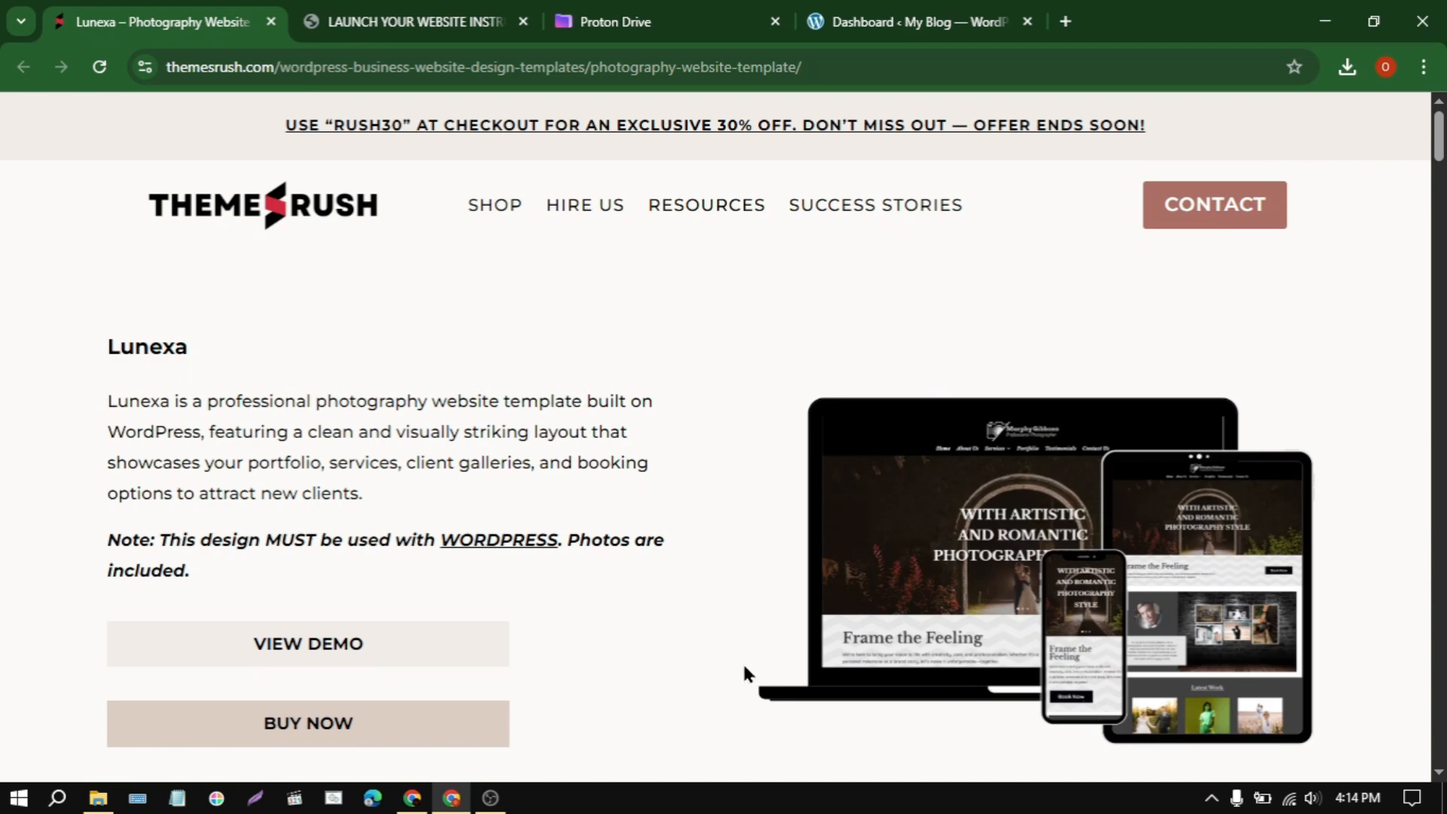
Step: Read the launch instructions PDF through the section on downloading the template from Proton Drive and extracting the ZIP
scroll(586, 669, down, 1)
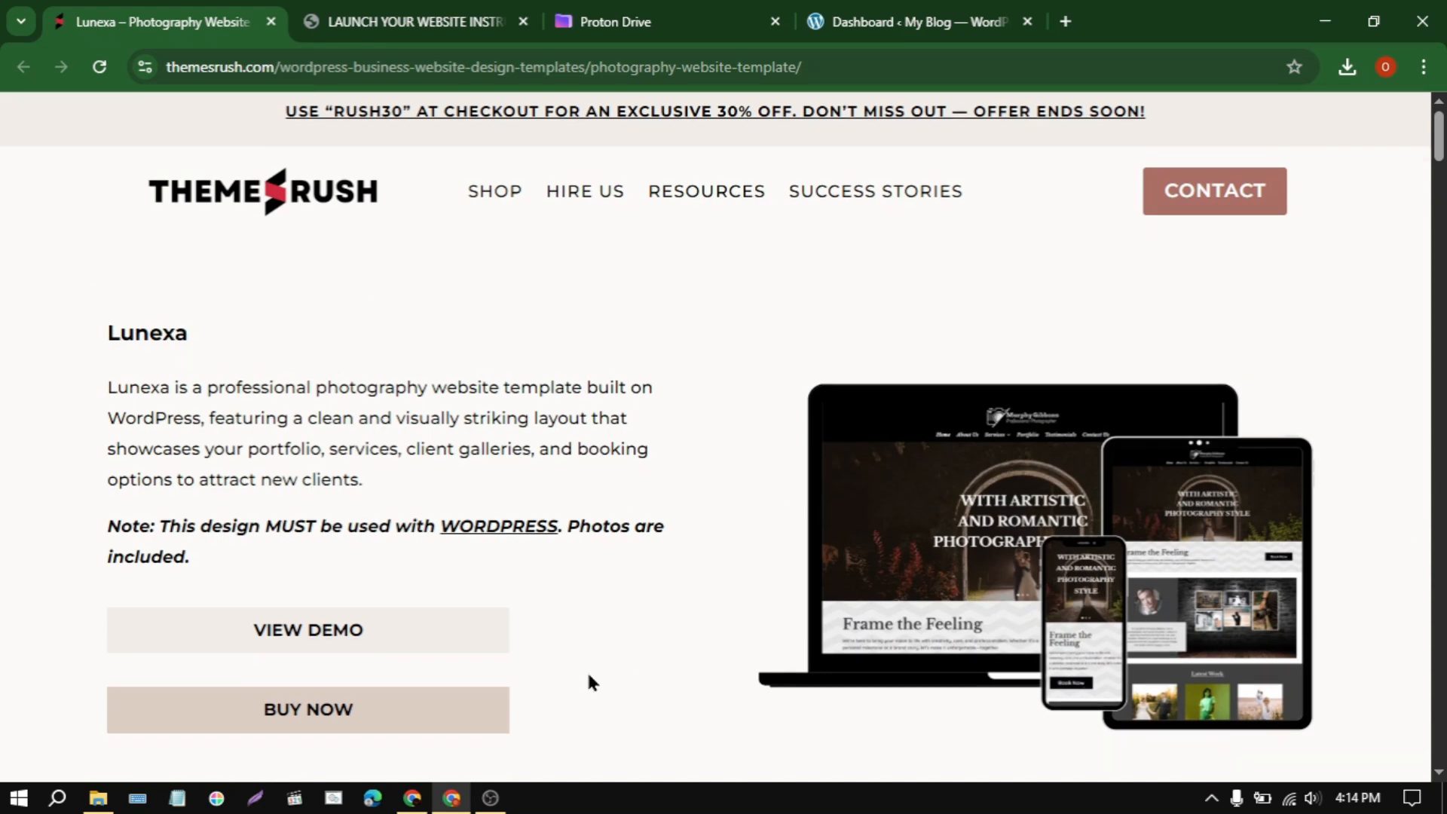
scroll(586, 667, up, 1)
click(326, 13)
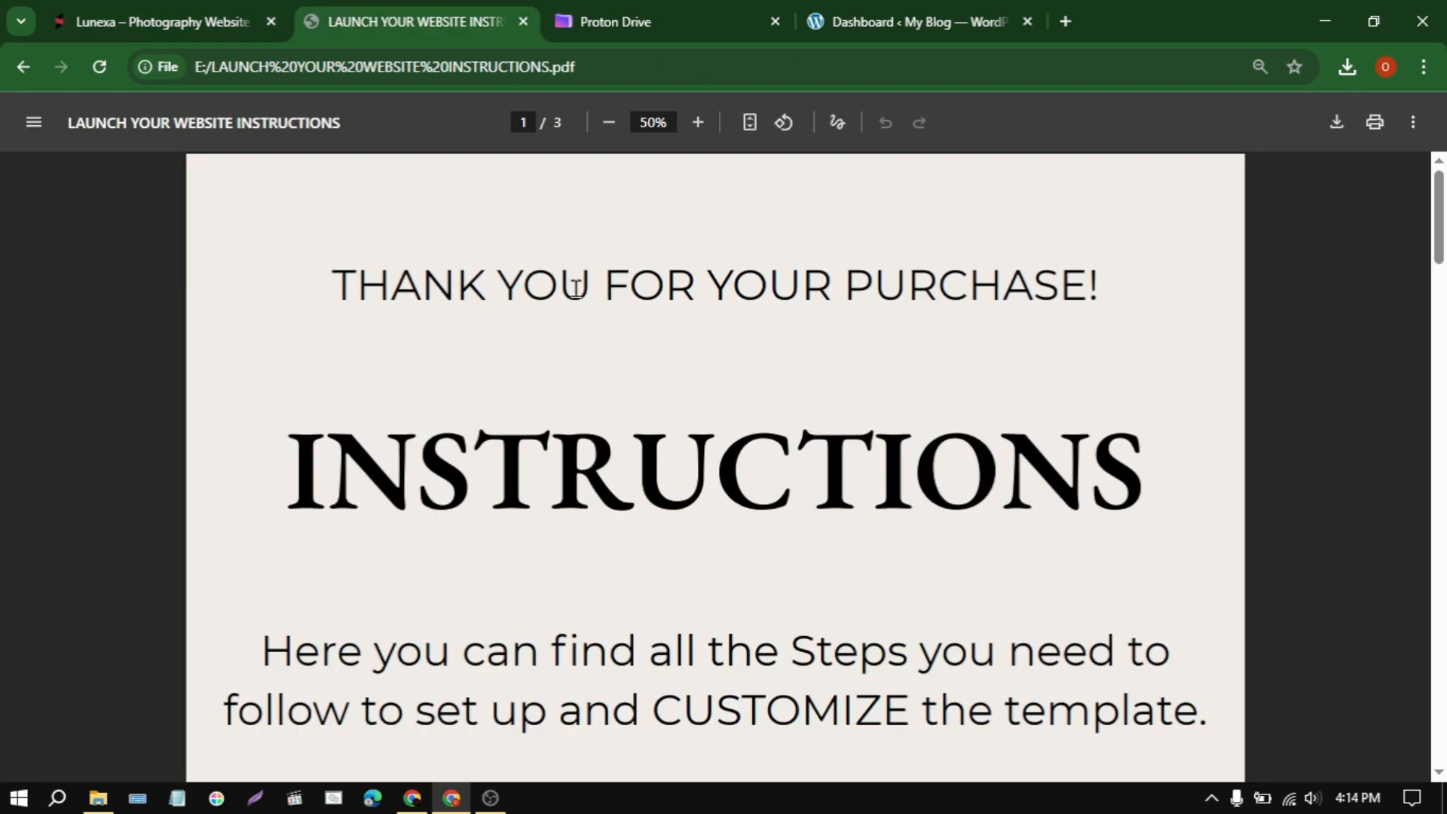
scroll(648, 542, down, 2)
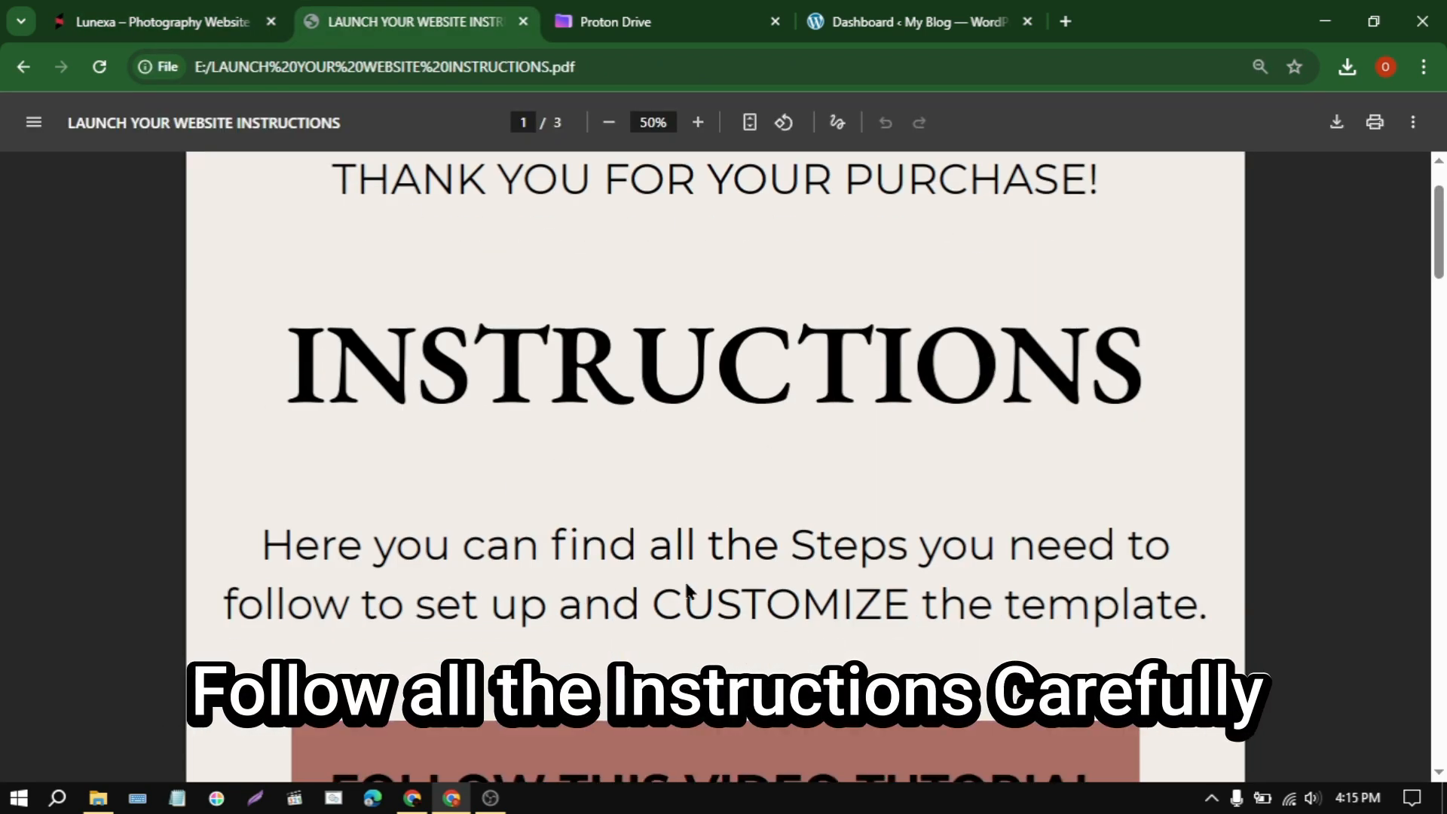
scroll(666, 603, down, 5)
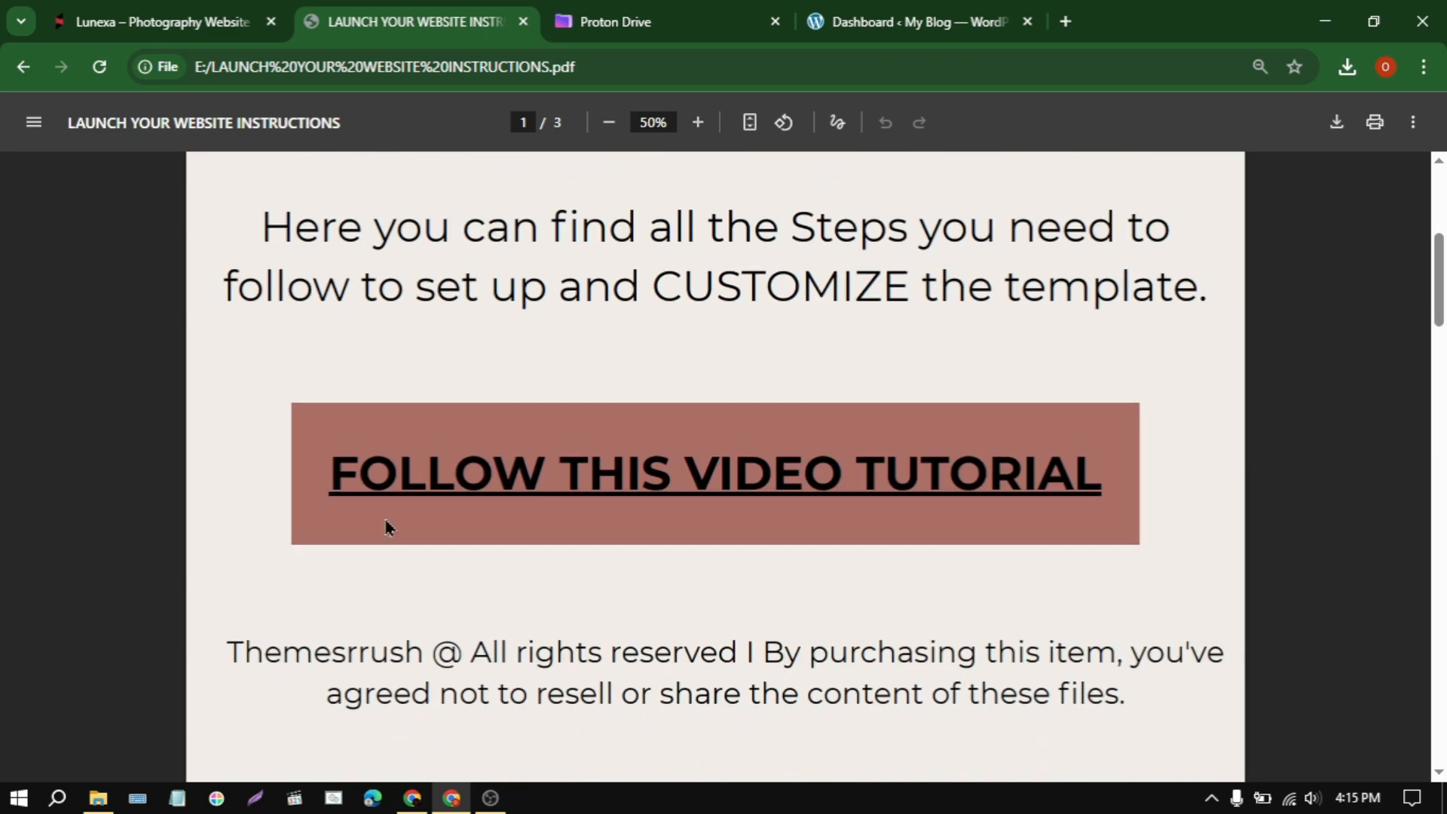
scroll(800, 520, down, 3)
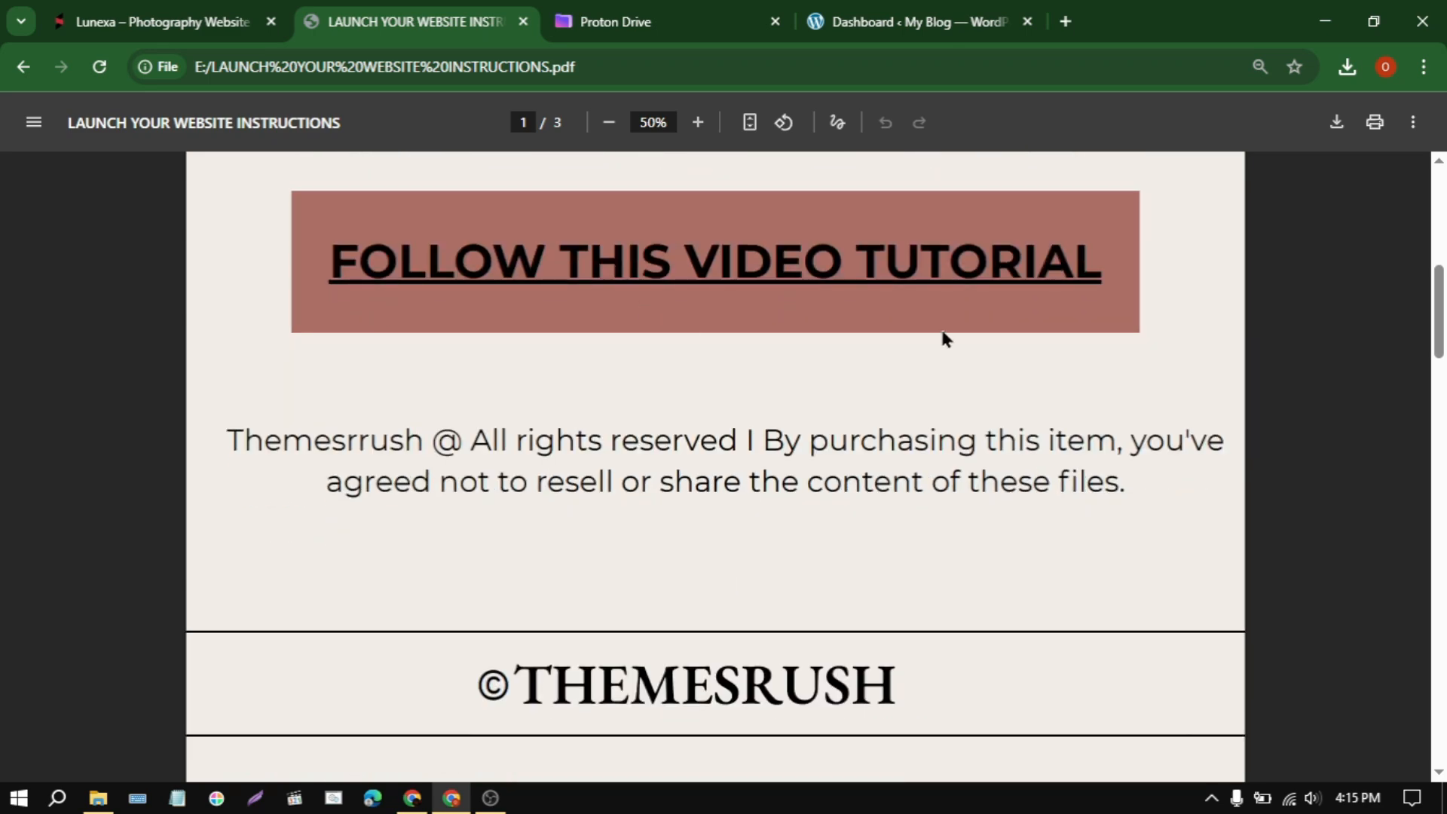
scroll(753, 637, down, 6)
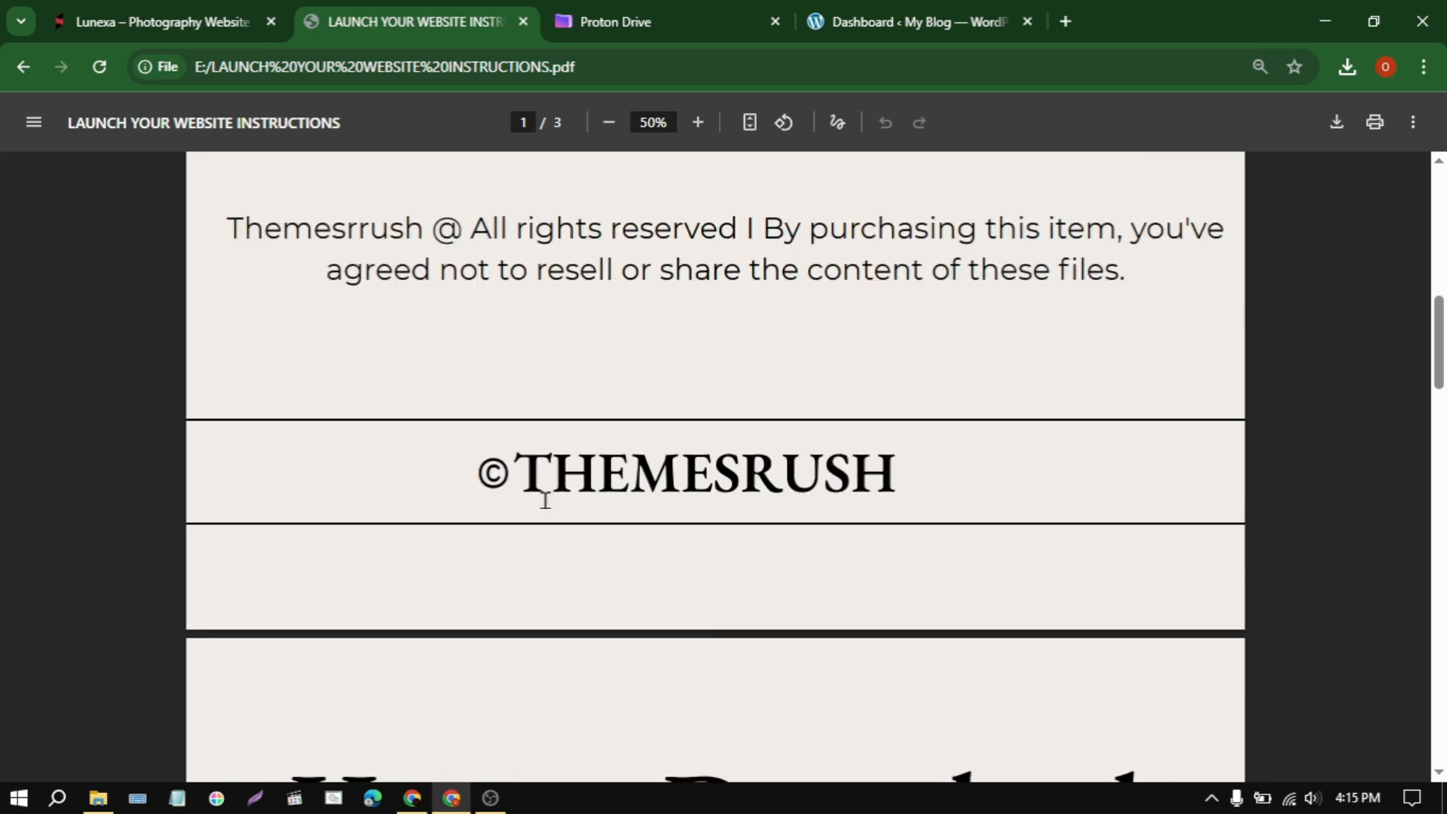
scroll(537, 520, down, 3)
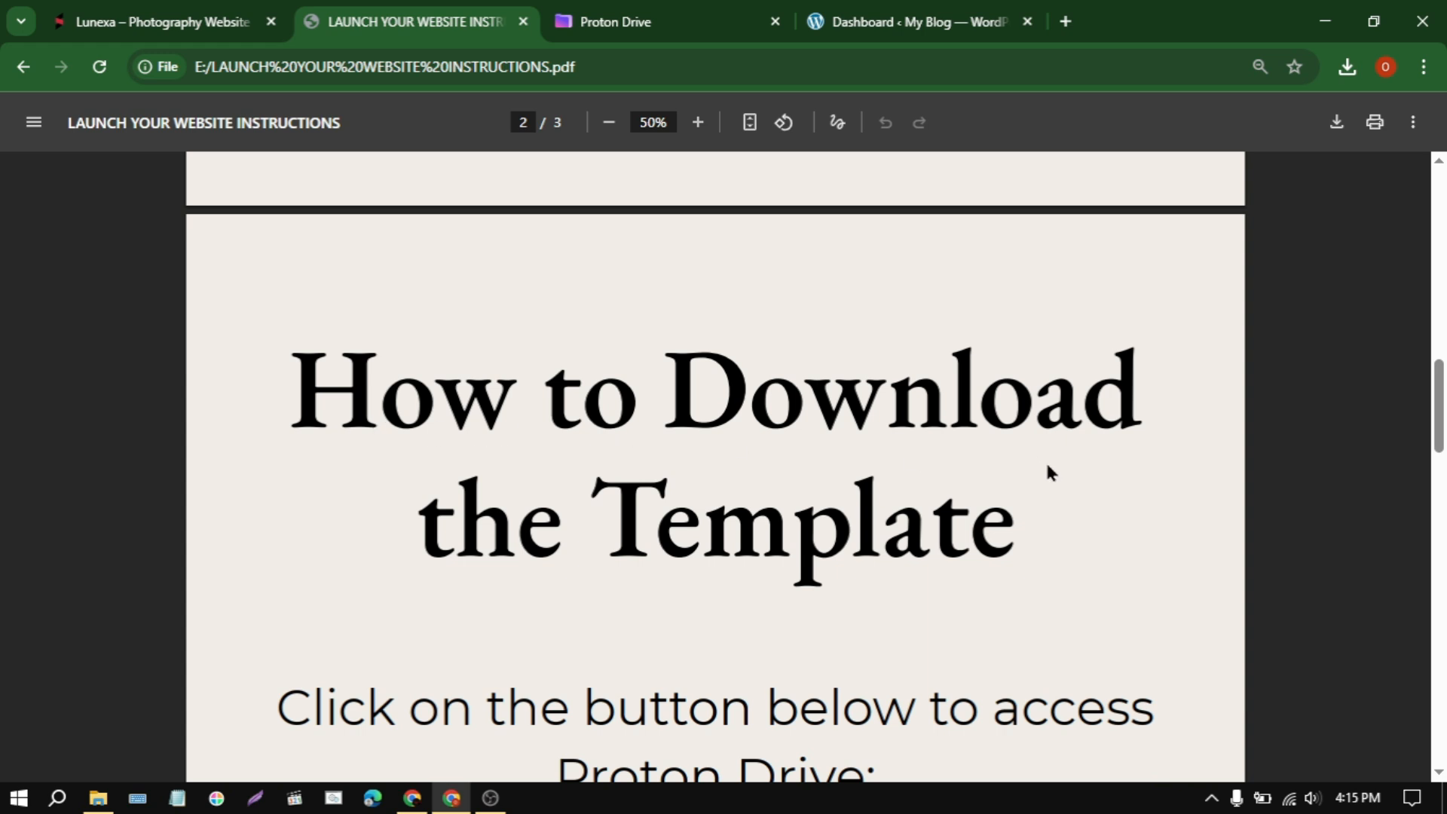
scroll(1116, 653, down, 4)
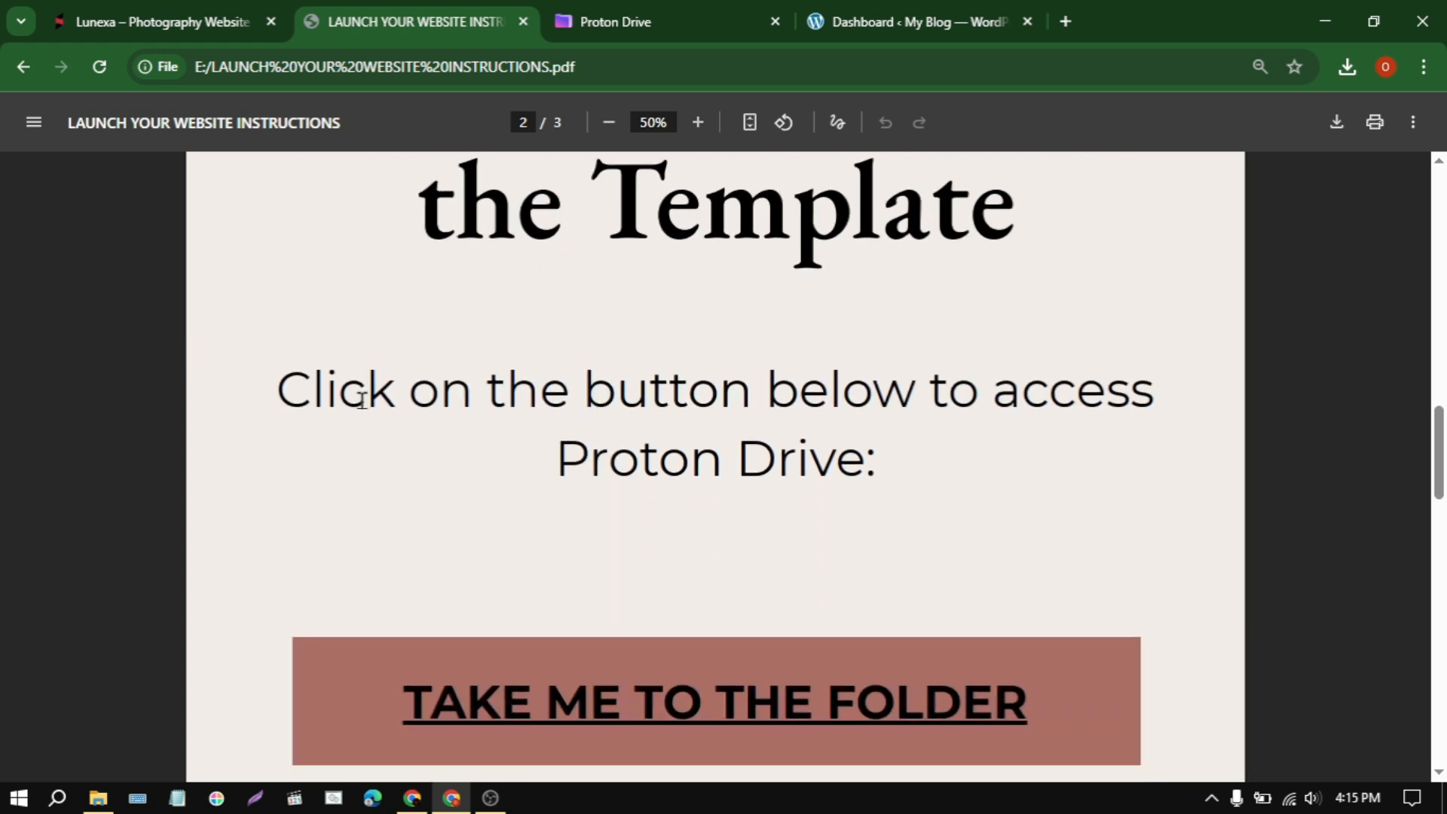
scroll(569, 546, down, 5)
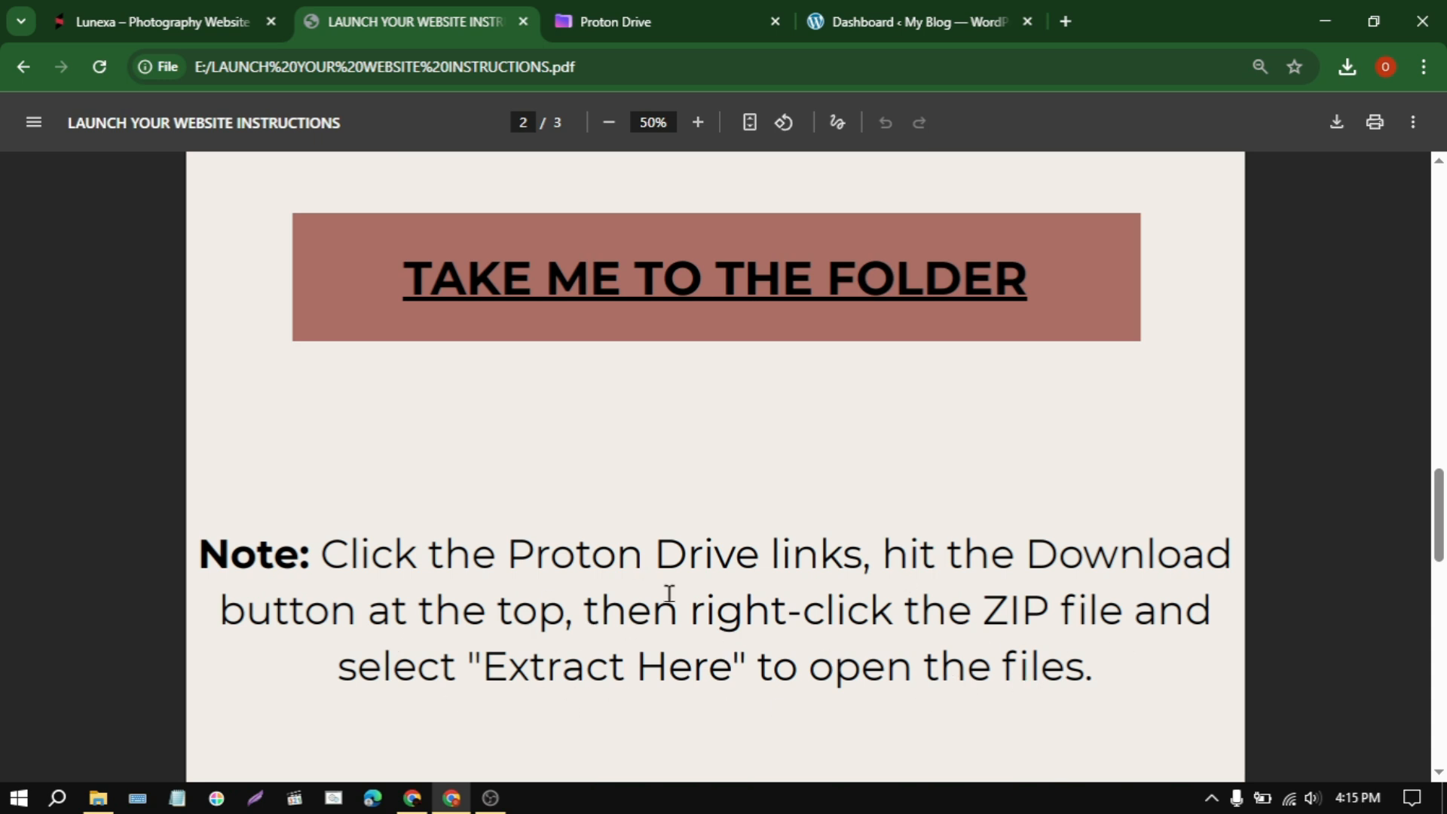
scroll(722, 539, up, 4)
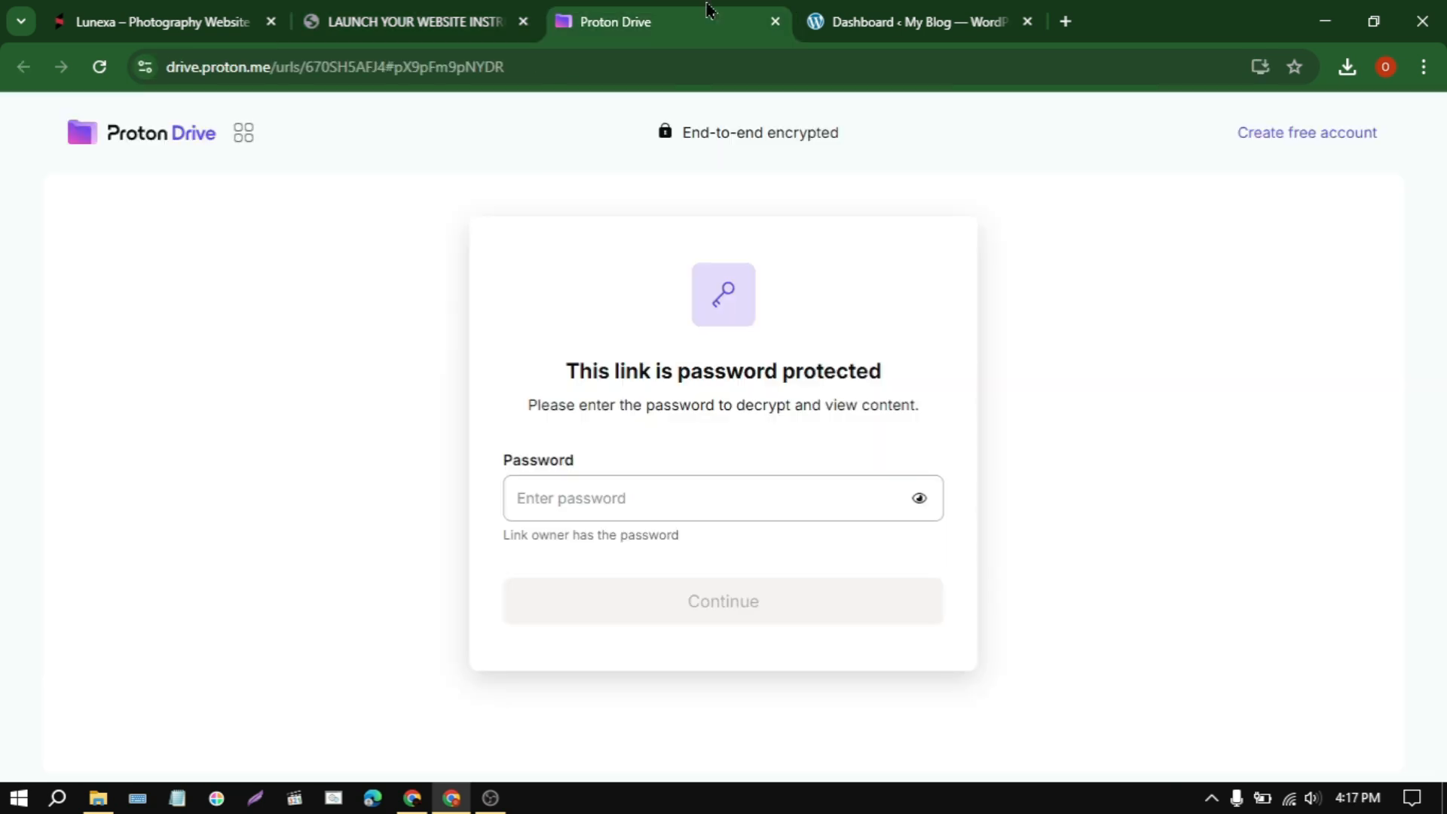
Step: Unlock the protected Proton Drive link by pasting the link password and continuing to the shared Lunexa folder
click(669, 496)
right_click(669, 496)
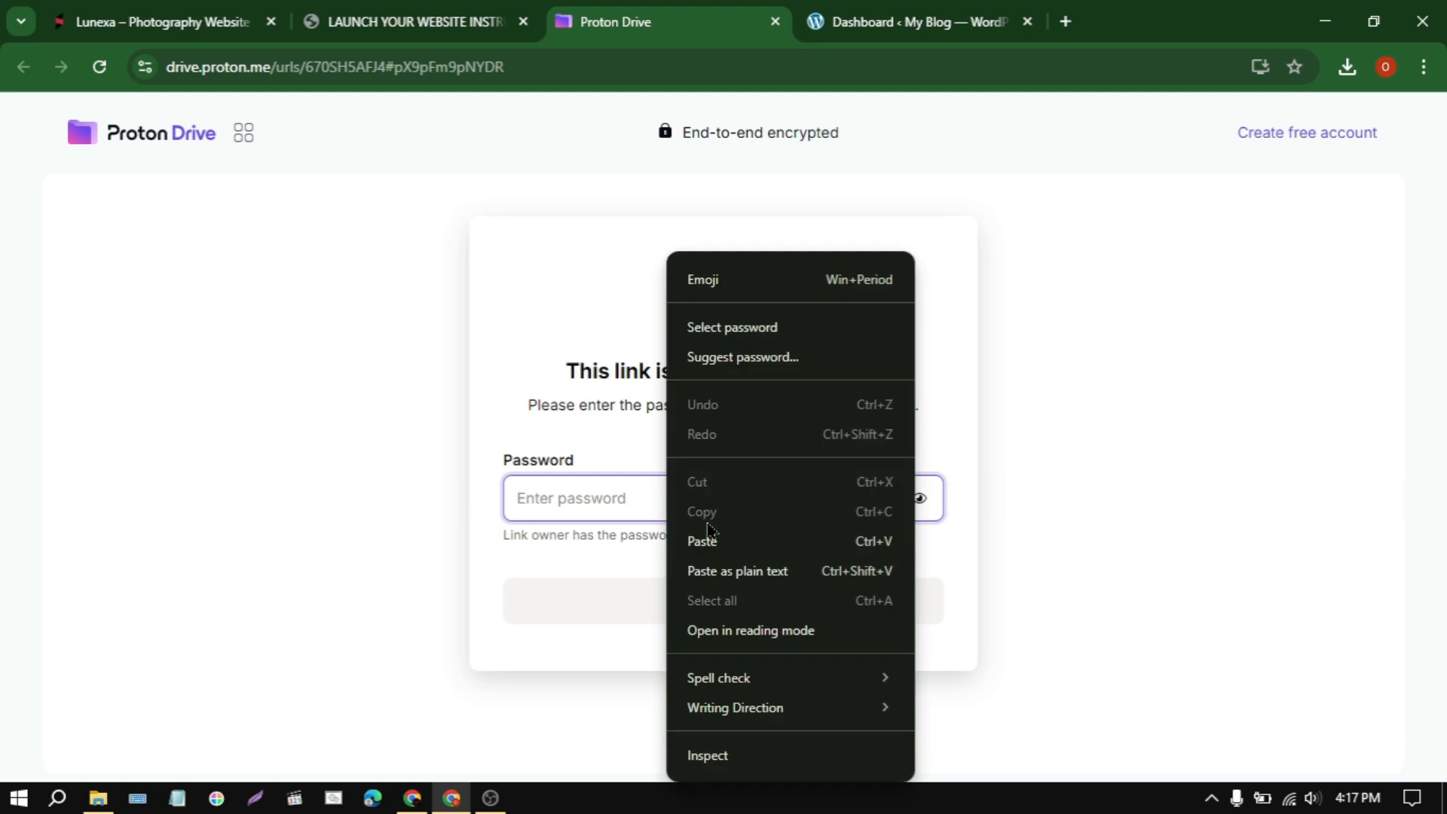
click(707, 540)
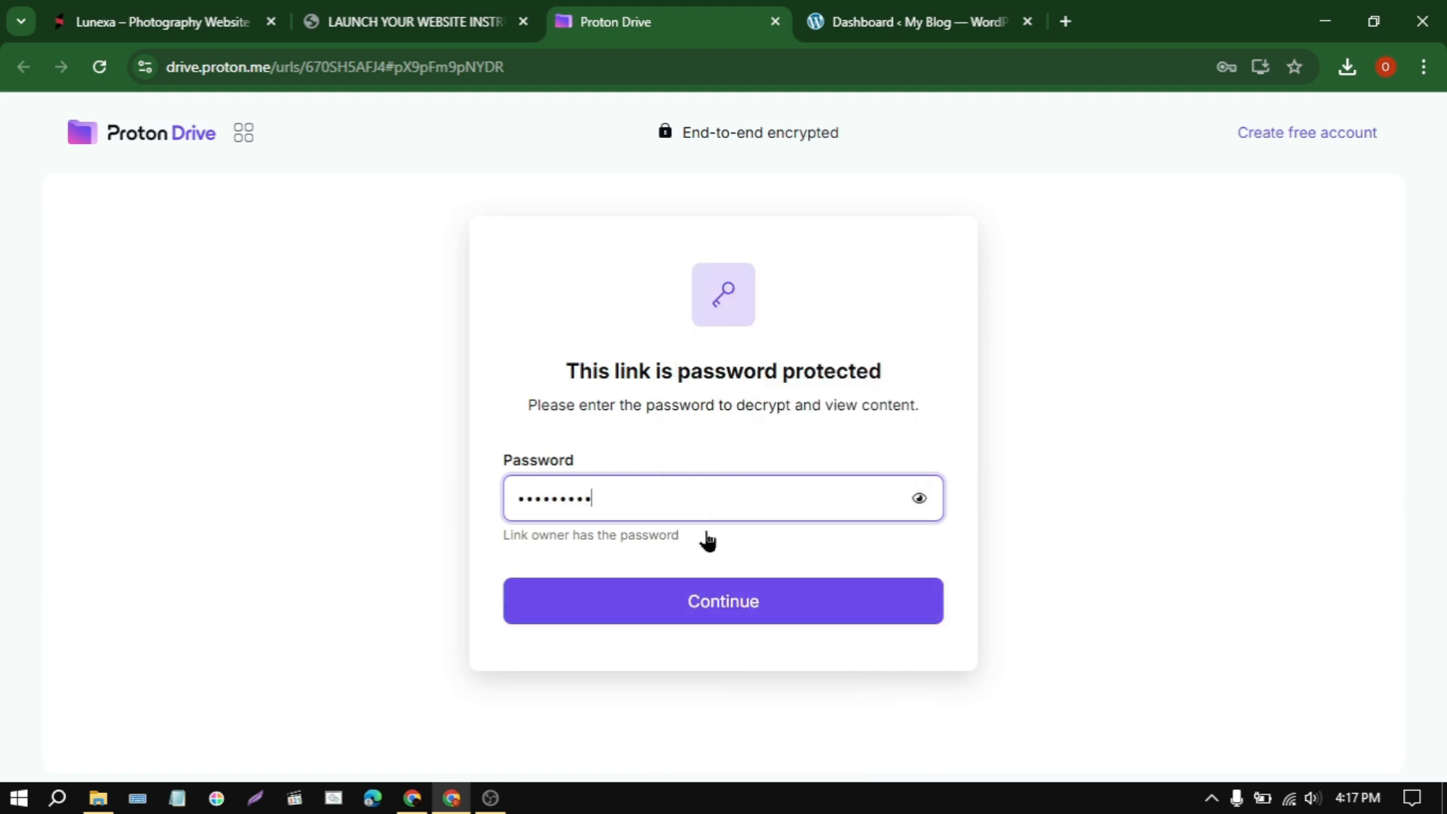
click(727, 603)
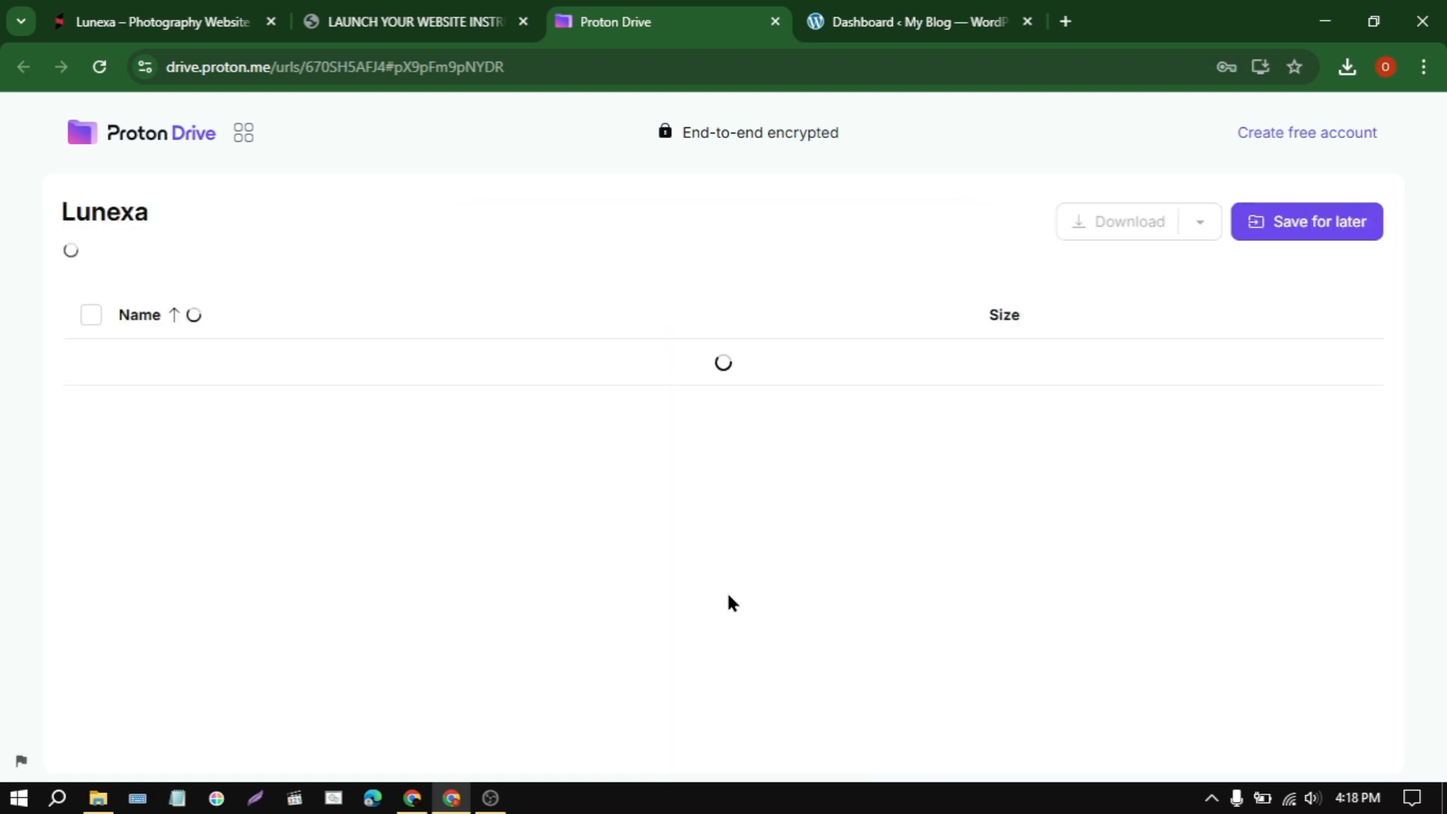
Step: Try to download the Lunexa folder from Proton Drive and check for Lunexa.zip in the Tutorial downloads folder
click(1130, 226)
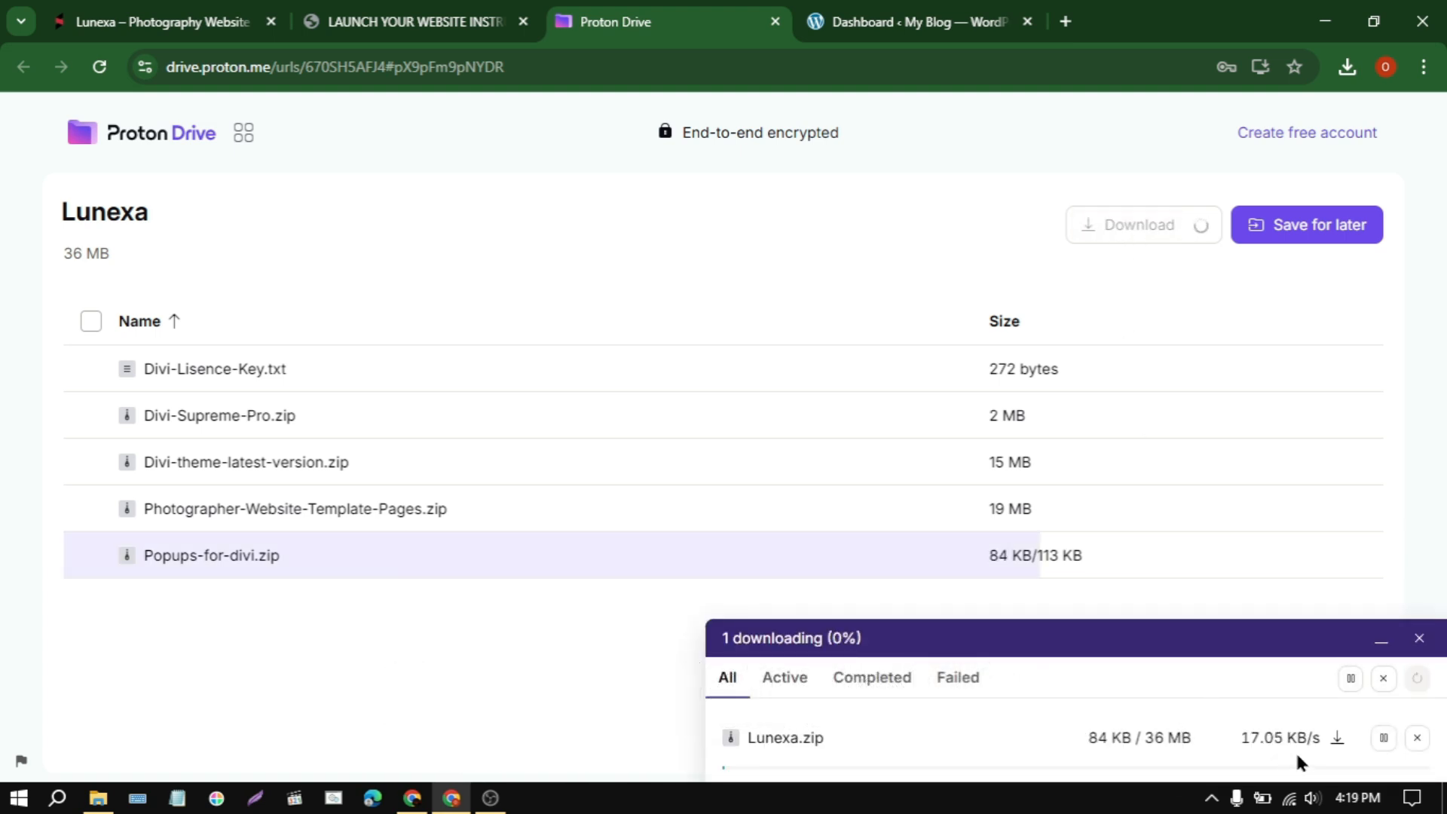
click(98, 798)
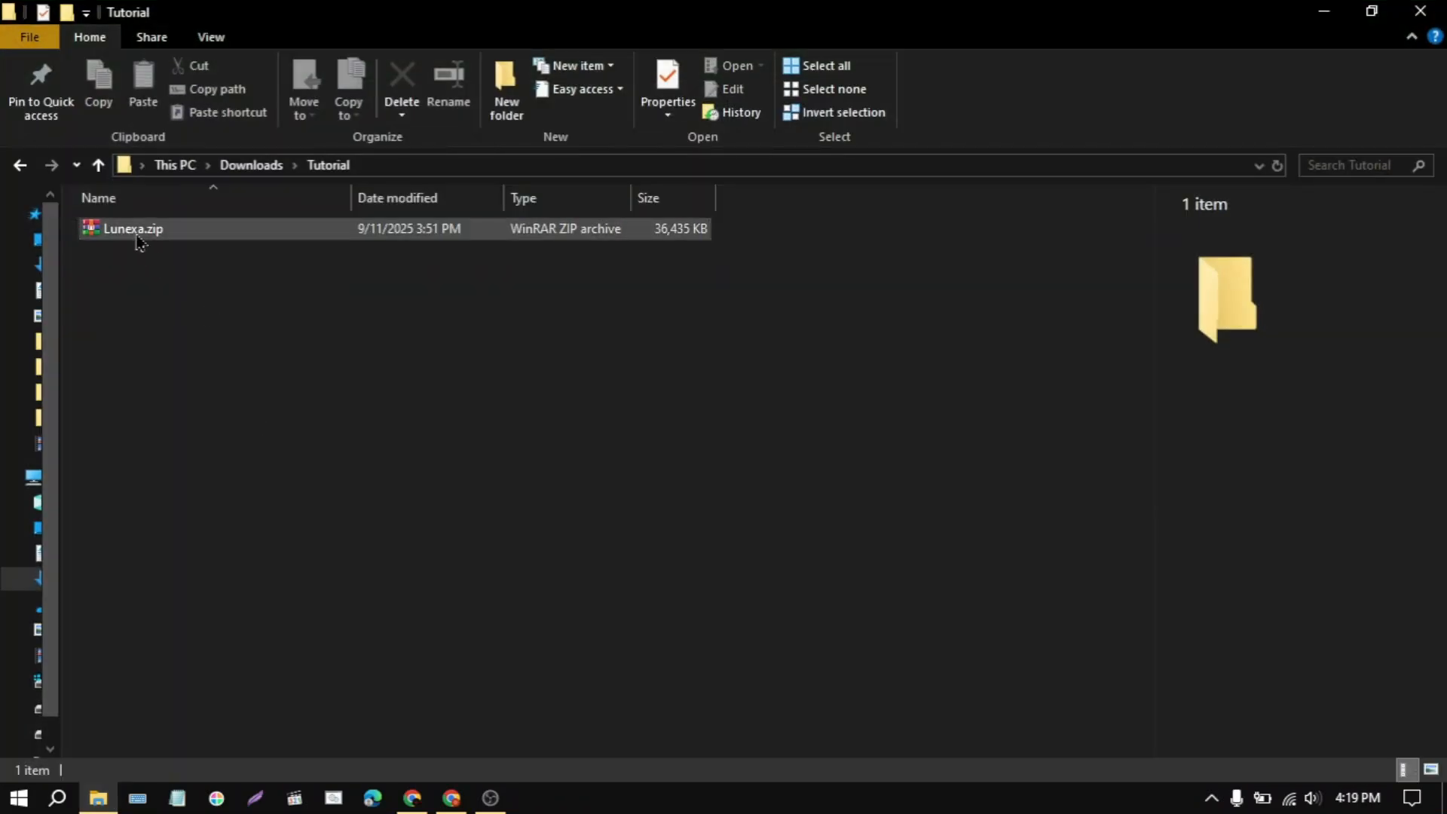
click(150, 238)
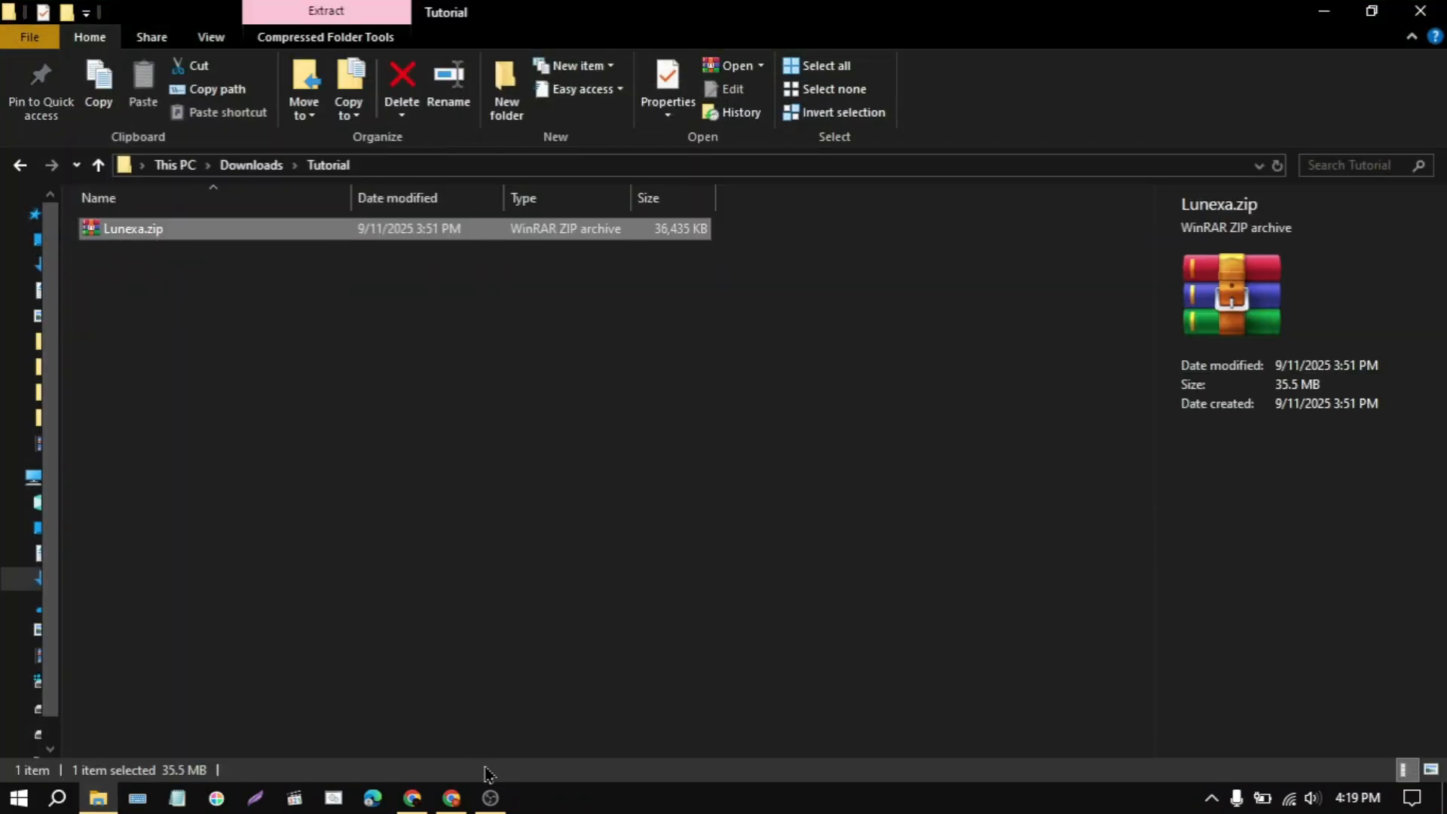
click(454, 802)
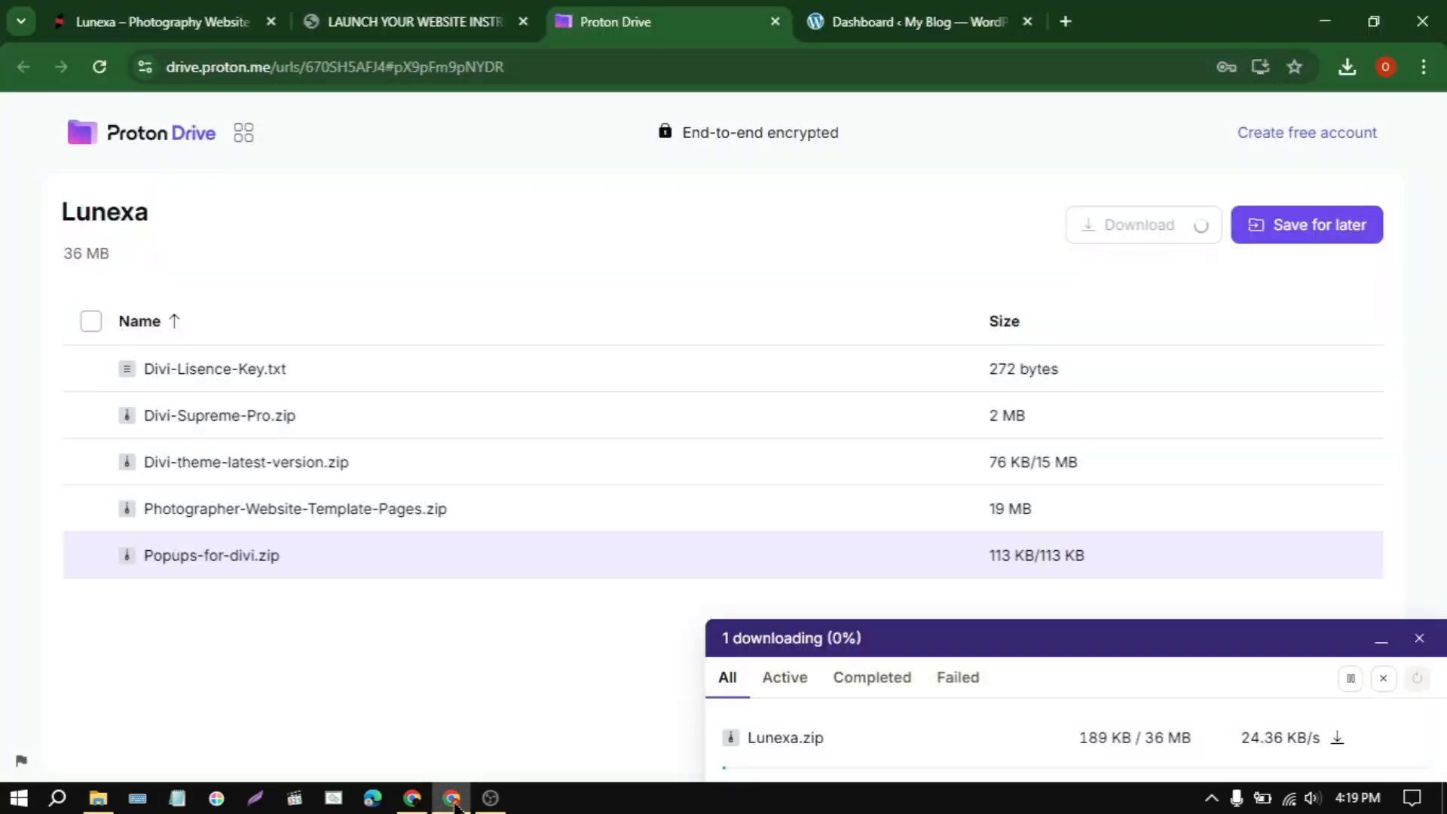
click(1383, 682)
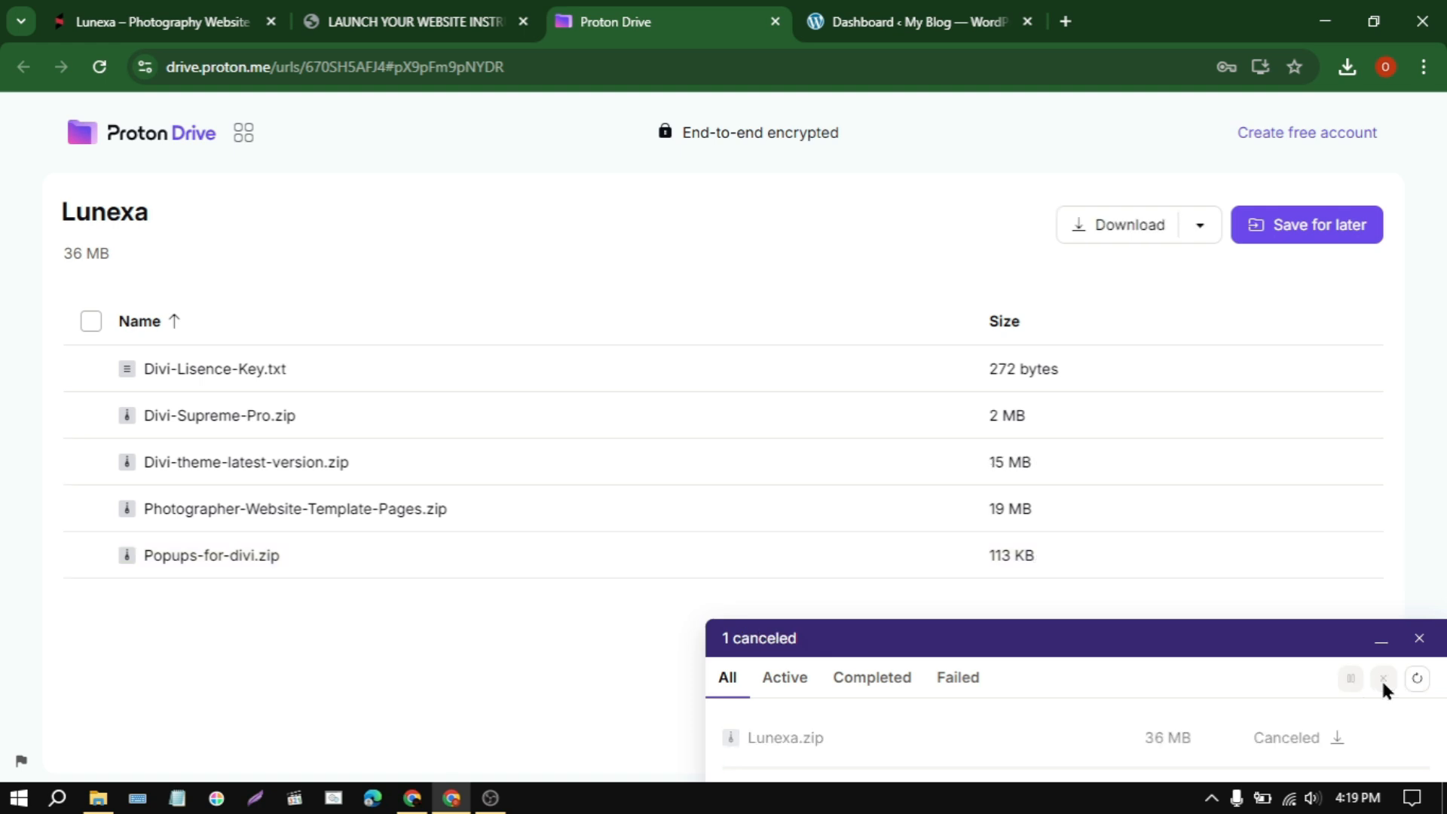
Step: Switch to the WordPress dashboard and close the template page, instructions PDF and Proton Drive tabs
click(844, 15)
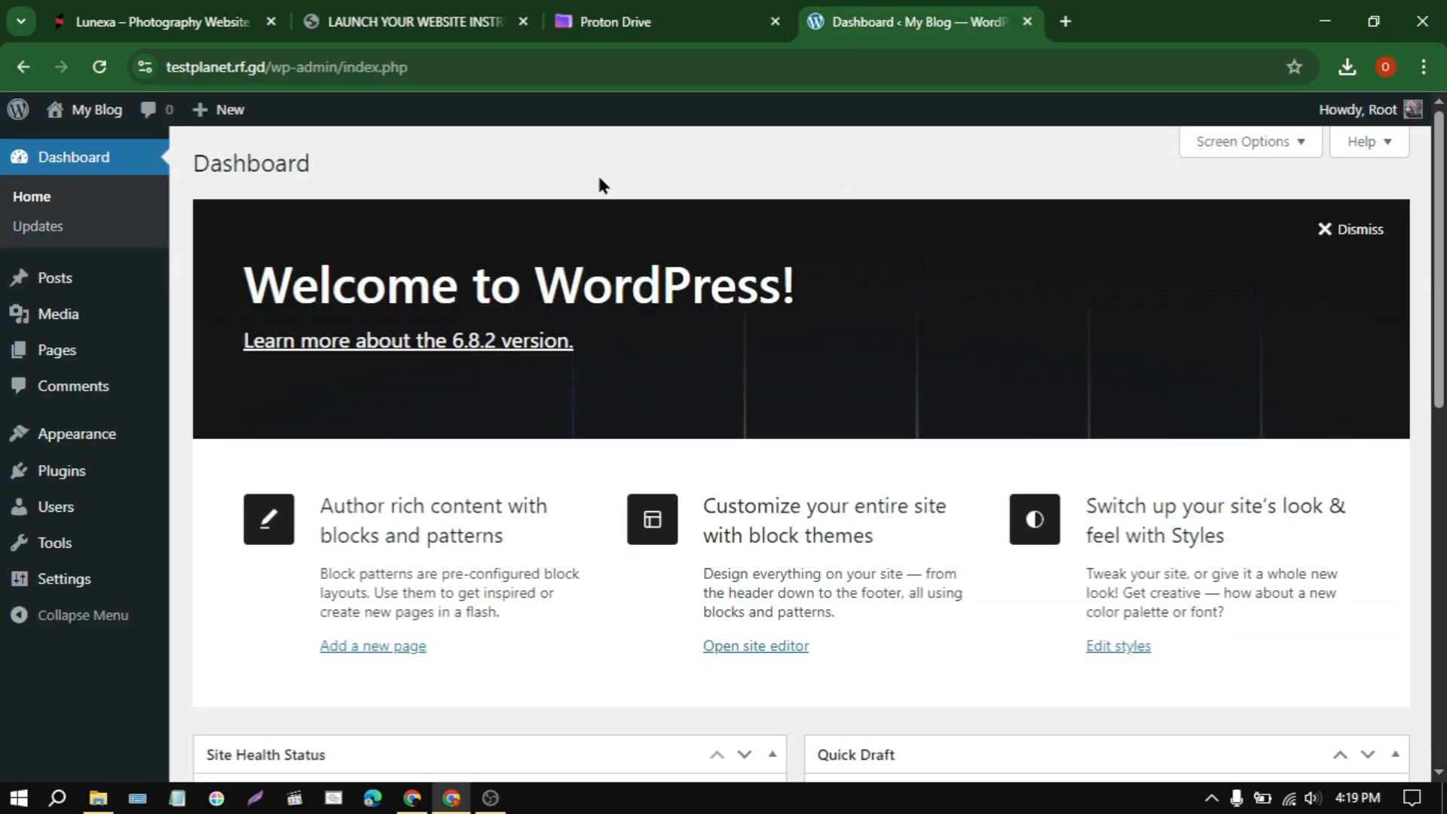
click(271, 22)
click(271, 22)
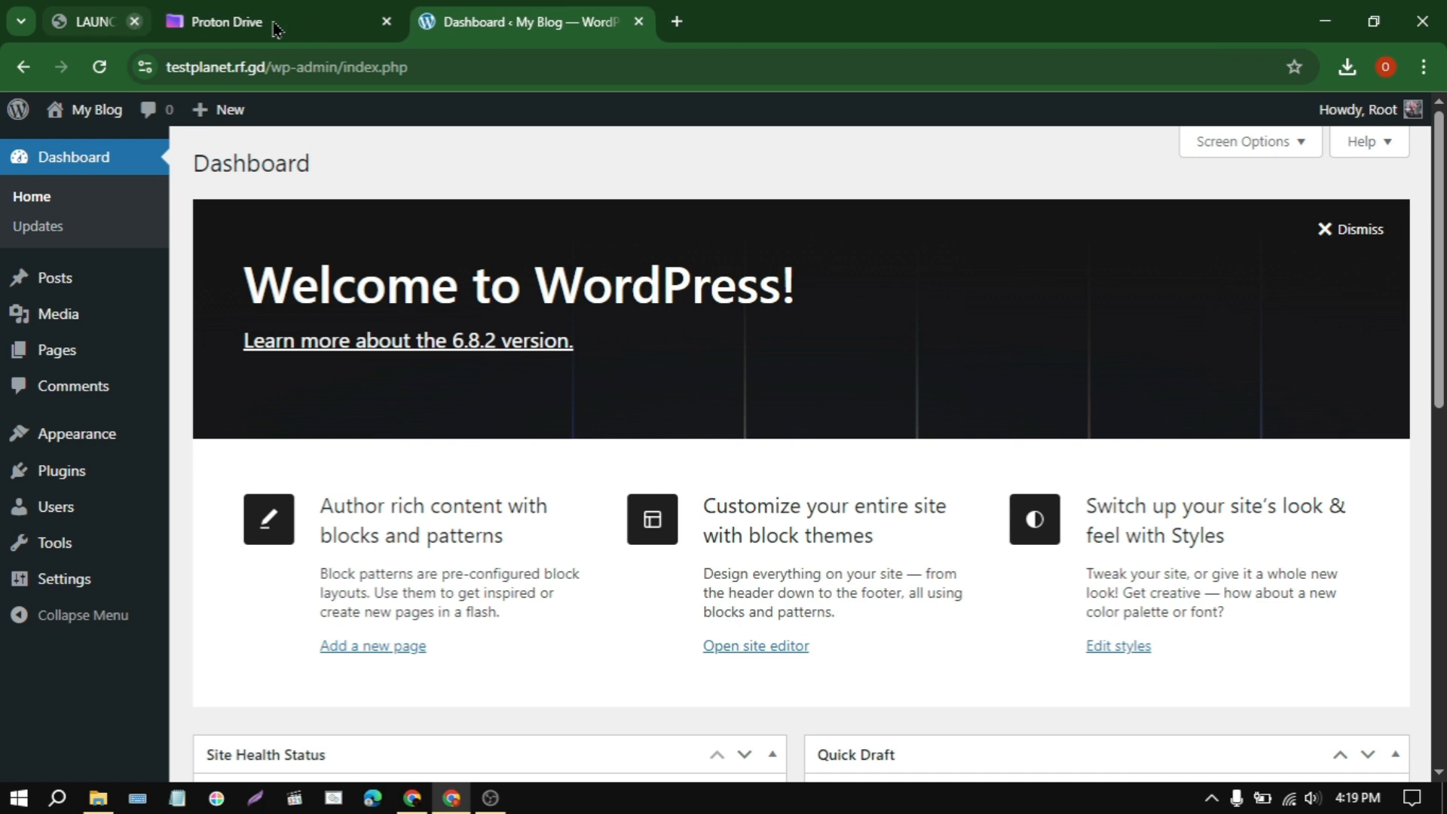
click(271, 22)
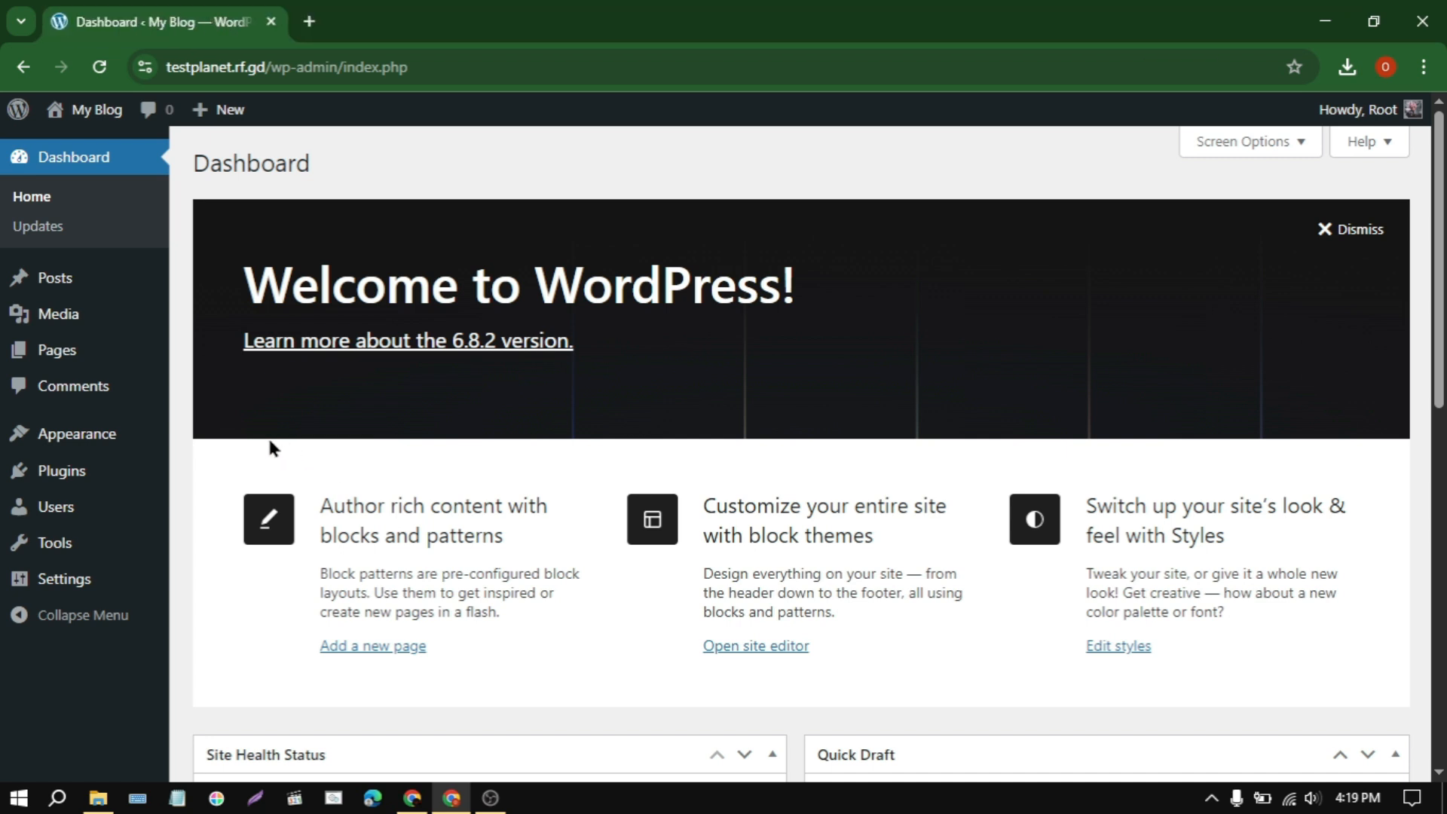
Step: Open the WordPress theme upload form and browse for a theme file
mouse_move(112, 445)
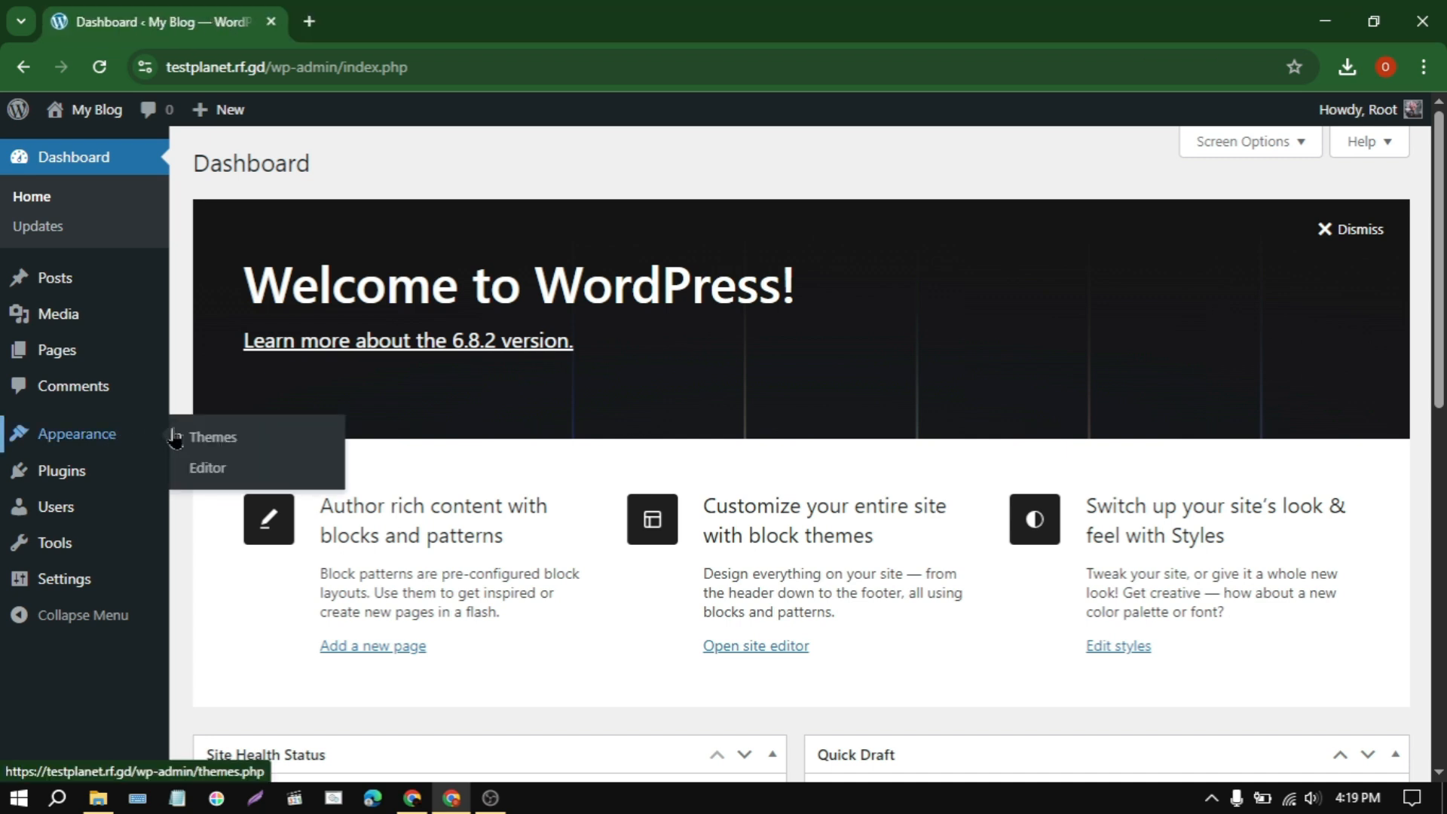
click(259, 435)
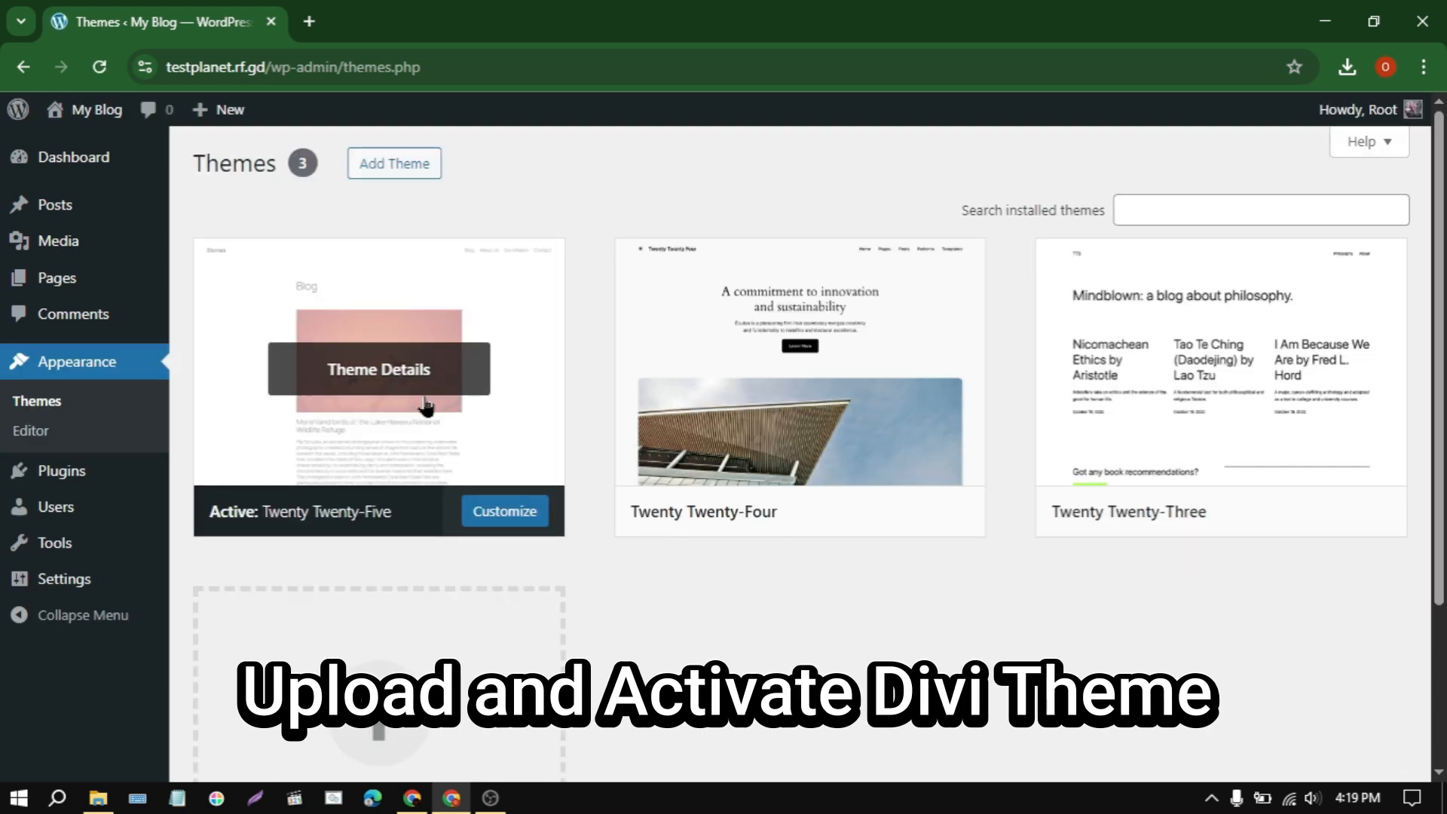
click(409, 172)
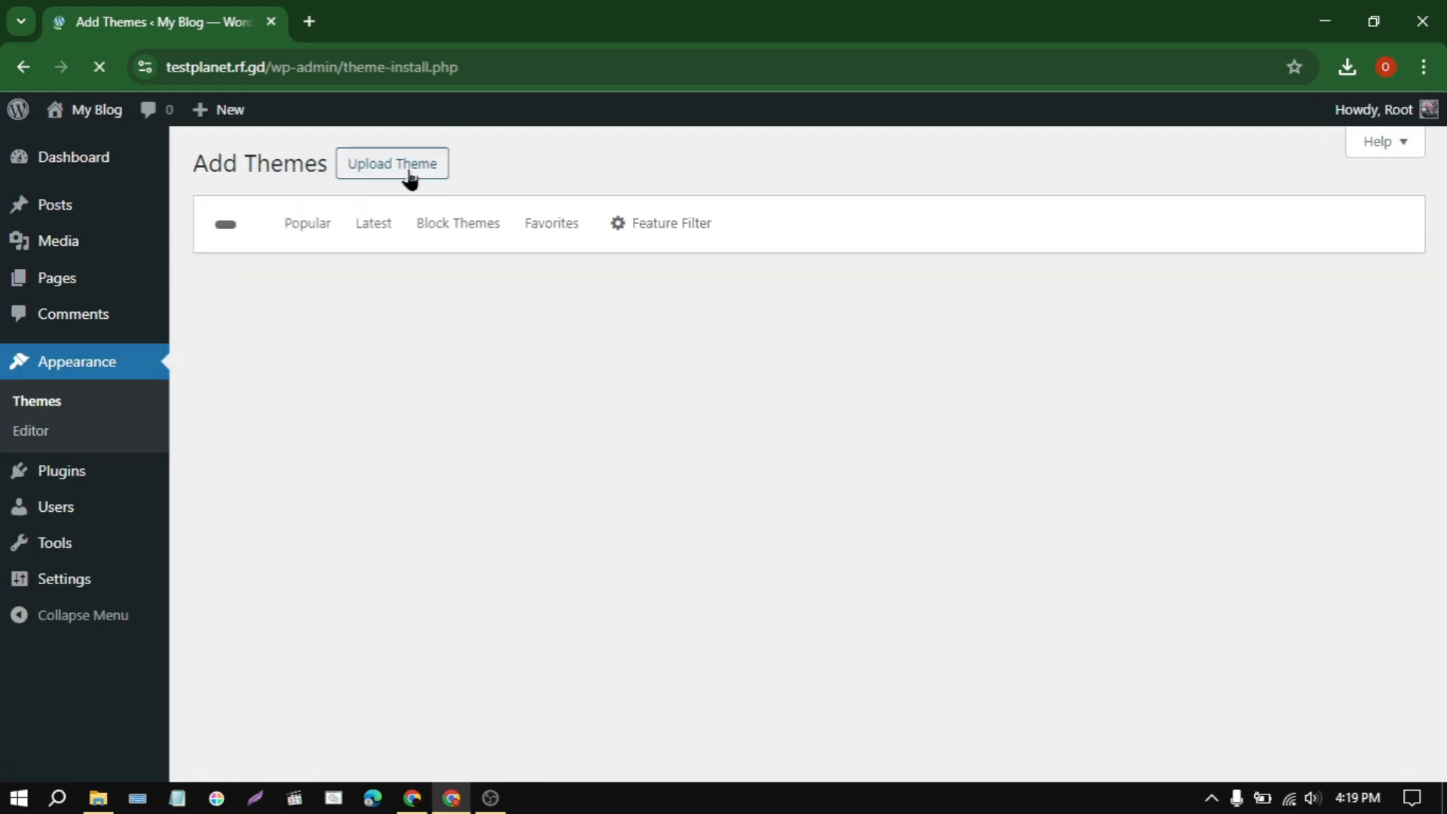
click(425, 171)
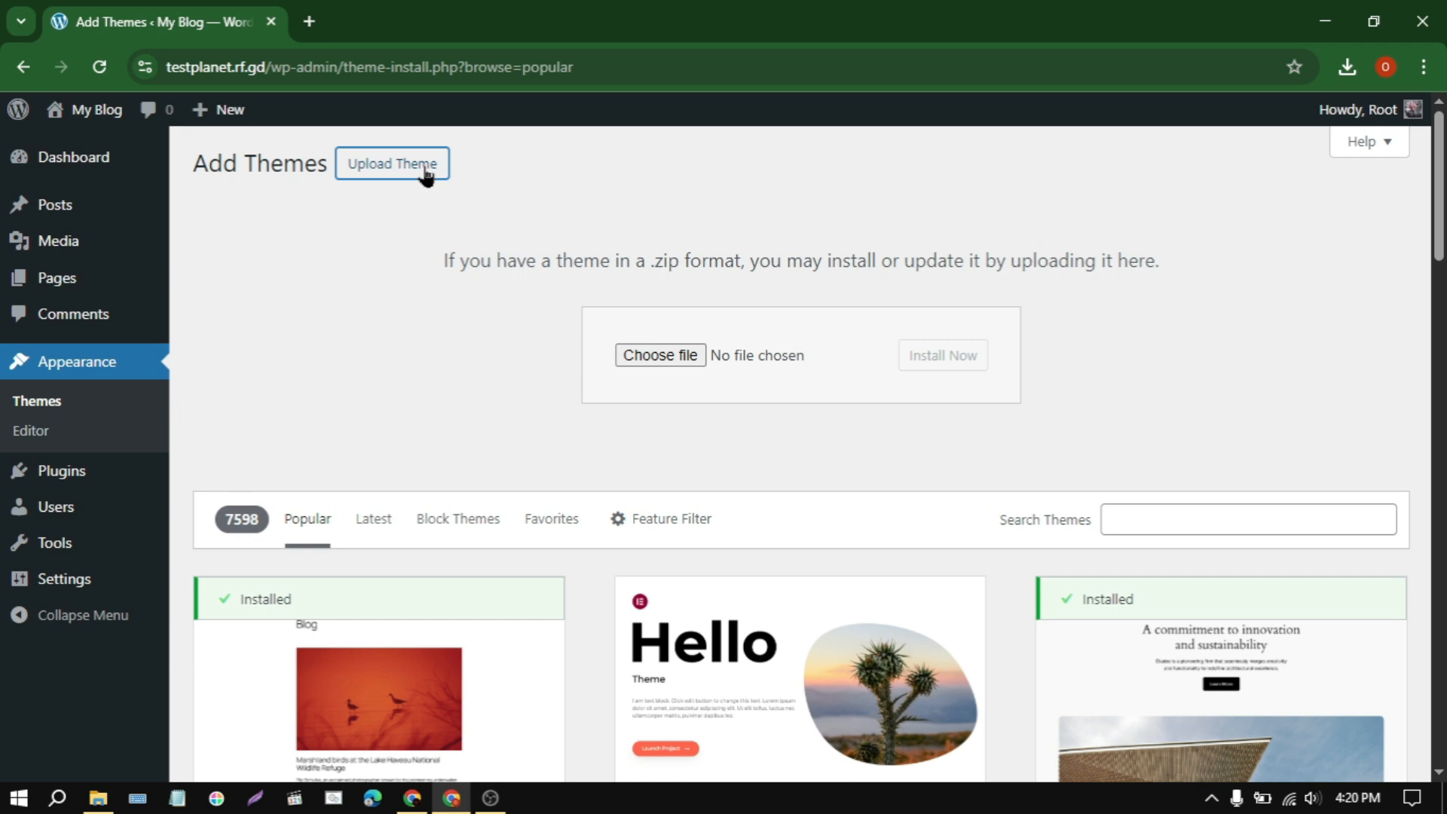
click(697, 357)
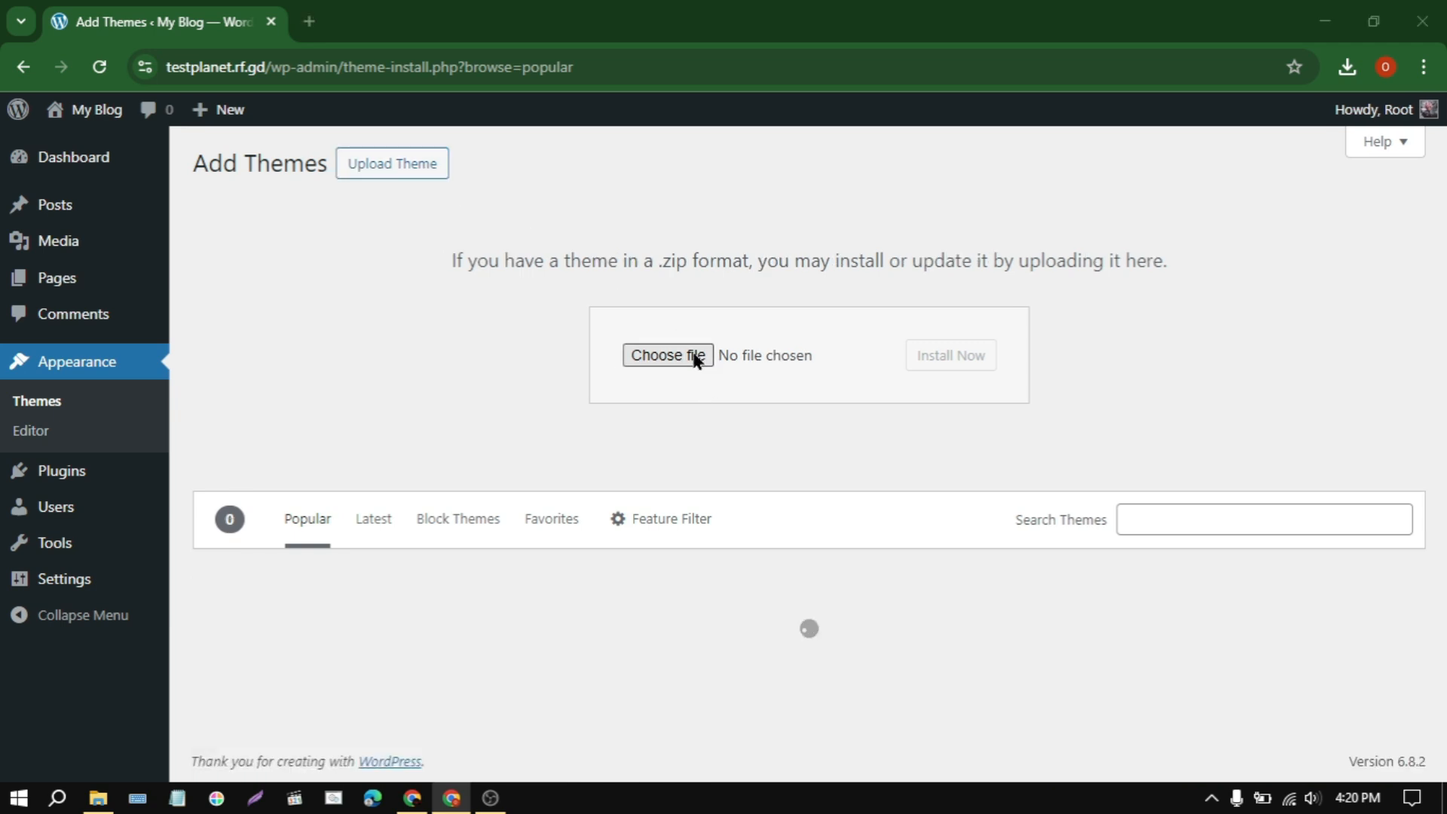
Step: Extract Lunexa.zip into its own Lunexa folder inside the Tutorial downloads folder
click(263, 266)
right_click(263, 266)
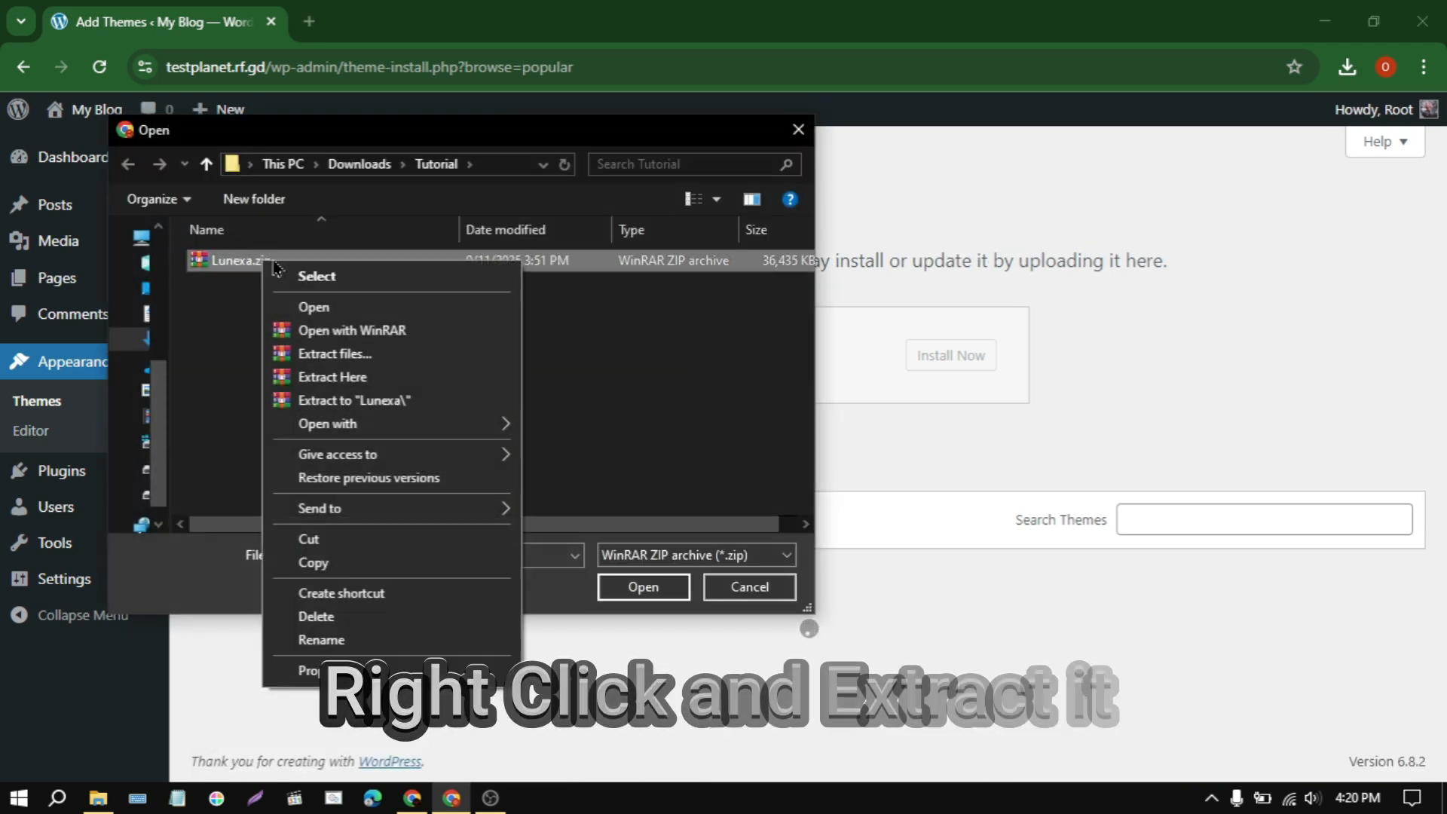
click(360, 400)
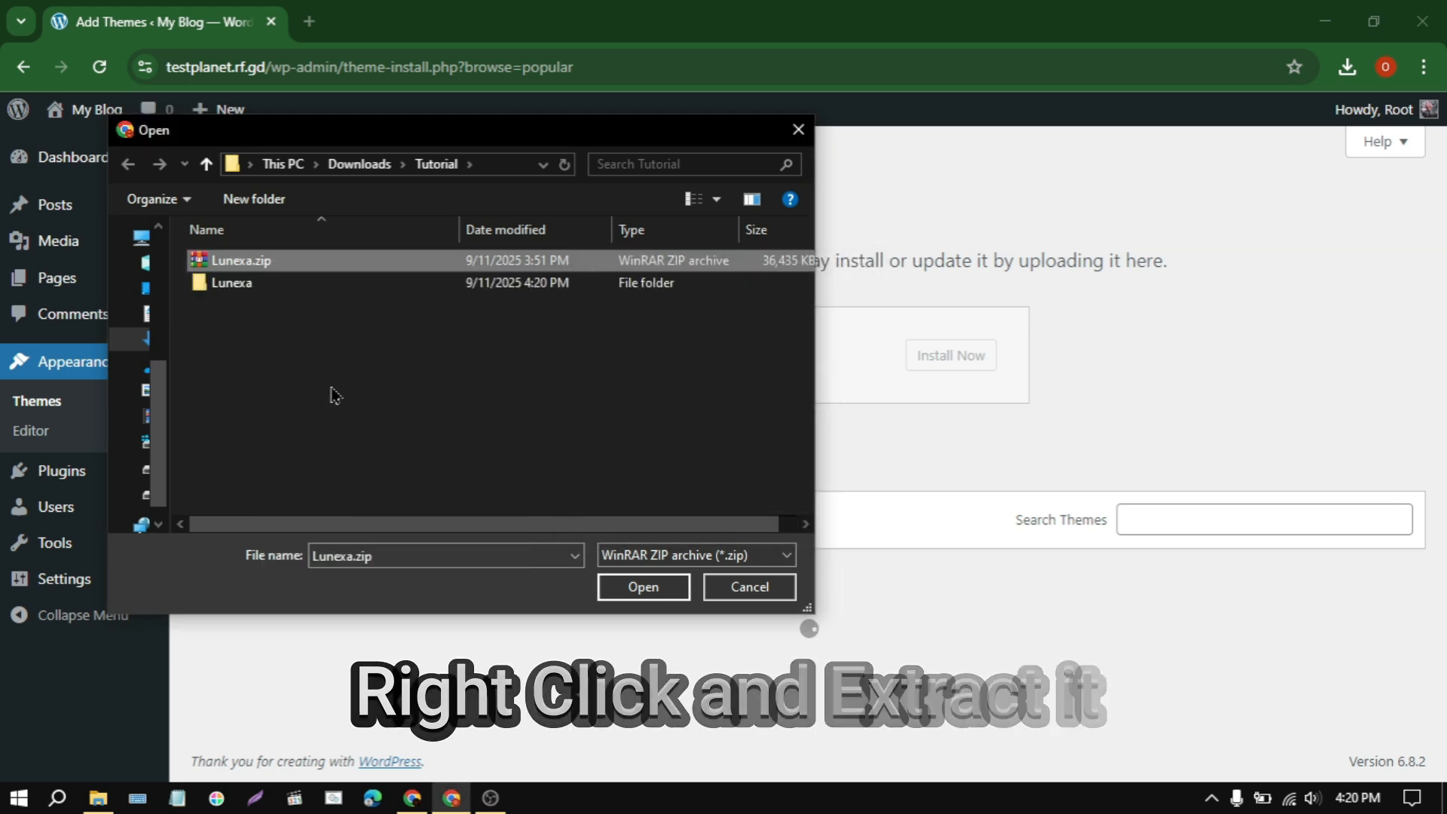
Step: Install Divi-theme-latest-version.zip from the extracted Lunexa folder and activate the Divi theme
double_click(253, 284)
click(300, 285)
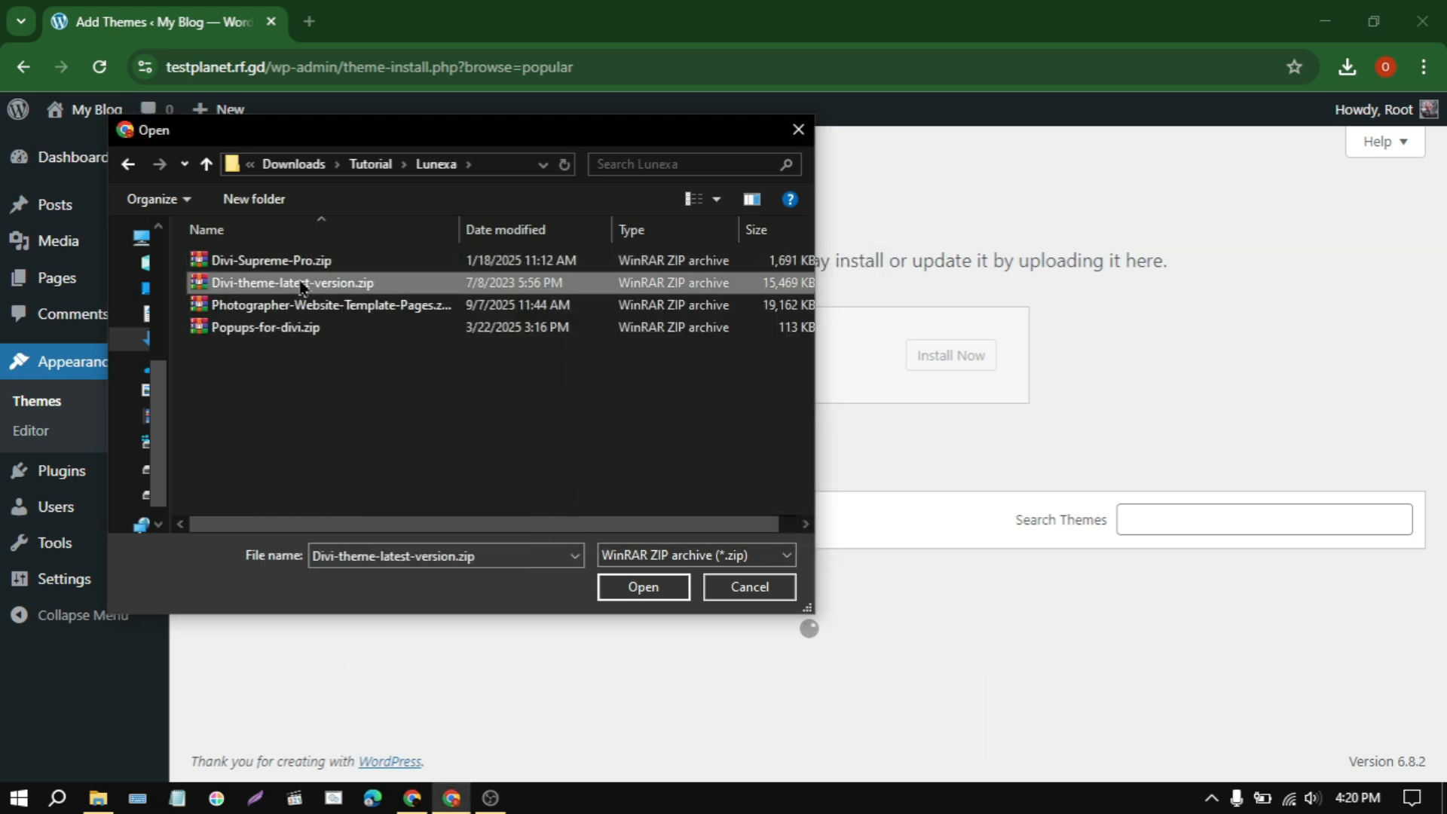
click(653, 585)
click(939, 370)
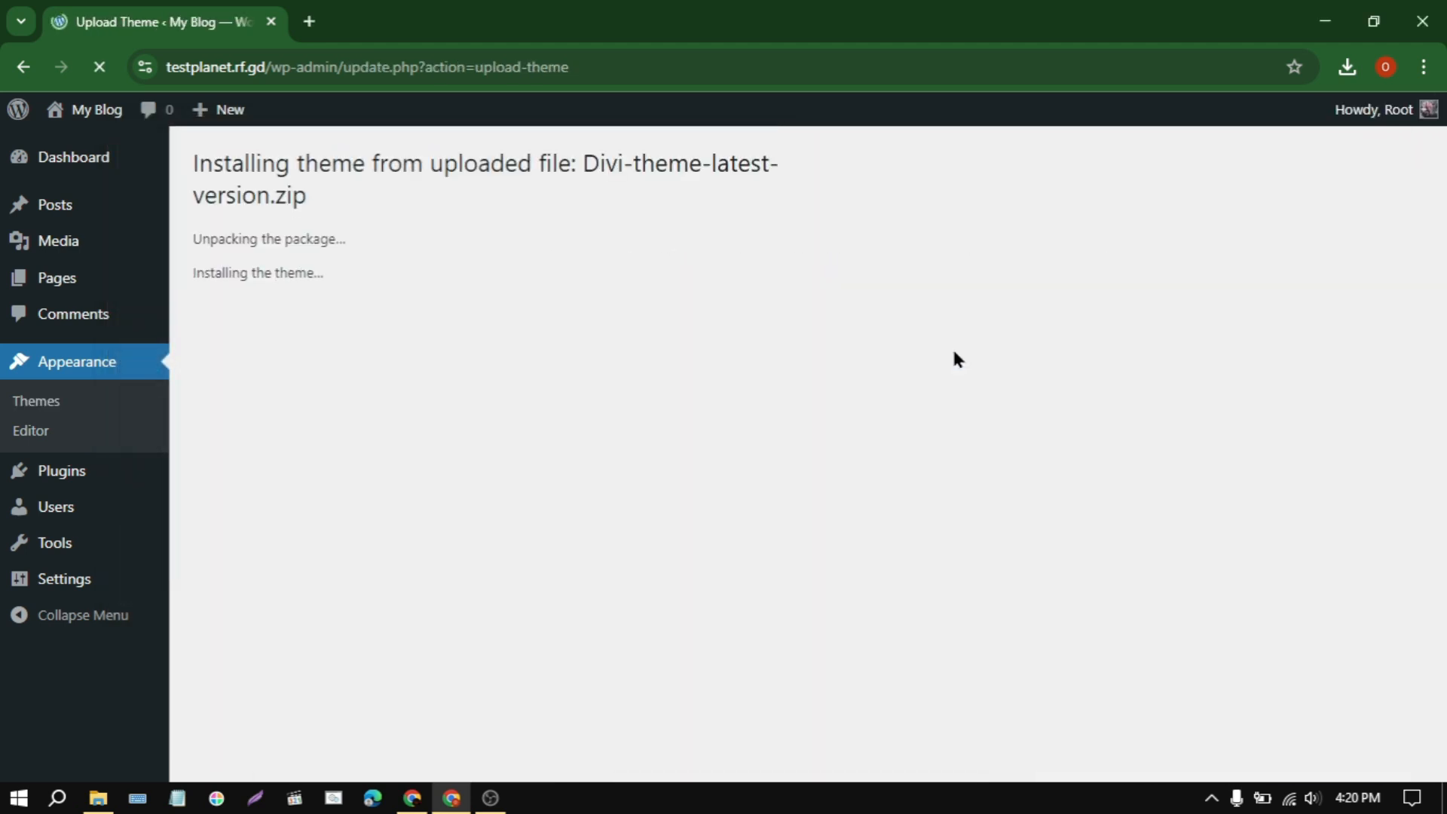
click(281, 343)
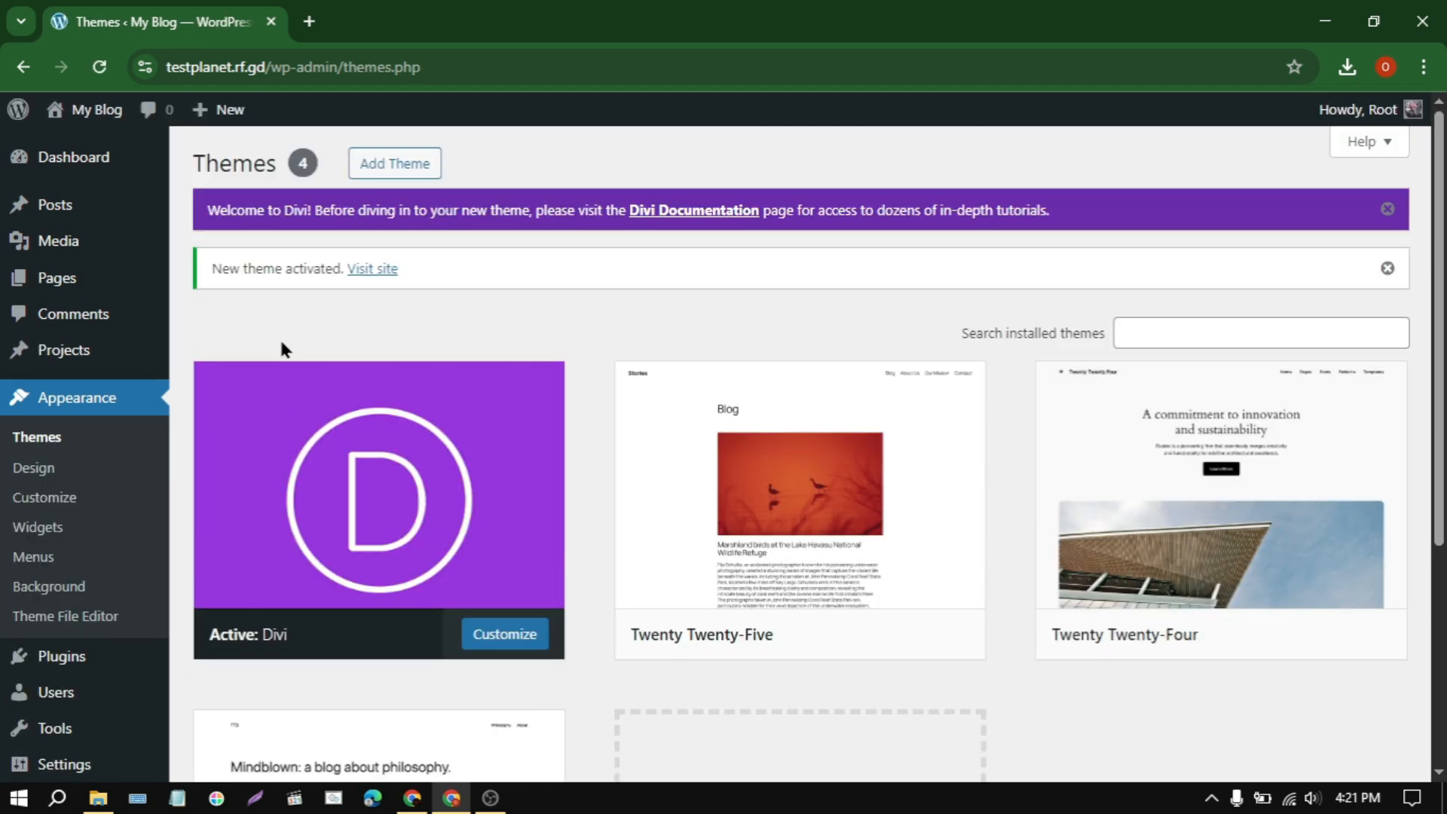
Step: Delete the inactive Twenty Twenty-Five theme and confirm its removal
click(800, 451)
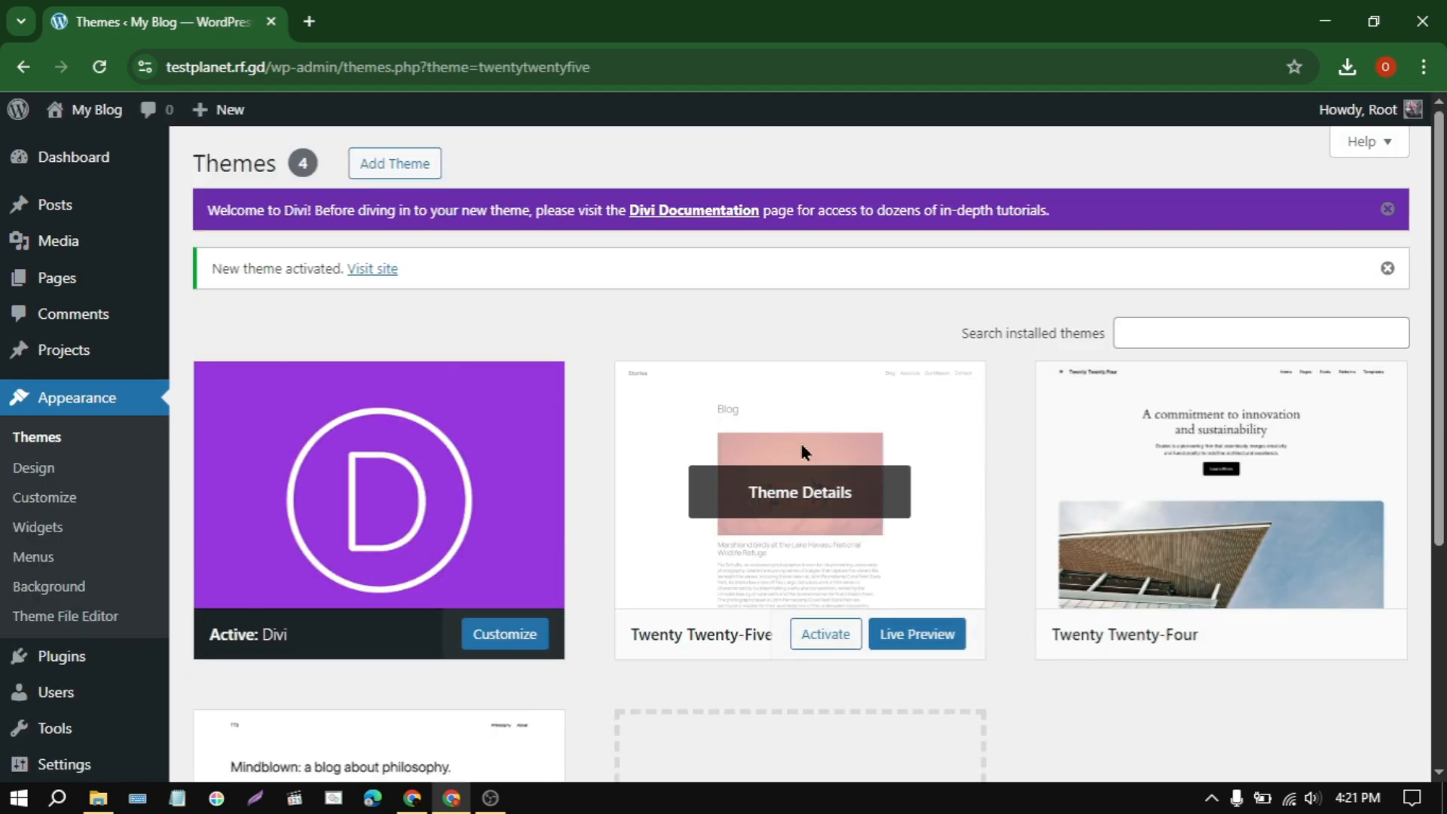
click(845, 741)
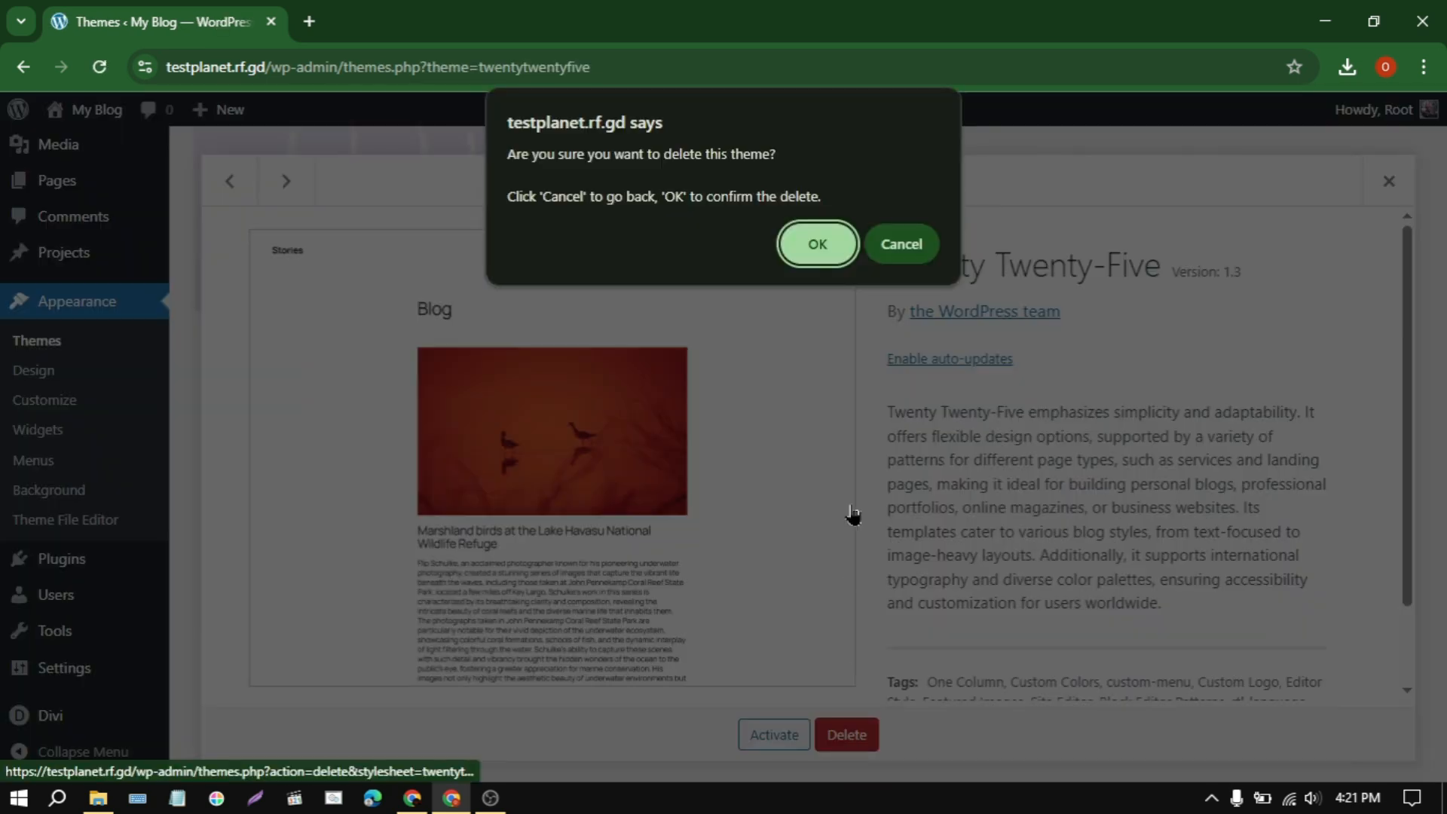
click(822, 245)
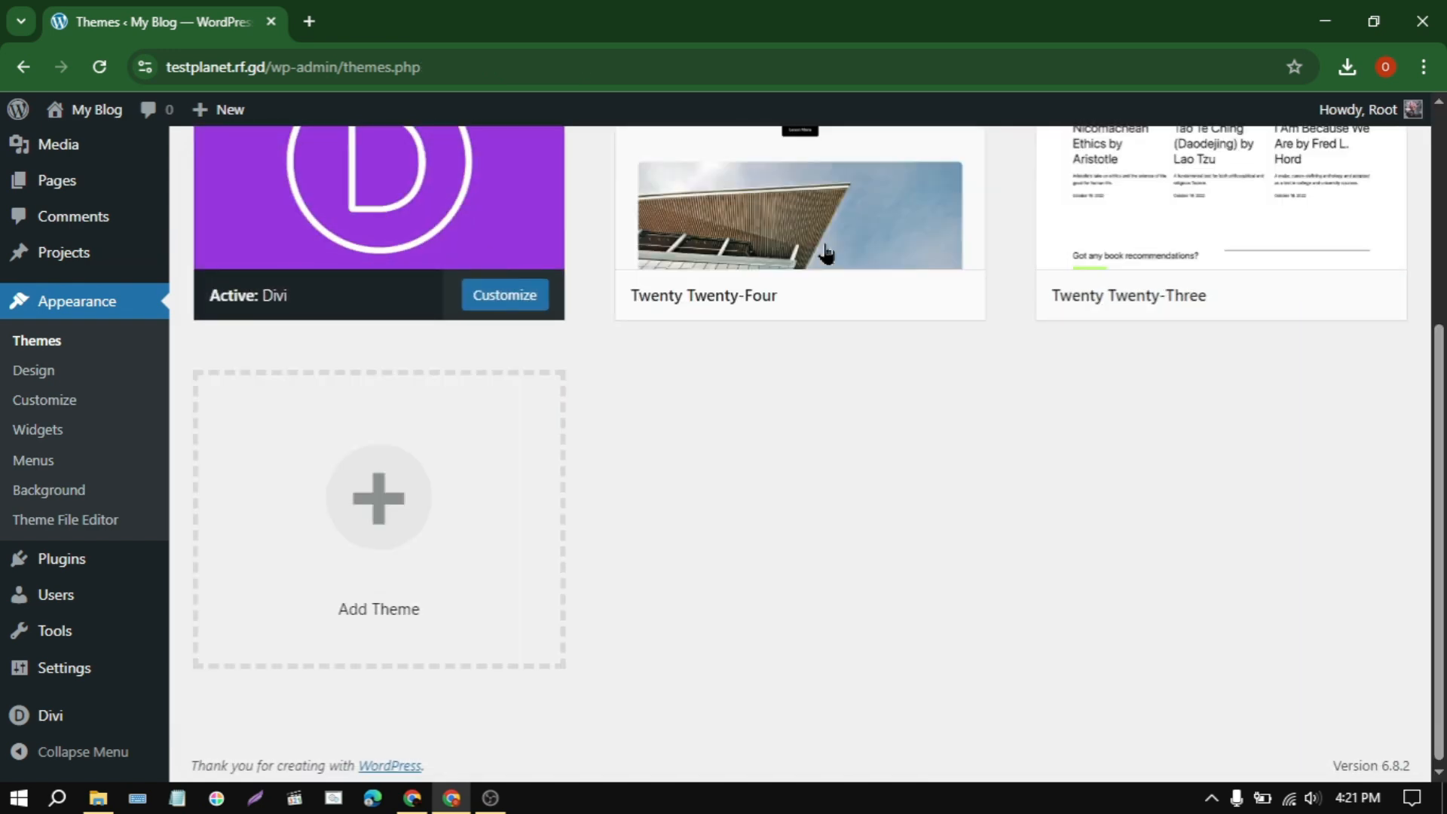
Step: Delete the inactive Twenty Twenty-Four and Twenty Twenty-Three themes, confirming each removal
click(823, 242)
click(844, 737)
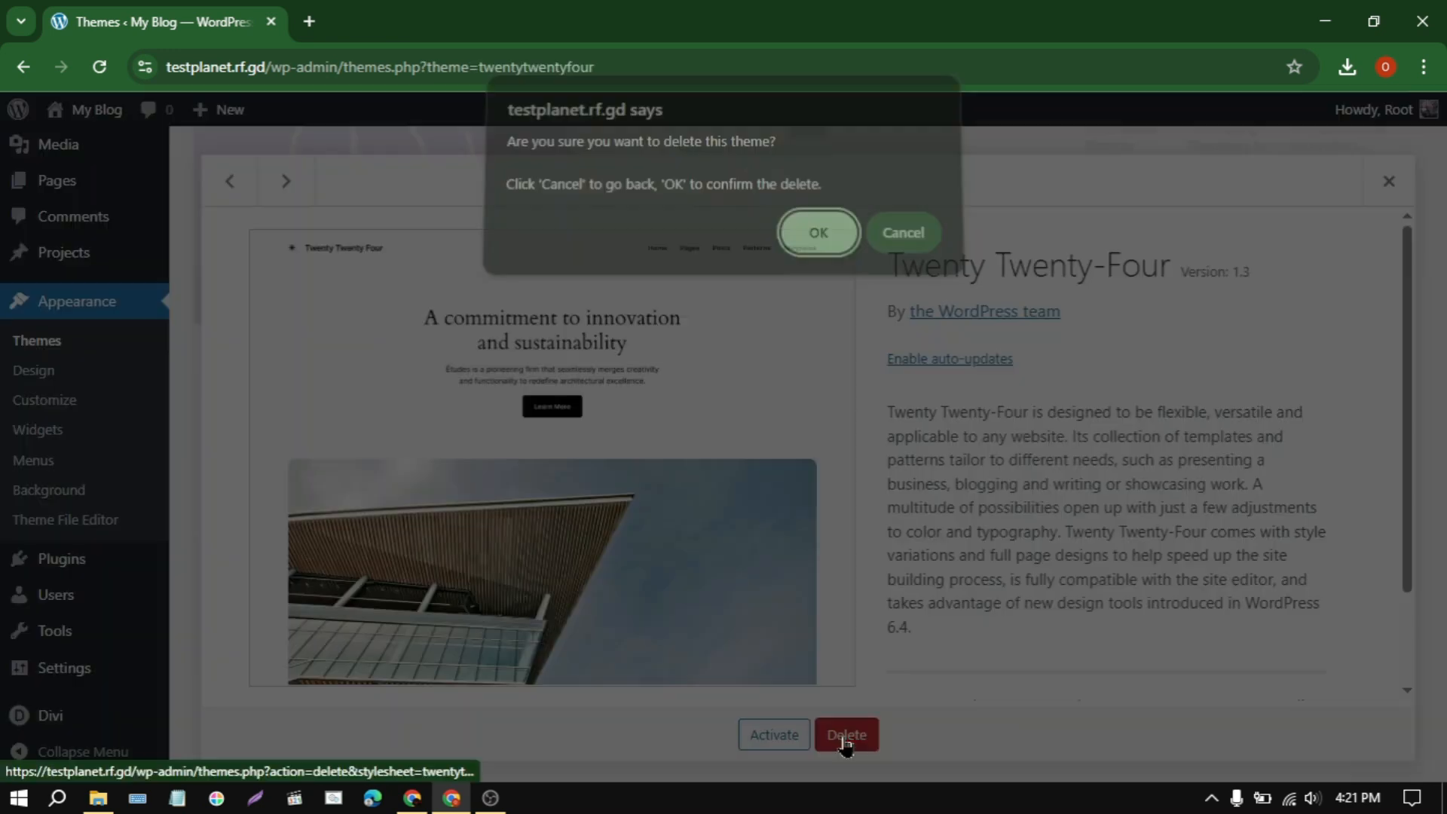
click(839, 243)
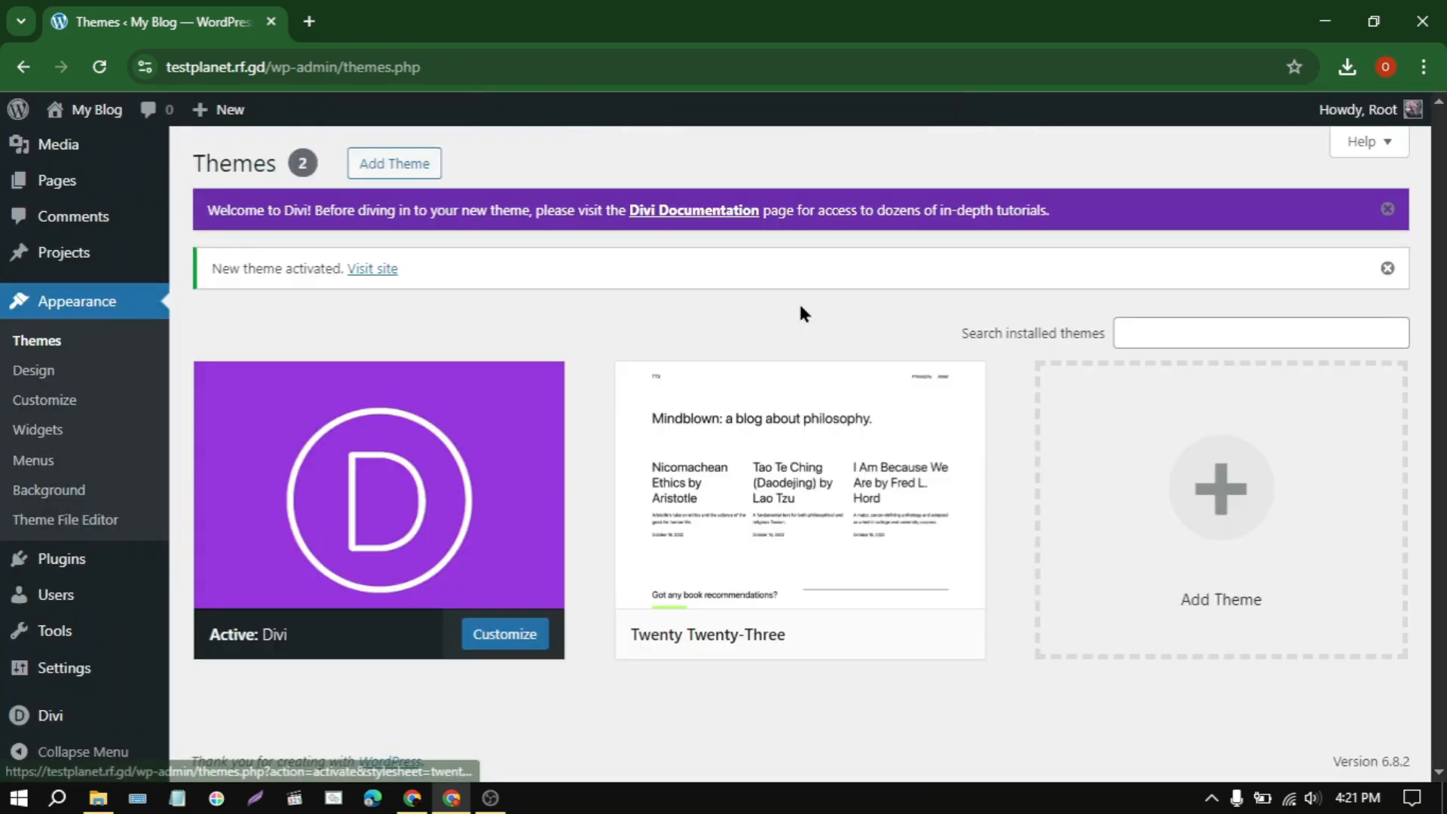
click(798, 486)
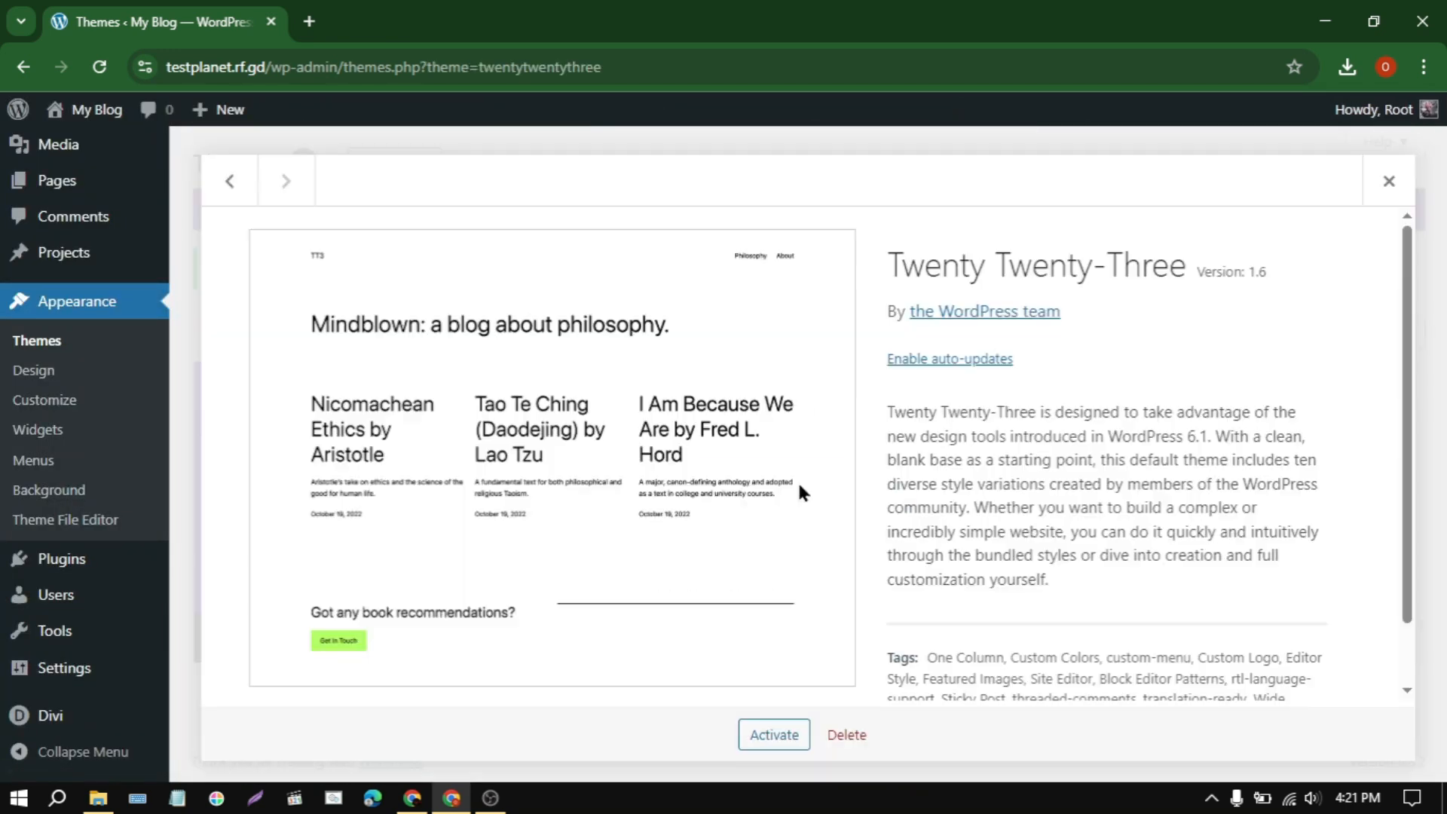
click(847, 733)
click(821, 243)
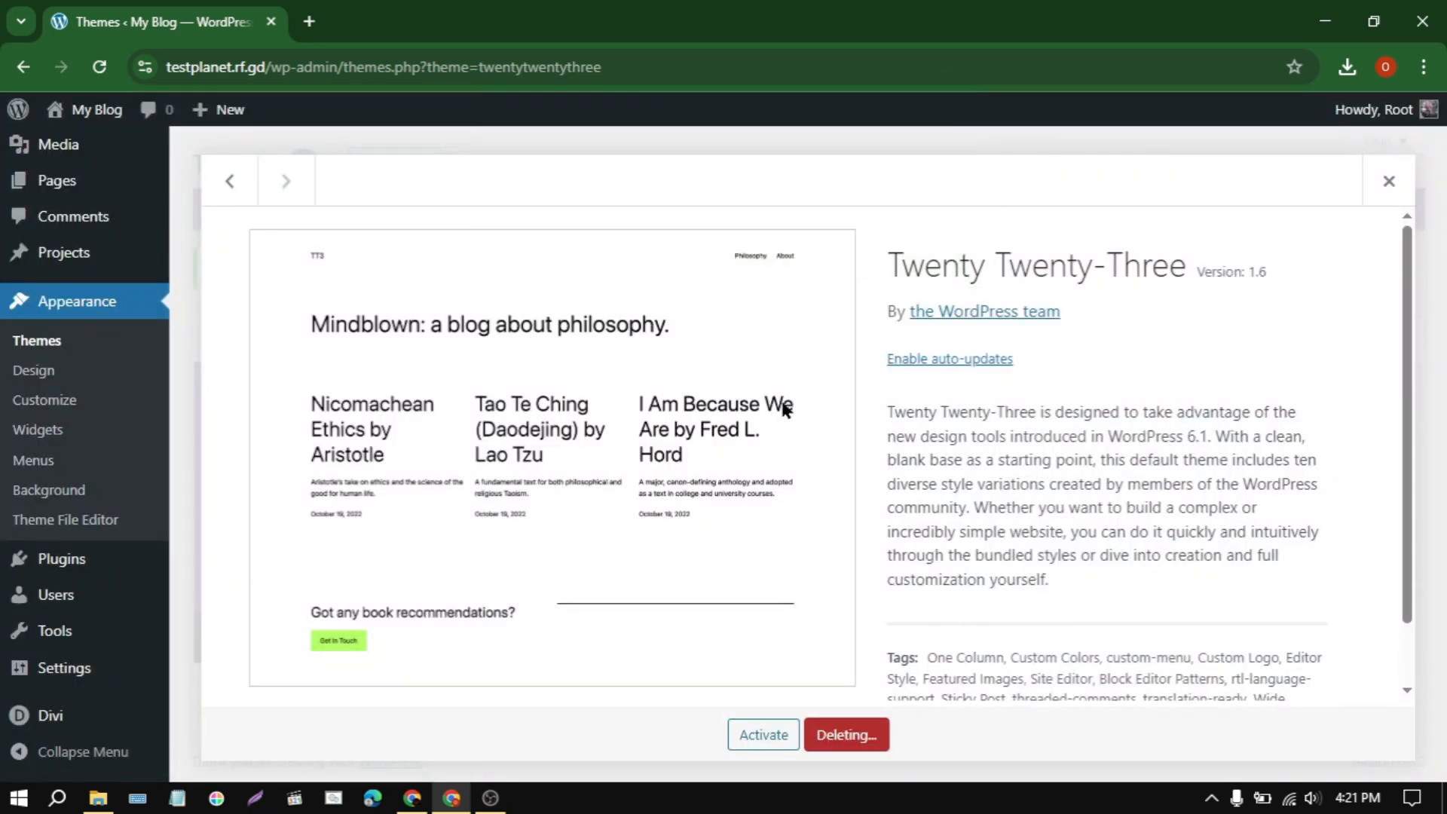
scroll(779, 421, down, 3)
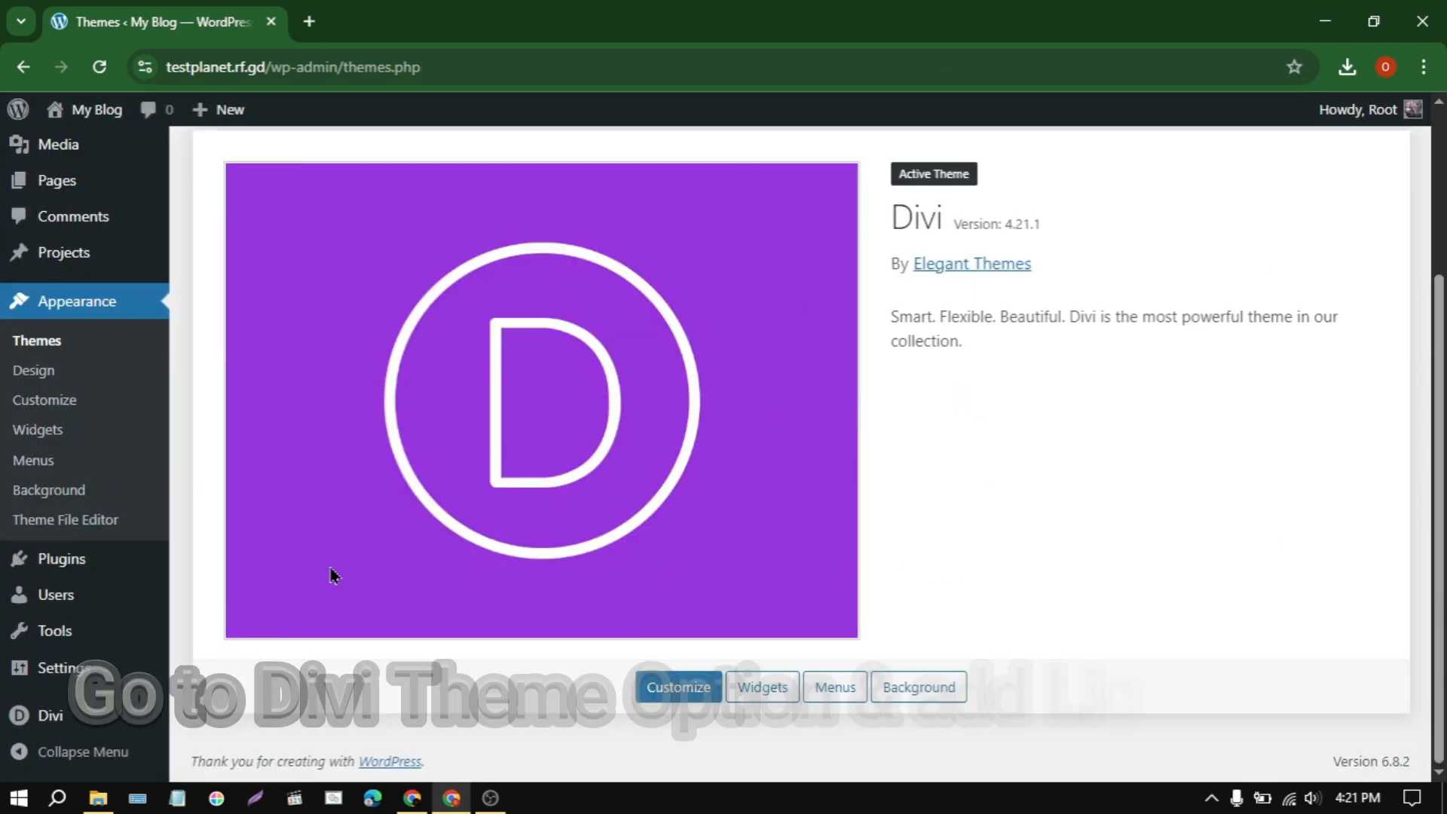
Step: Open the update settings in Divi Theme Options, and open Divi-Lisence-Key.txt from the Lunexa folder
mouse_move(45, 714)
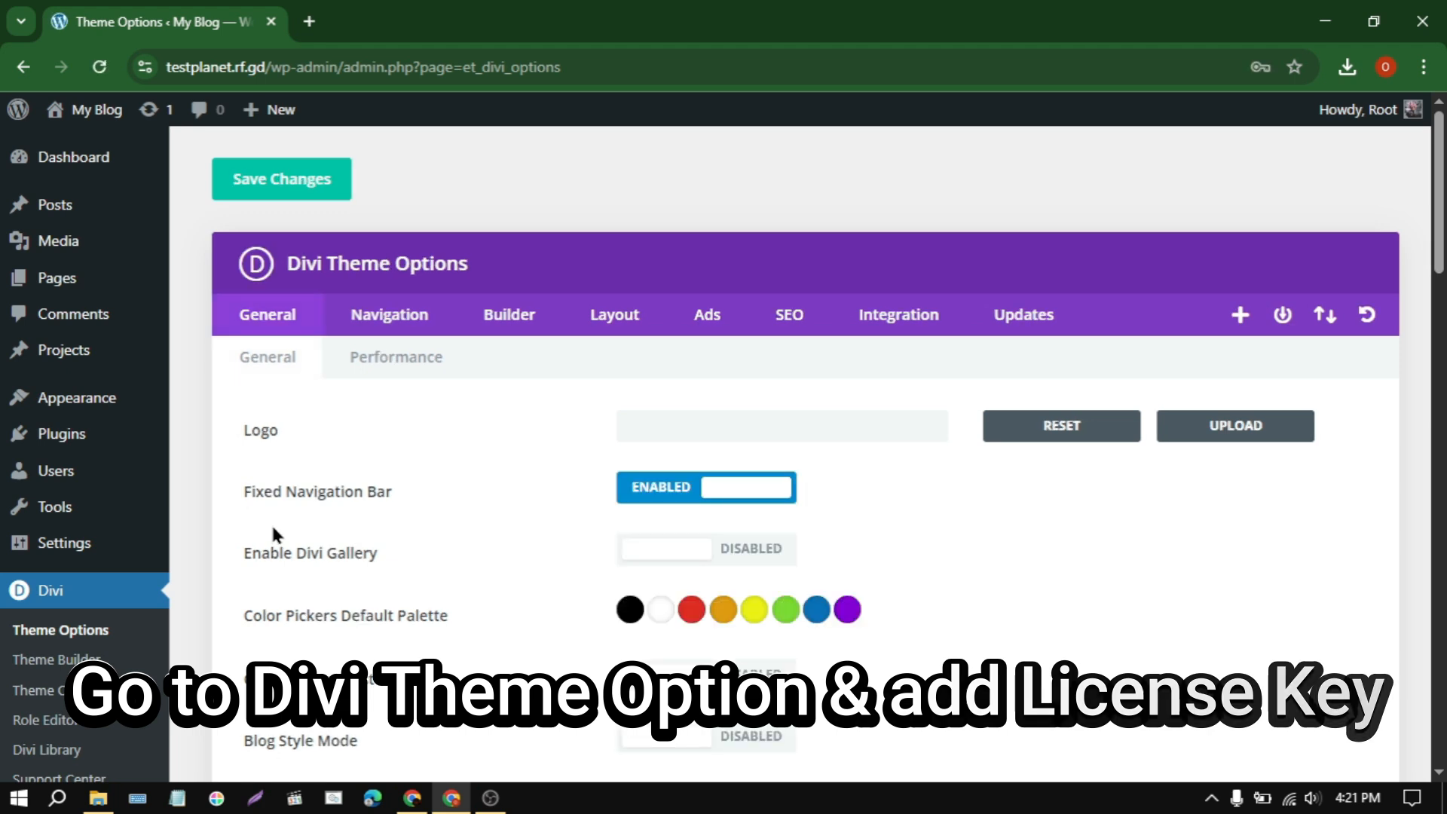
click(1032, 326)
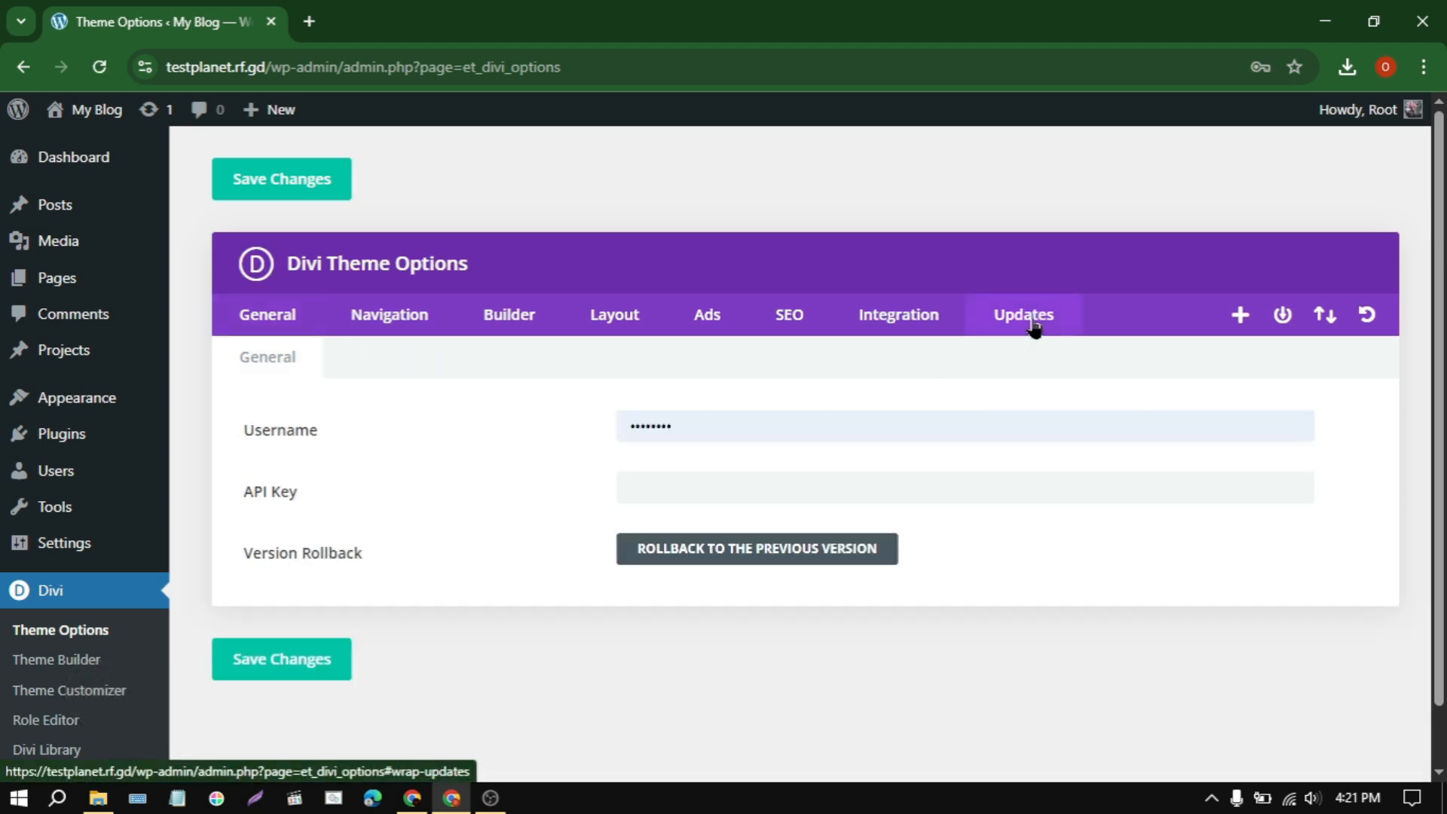
click(98, 798)
double_click(144, 256)
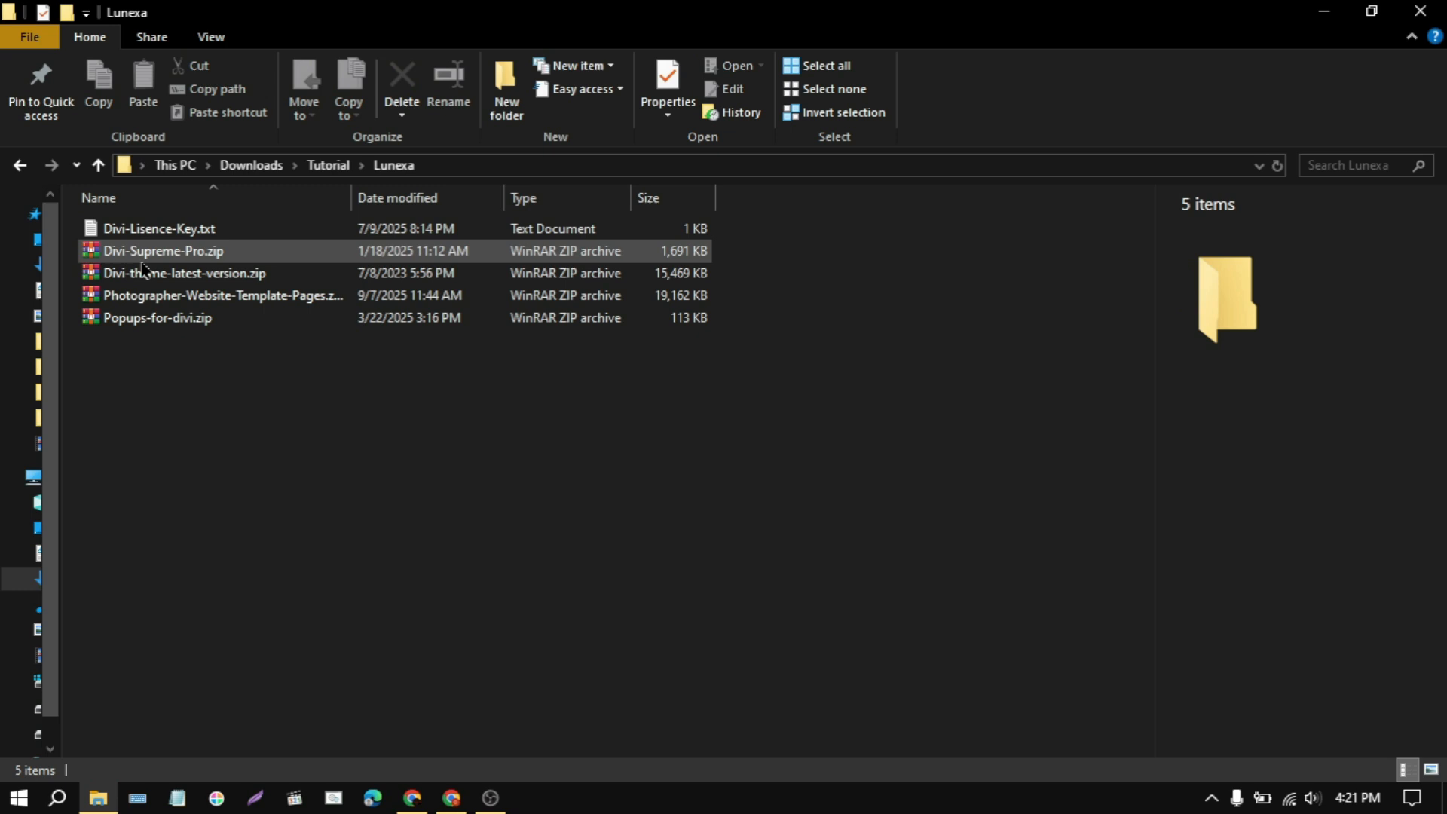
click(161, 230)
double_click(162, 235)
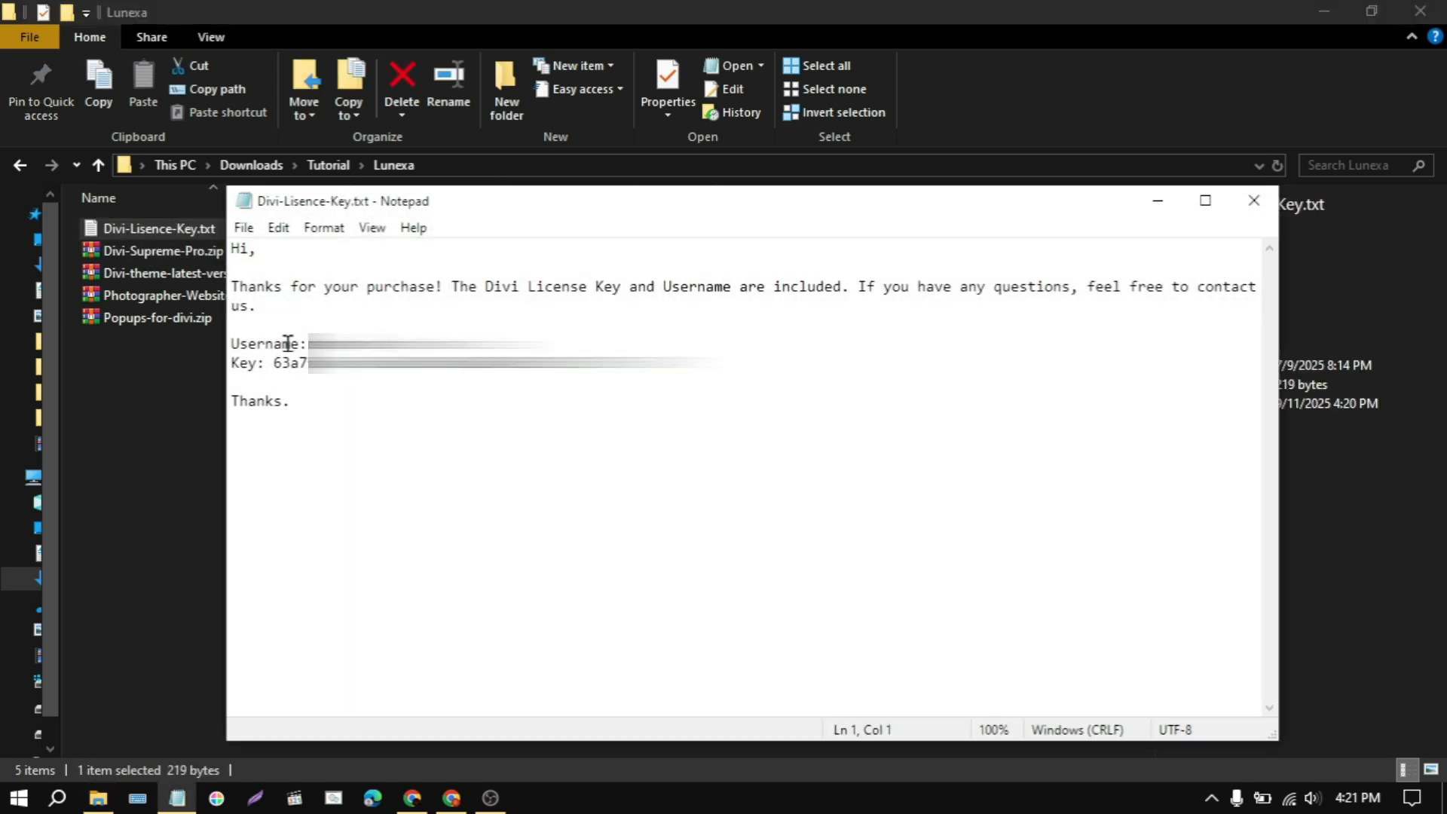
Step: Copy the username from the licence text file and replace the Username entry in Divi's update settings with it
drag(309, 344, 426, 346)
right_click(420, 375)
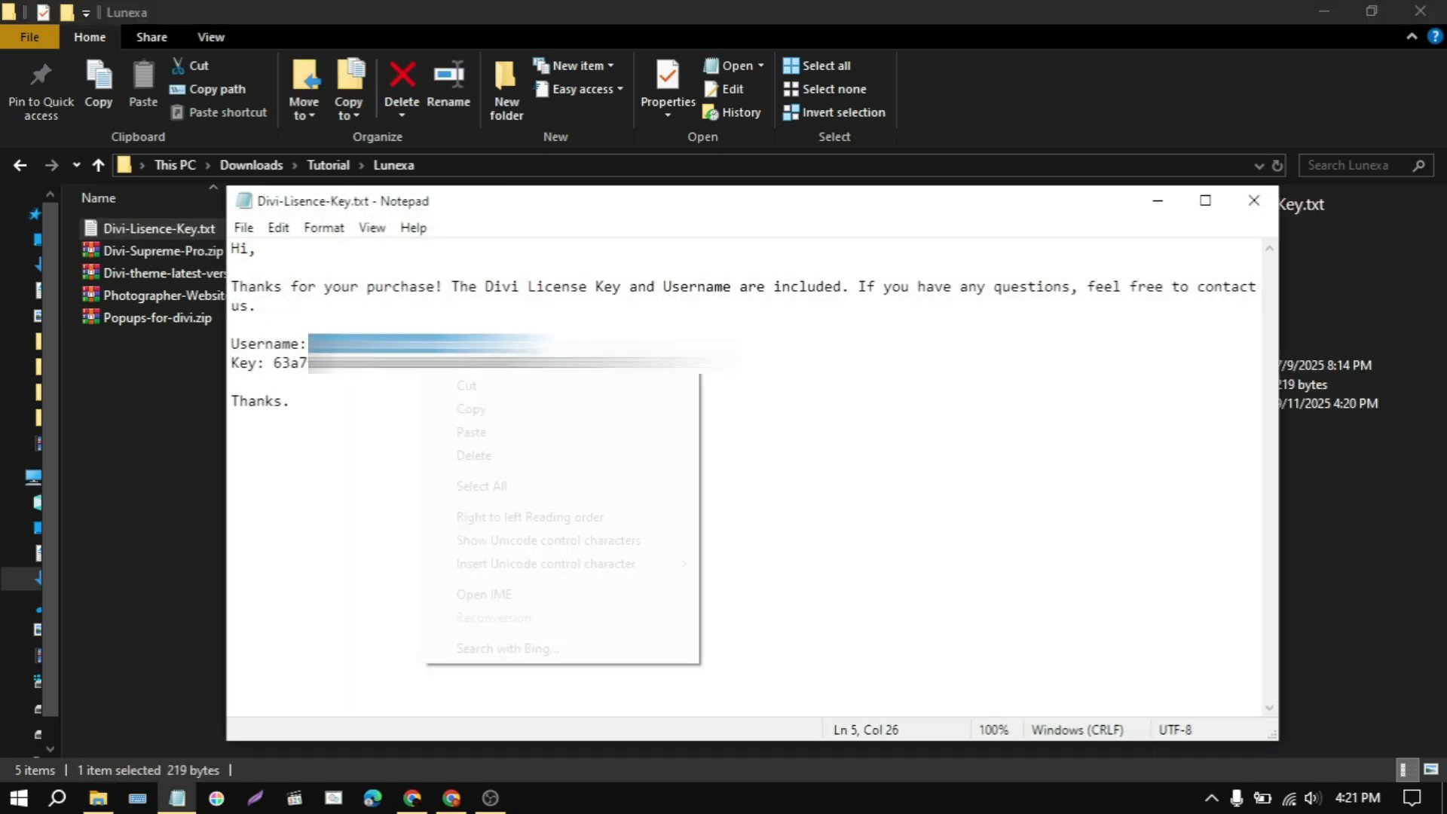
click(493, 407)
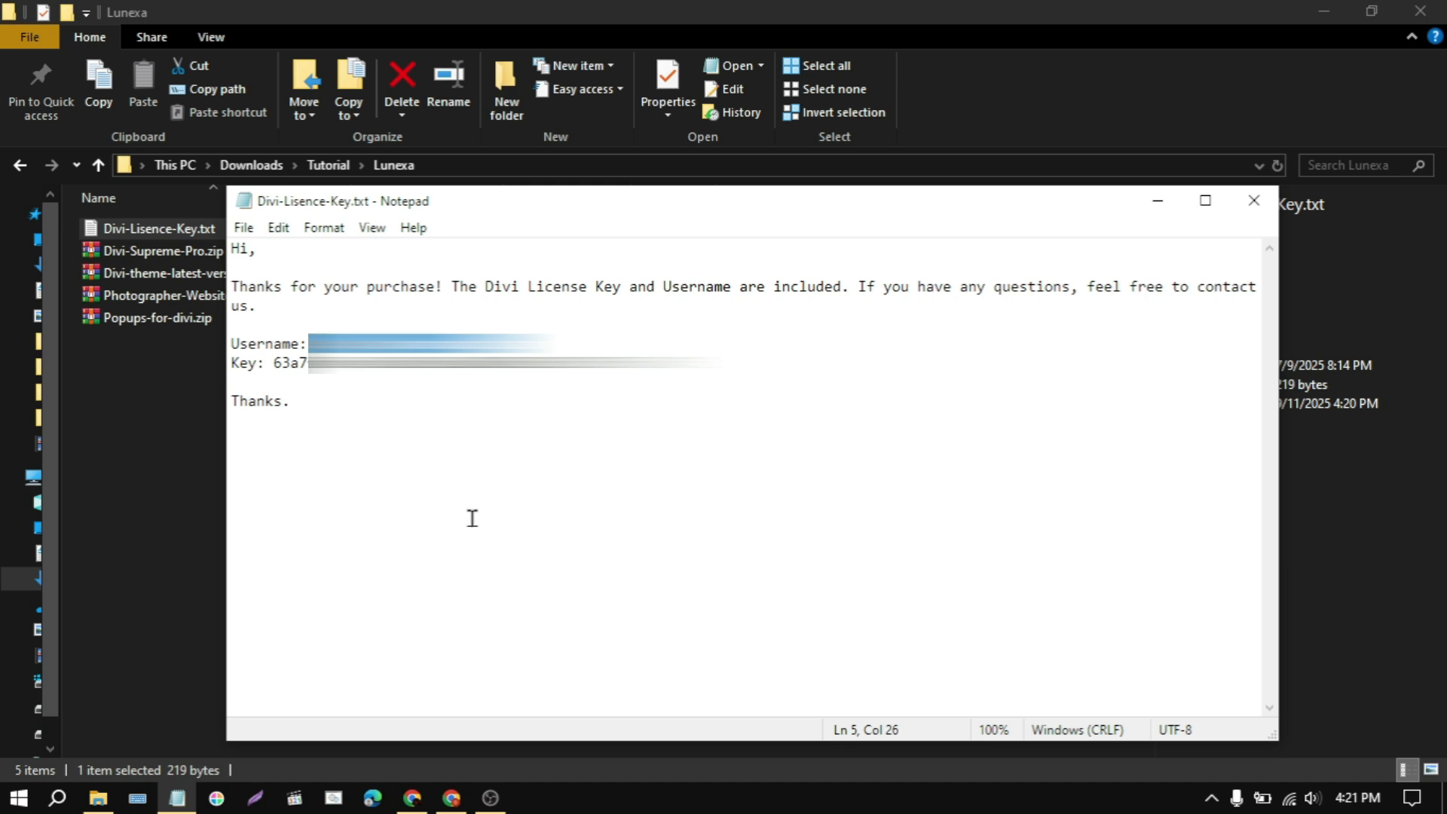
click(451, 798)
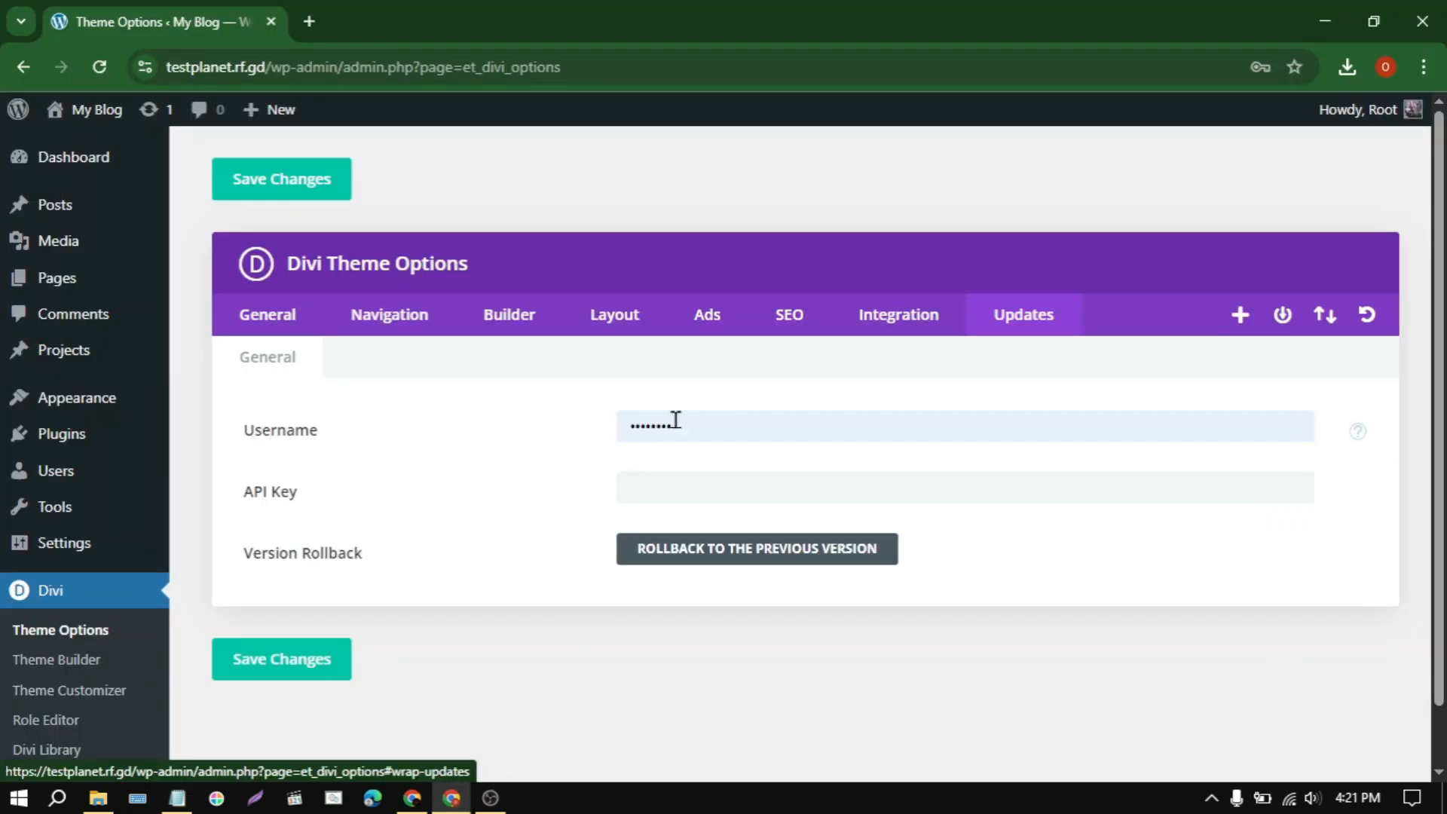
double_click(646, 424)
right_click(648, 426)
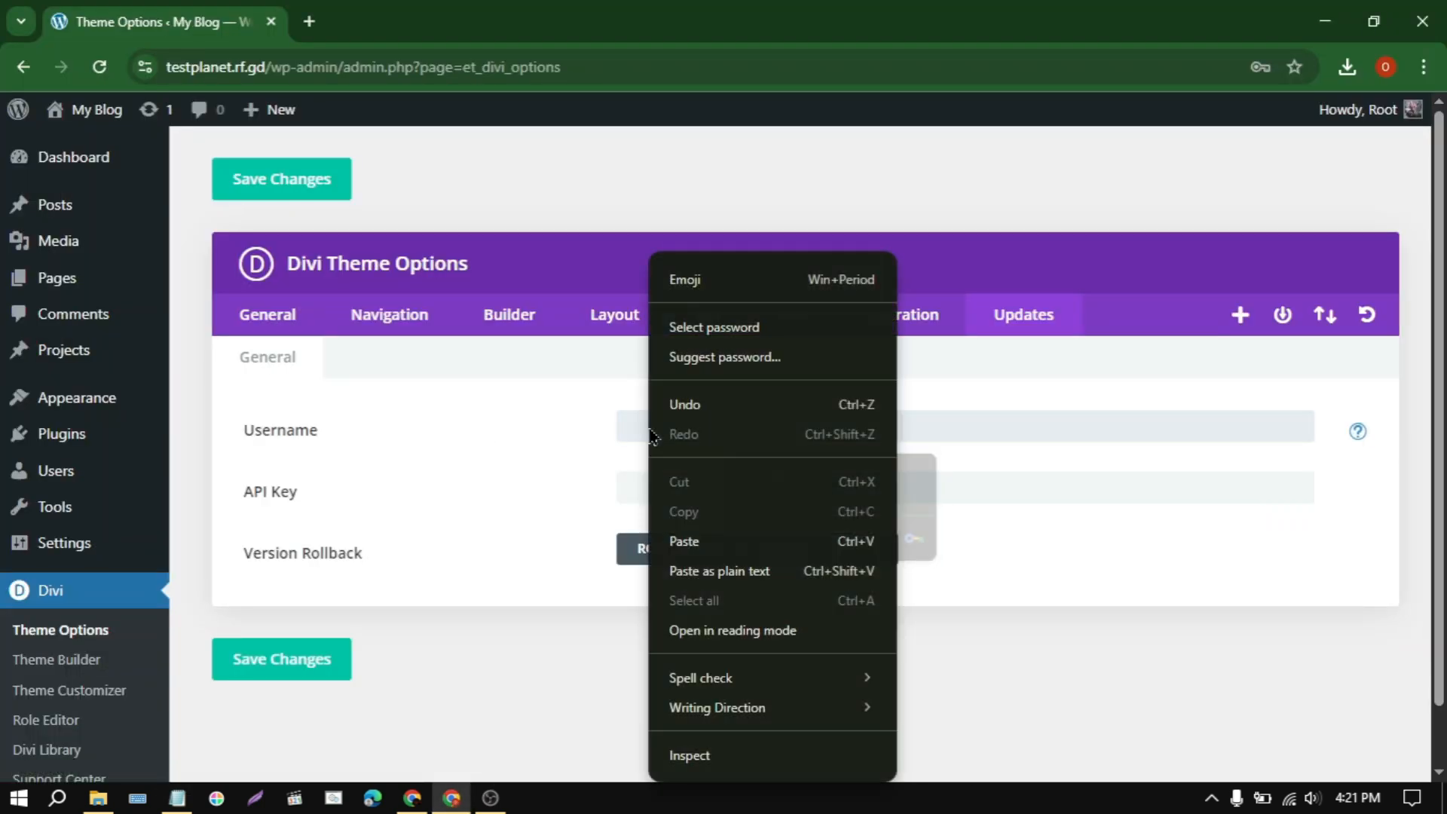
click(681, 539)
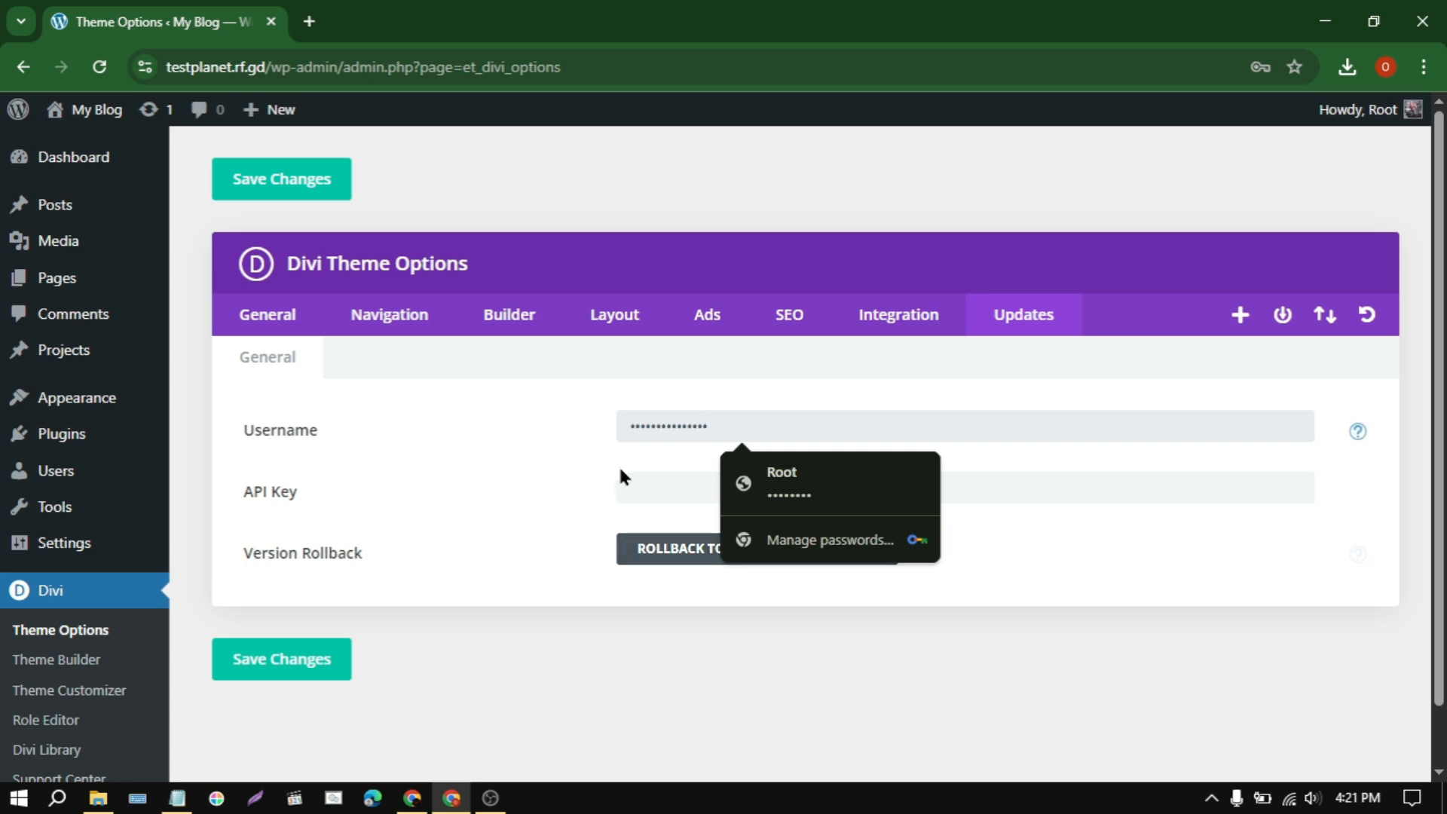
Step: Copy the licence key from the text file into Divi's API Key field and save the theme options
click(652, 481)
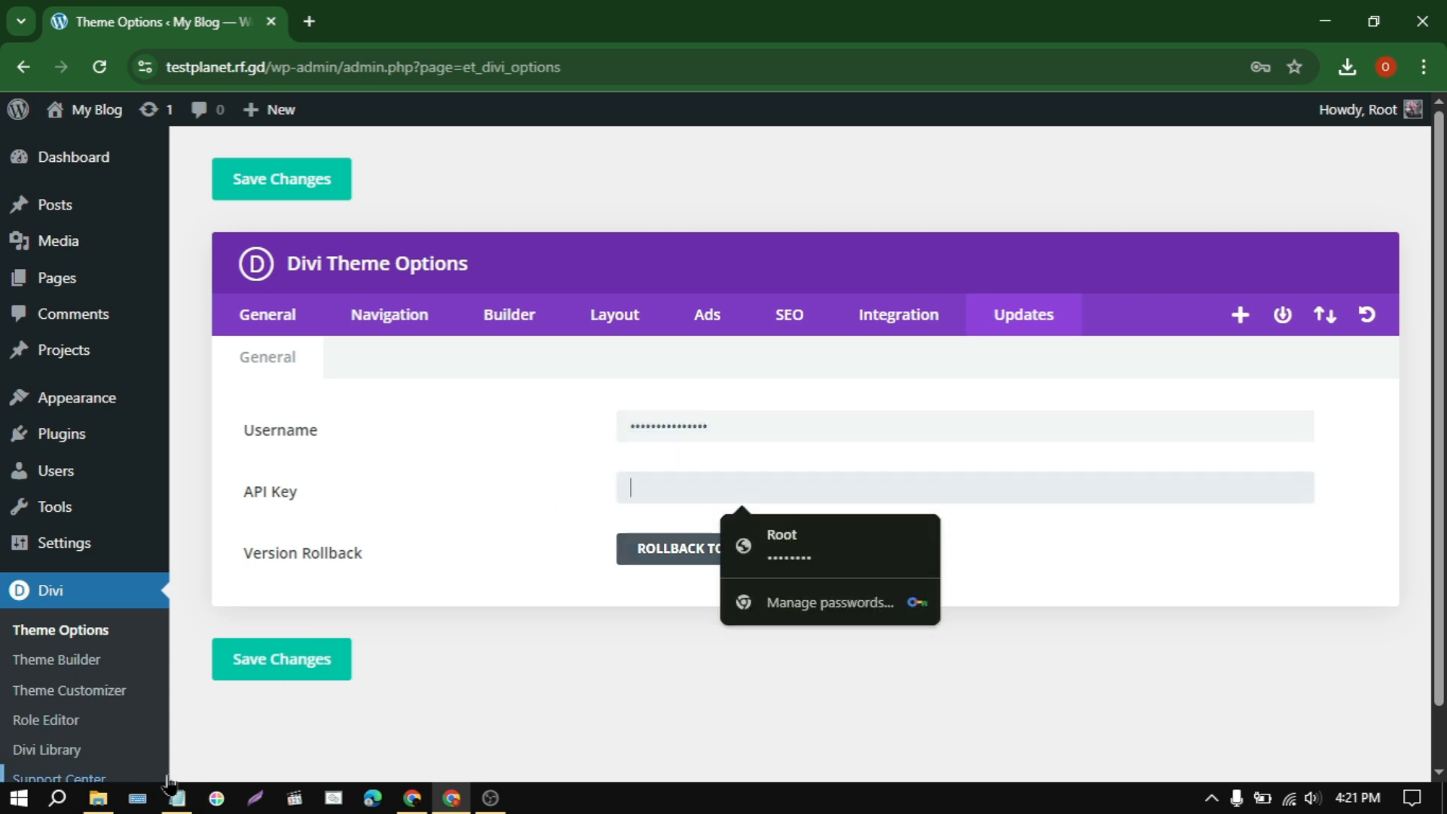
click(177, 798)
drag(274, 363, 592, 375)
right_click(334, 373)
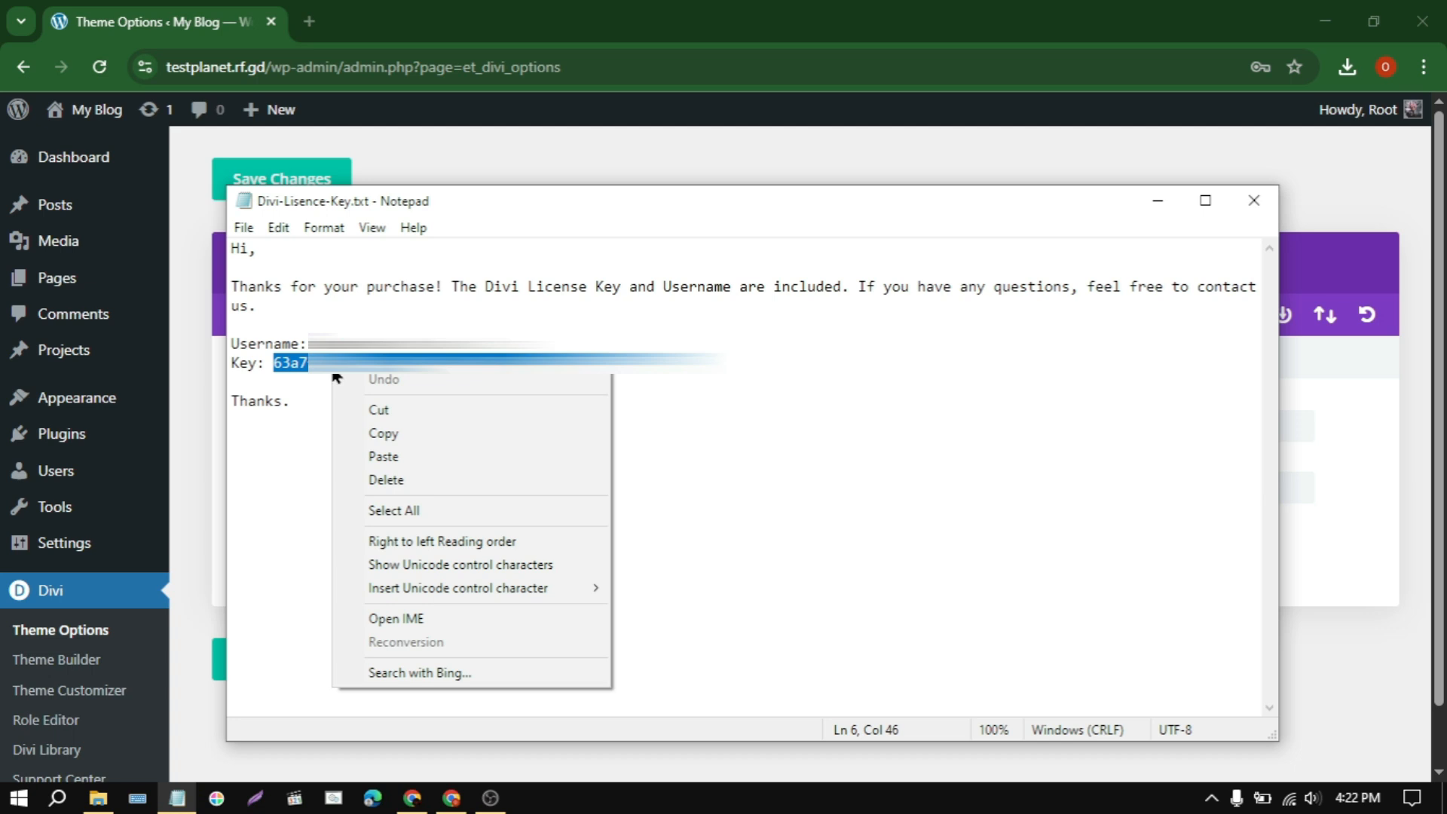
click(369, 433)
click(1253, 201)
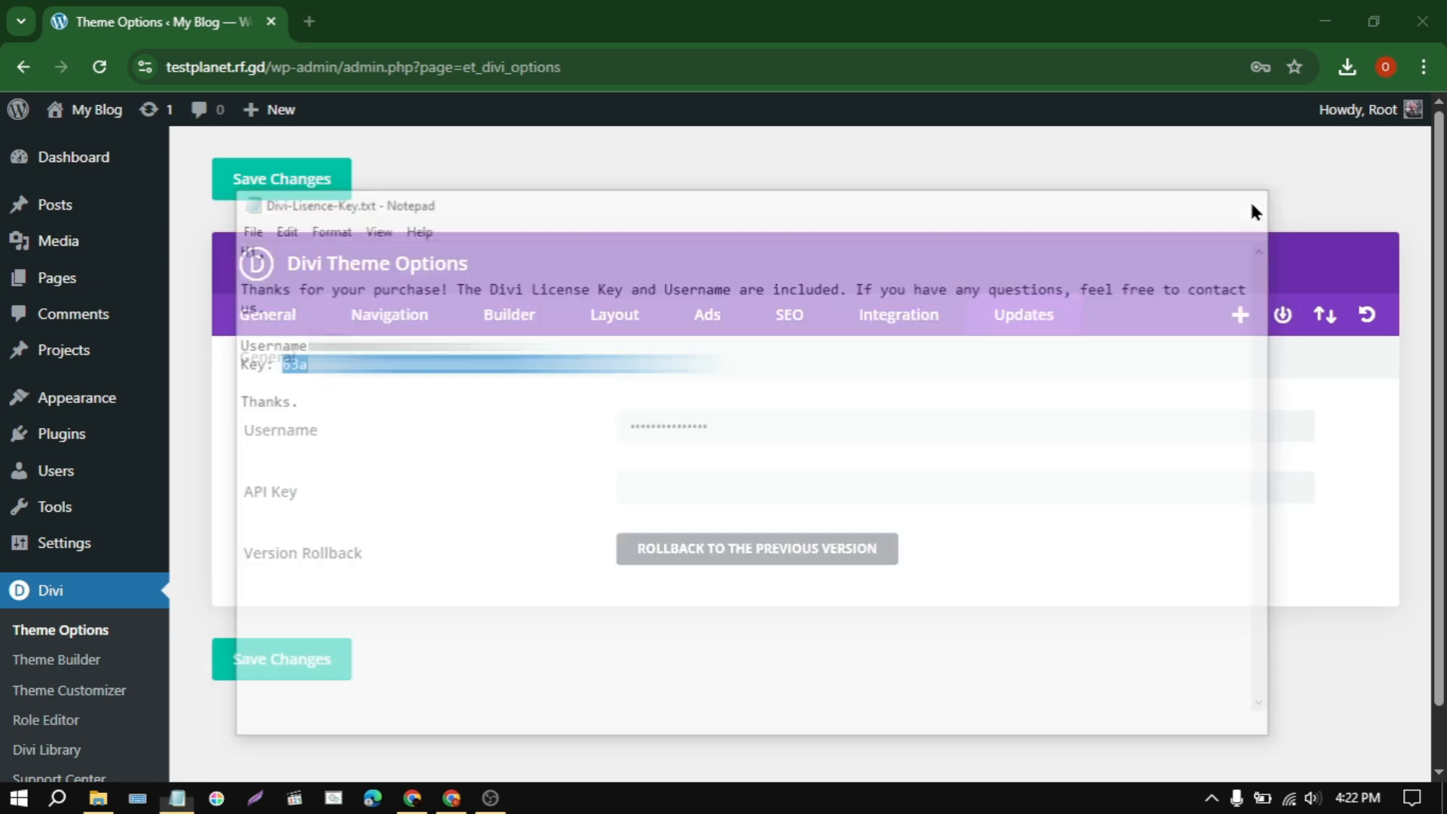
right_click(683, 503)
click(723, 541)
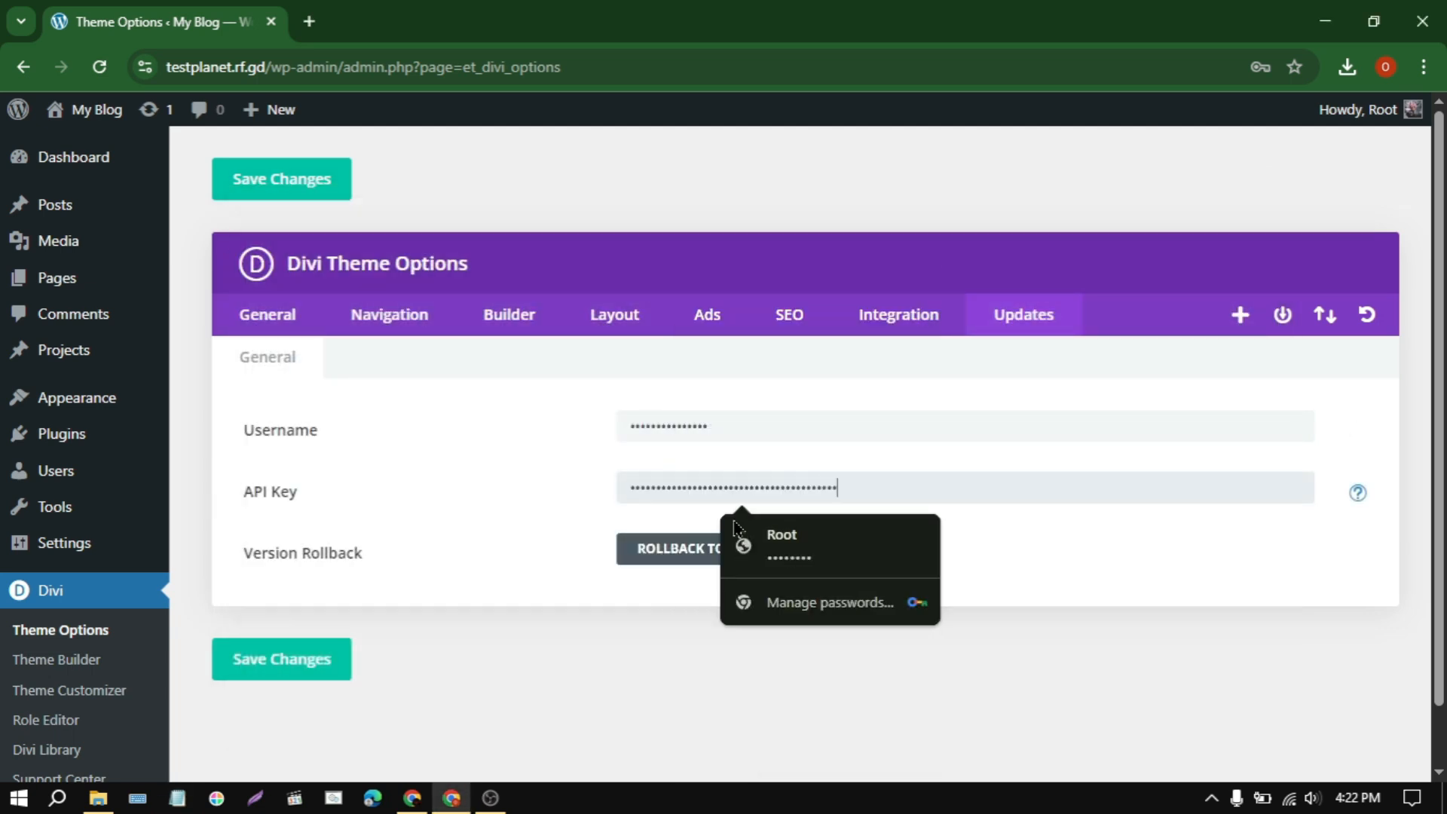
click(286, 663)
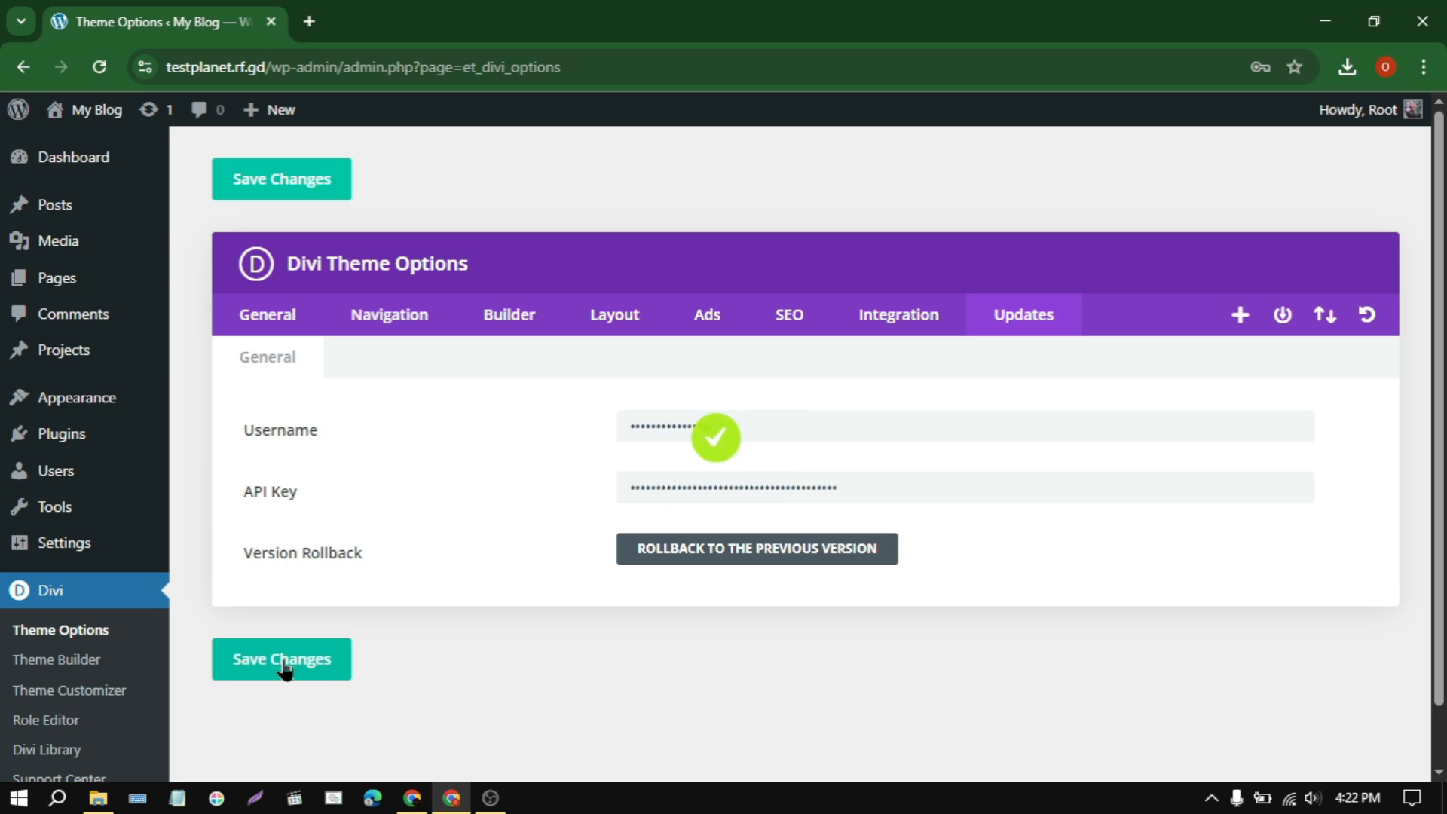
Step: Update the Divi theme to version 4.27.4 from the WordPress updates page
mouse_move(76, 157)
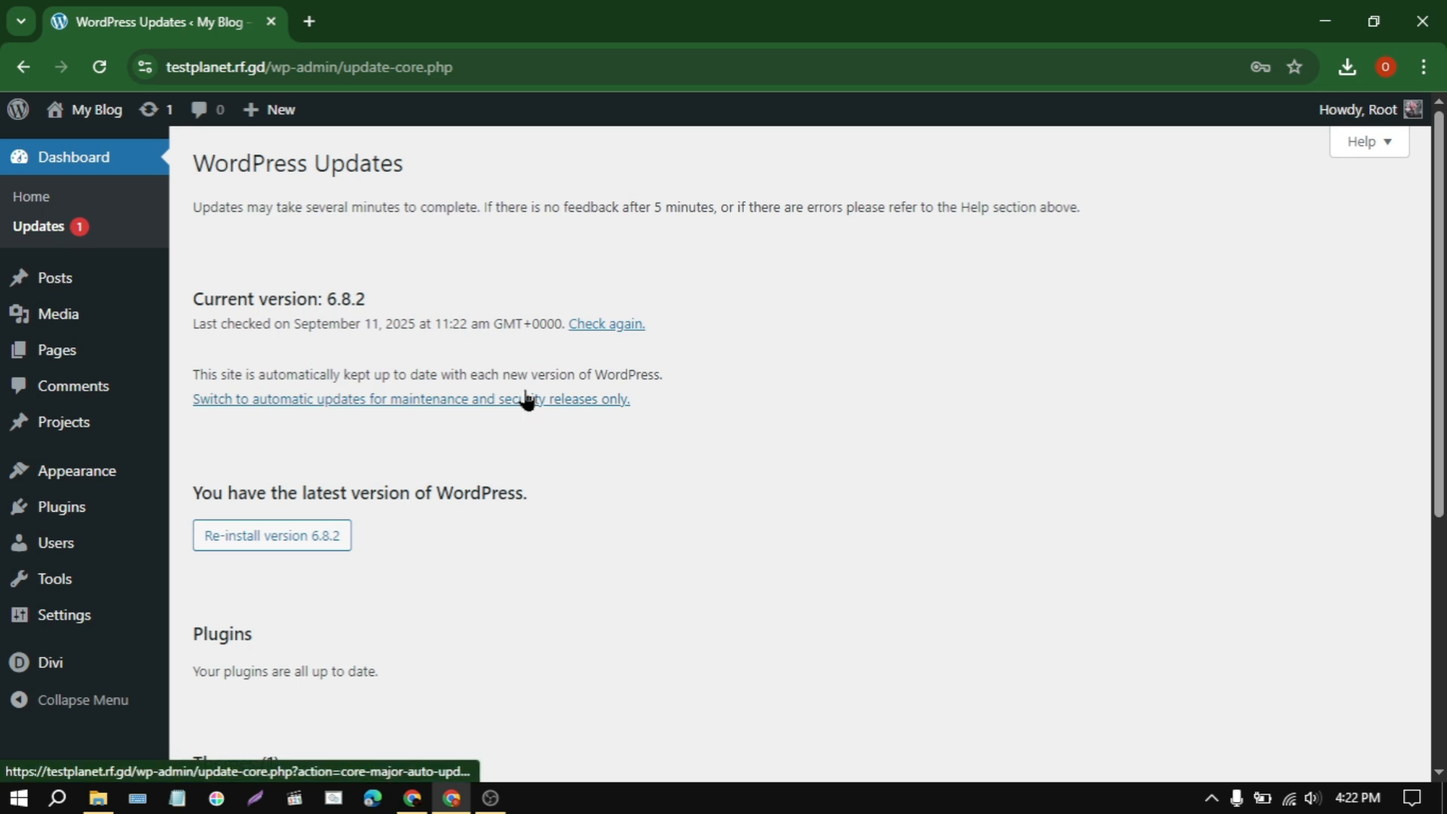
scroll(527, 399, down, 5)
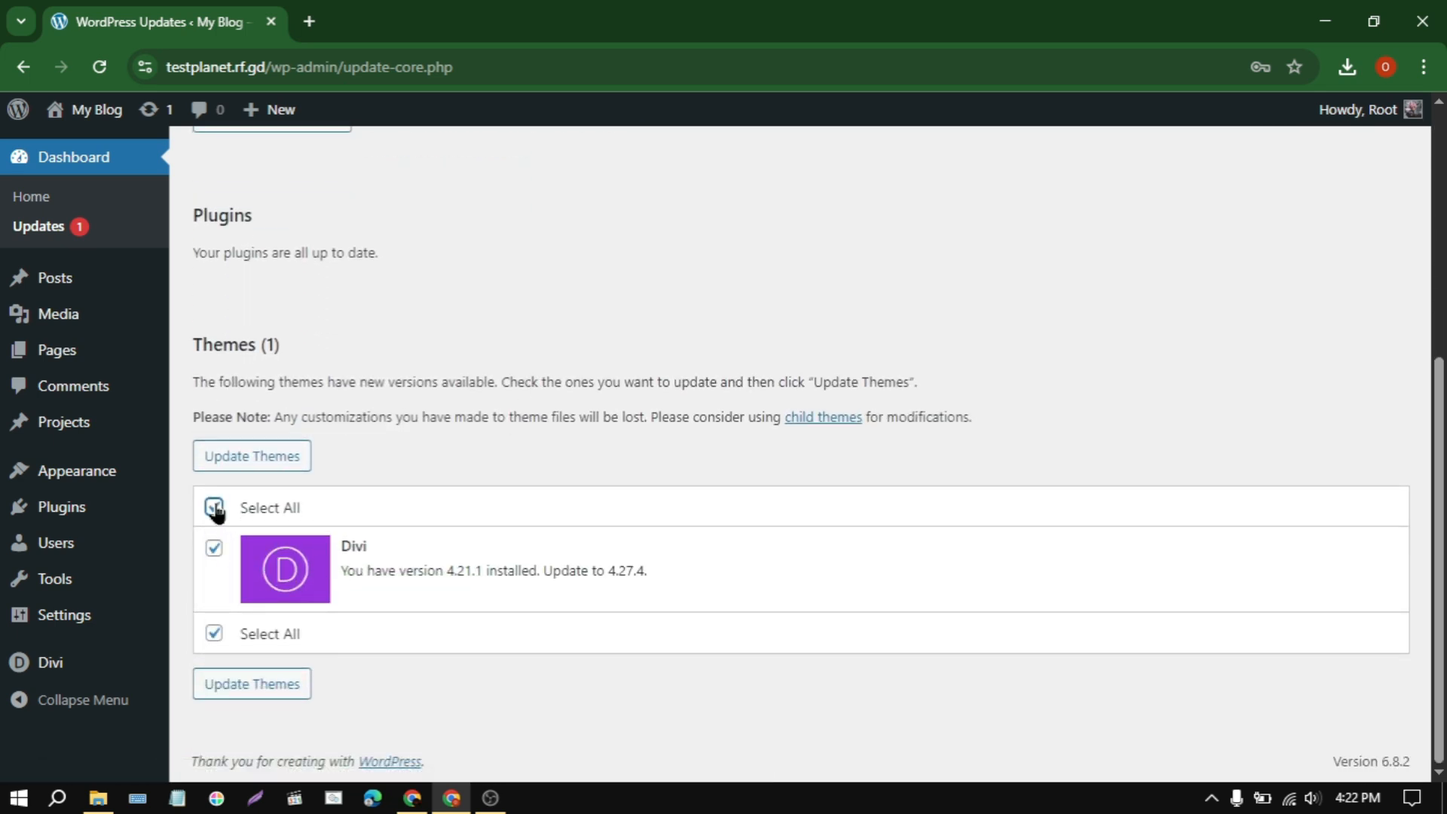
click(252, 457)
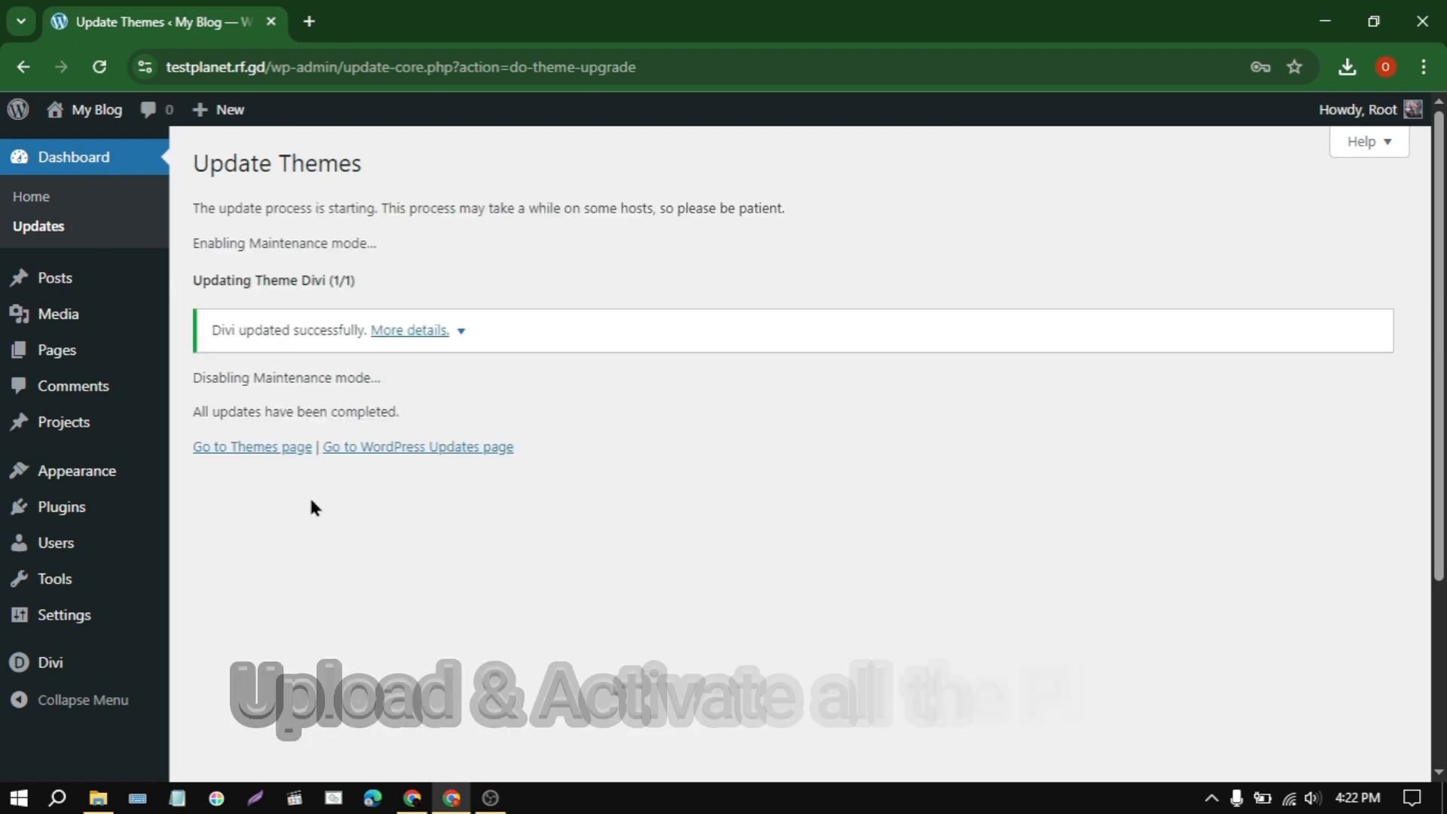
Step: Install and activate the Divi Supreme Pro plugin from Divi-Supreme-Pro.zip, along with its required Divi Supreme Lite plugin
mouse_move(96, 516)
click(258, 542)
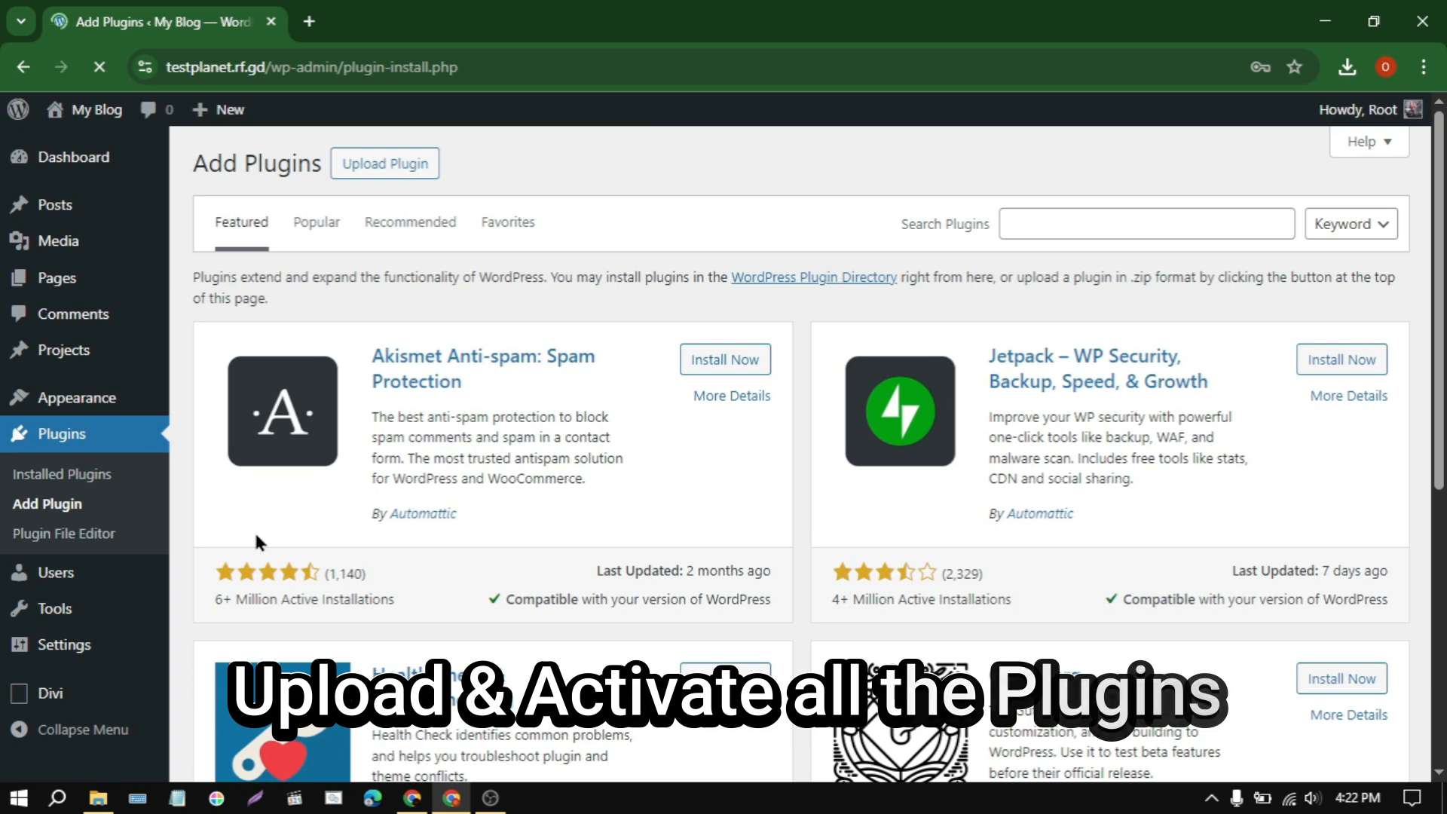
click(384, 169)
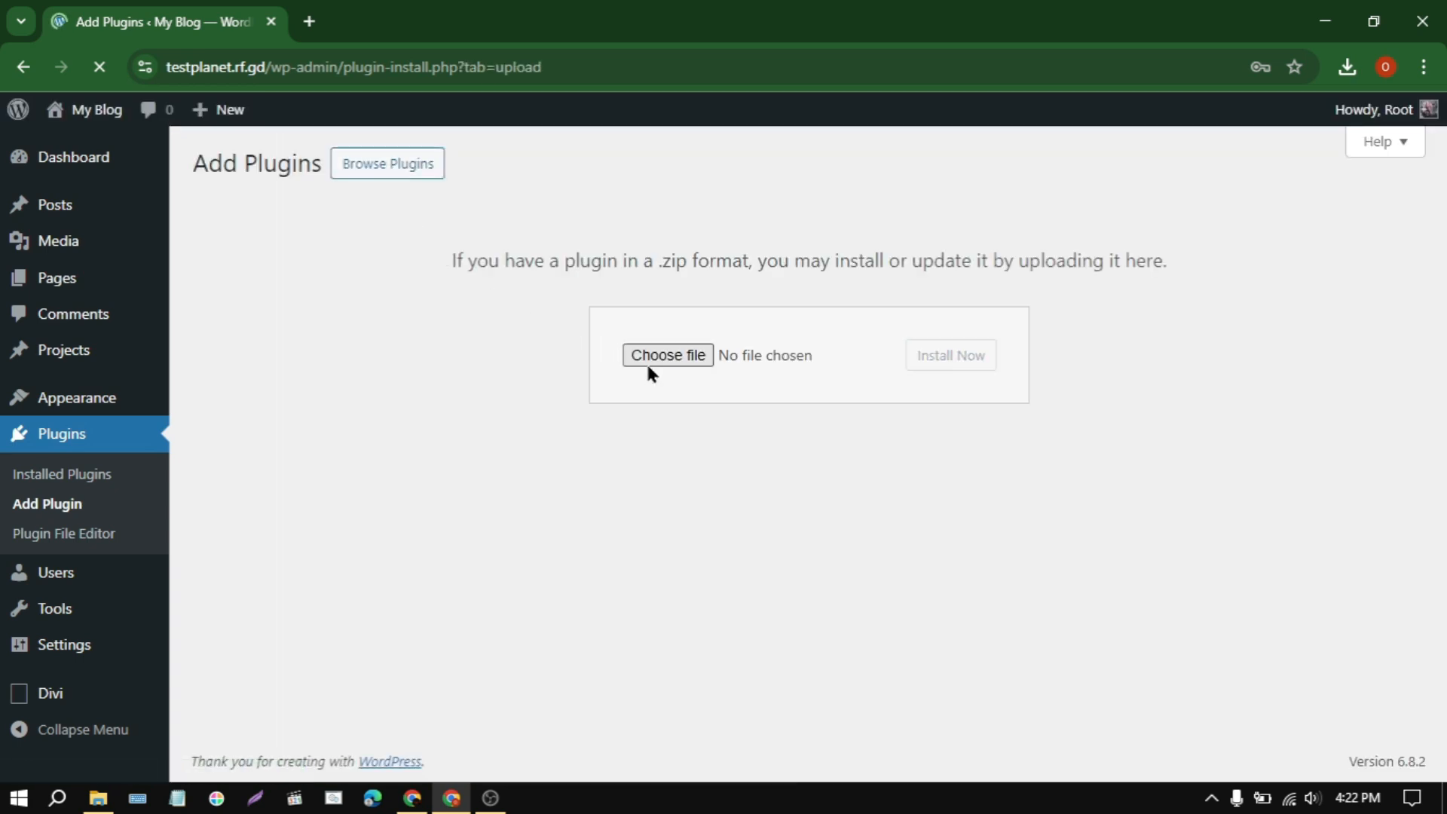
click(682, 355)
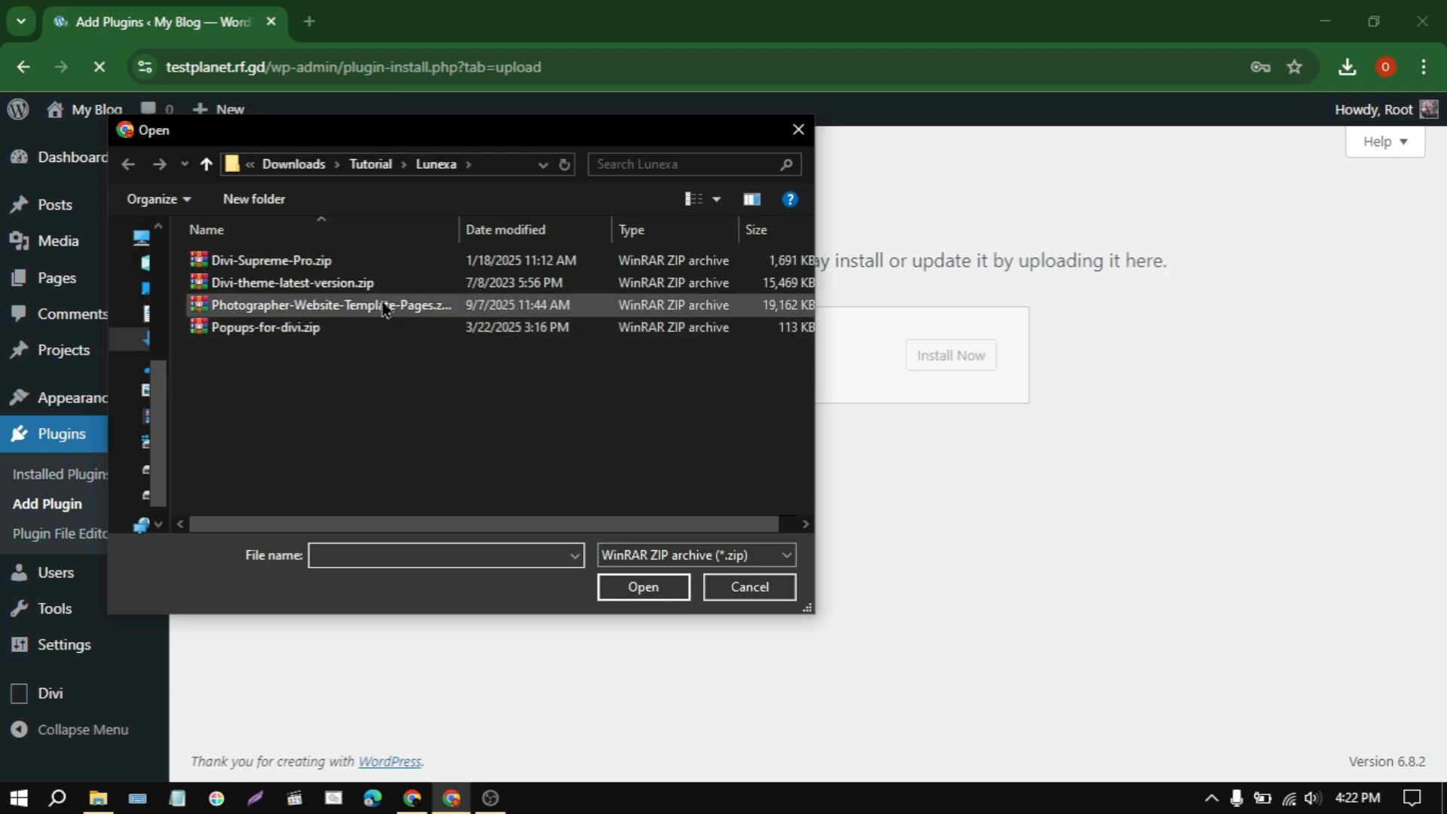
click(268, 260)
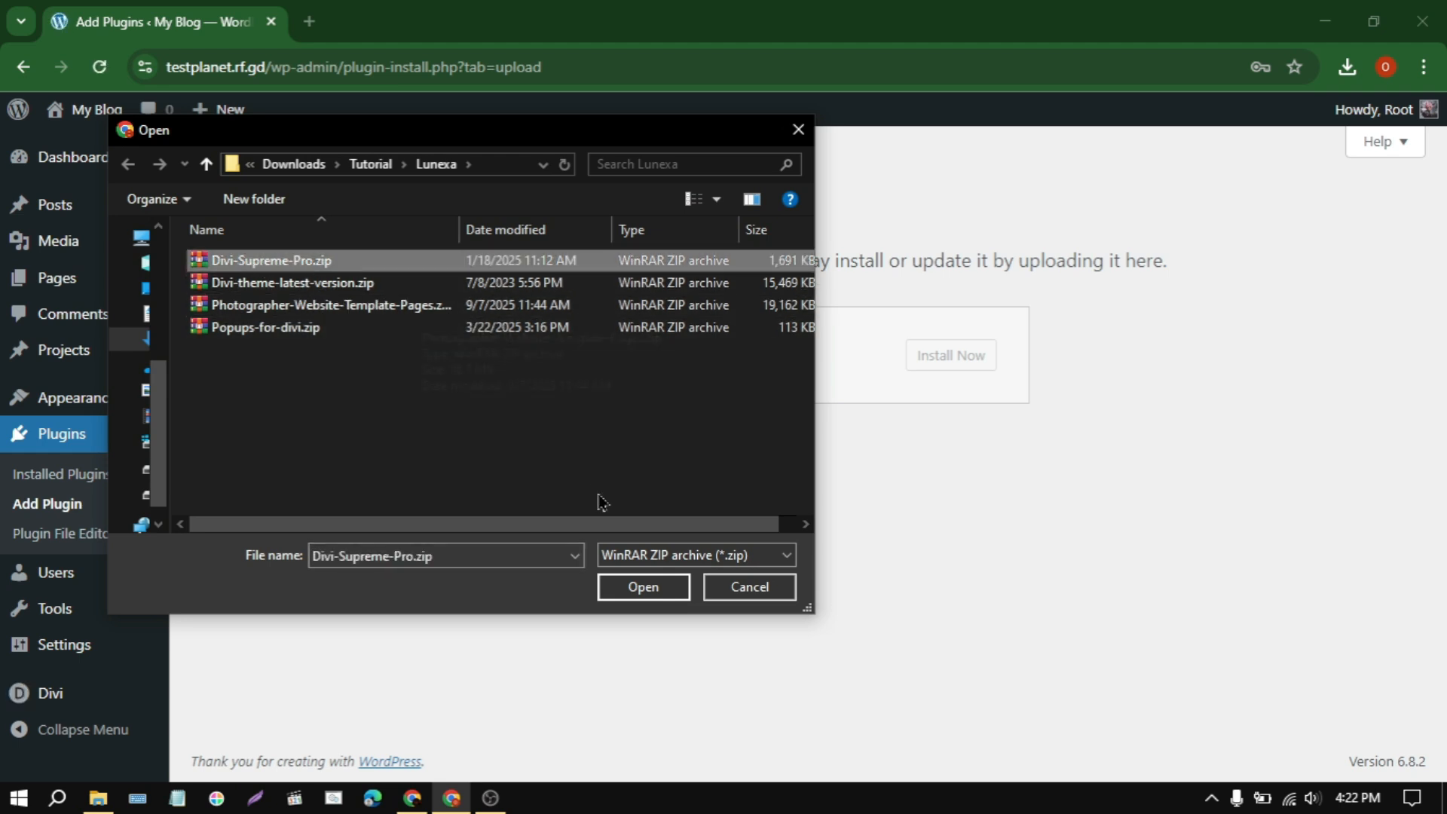
click(642, 587)
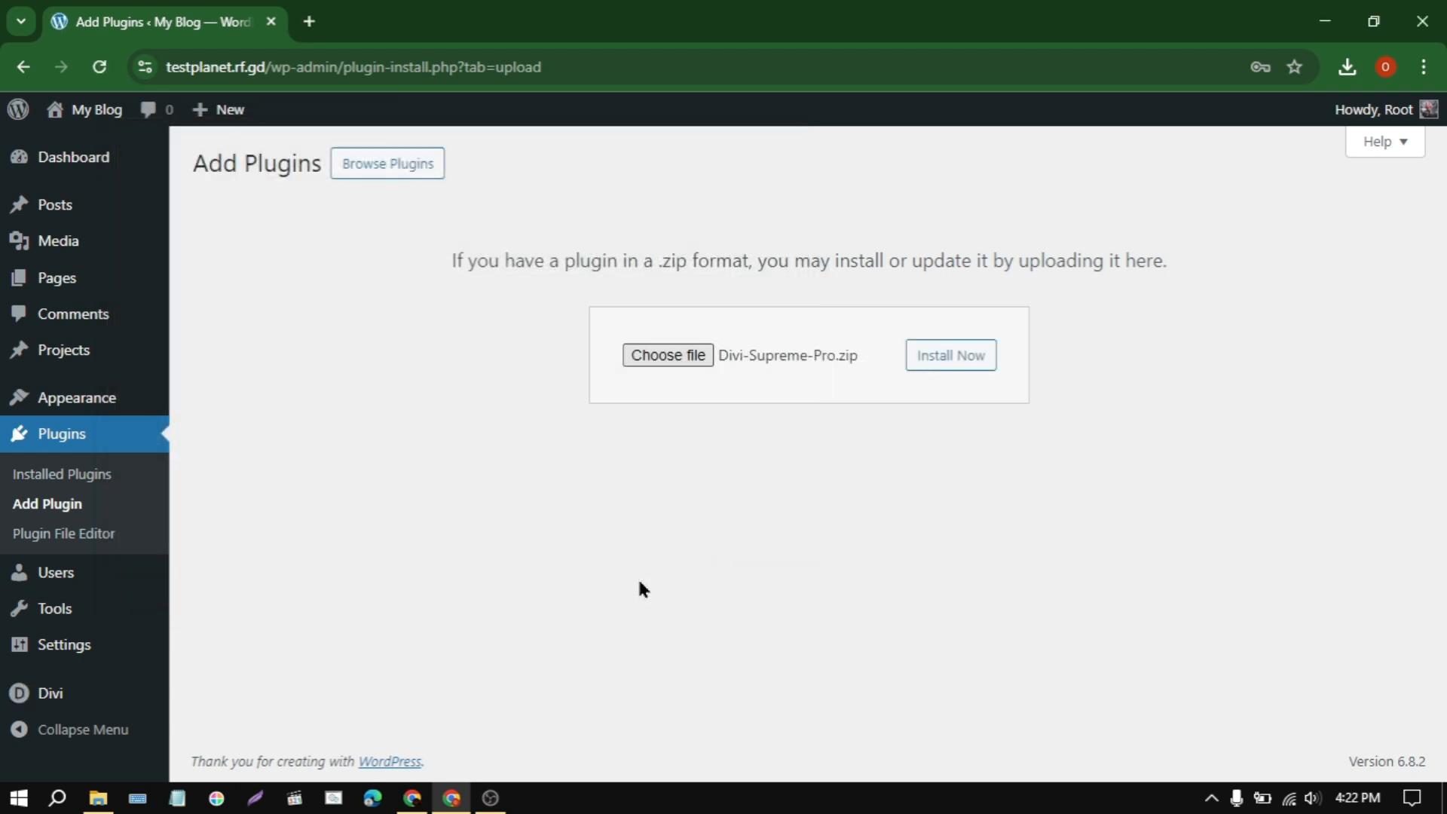
click(952, 357)
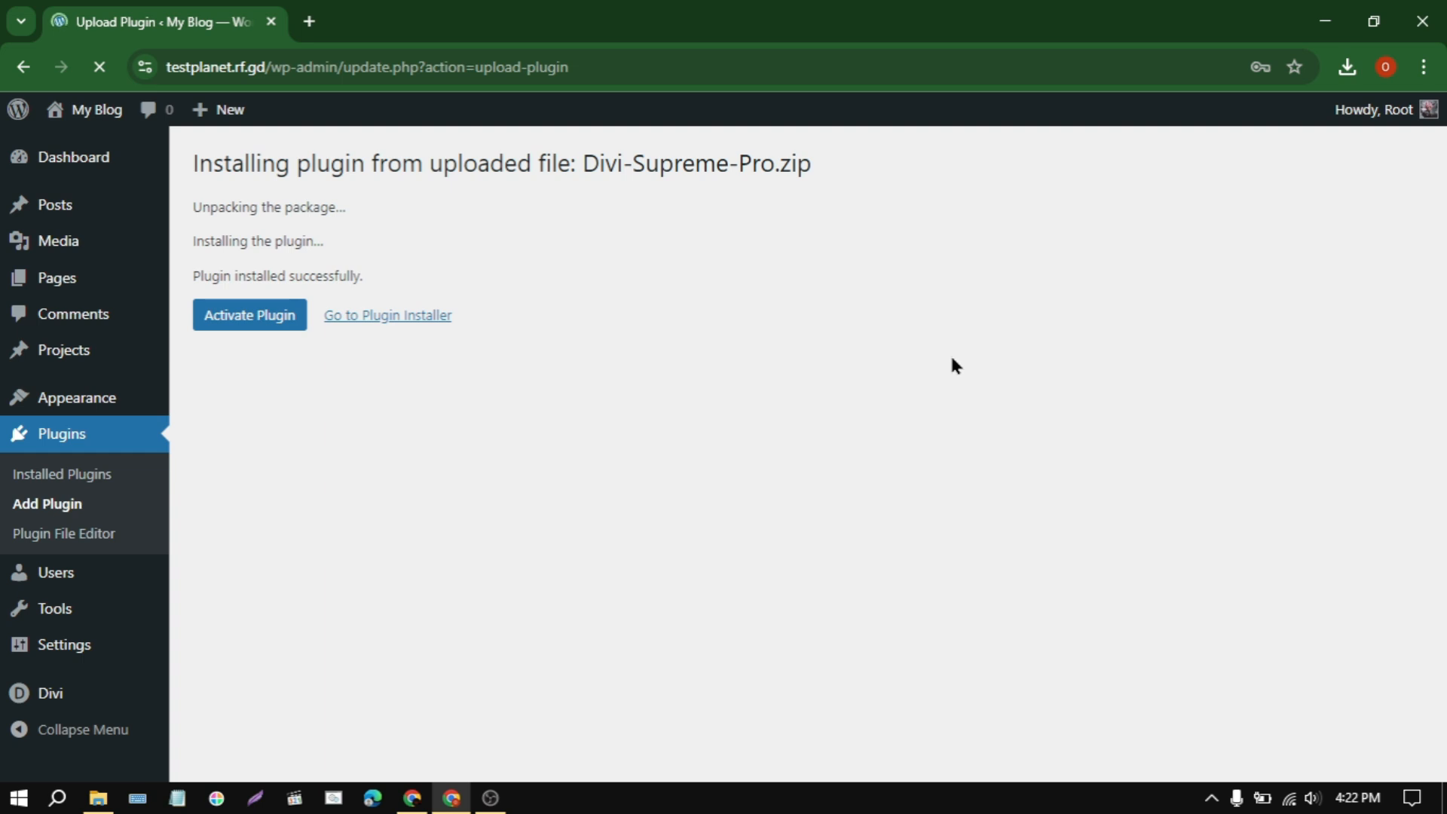
click(247, 316)
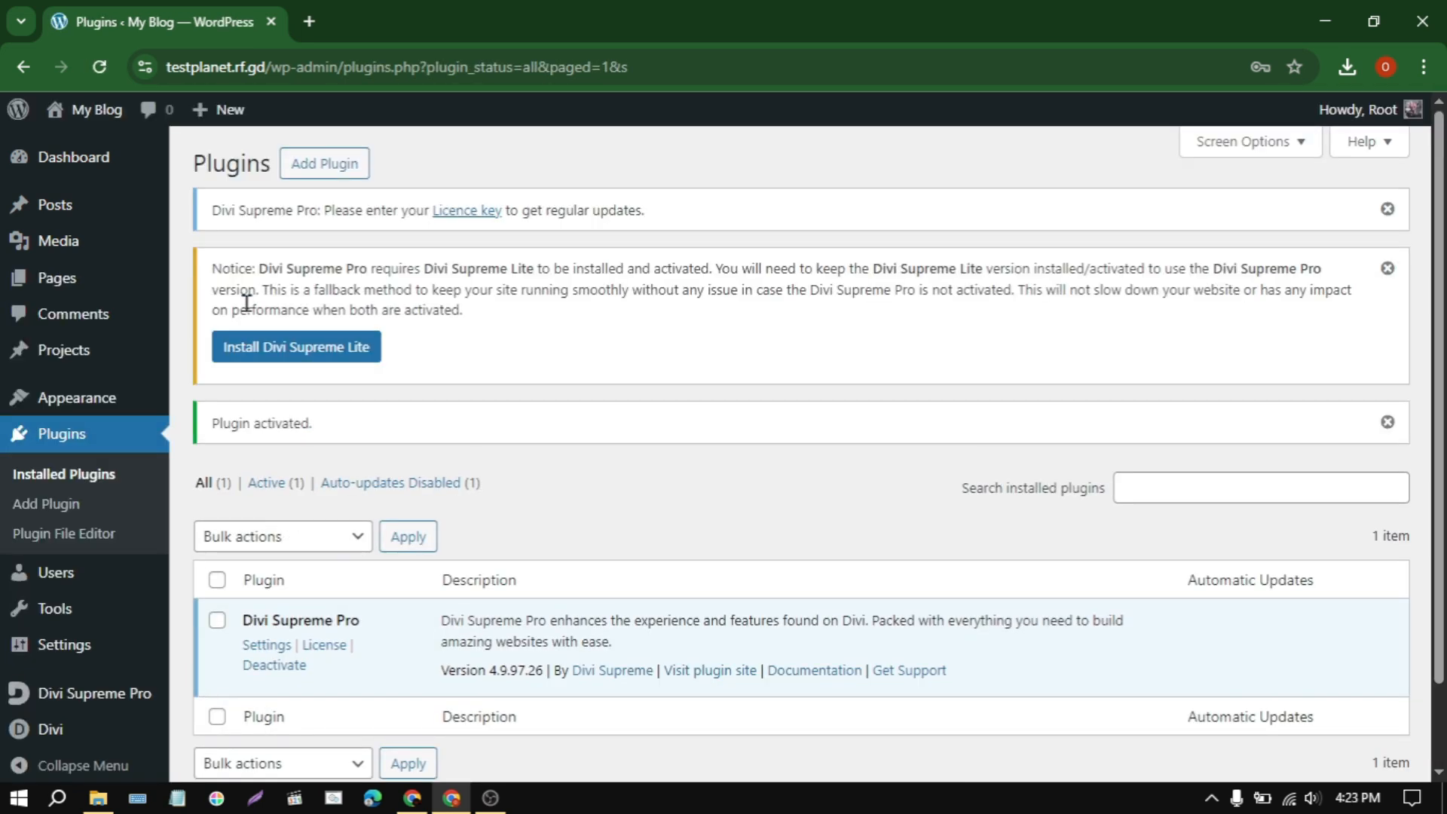
click(248, 349)
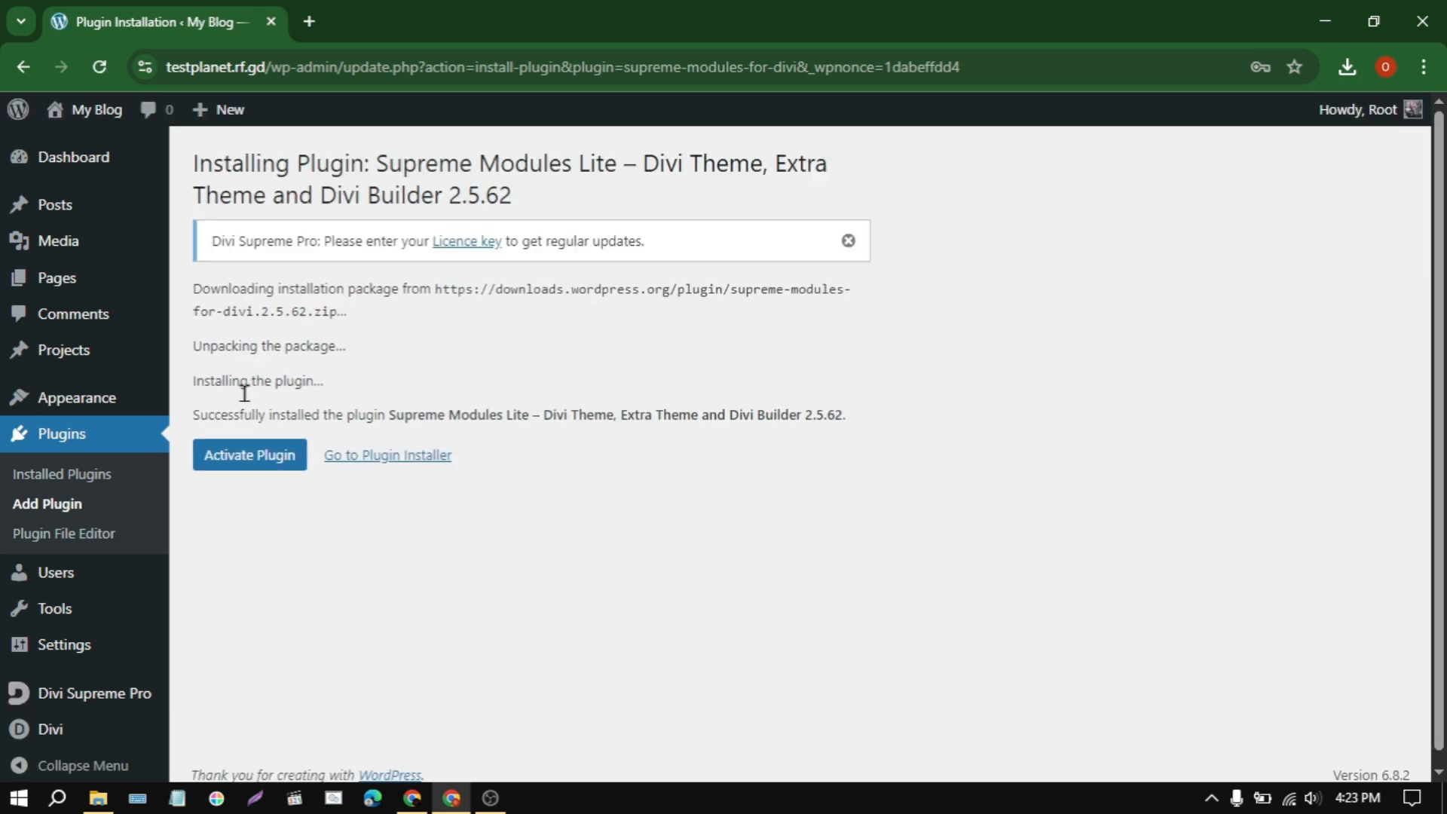
click(245, 454)
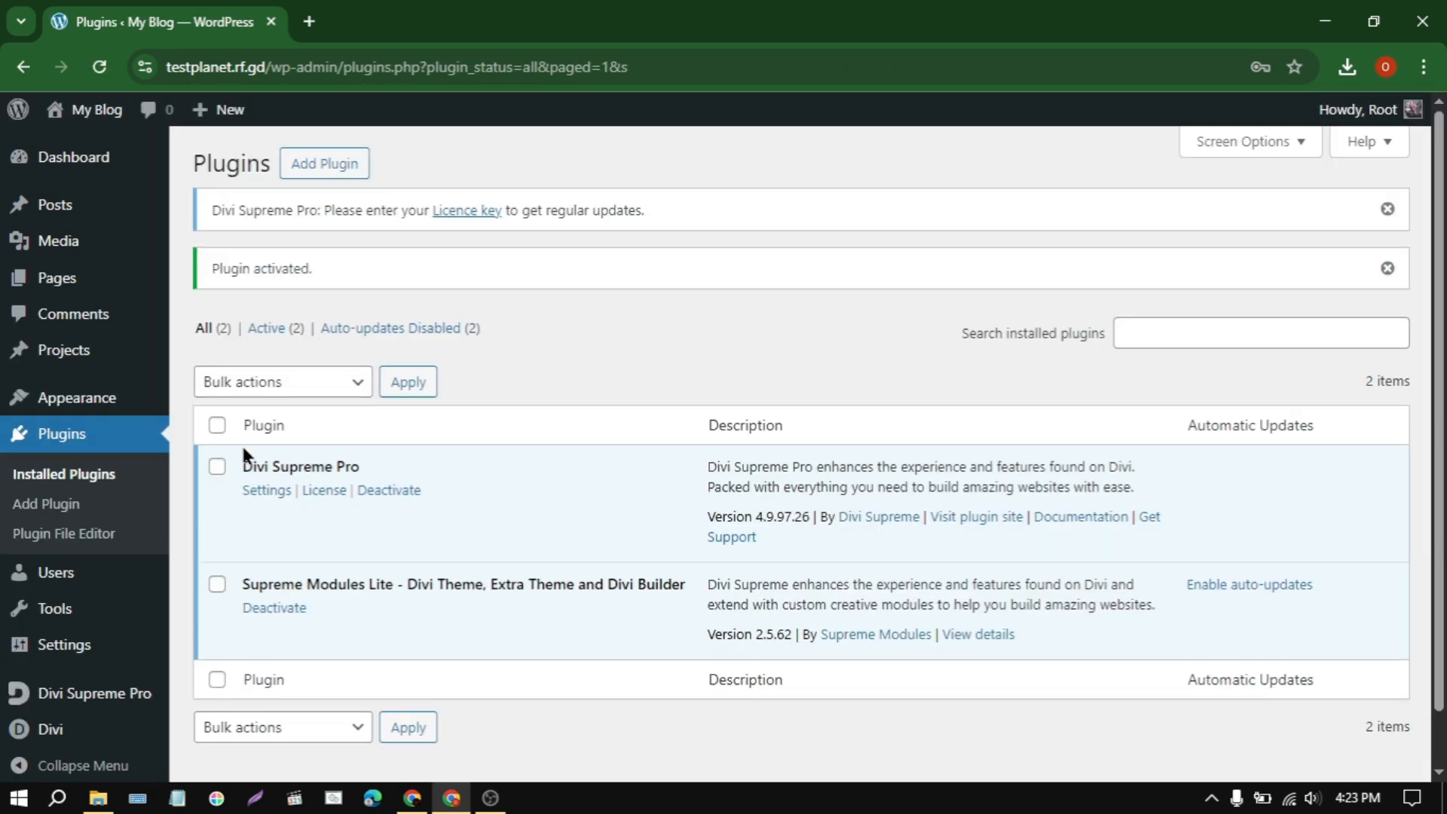
Step: Install and activate the Popups for Divi plugin from Popups-for-divi.zip and update it to version 3.2.0
click(329, 161)
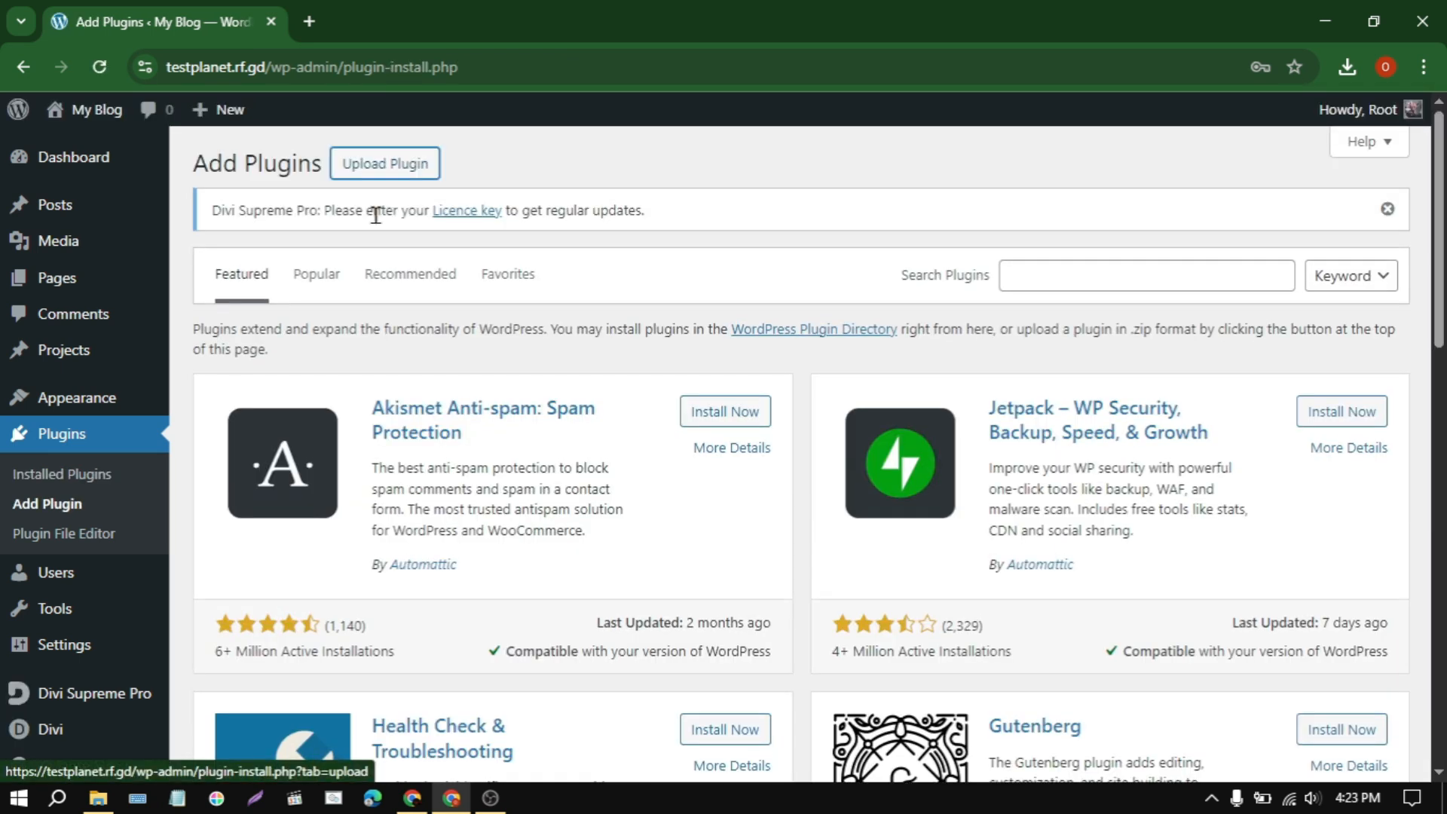
click(401, 165)
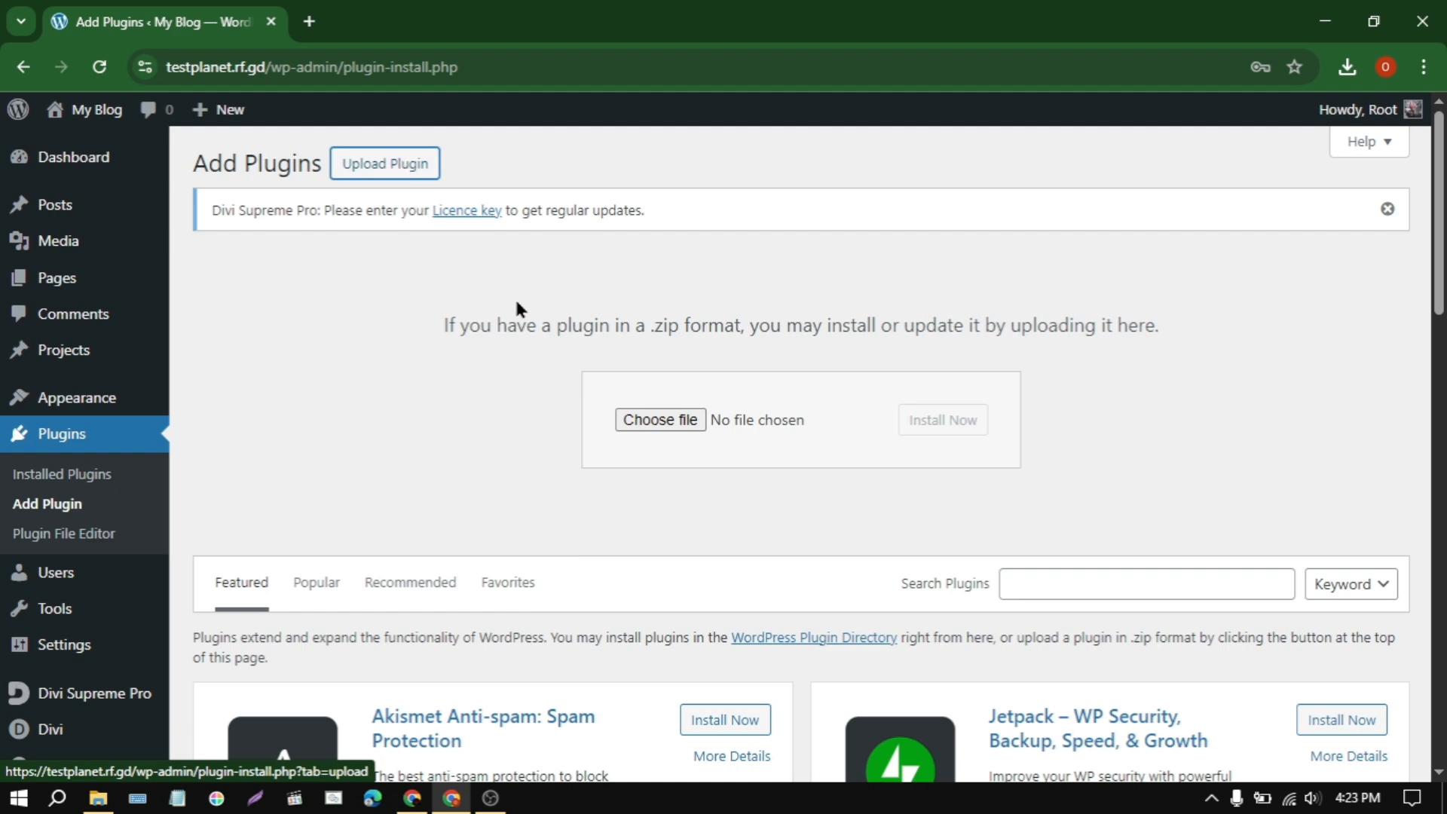
click(678, 422)
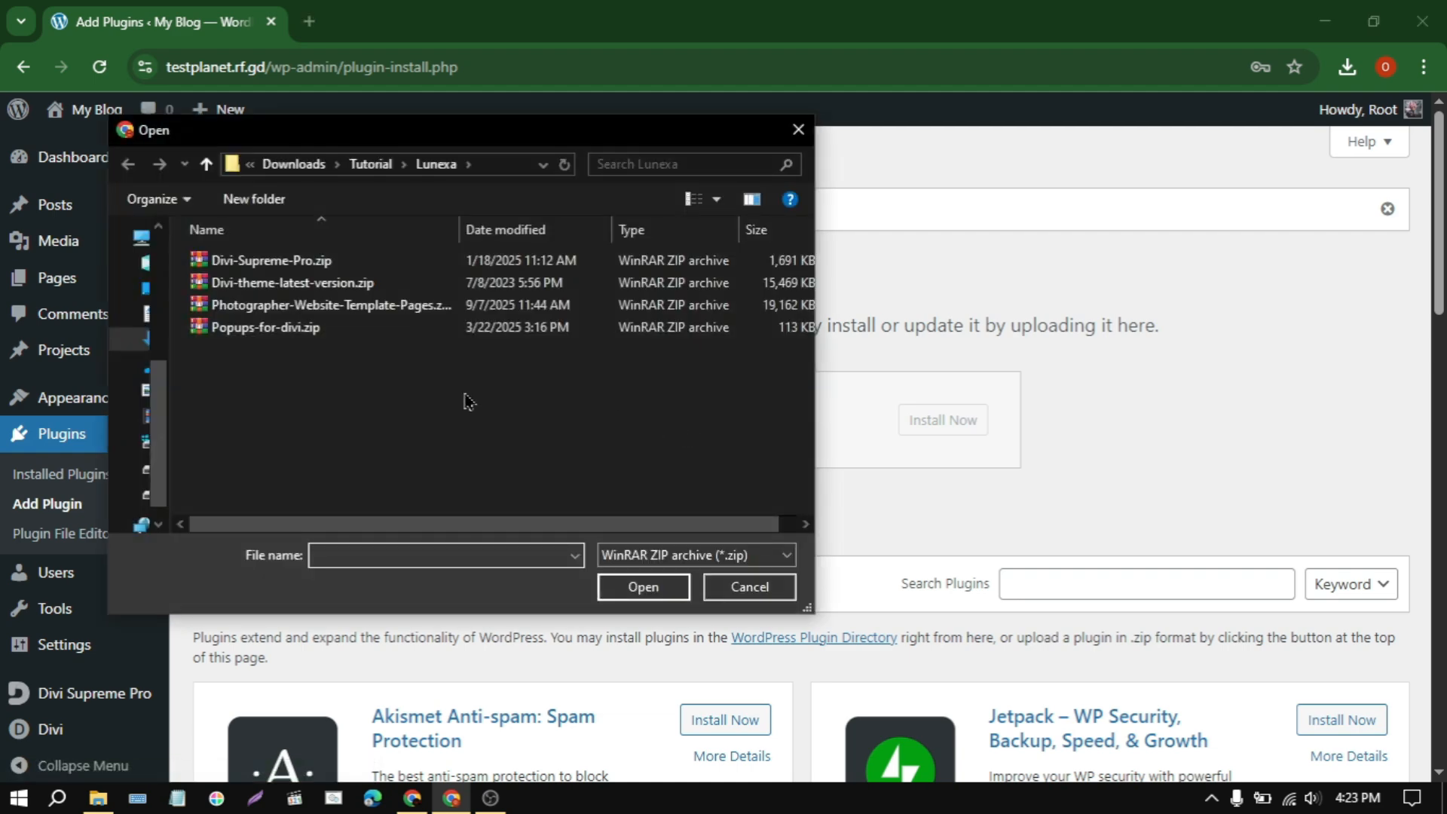
click(294, 332)
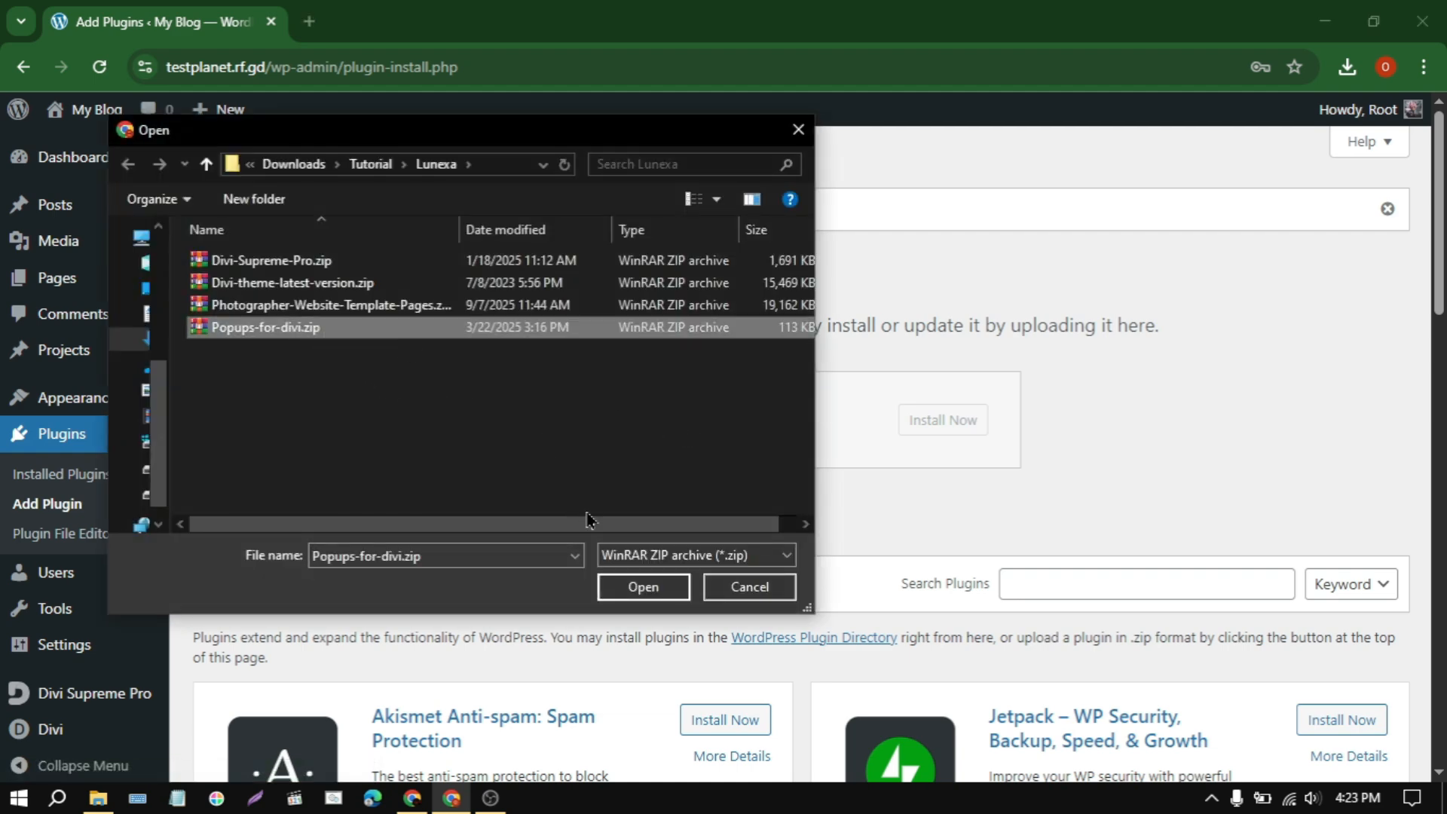
click(641, 588)
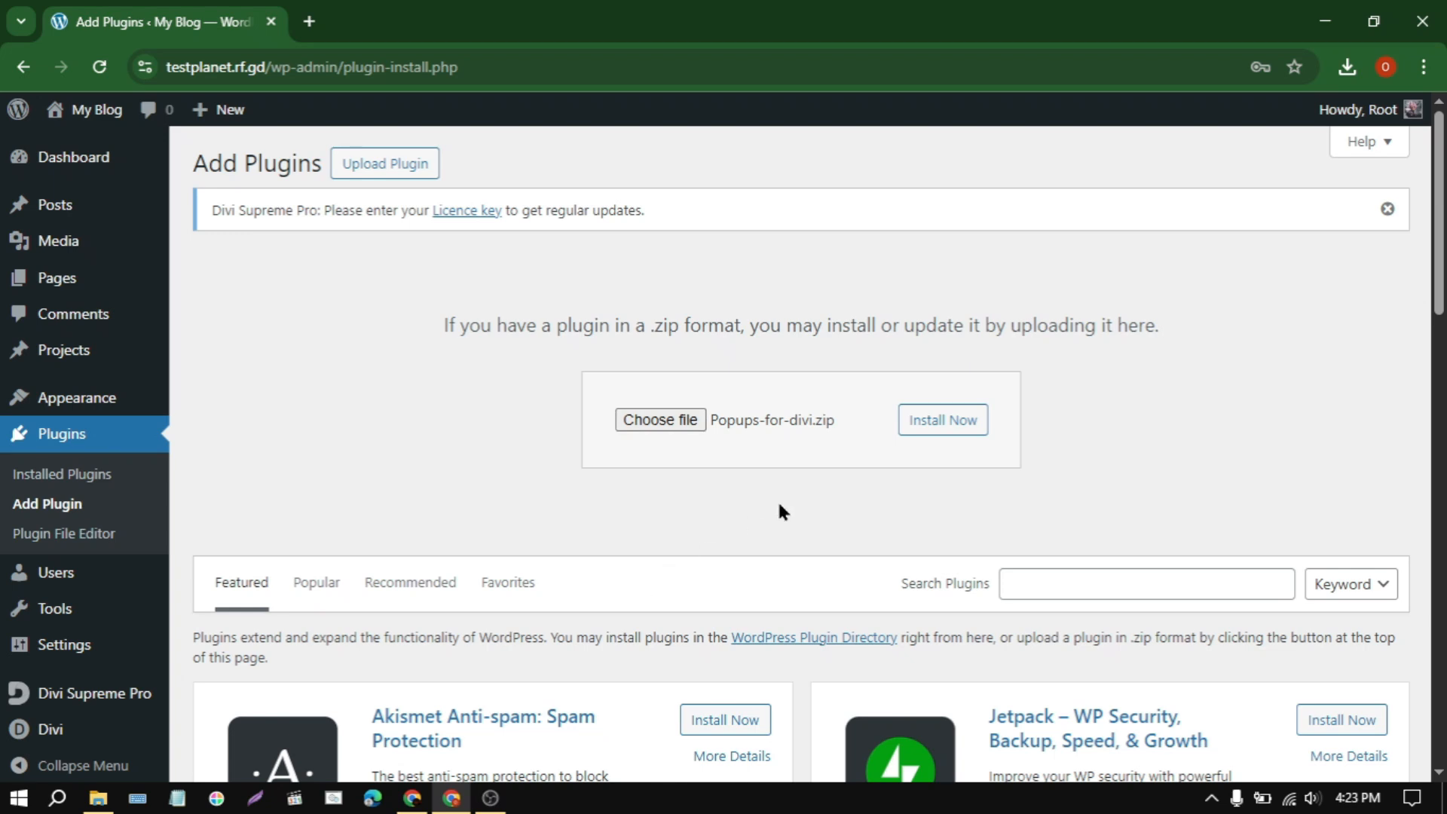
click(945, 420)
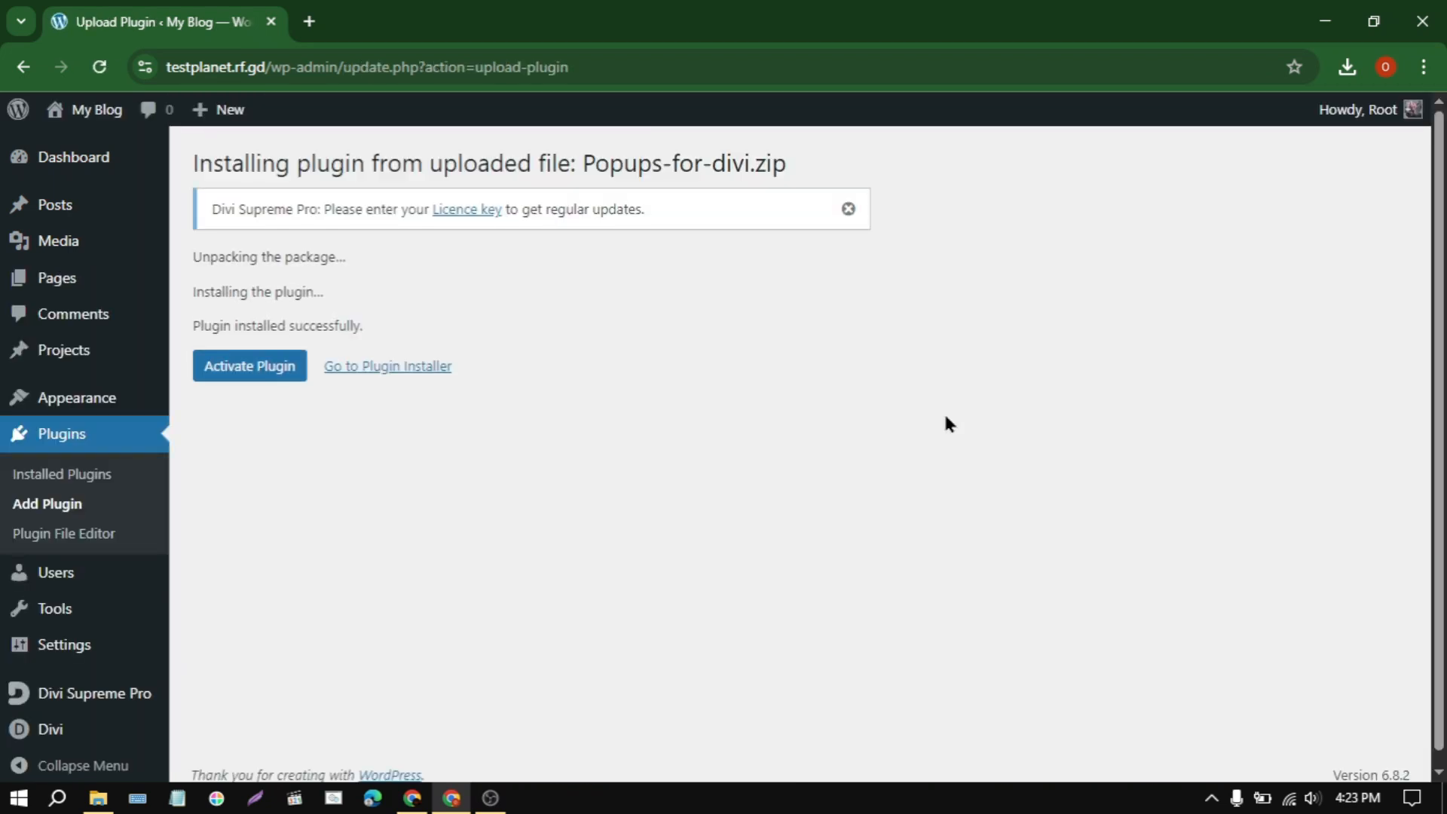
click(250, 381)
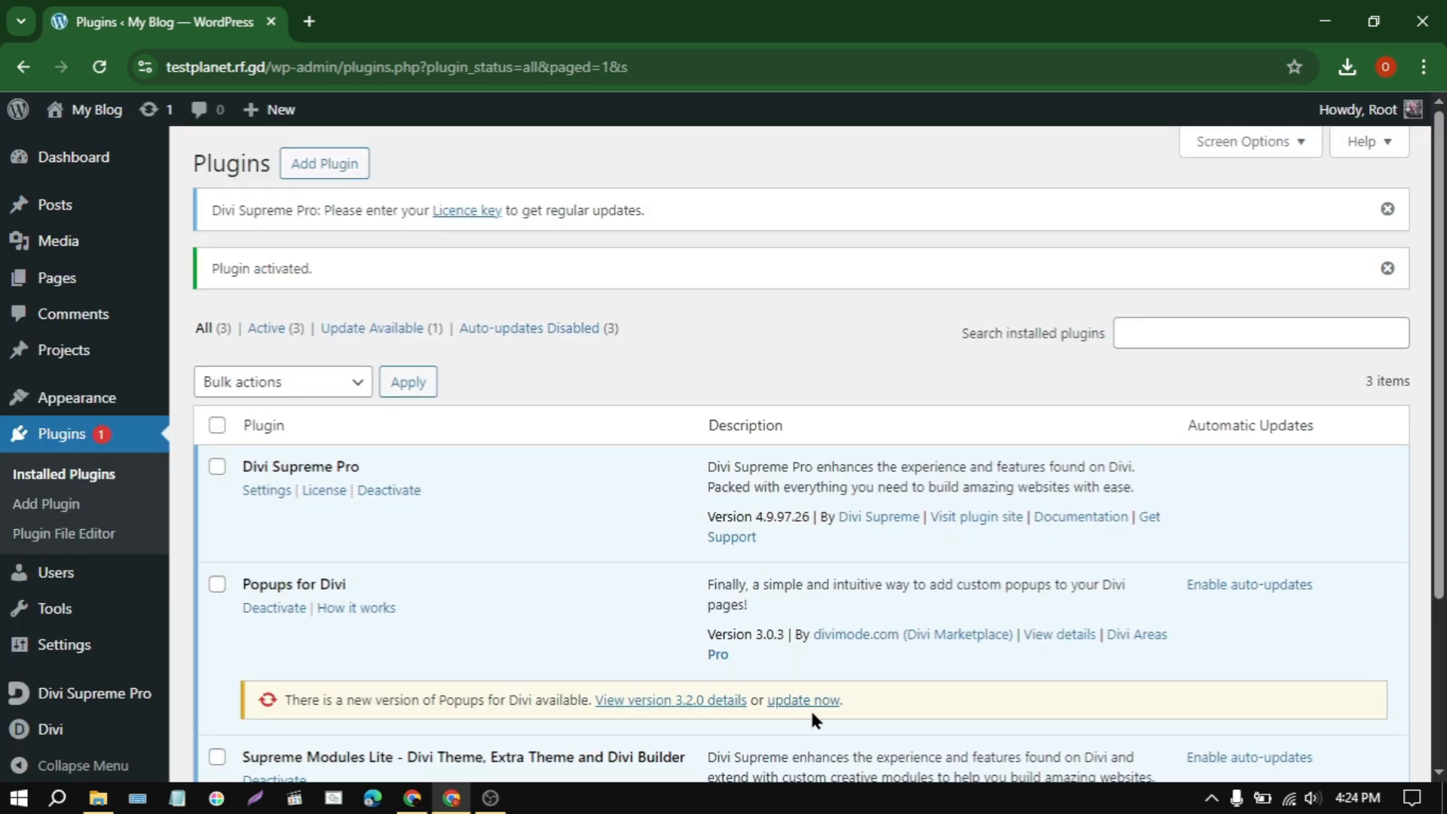
click(805, 703)
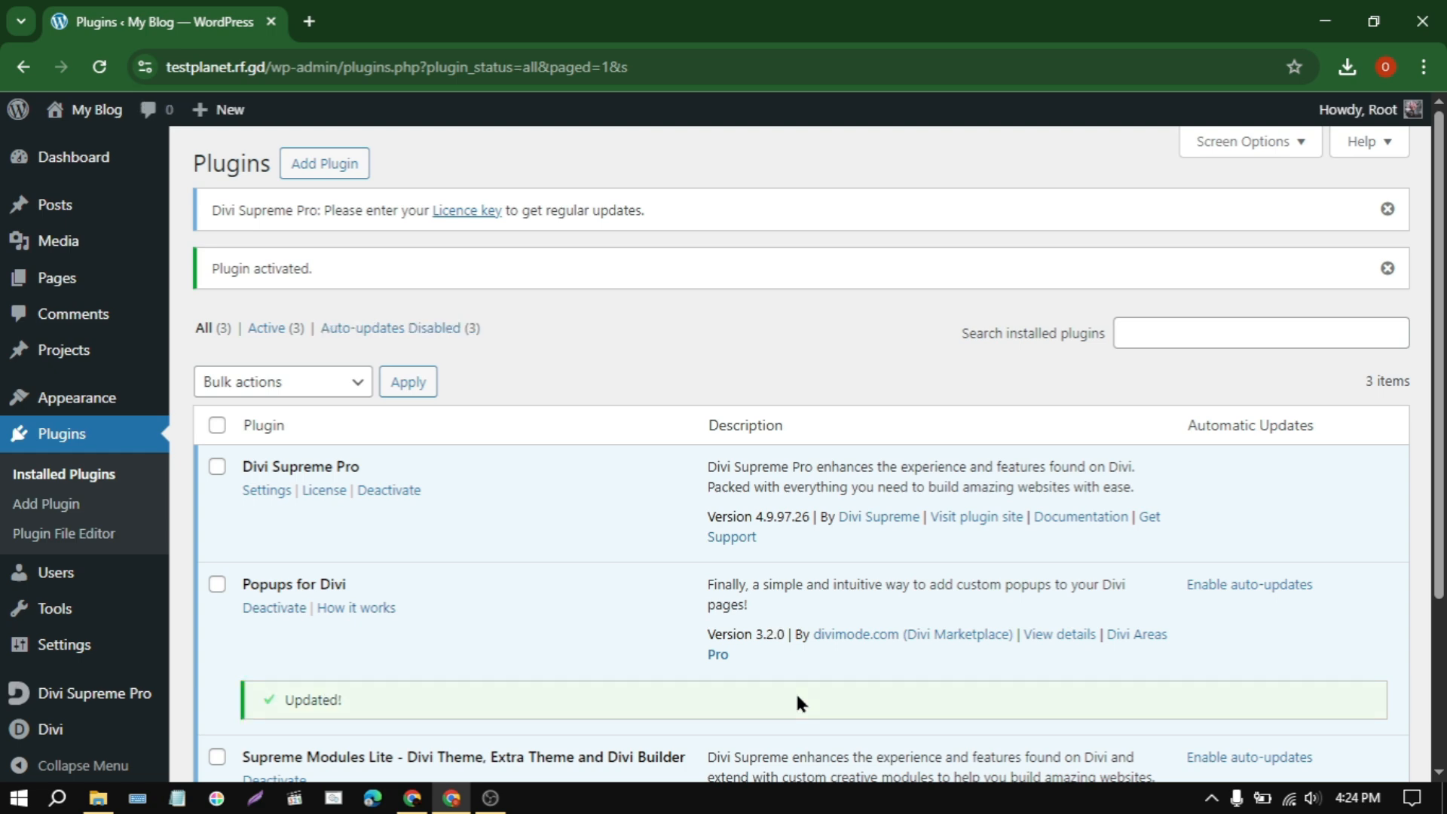
scroll(797, 696, down, 3)
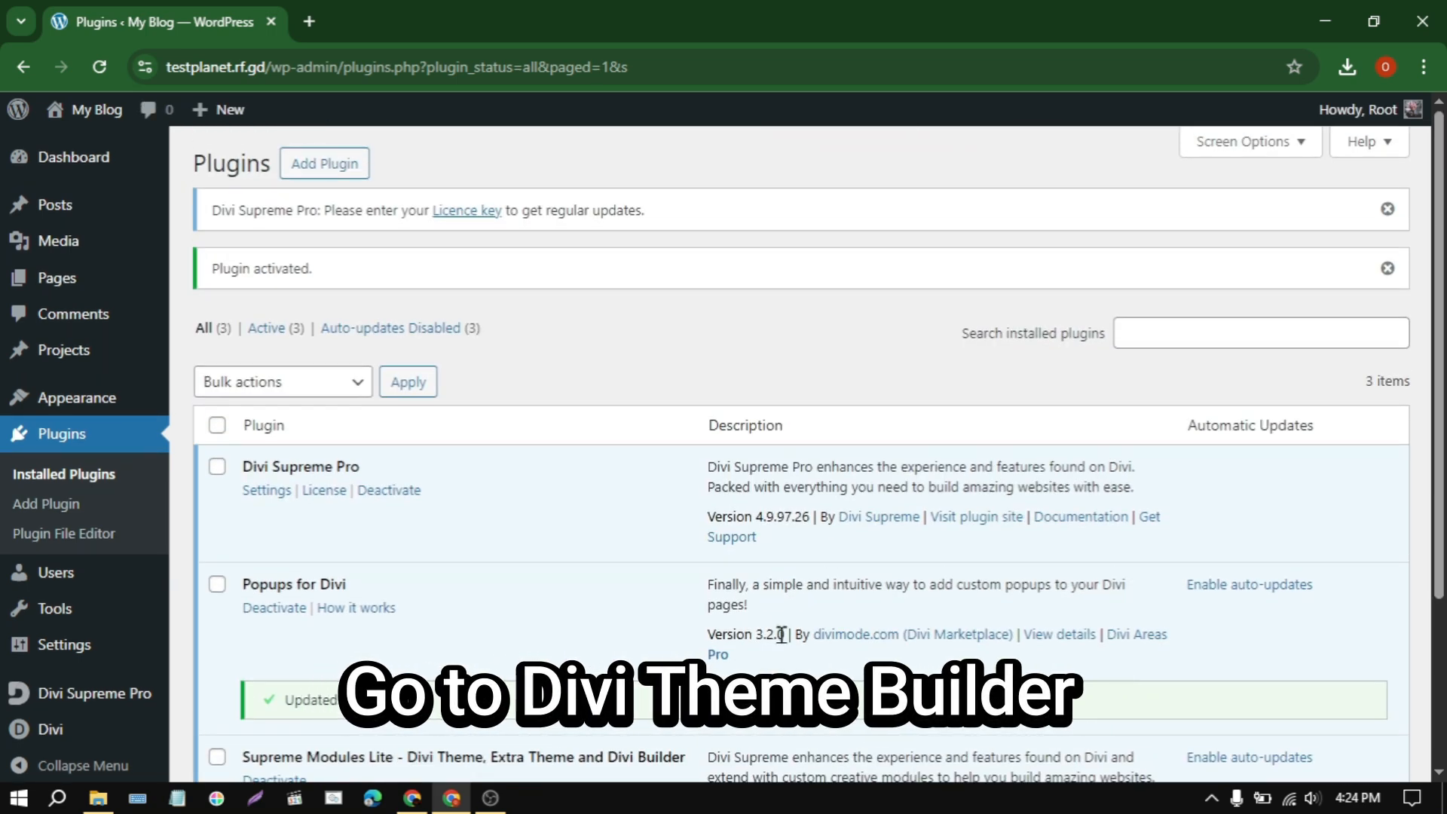
Step: Open the template import in Divi's Theme Builder and browse for the file to import
mouse_move(54, 731)
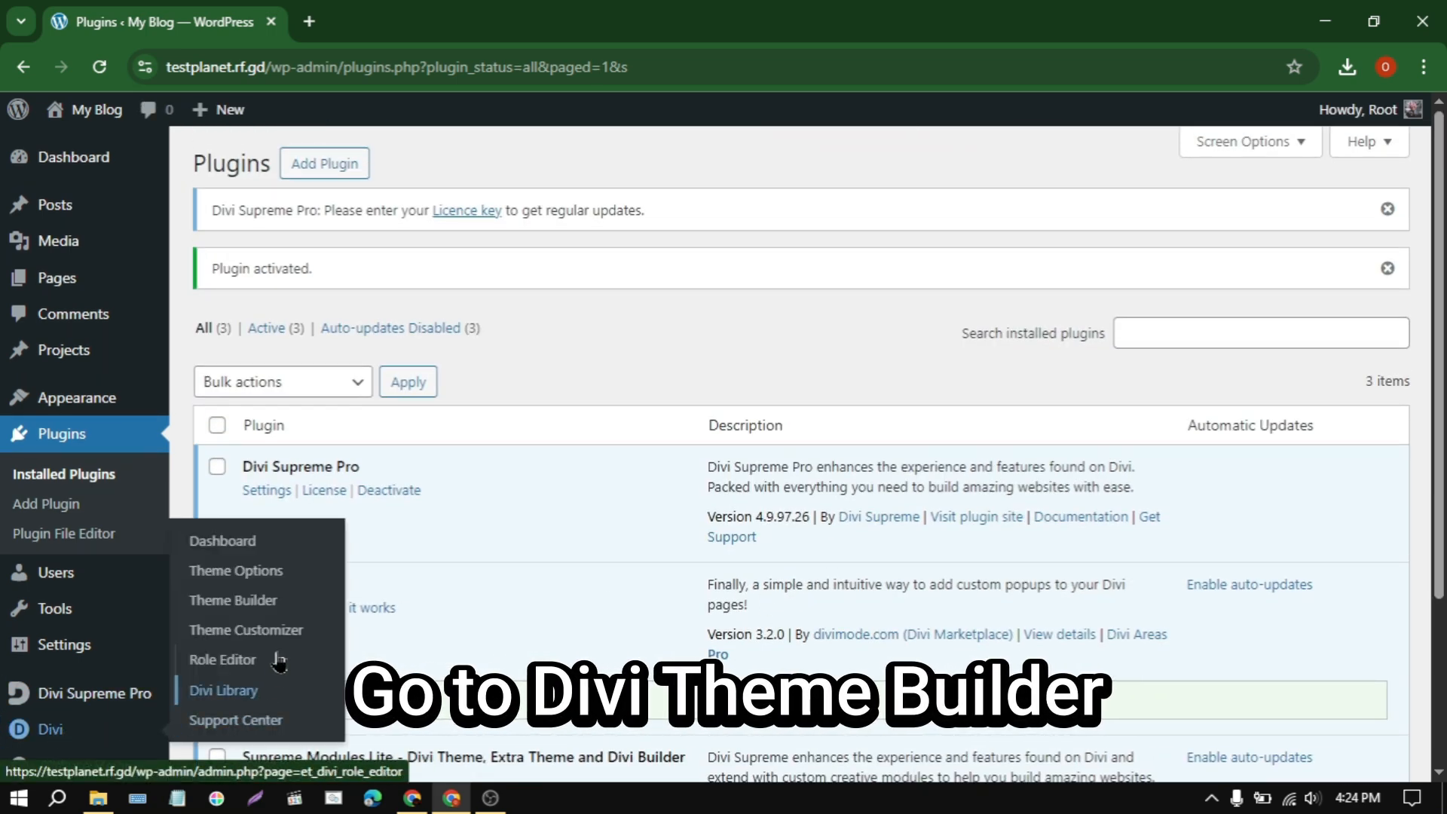
click(261, 601)
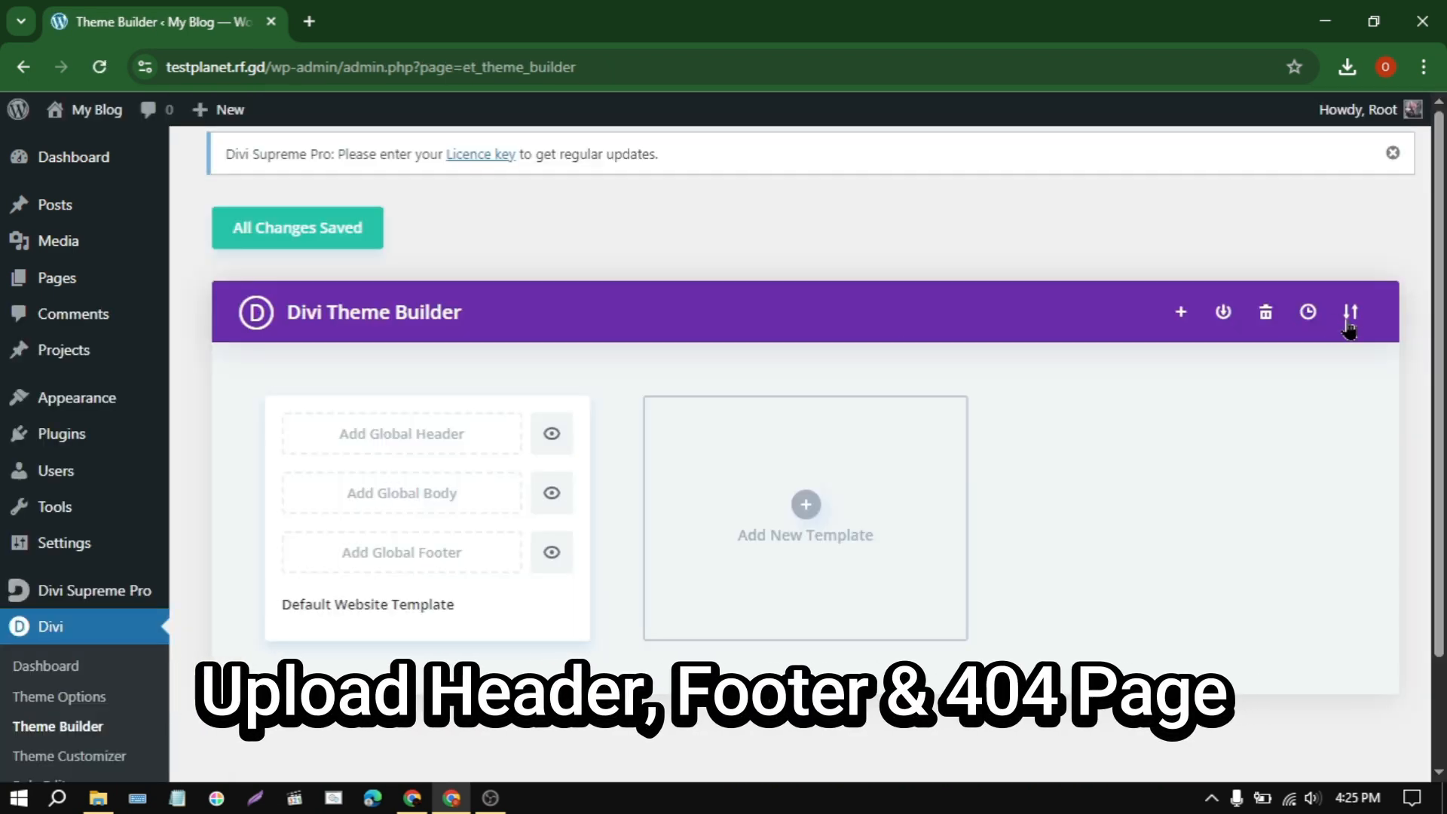
click(1348, 315)
click(670, 343)
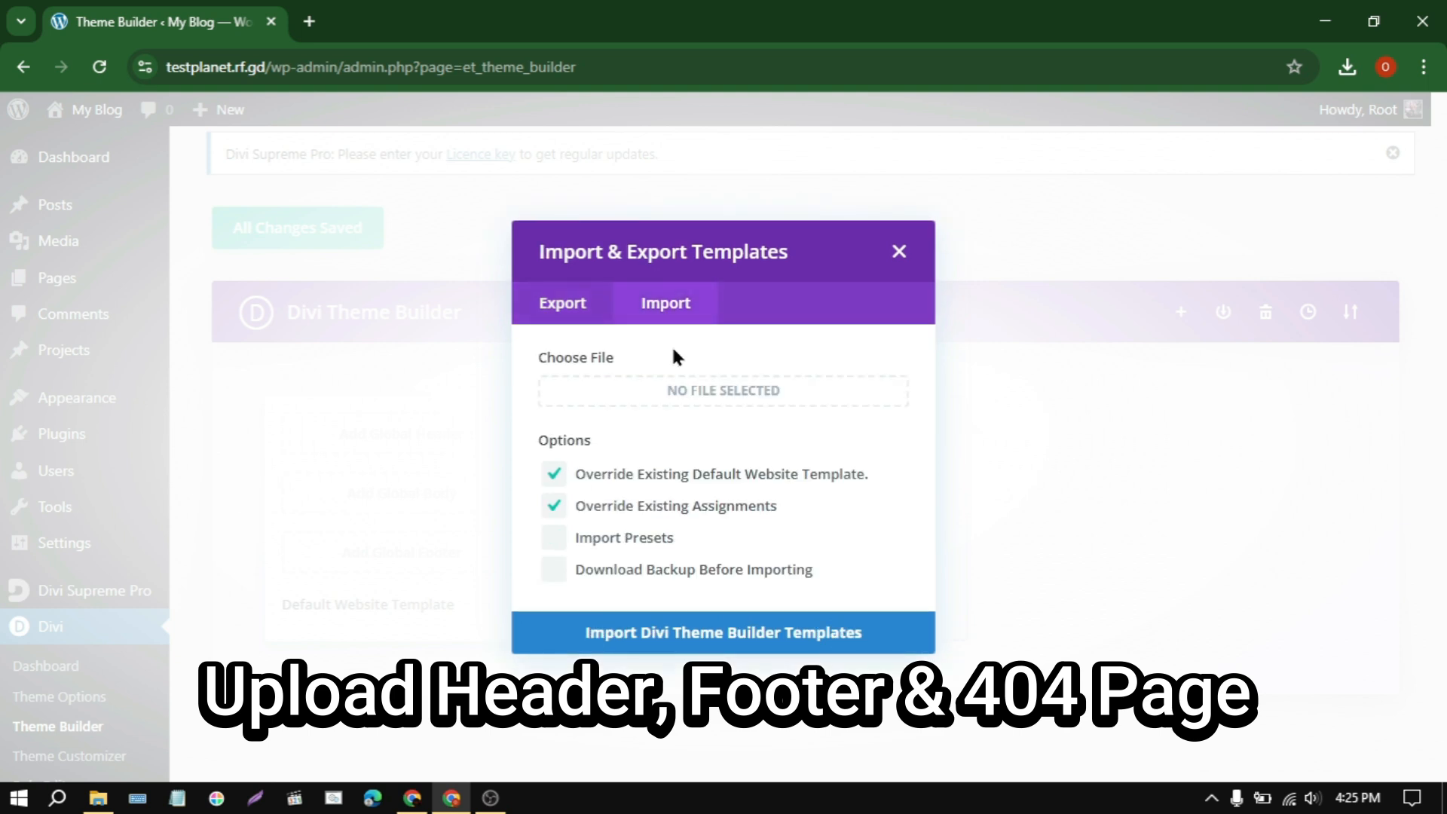
click(713, 400)
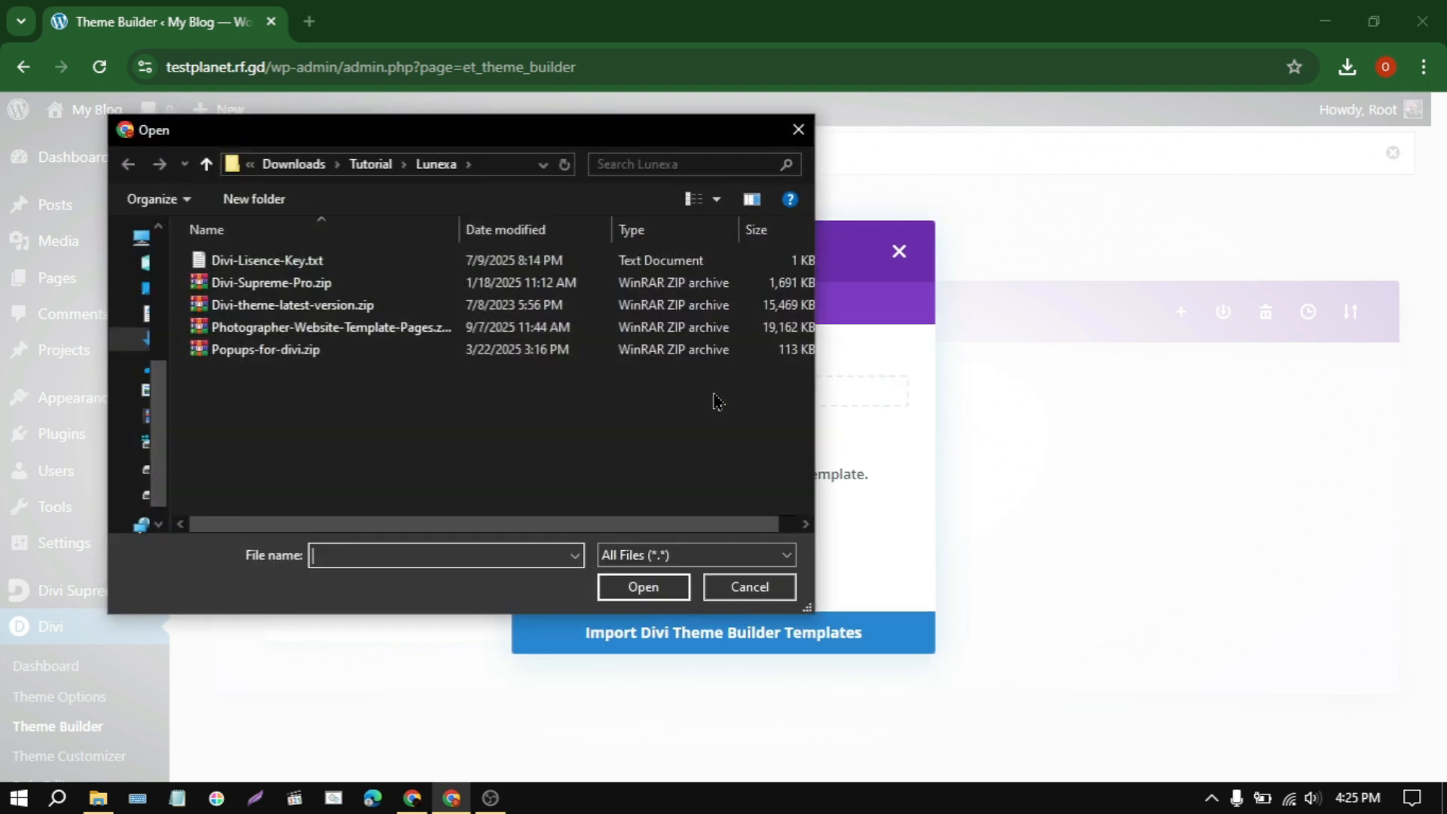
Step: Extract Photographer-Website-Template-Pages.zip in place within the Lunexa folder and open the extracted folder
click(396, 341)
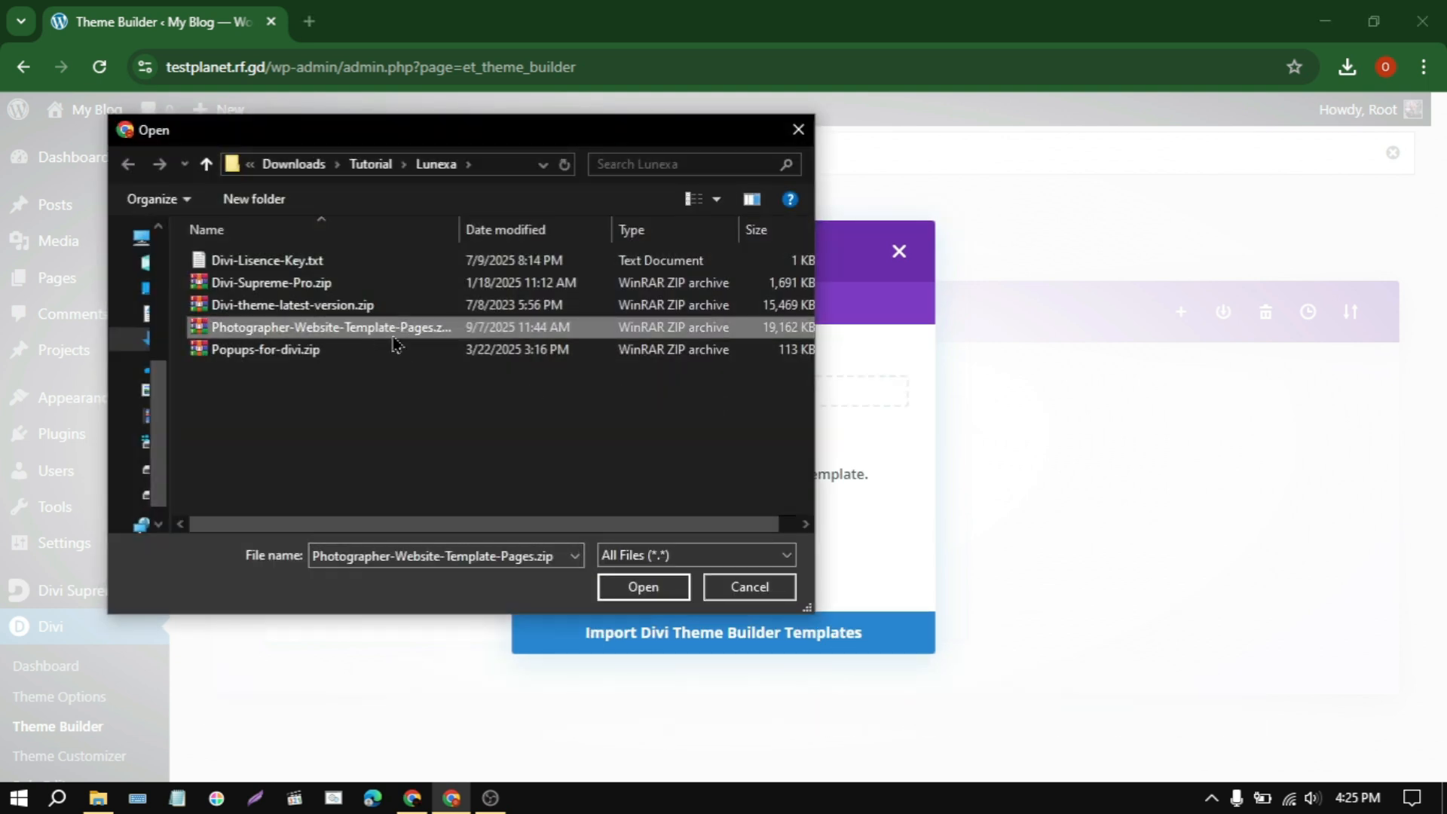
right_click(340, 337)
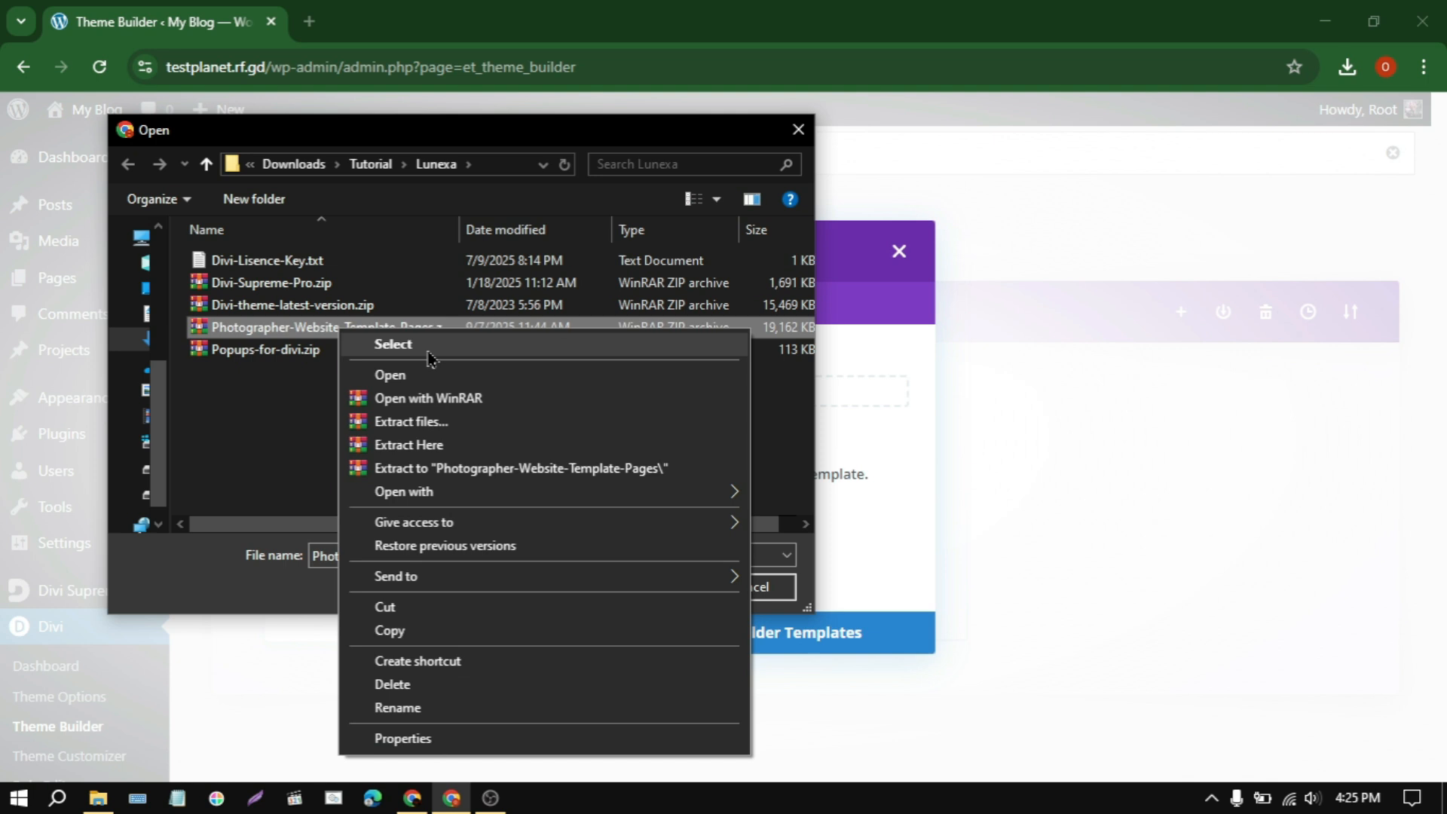
click(442, 451)
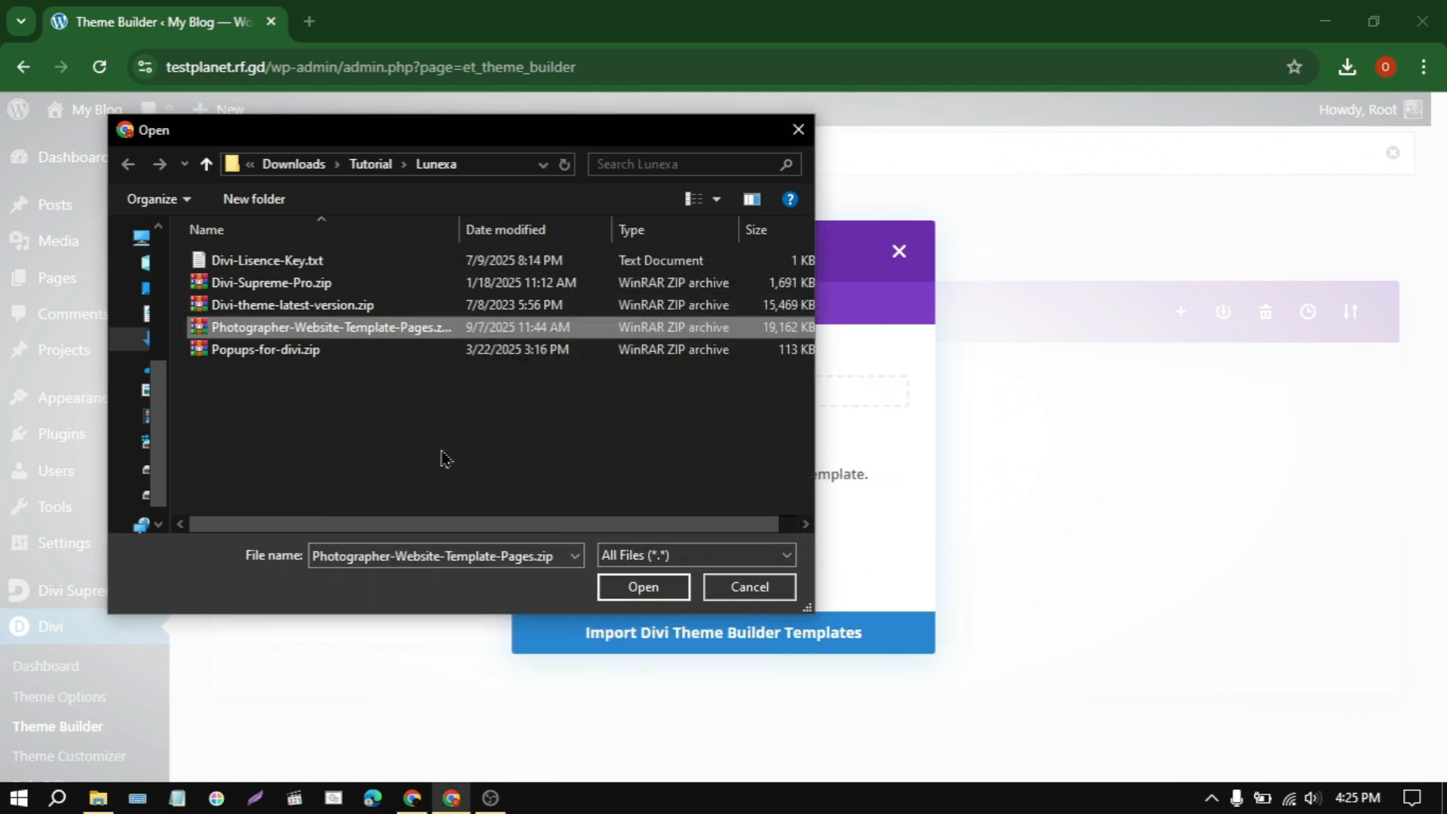
double_click(399, 261)
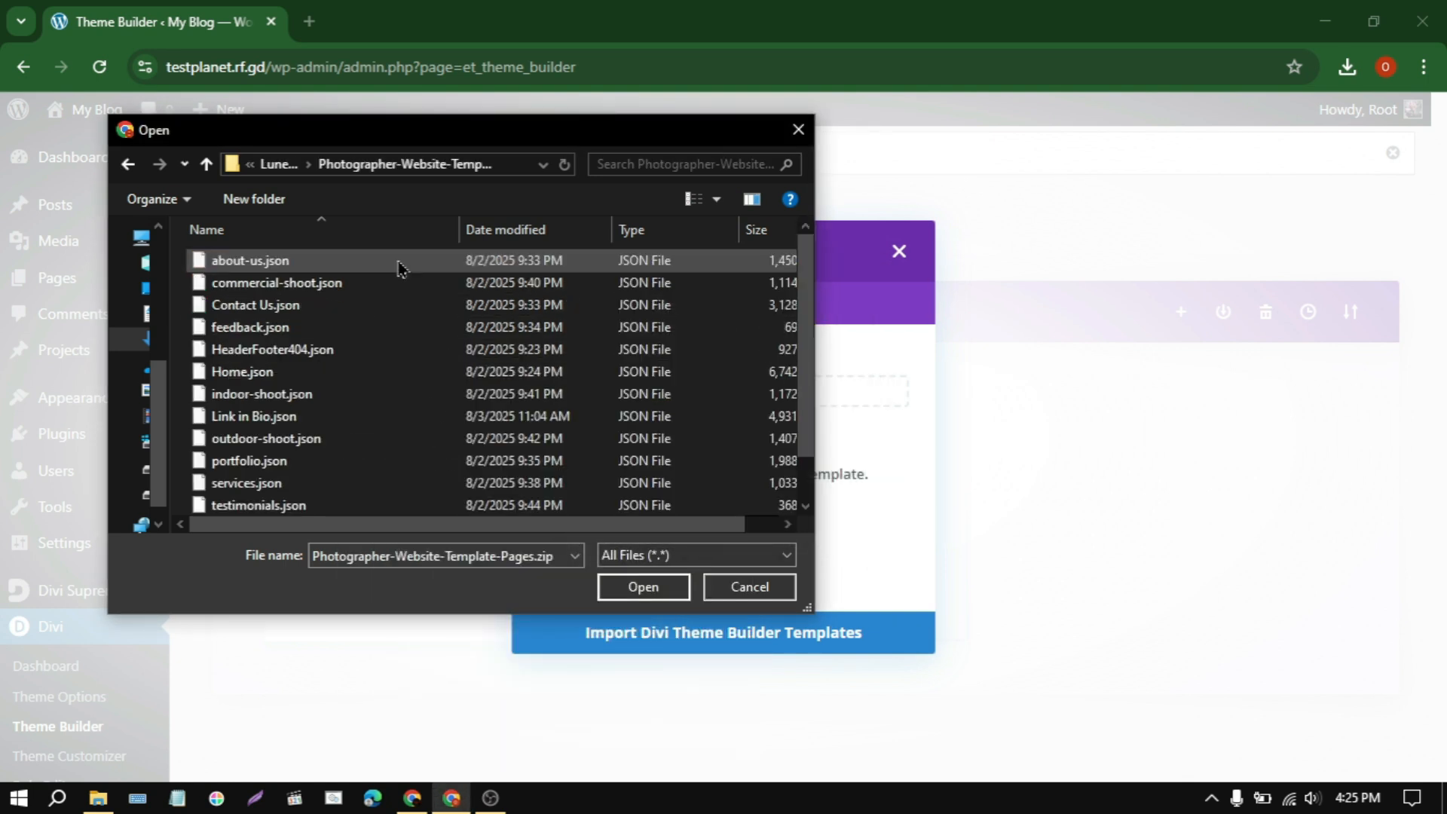
Step: Import the header, footer and 404 page templates from HeaderFooter404.json, overriding the default template and assignments, and save the Theme Builder changes
click(306, 351)
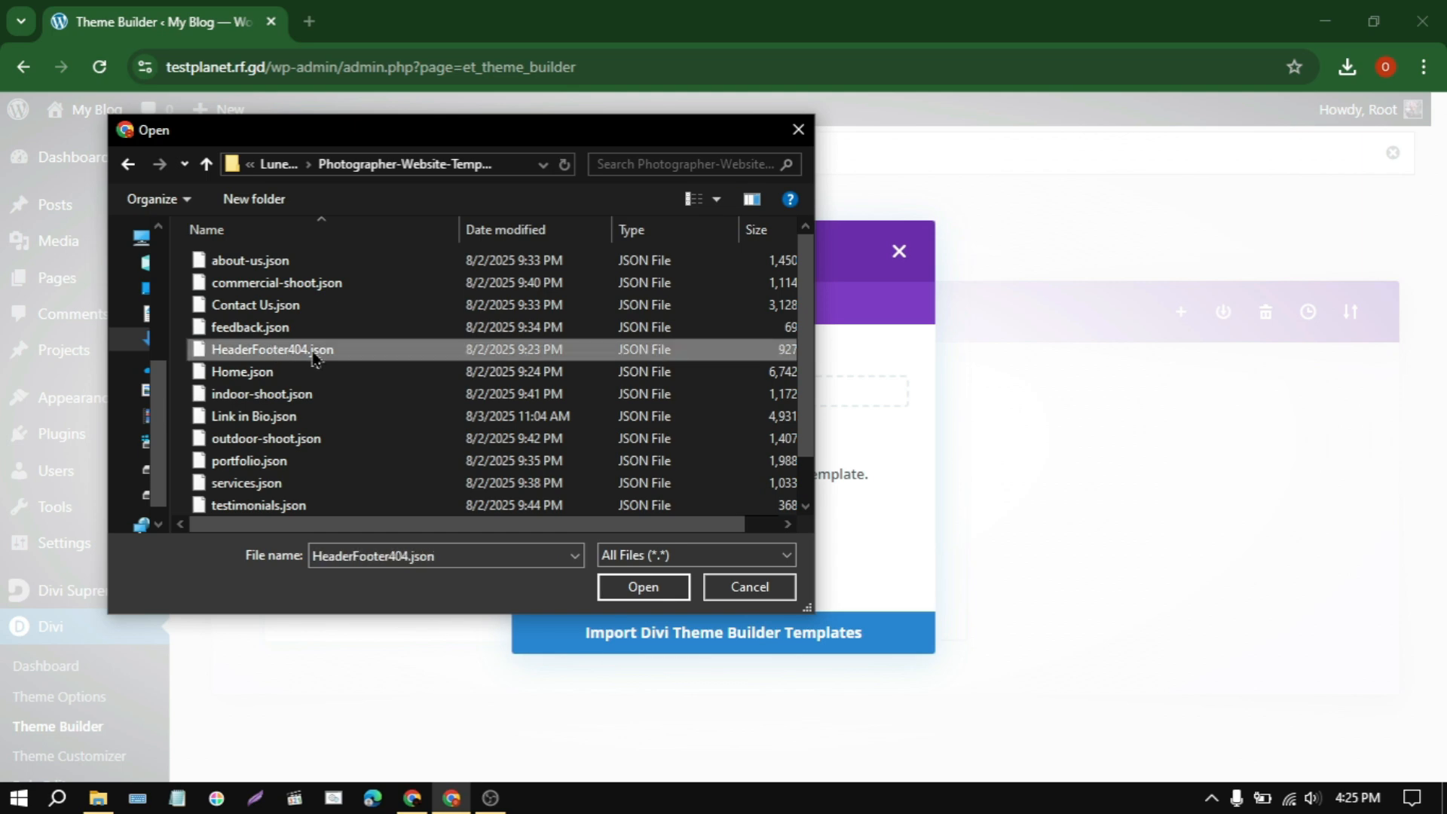
click(643, 588)
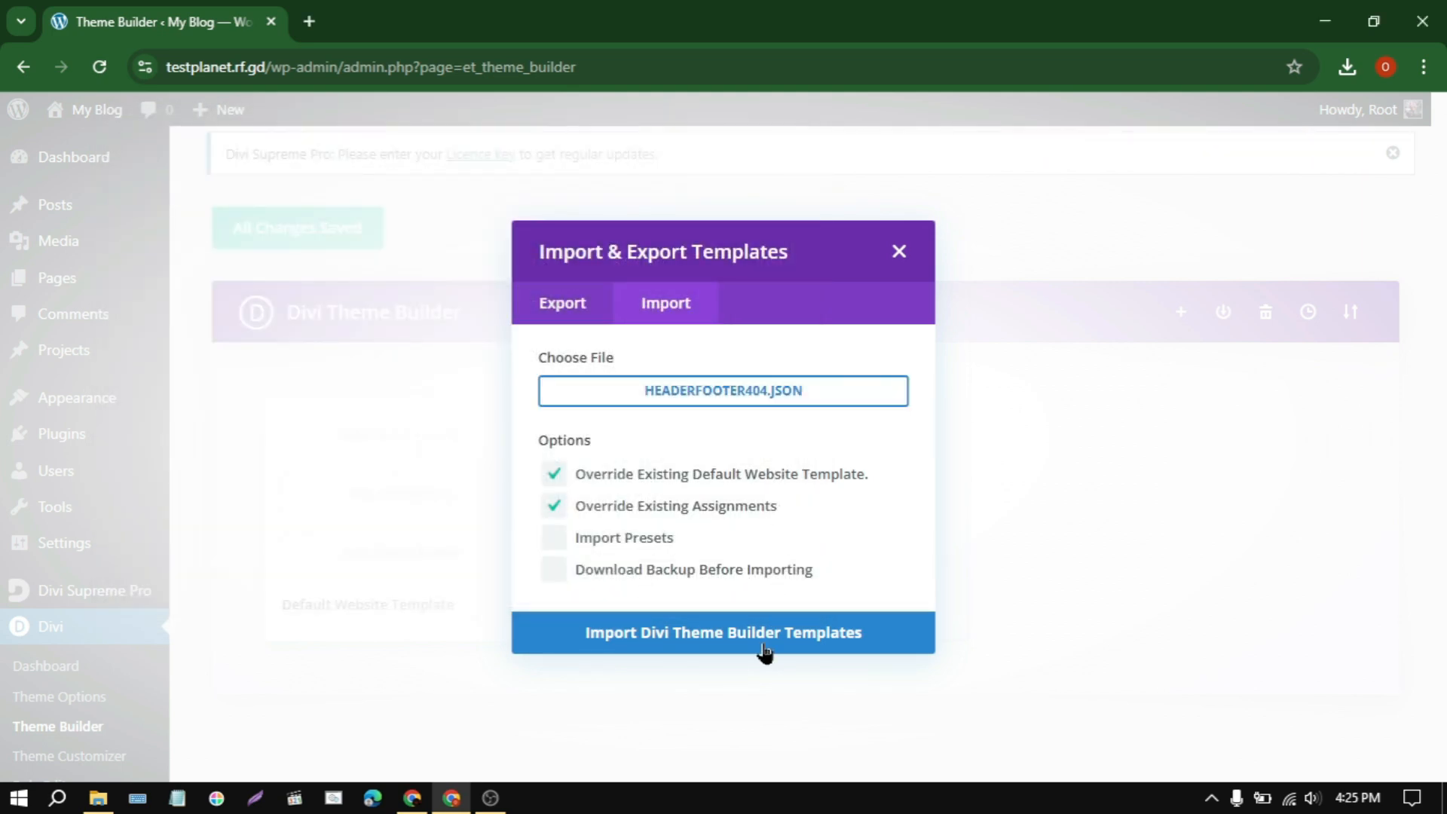
click(763, 647)
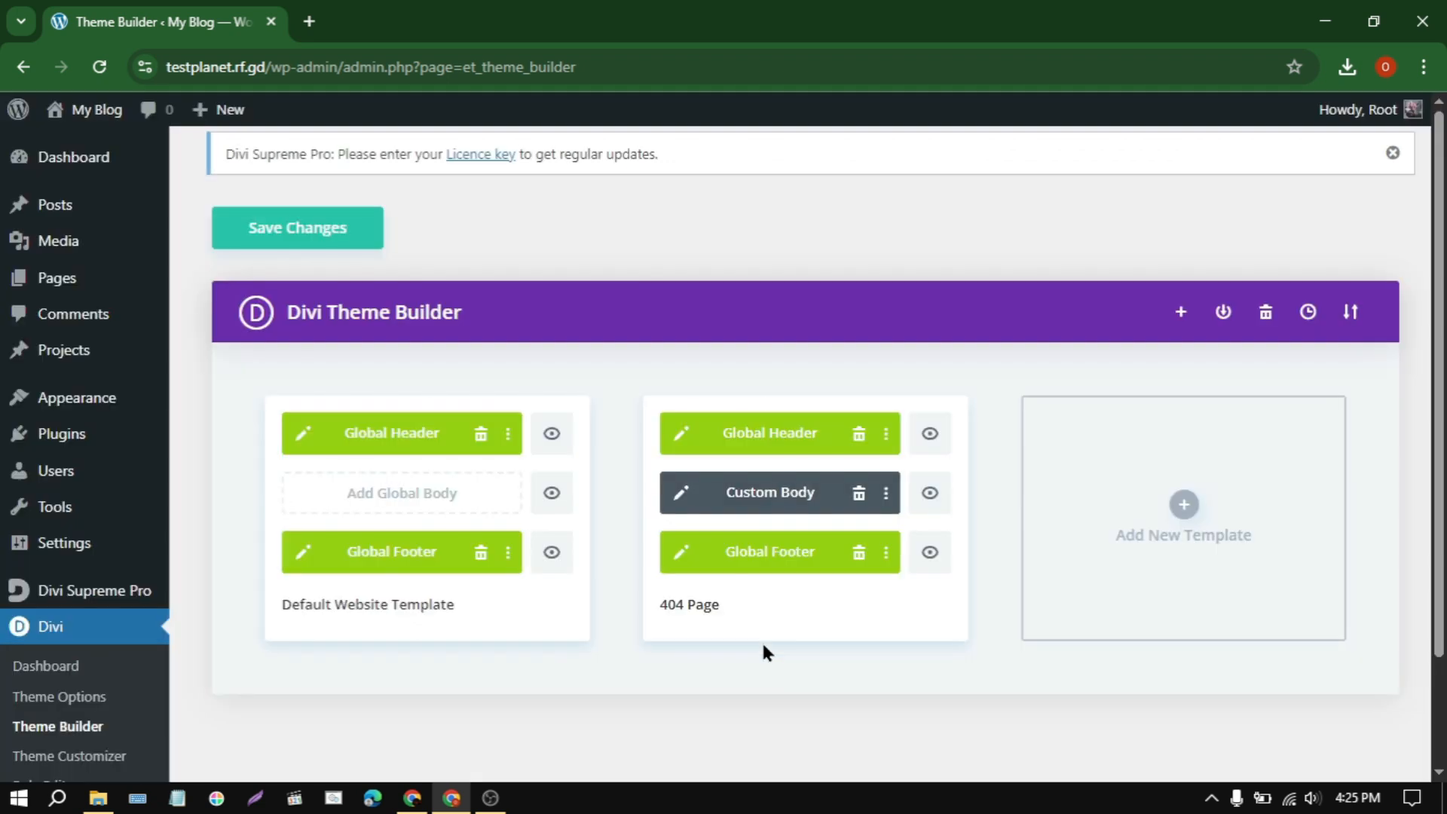
click(320, 238)
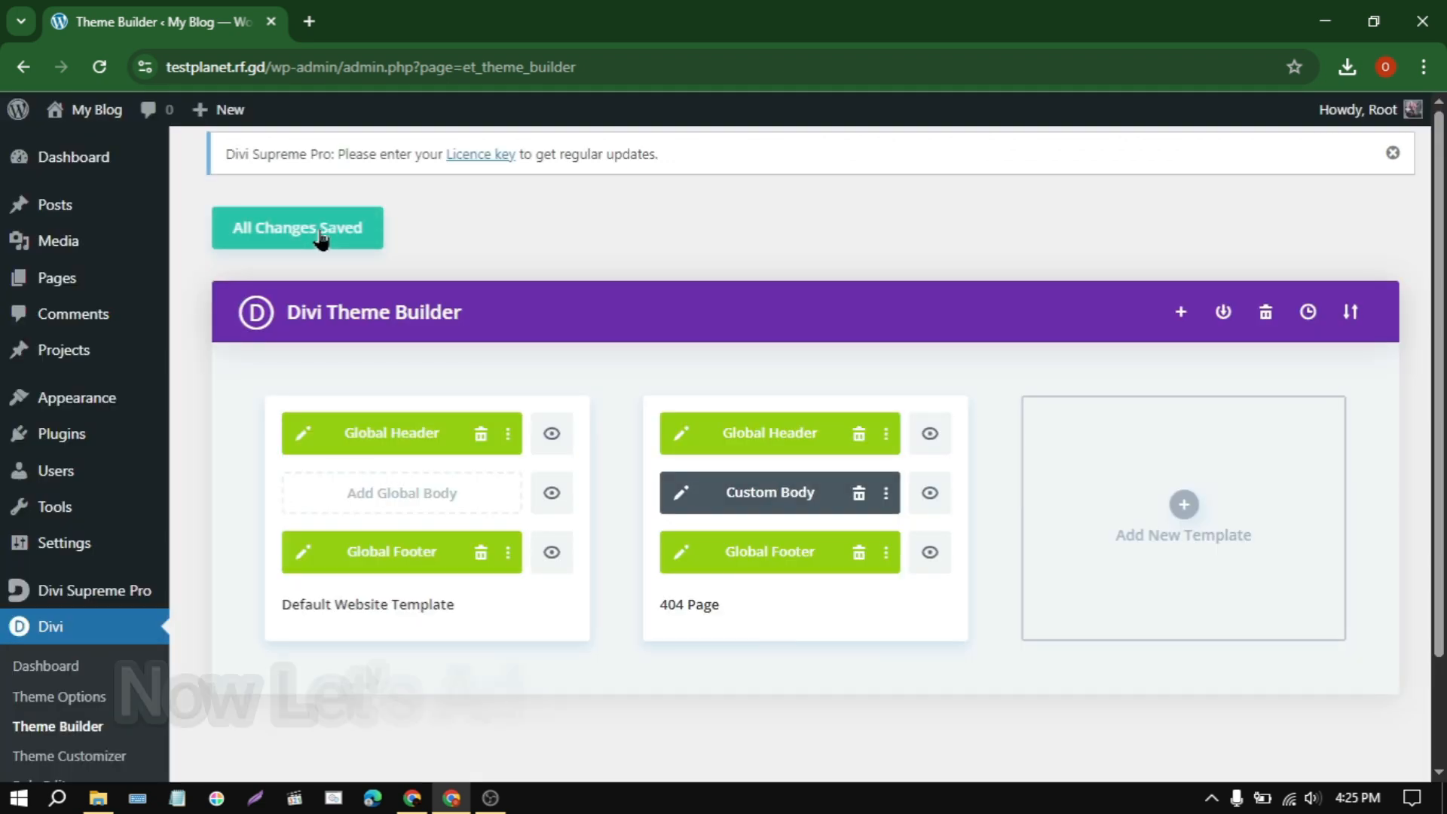
Step: Create a new page titled Home and start building it from scratch with Divi Builder
mouse_move(101, 280)
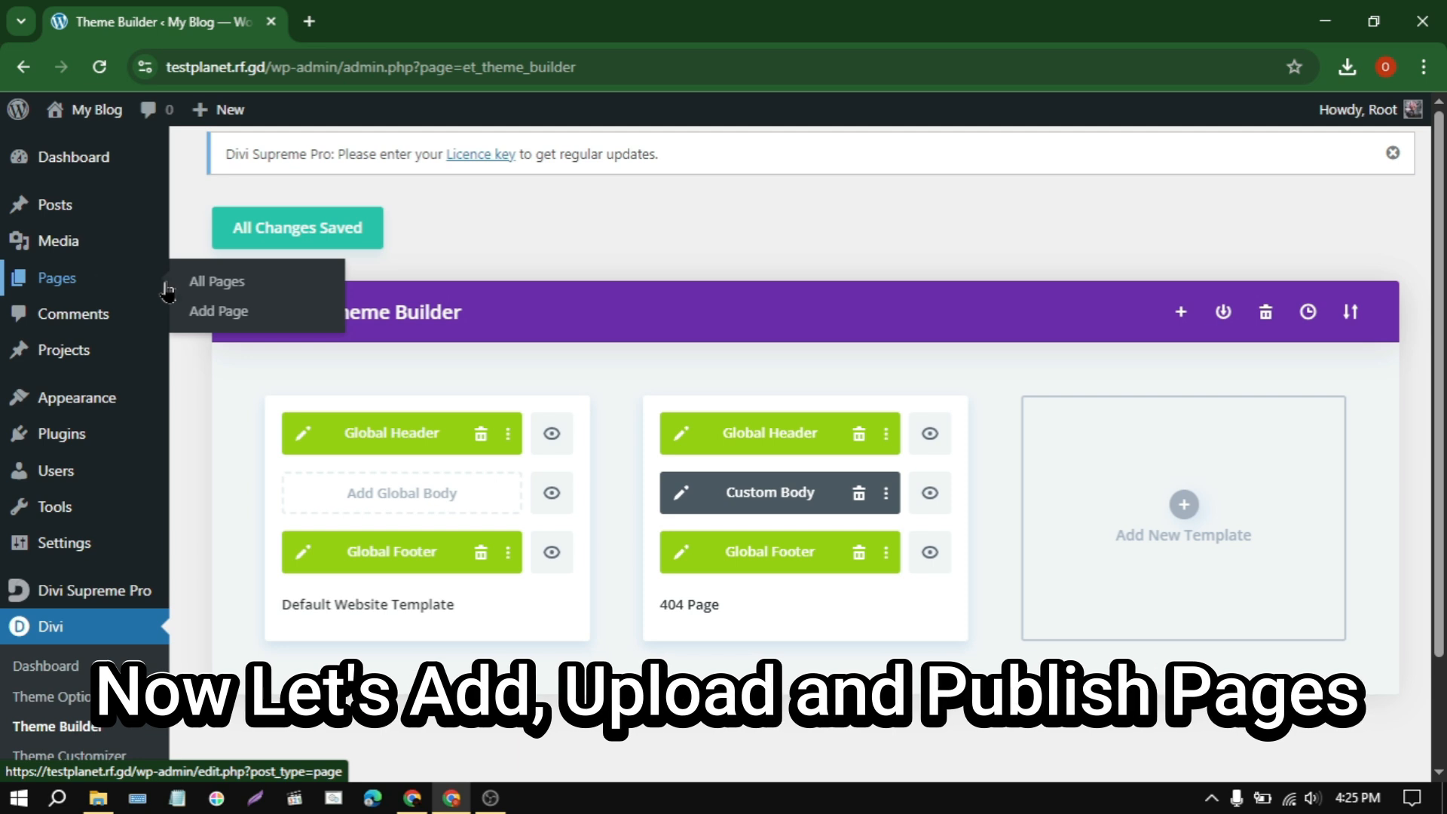
click(243, 312)
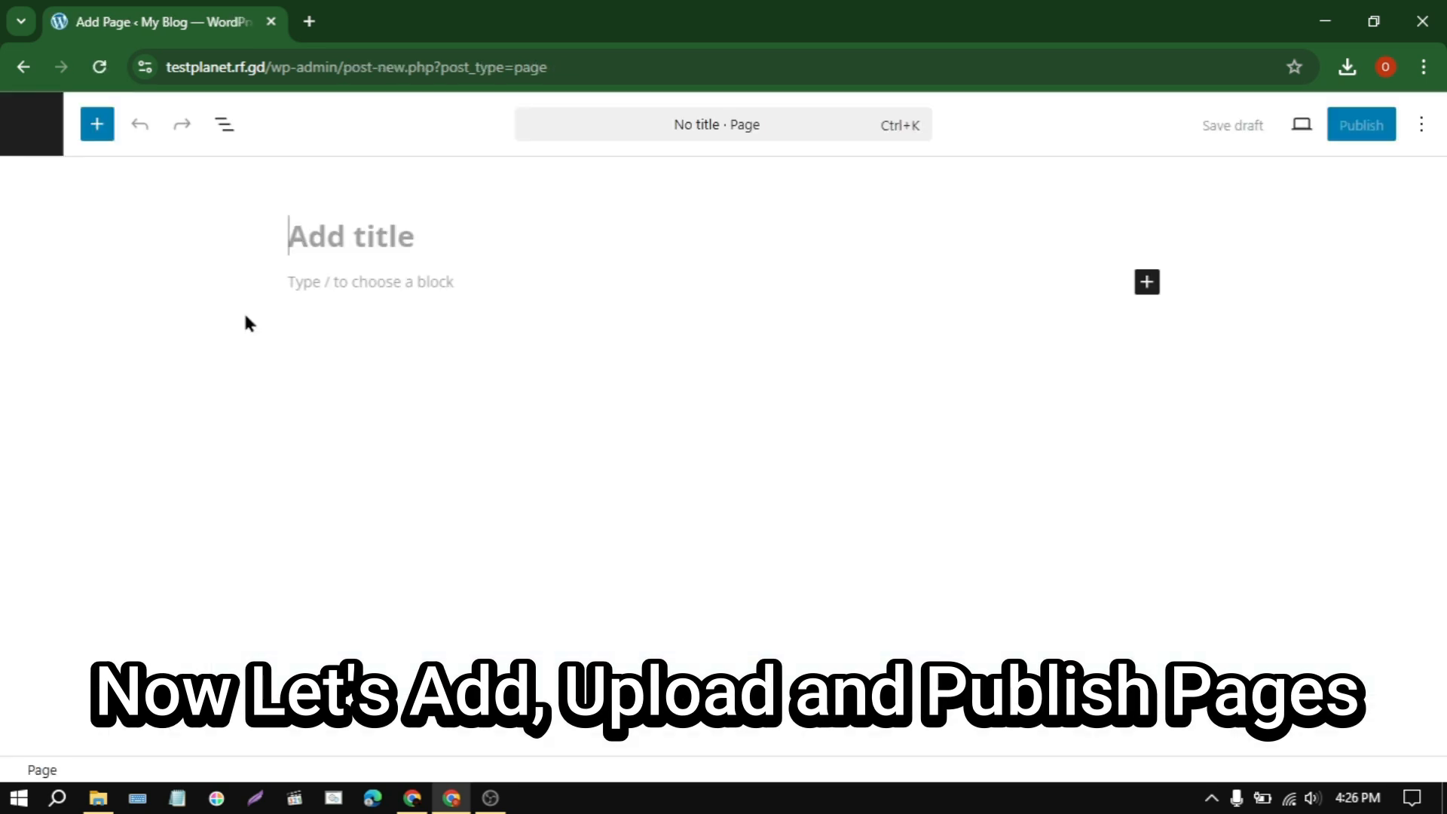
text(Home)
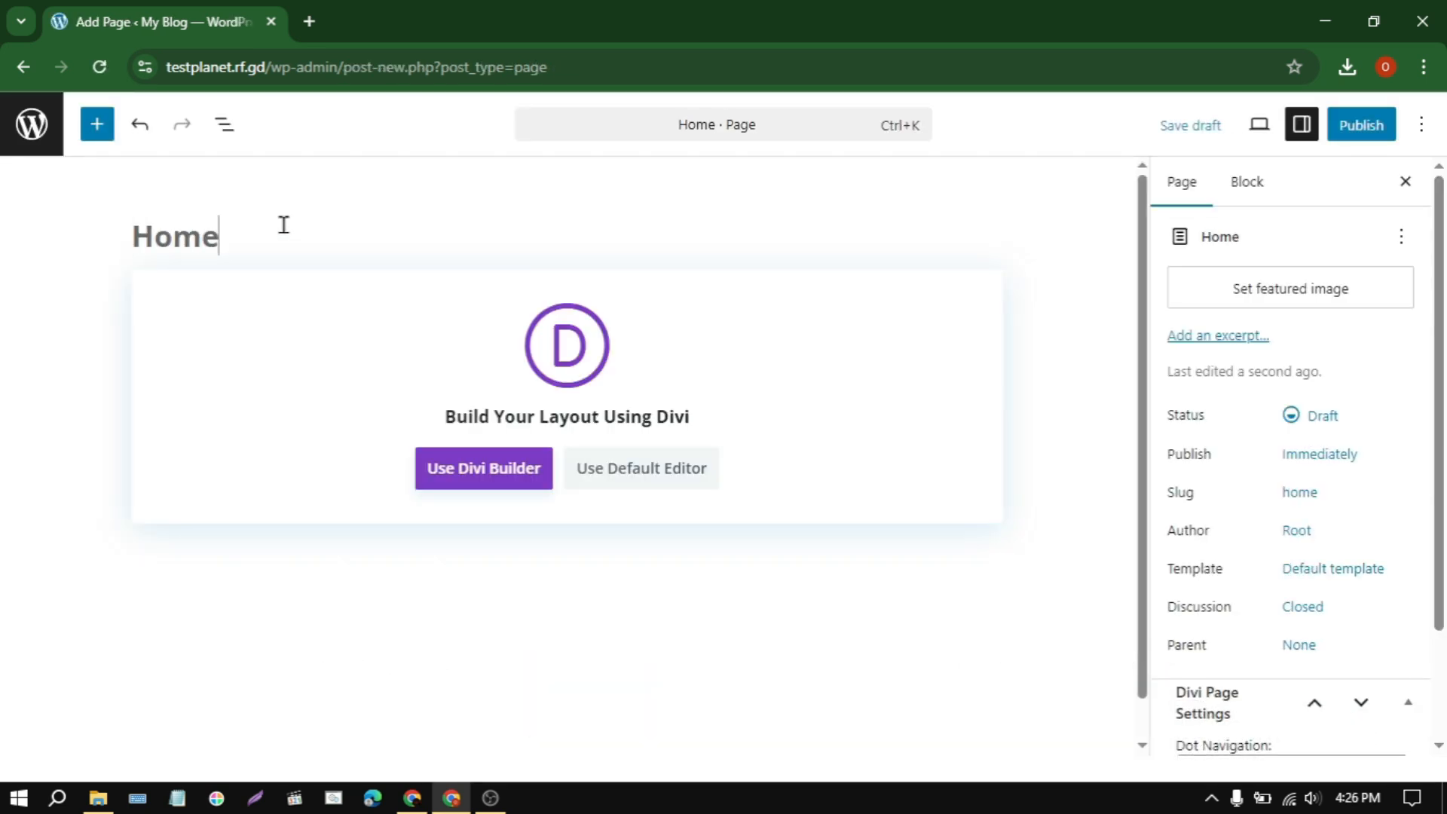
click(459, 475)
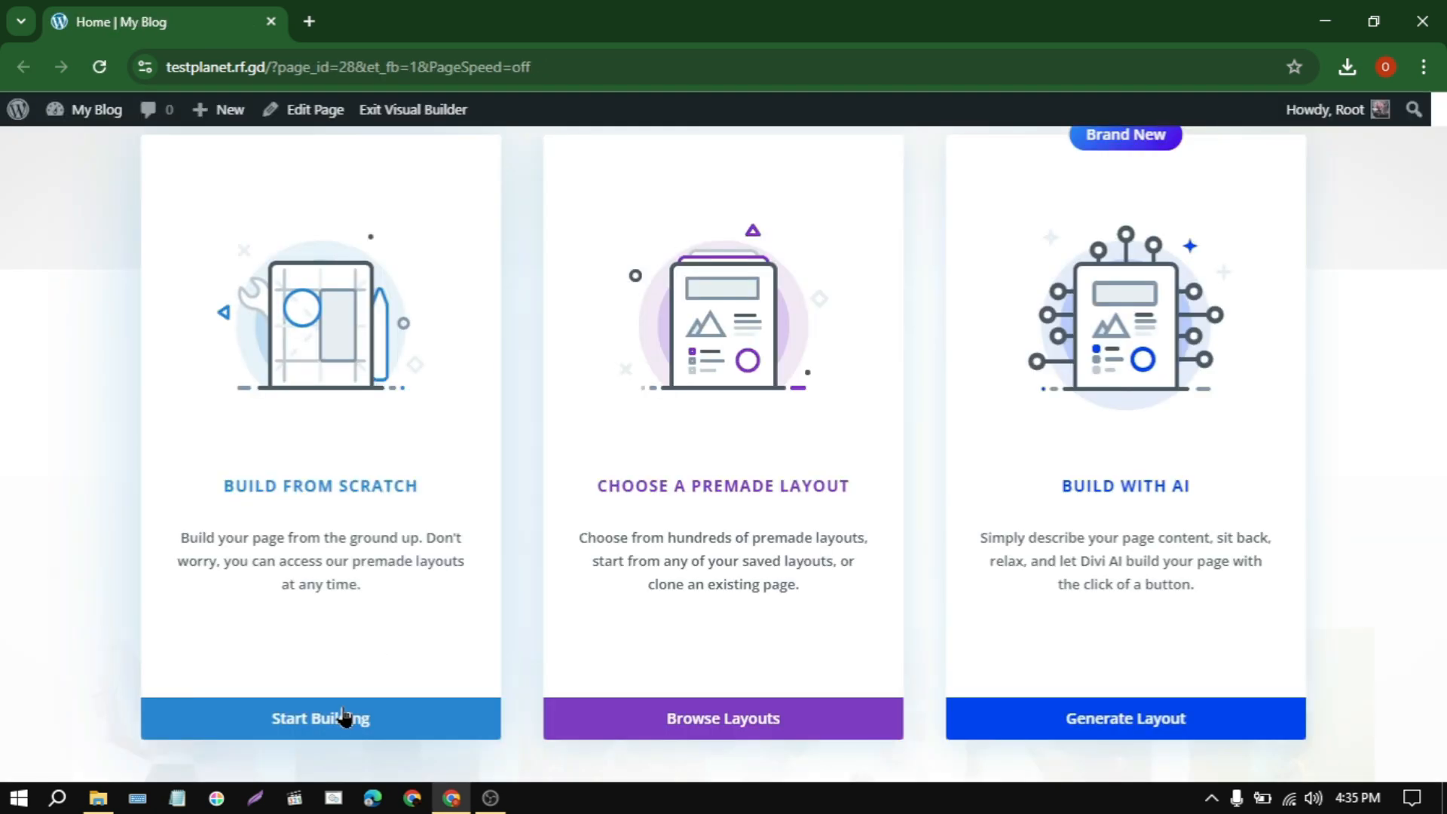
click(343, 718)
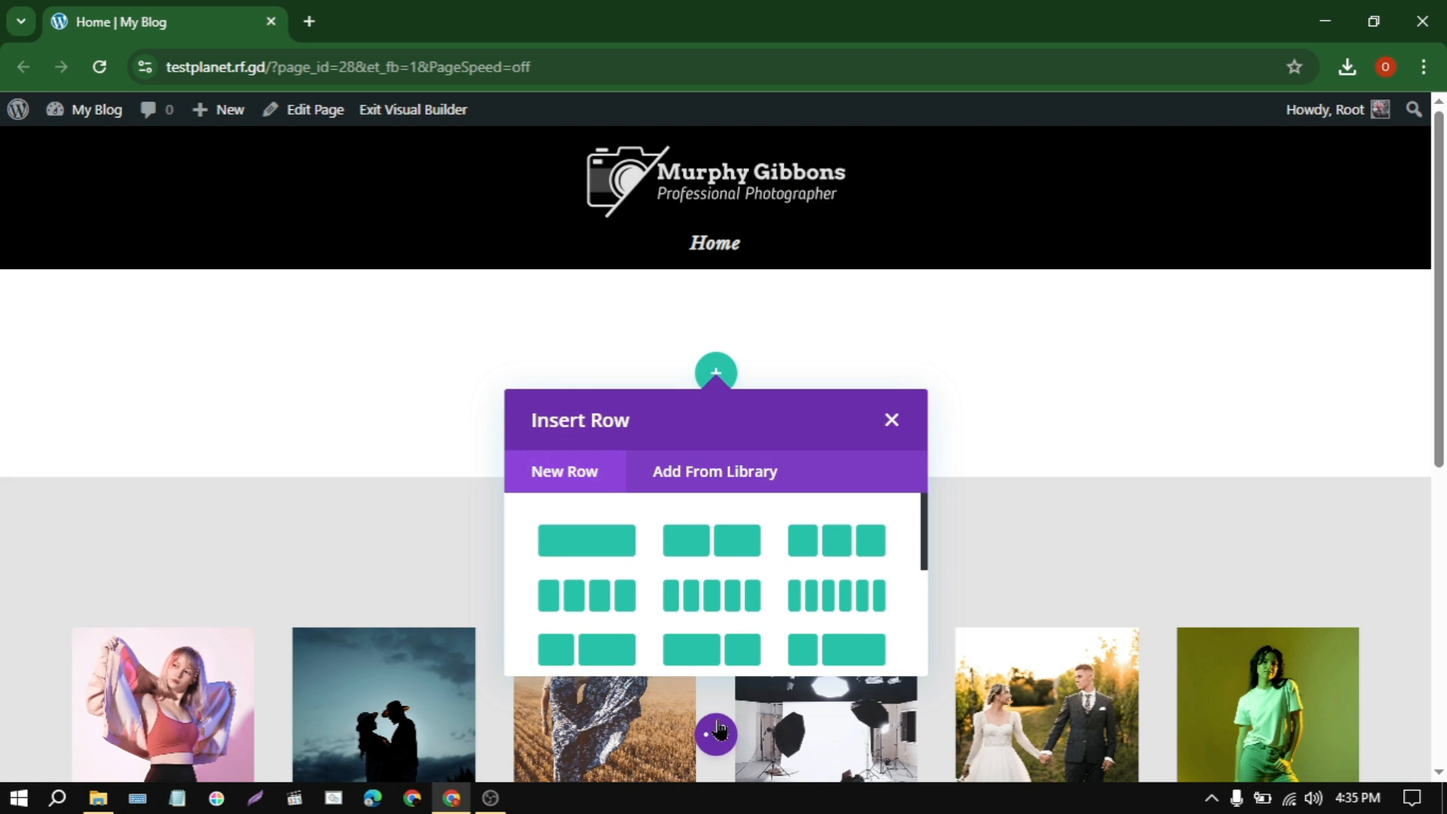
Step: Import the layout from Home.json into the Home page, replacing its existing content
click(717, 732)
click(932, 738)
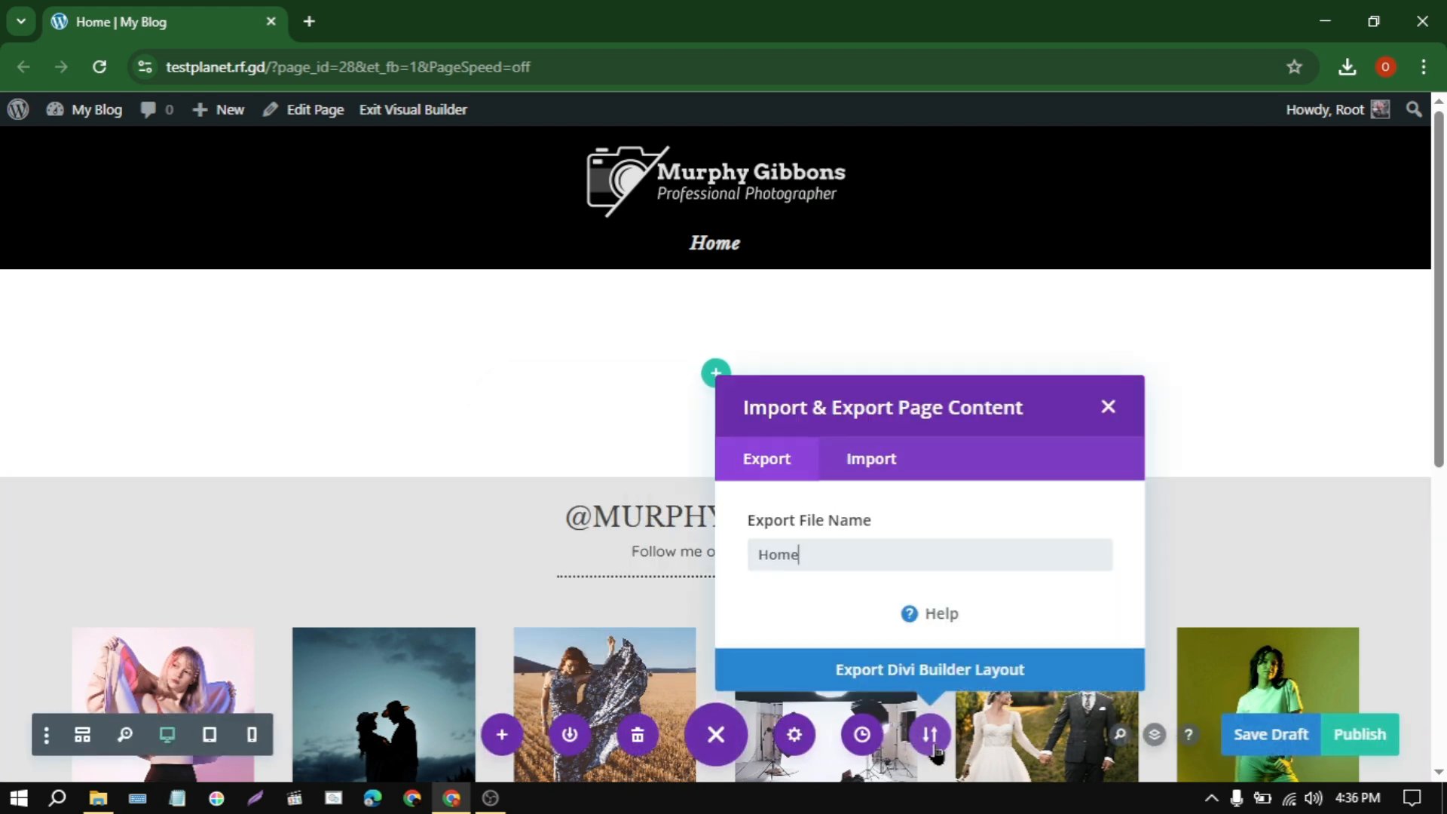
click(876, 459)
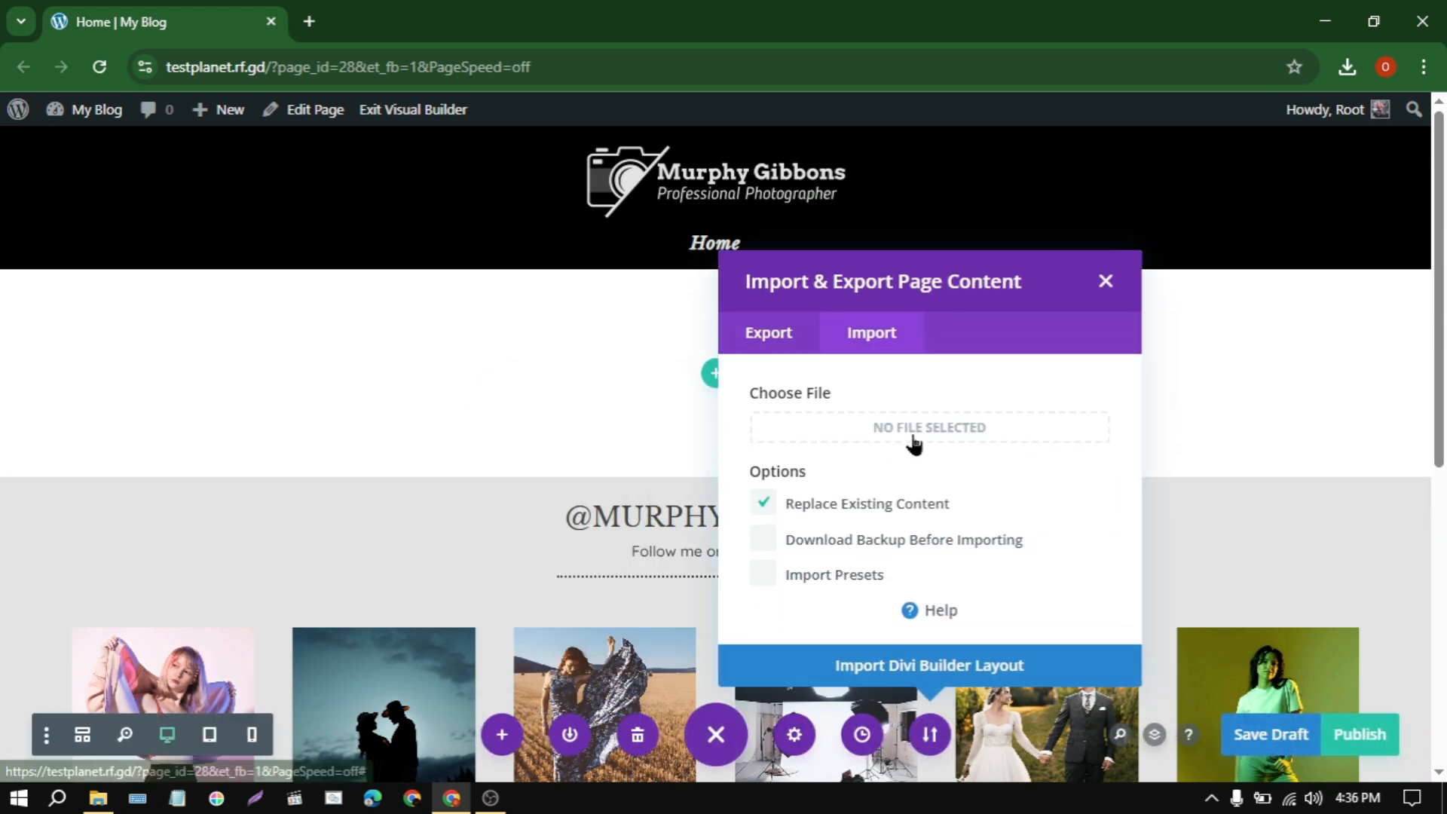
click(924, 436)
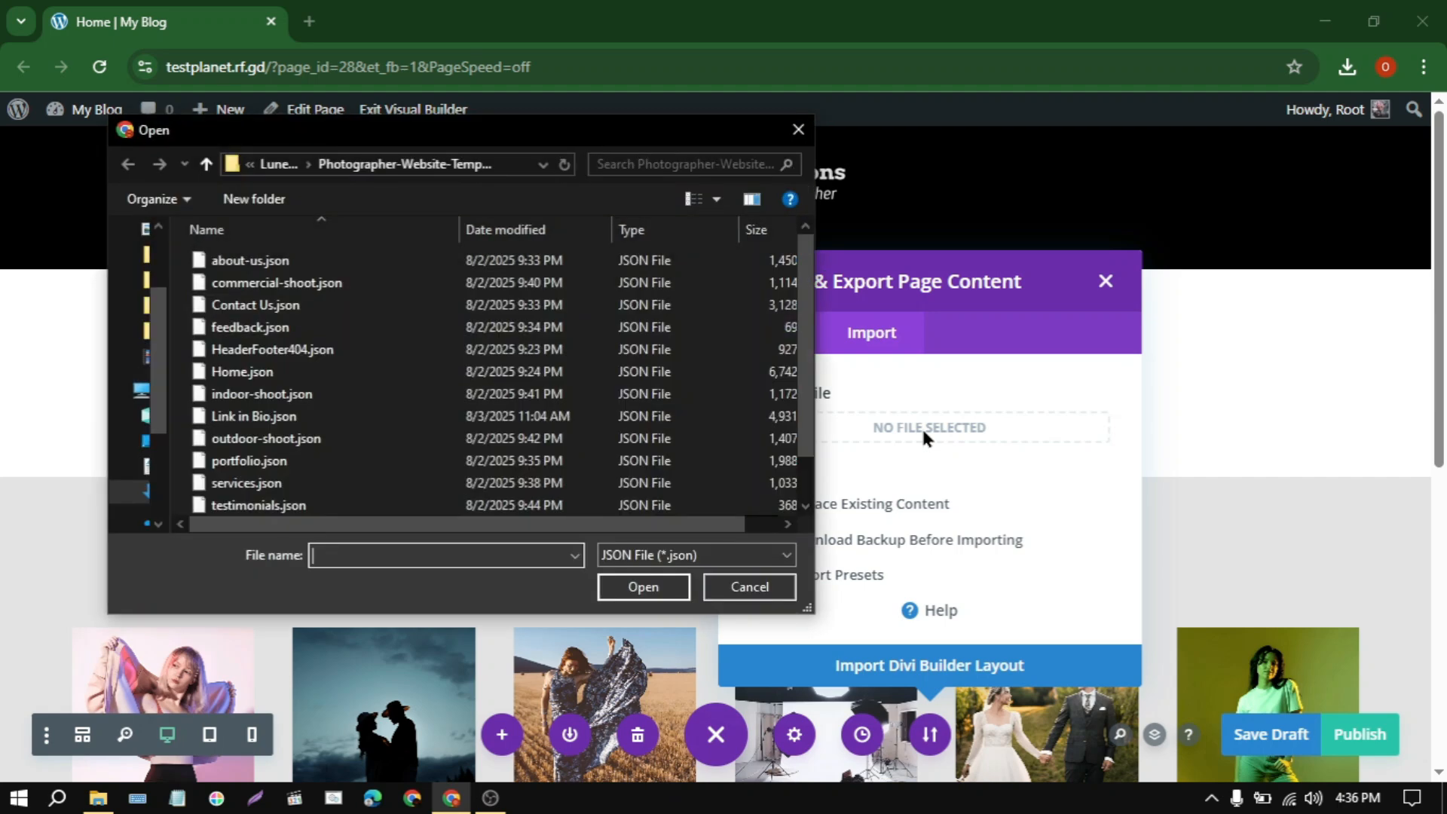
click(273, 373)
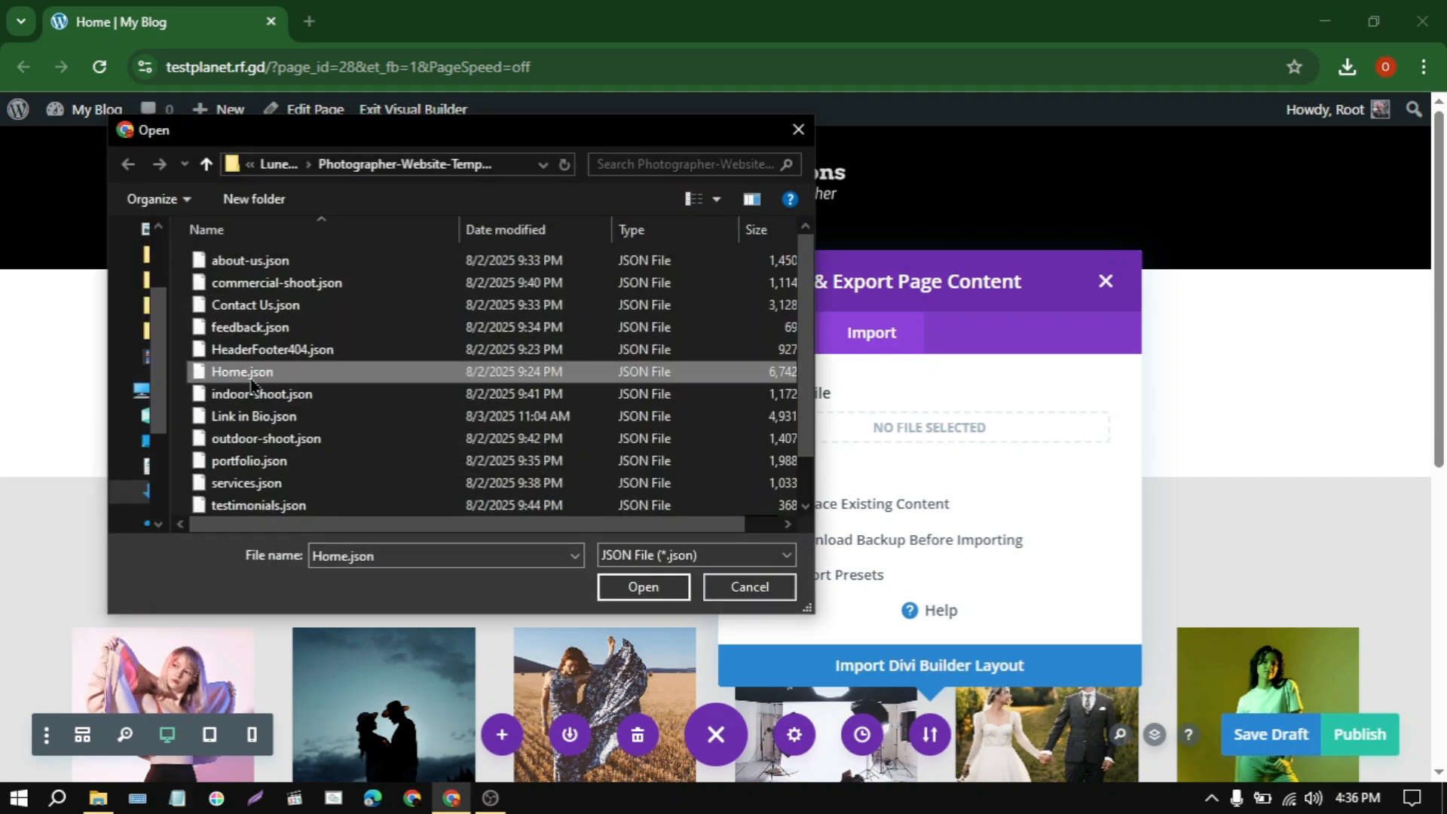
click(644, 588)
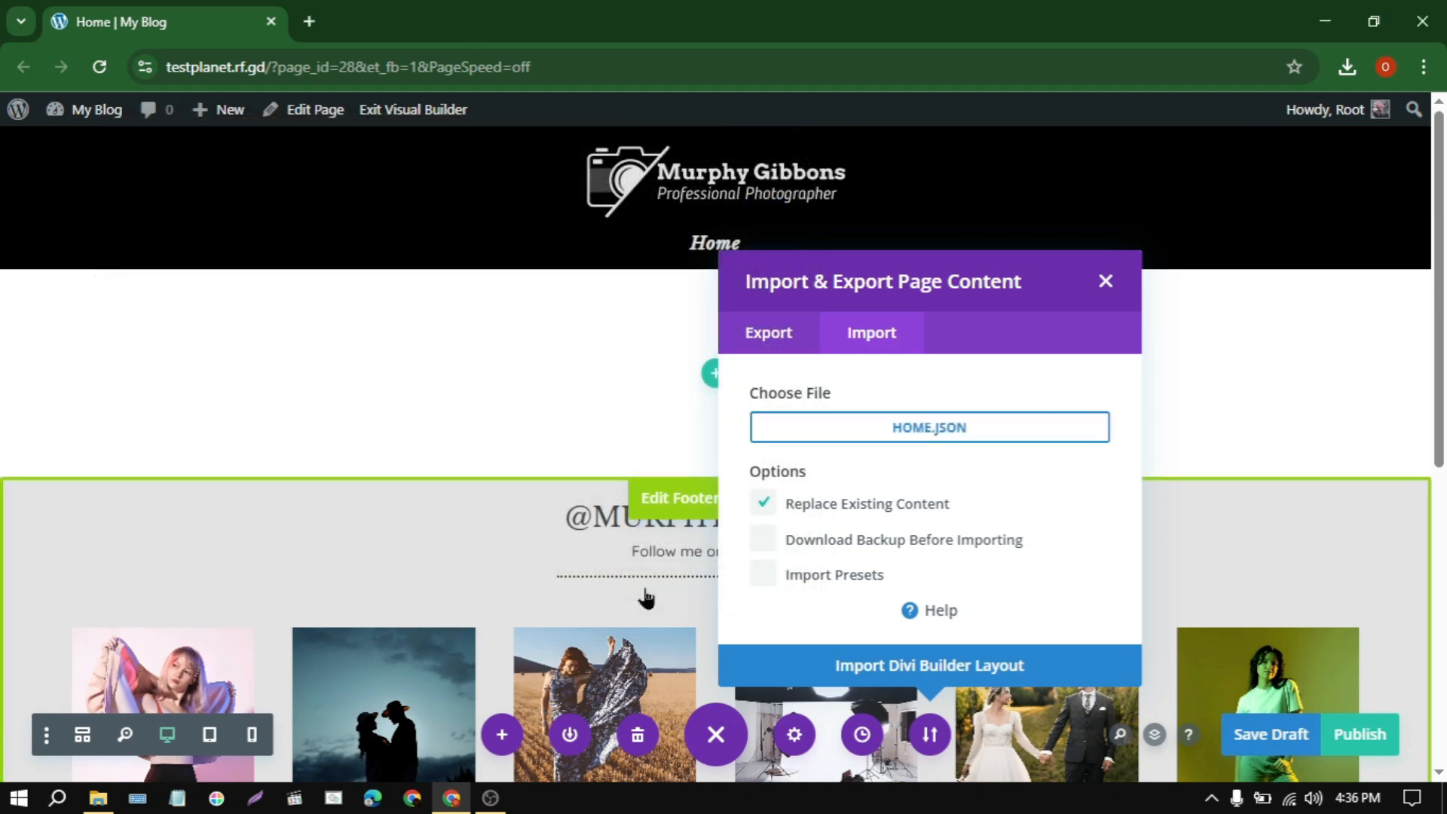
click(932, 662)
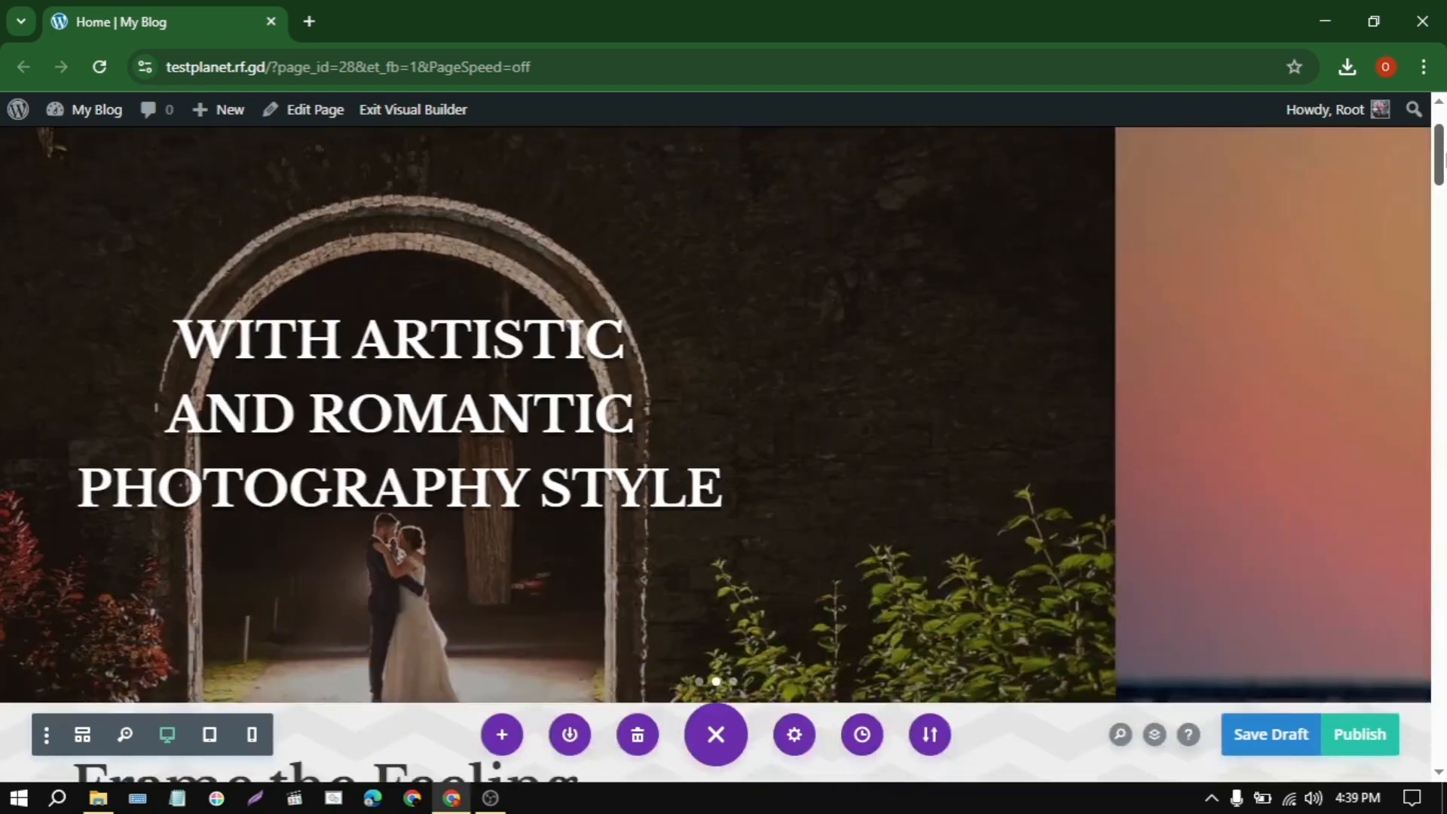
Step: Look over the imported photography layout and publish the Home page
scroll(716, 452, down, 12)
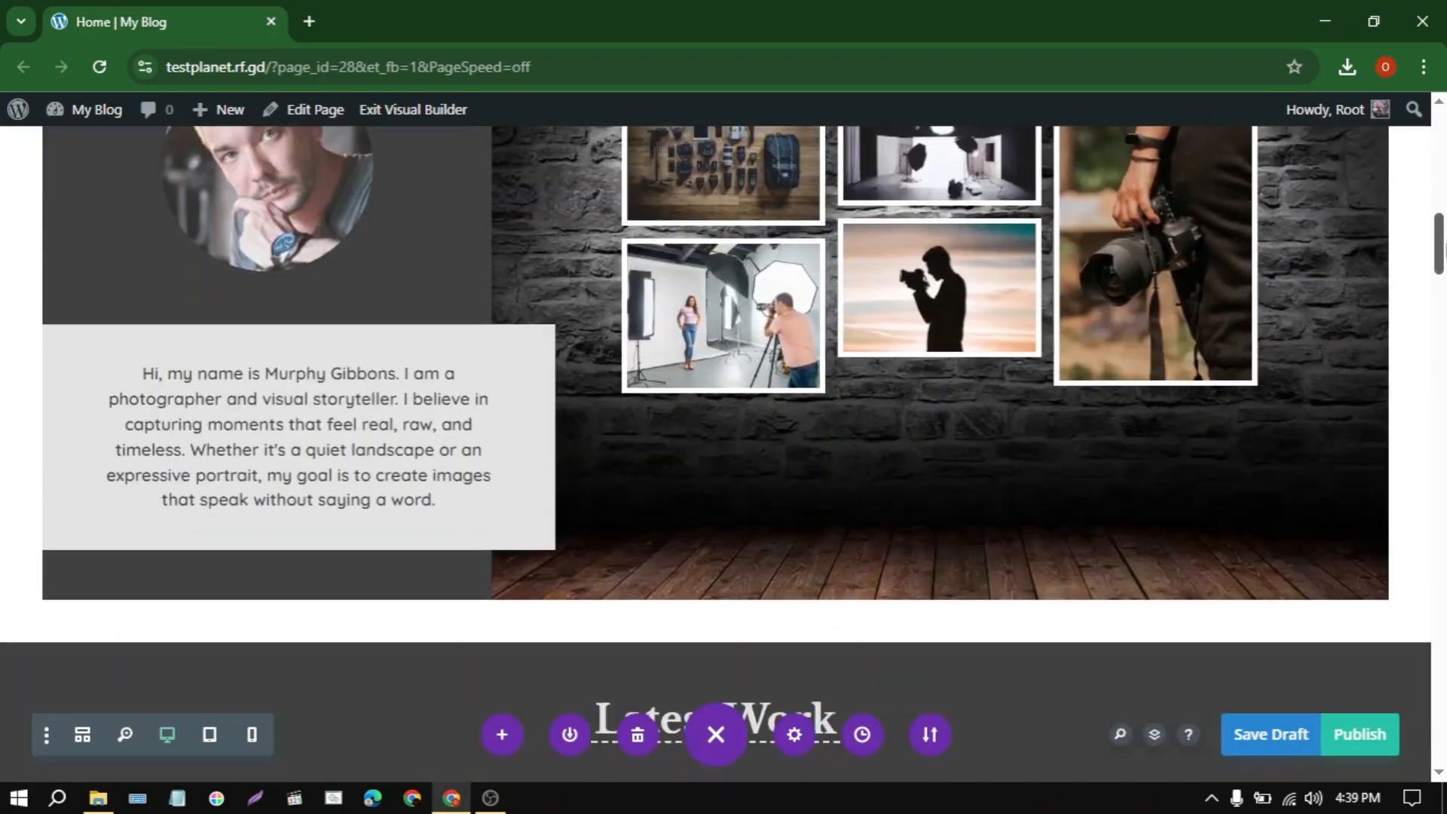
drag(1446, 251, 1446, 114)
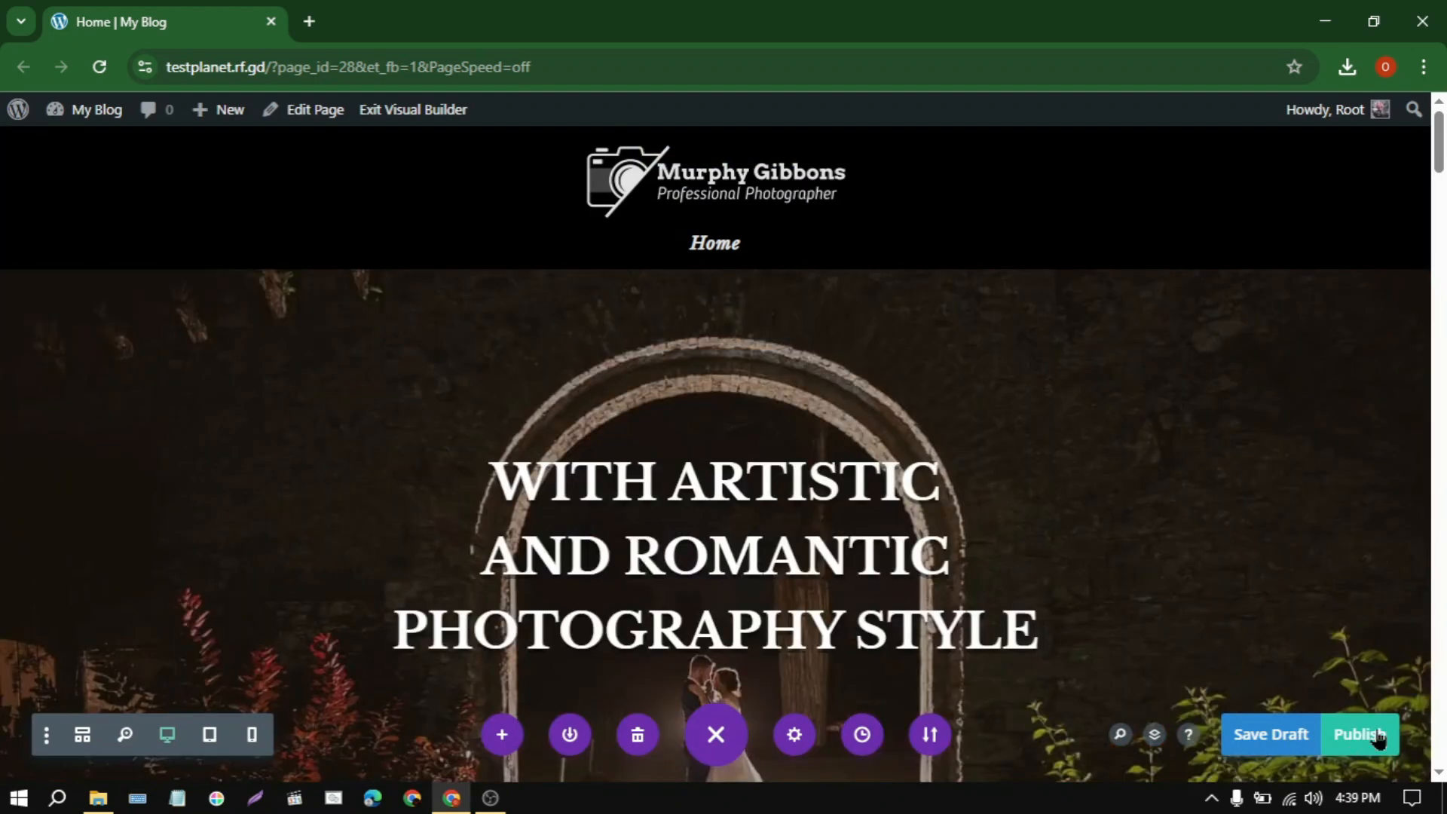
click(1376, 728)
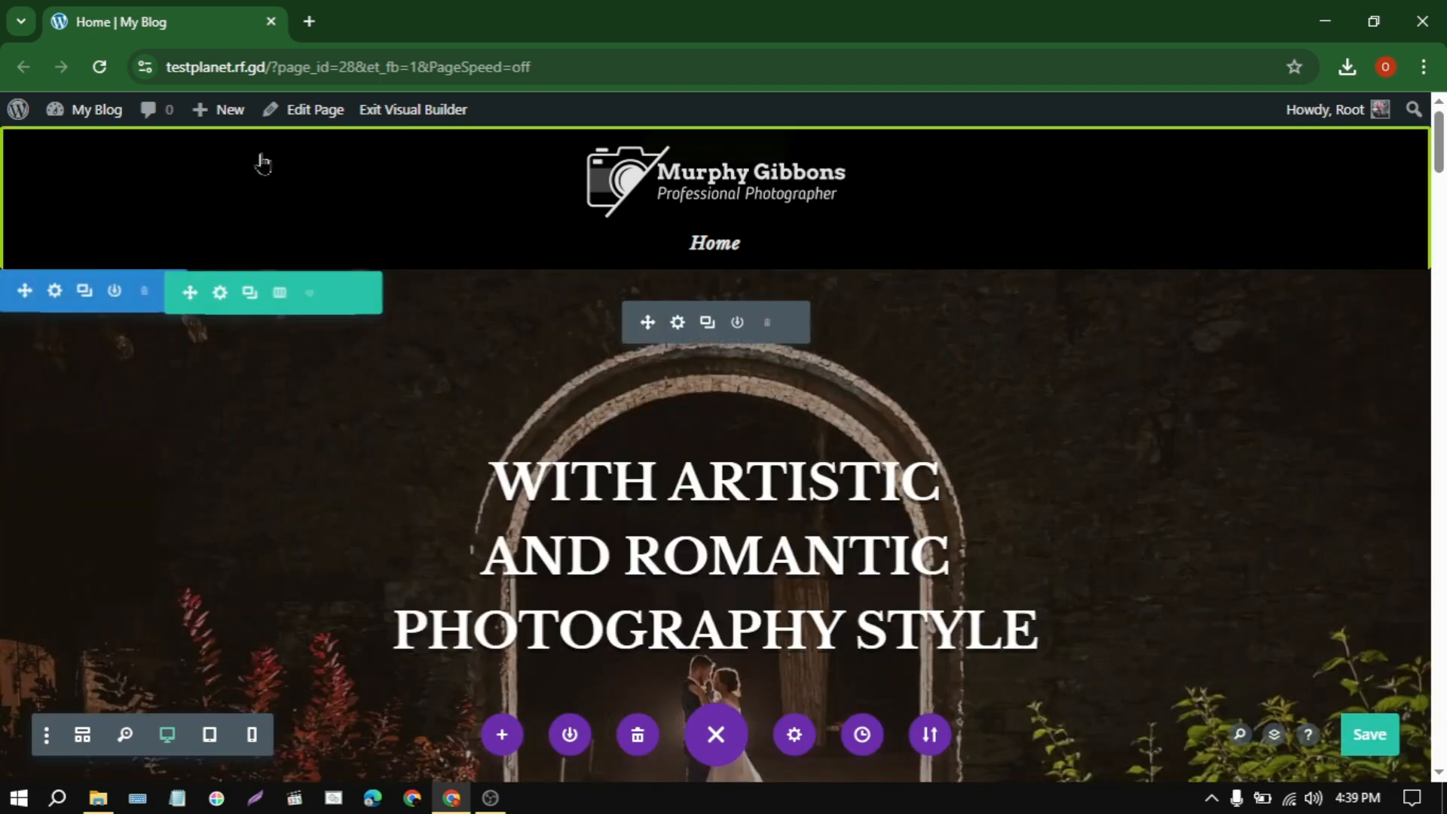
Step: Create a new page titled About Us and start building it from scratch with Divi Builder
mouse_move(235, 116)
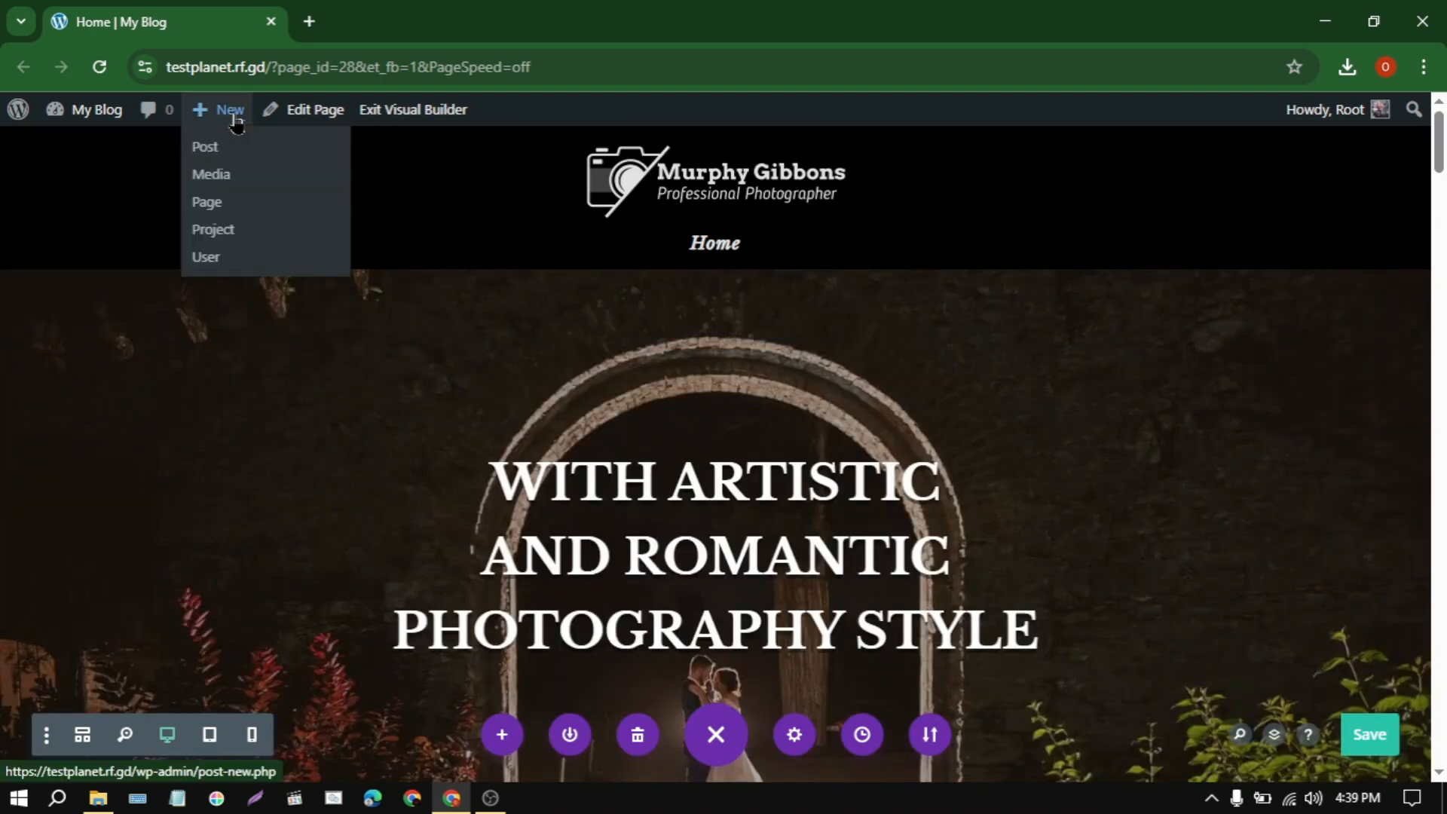
click(224, 207)
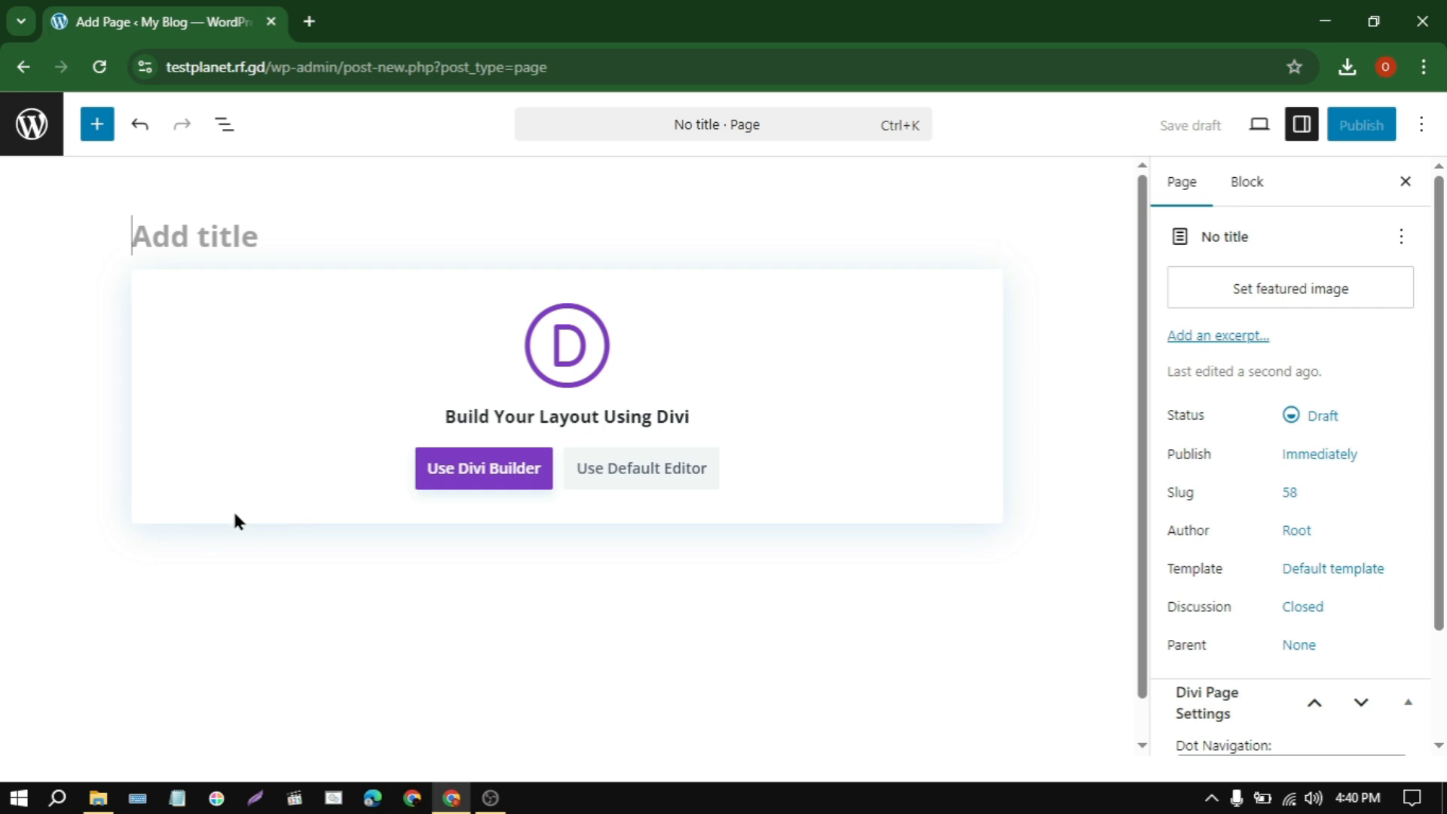
text(About Us)
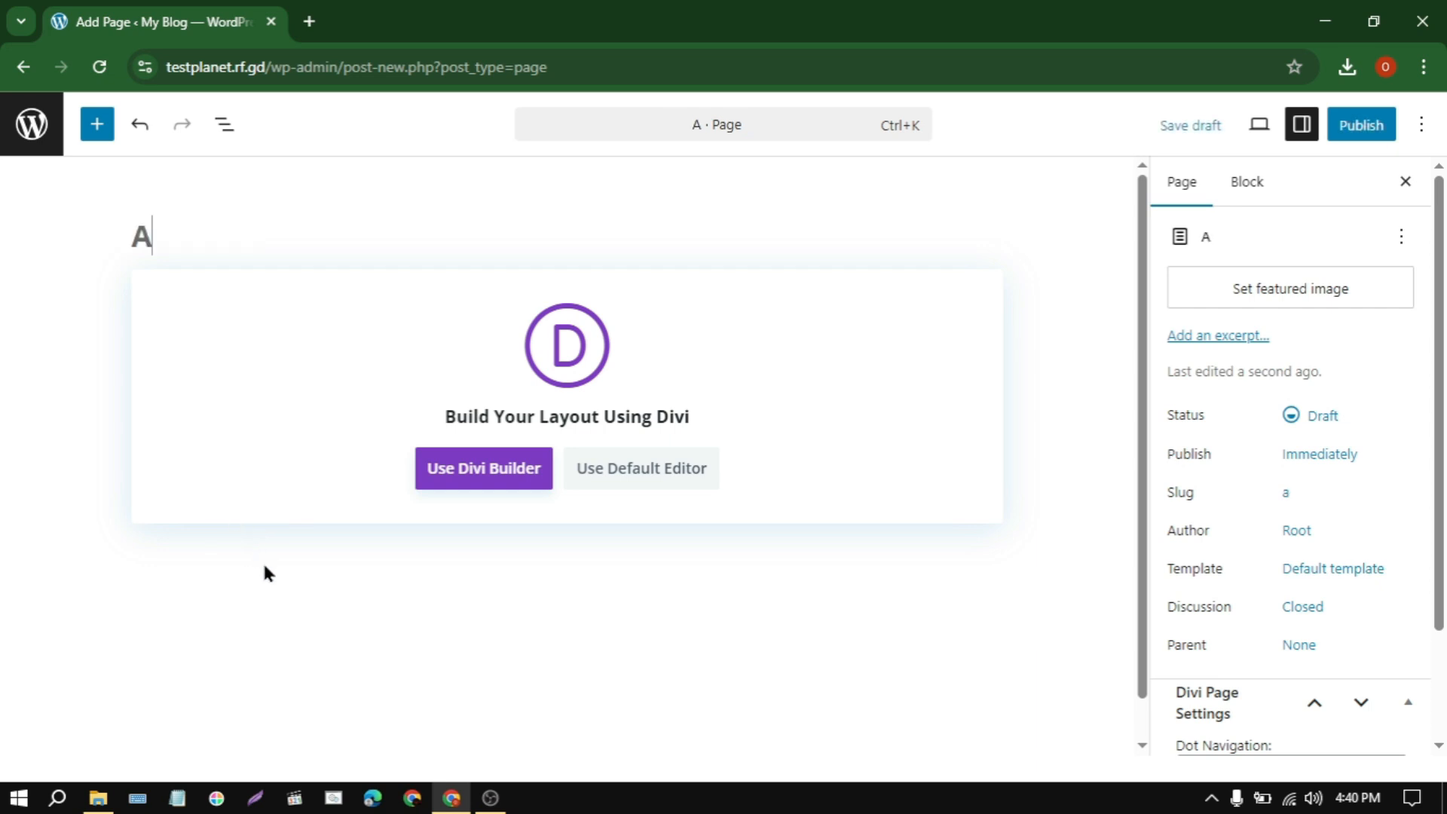
click(496, 472)
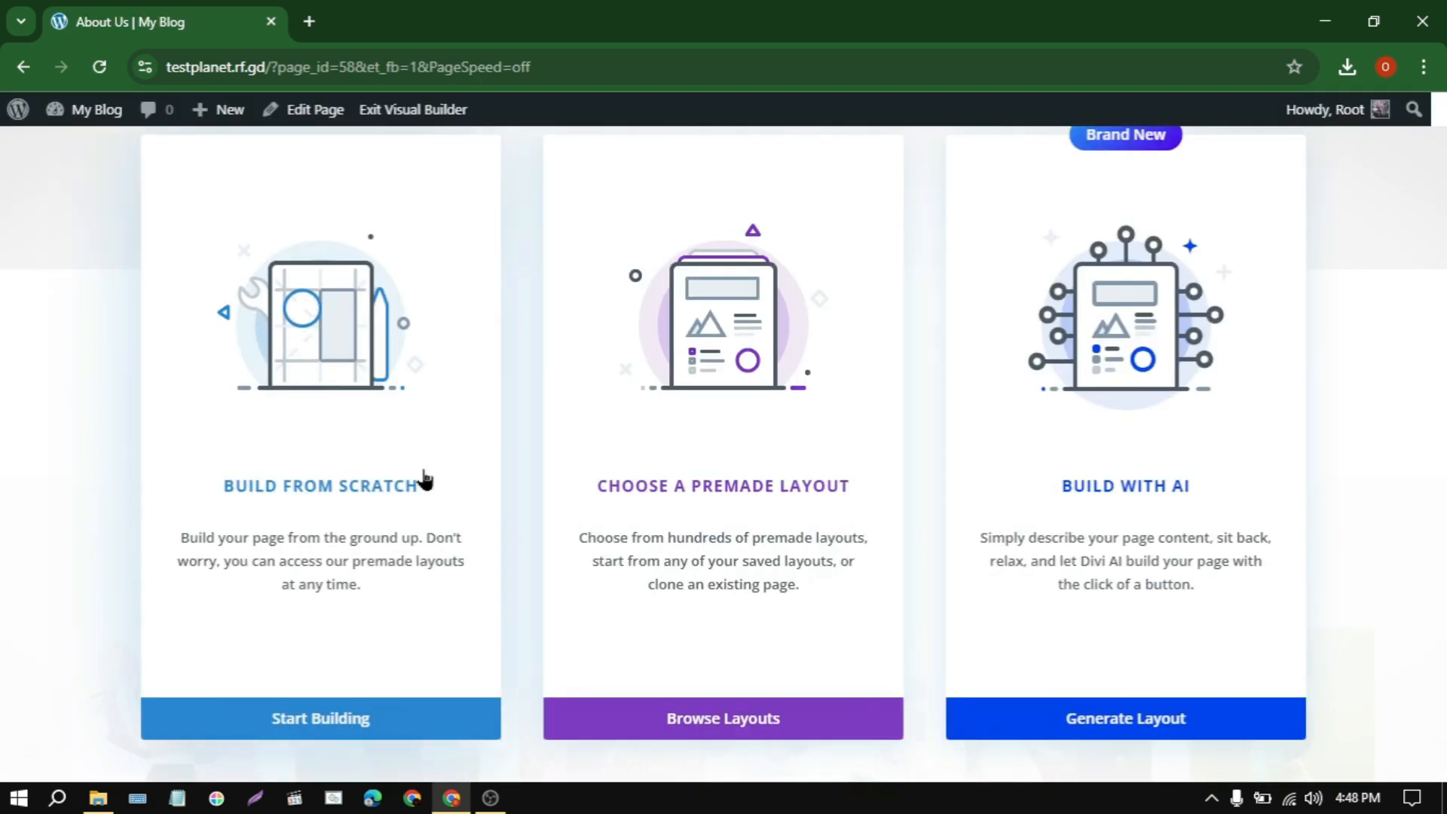
click(420, 477)
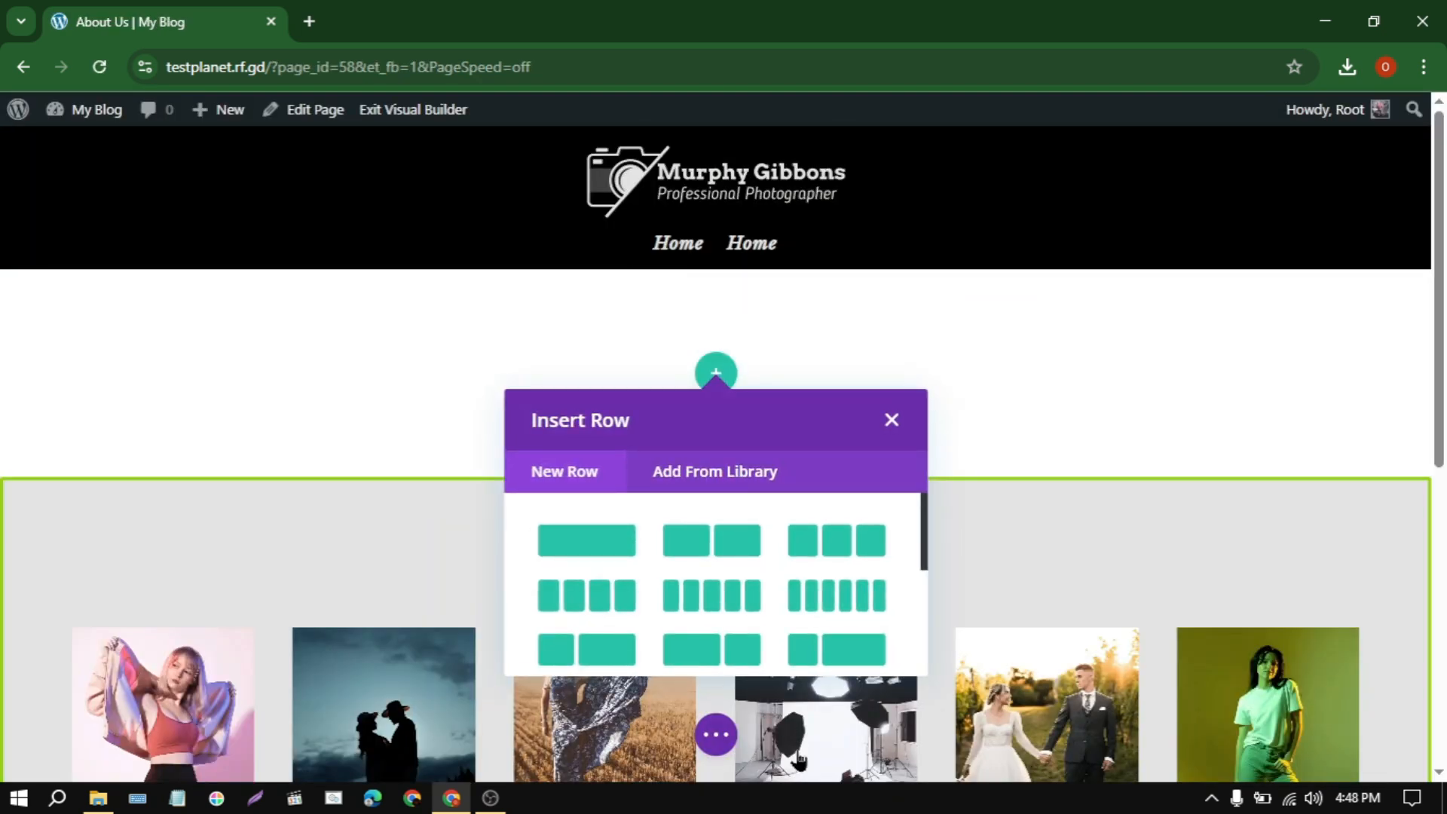
Step: Import the layout from about-us.json into the About Us page, replacing its existing content
click(716, 735)
click(928, 735)
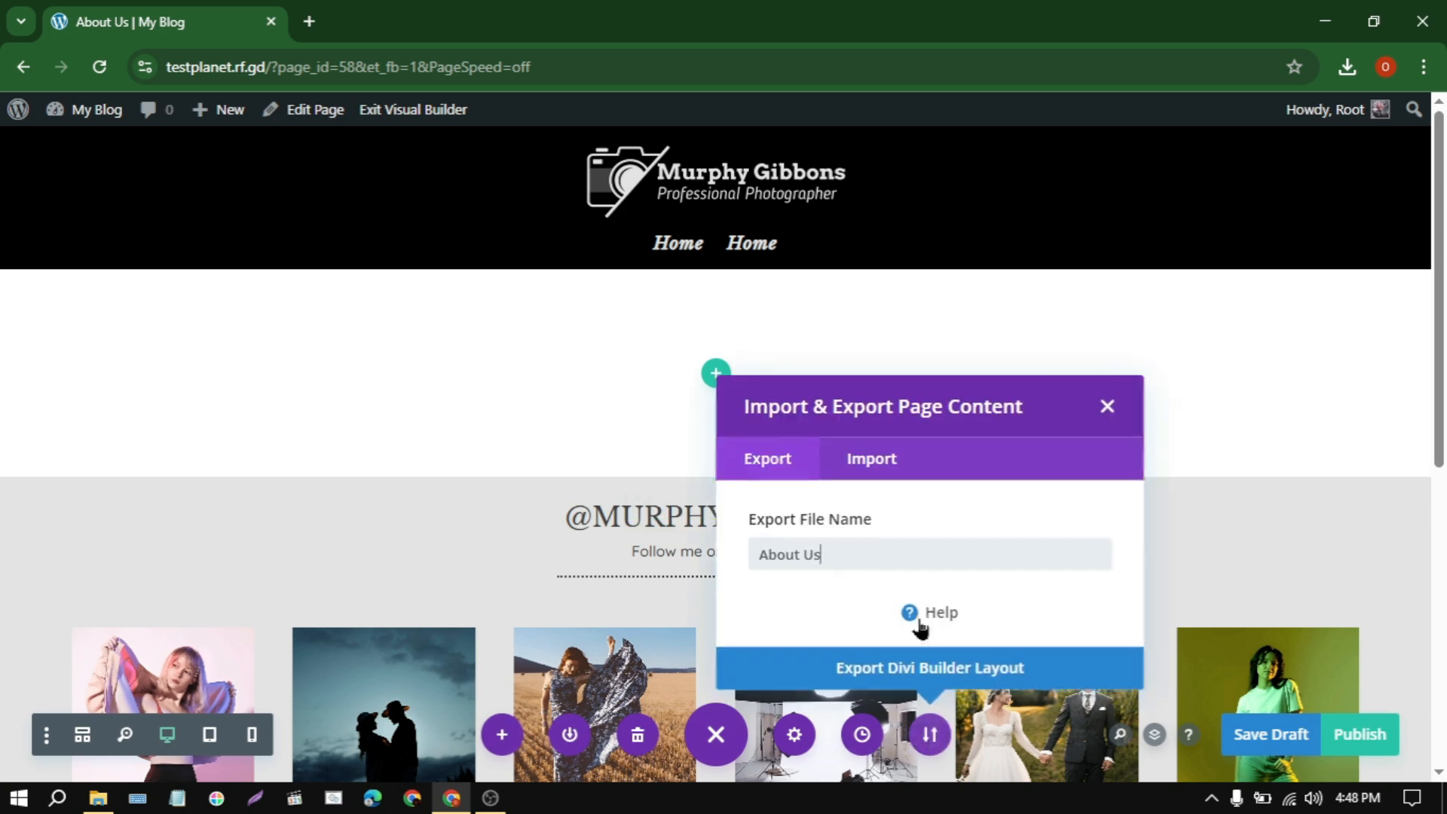
click(889, 461)
click(904, 431)
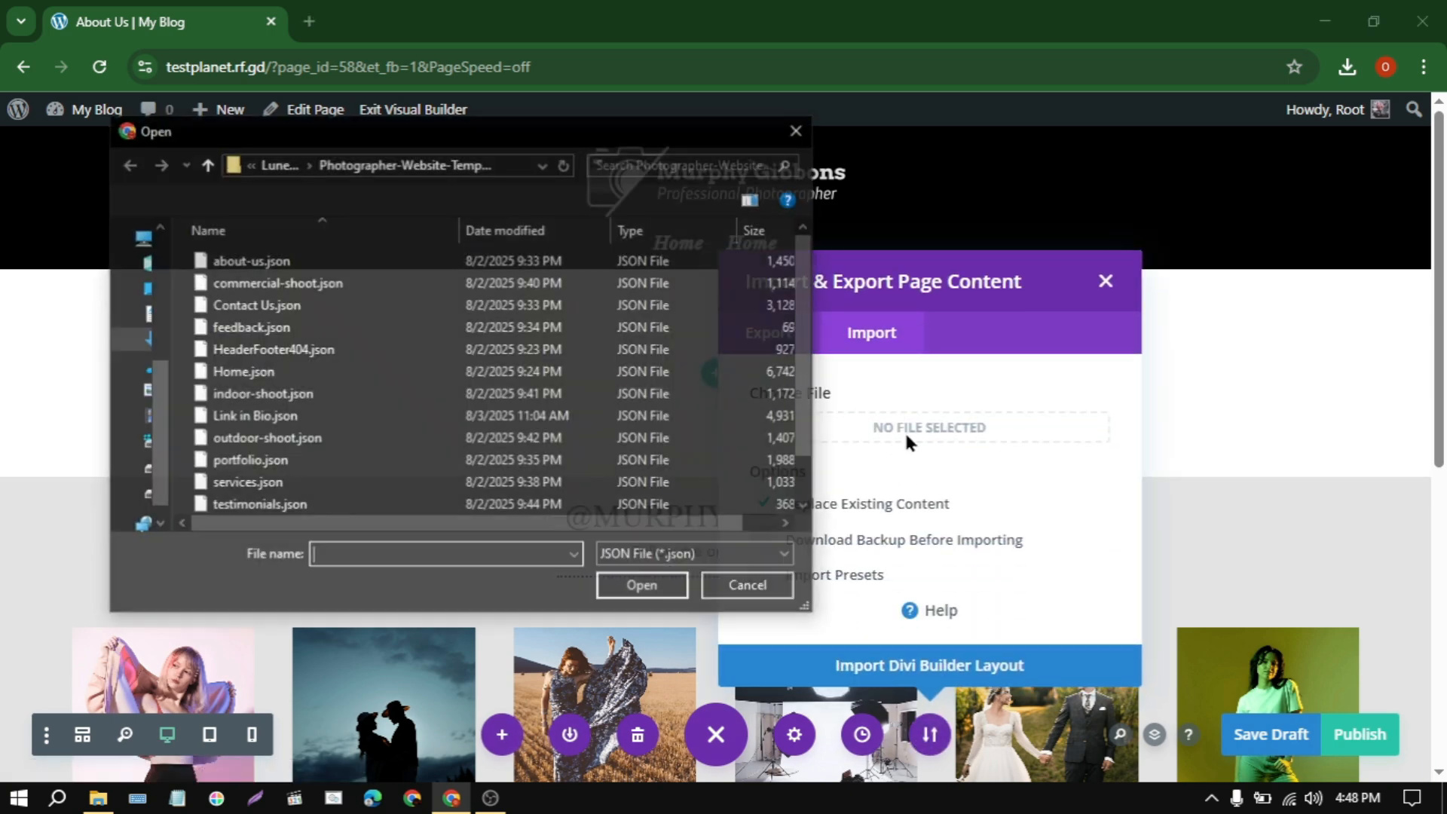
click(253, 262)
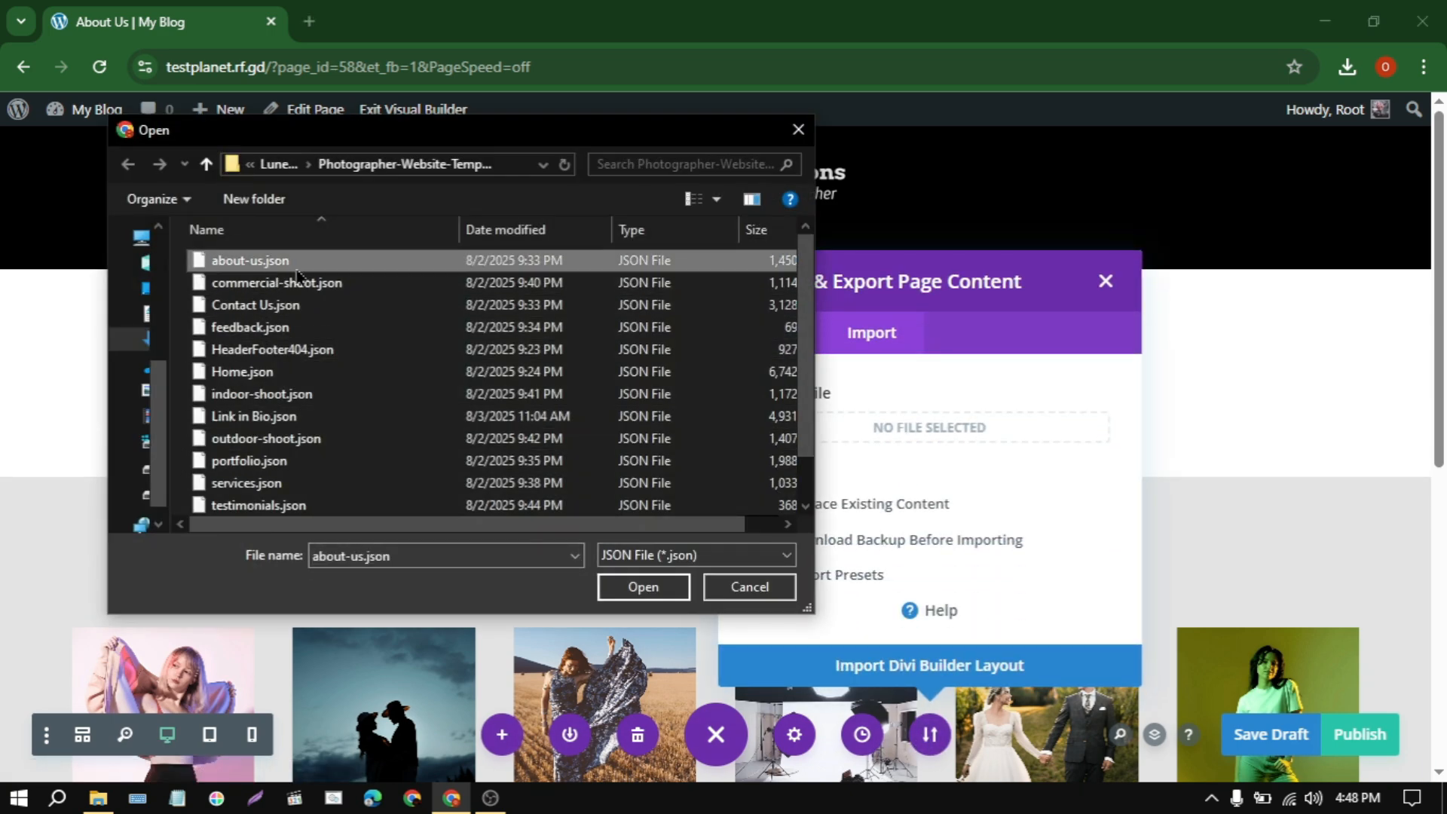
click(643, 587)
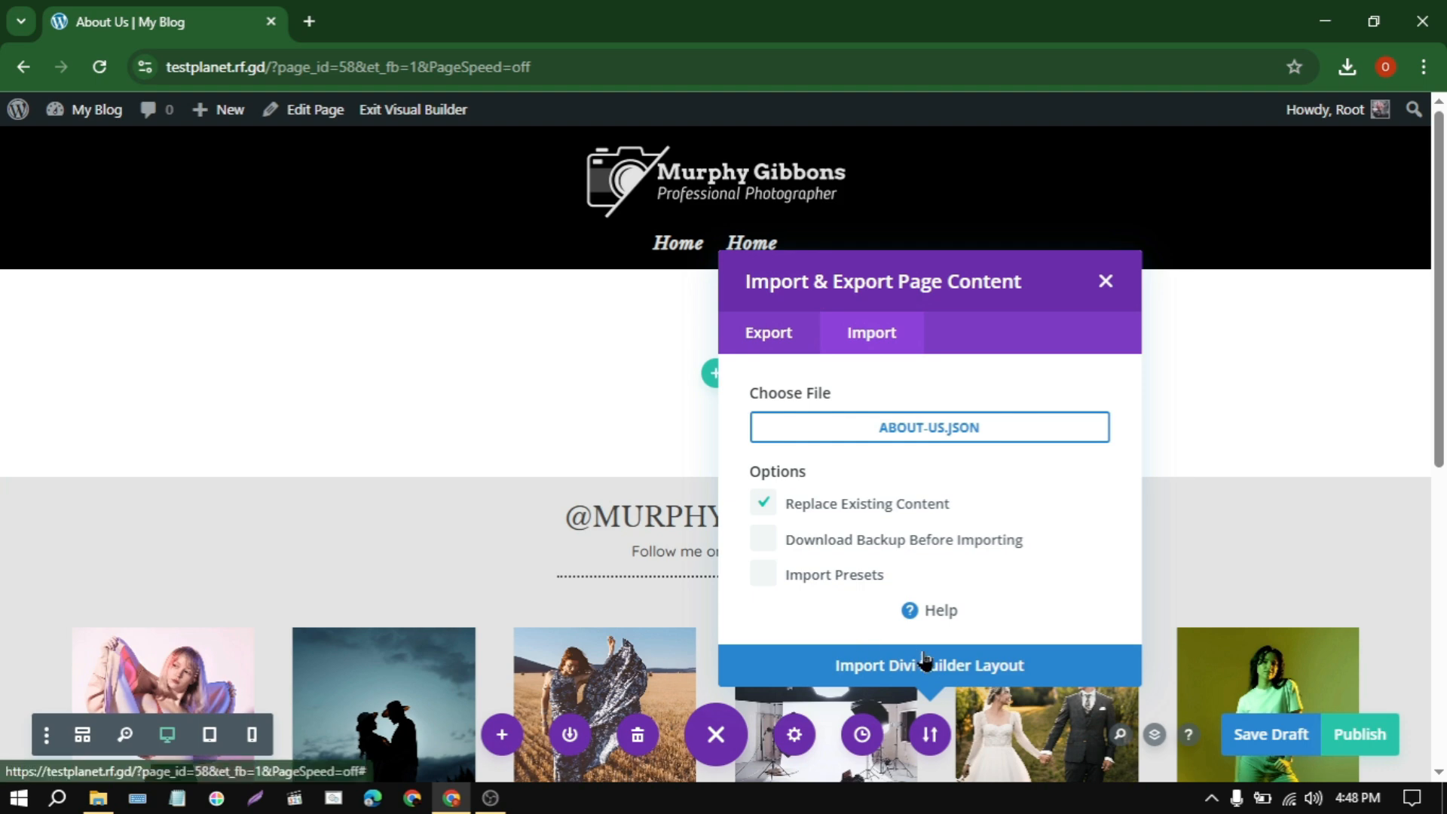
click(925, 664)
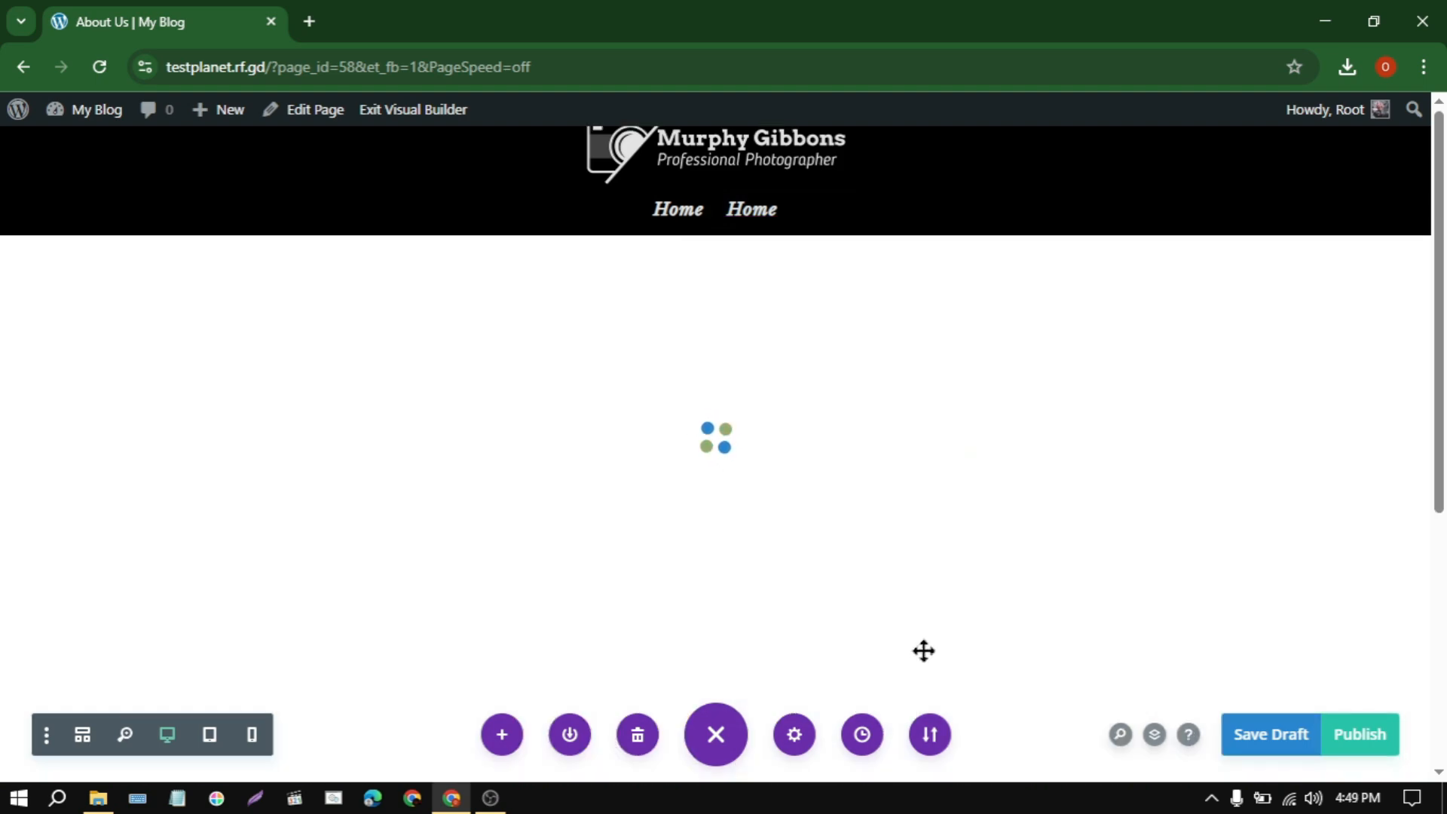
Step: Look over the imported About Us layout and publish the page
scroll(498, 473, down, 13)
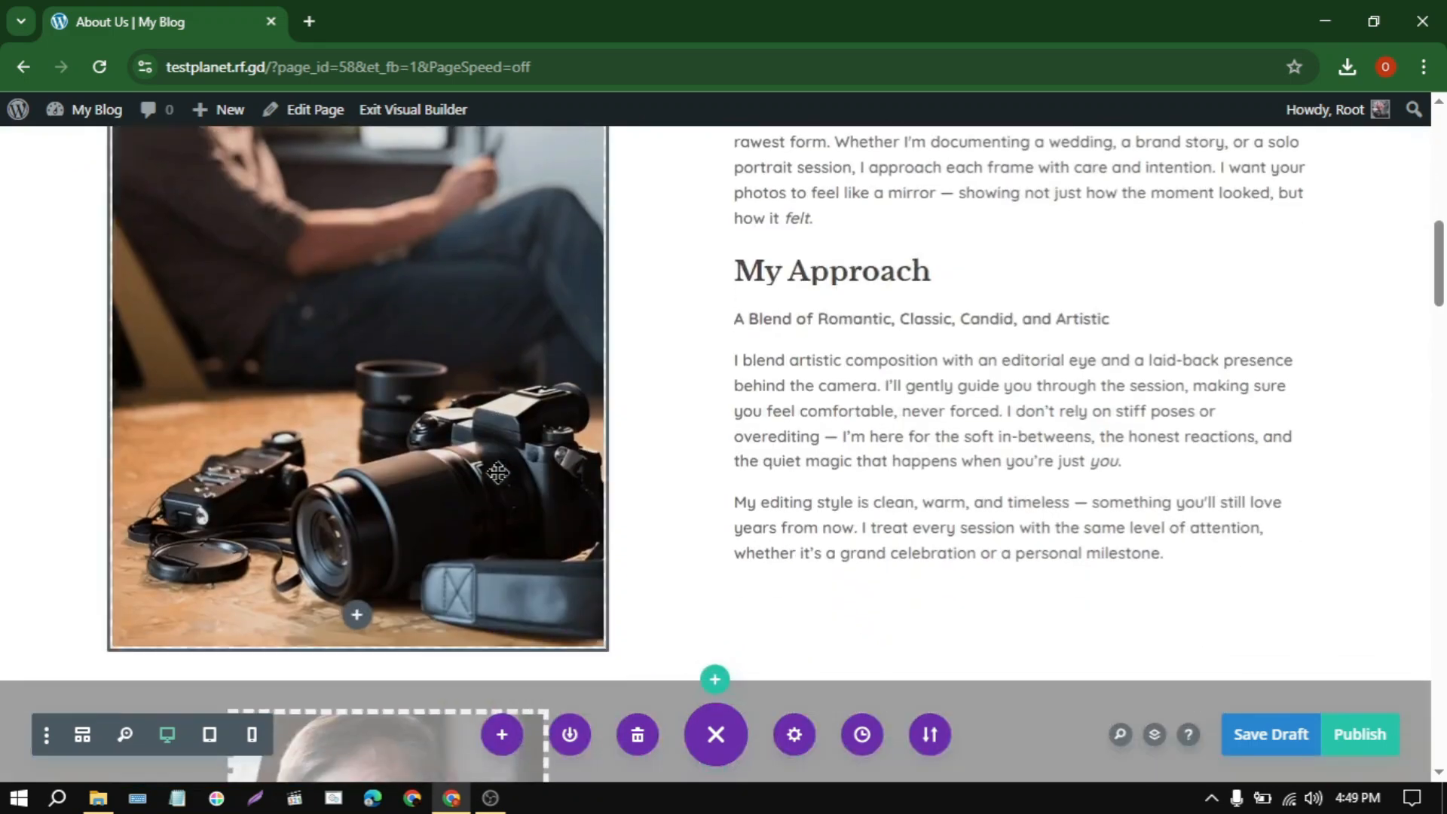
scroll(498, 472, down, 8)
scroll(498, 473, down, 10)
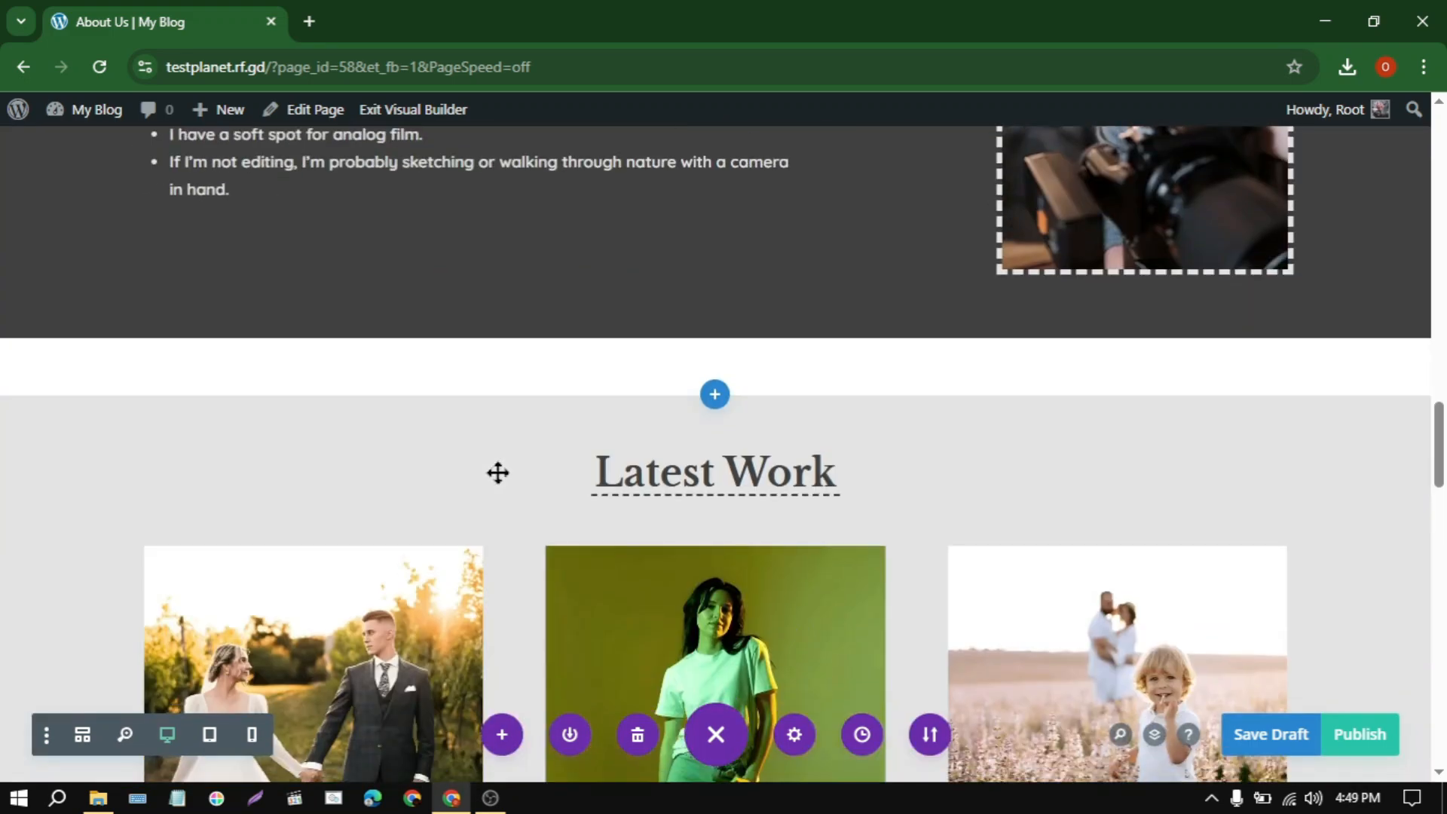
scroll(498, 472, up, 20)
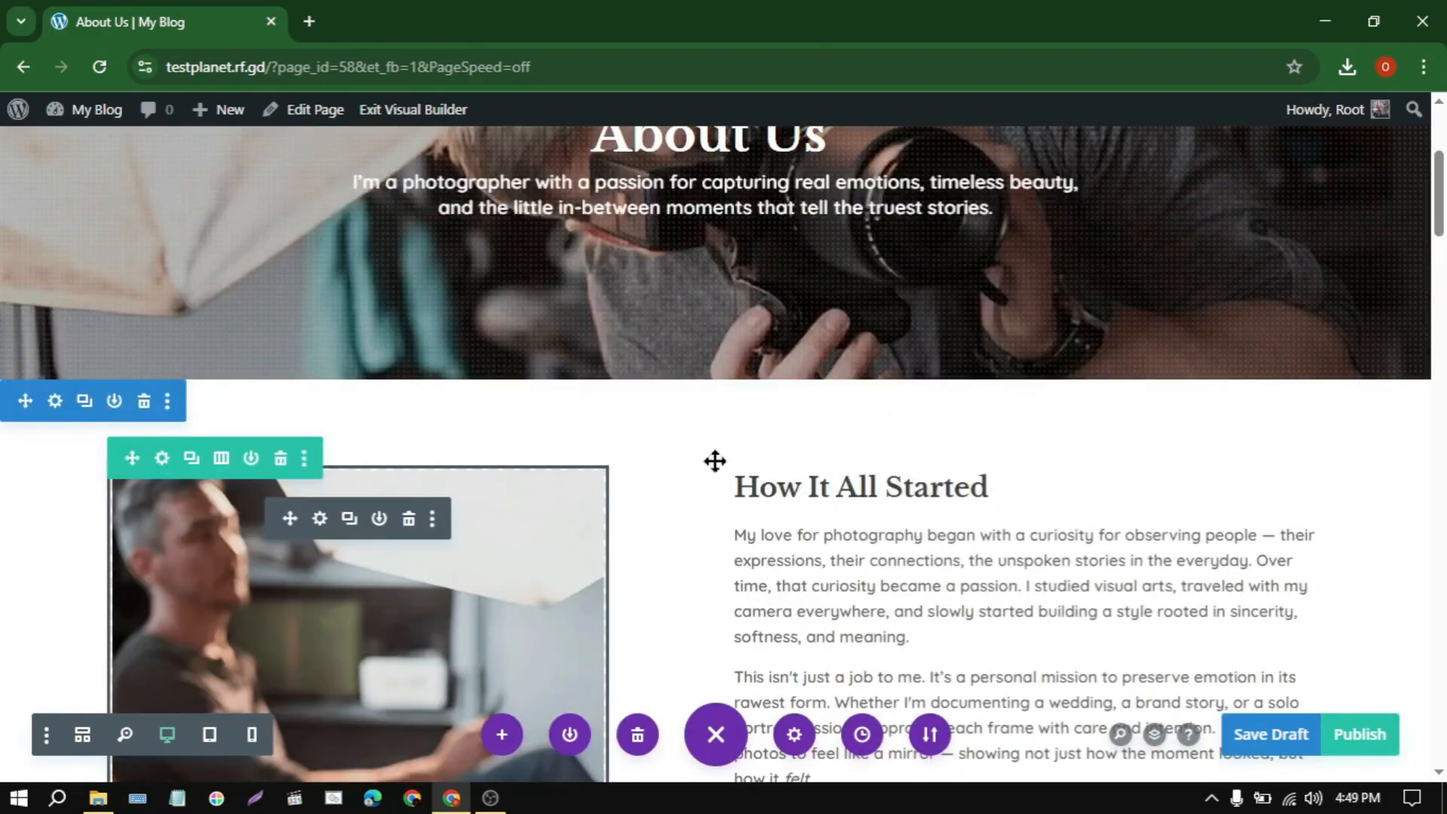
scroll(715, 461, up, 5)
click(1349, 735)
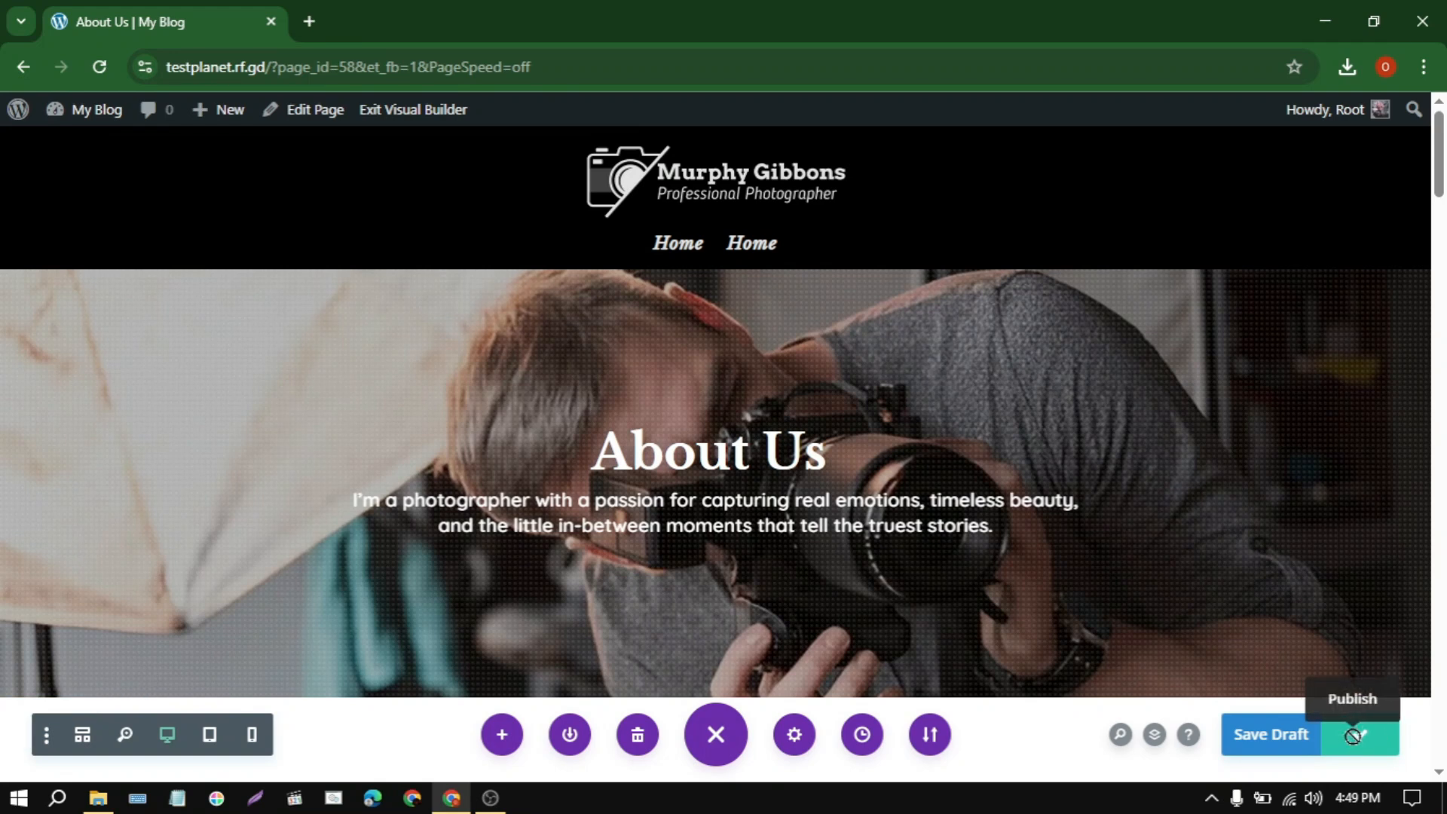
Step: Create a new page titled Contact Us and start building it from scratch with Divi Builder
mouse_move(219, 112)
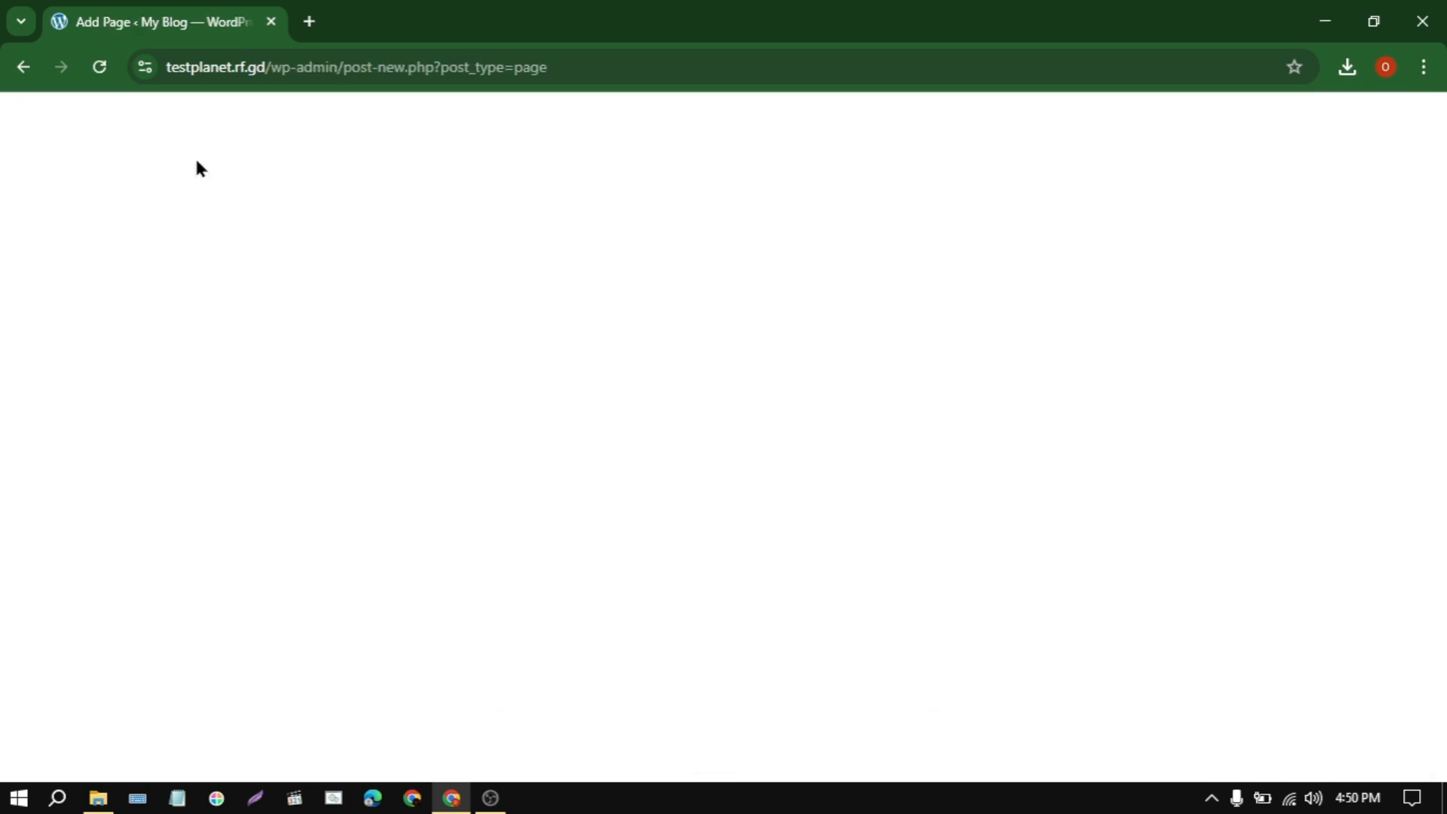
text(Contact Us)
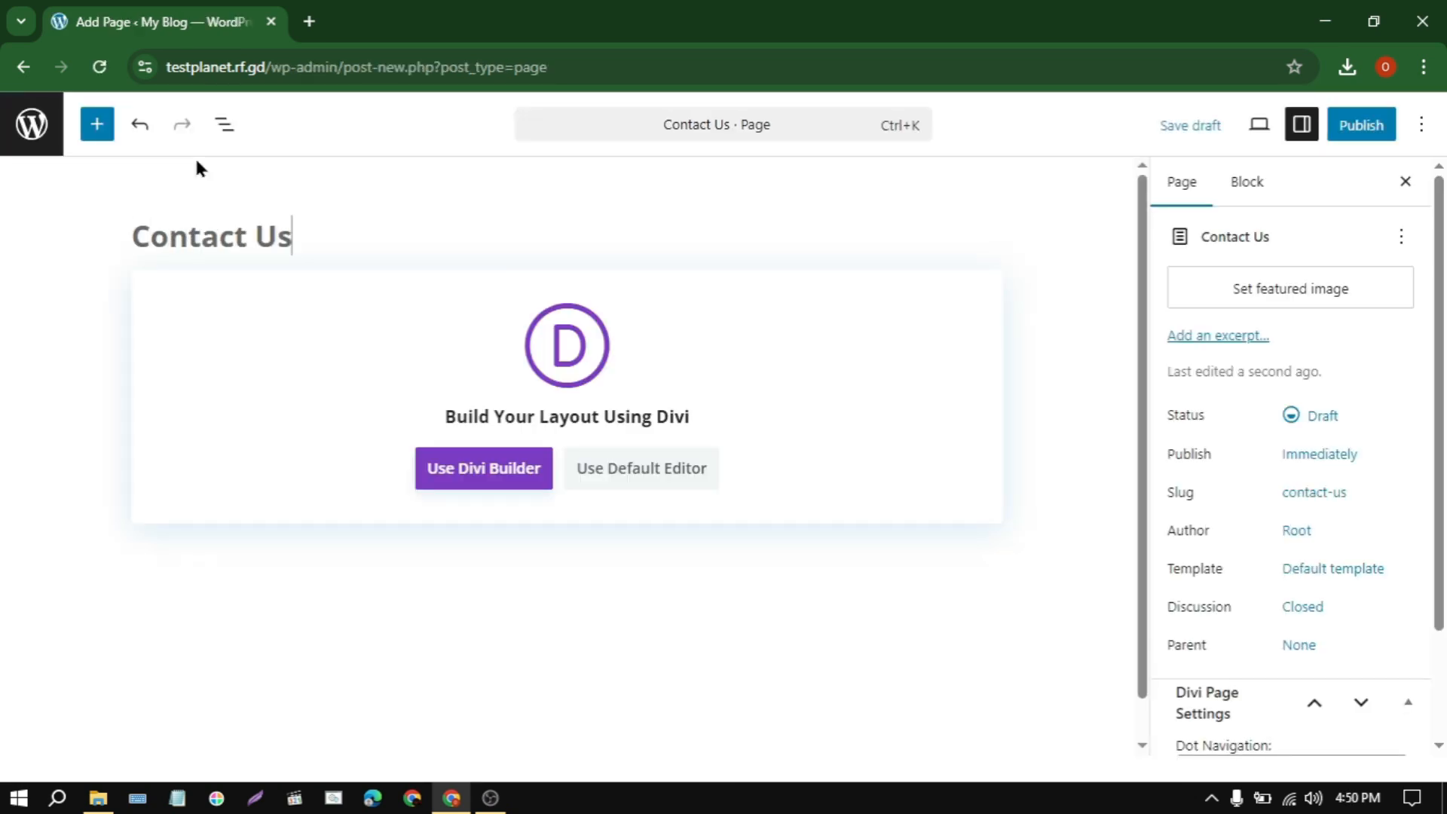
click(508, 473)
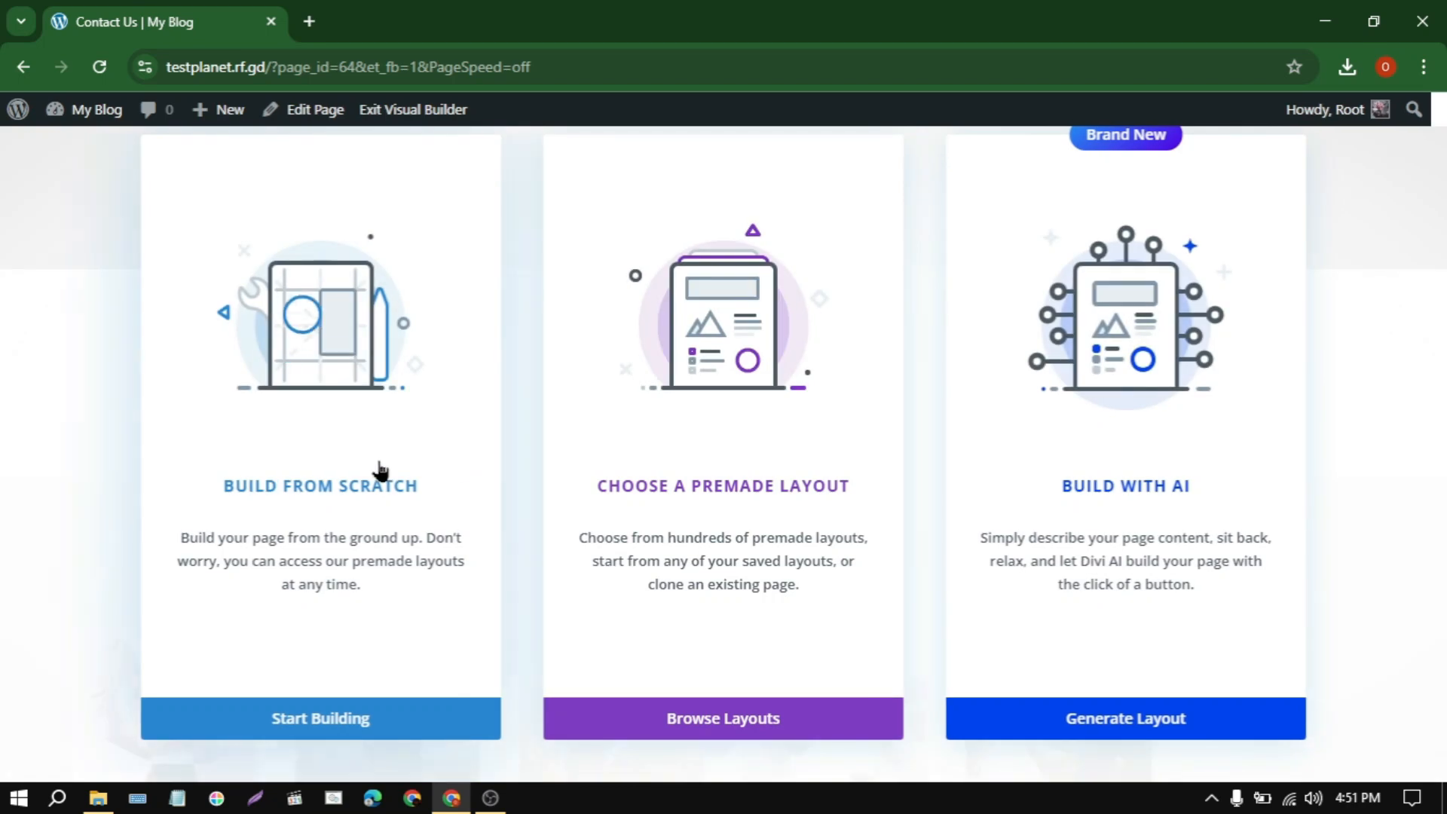
click(378, 471)
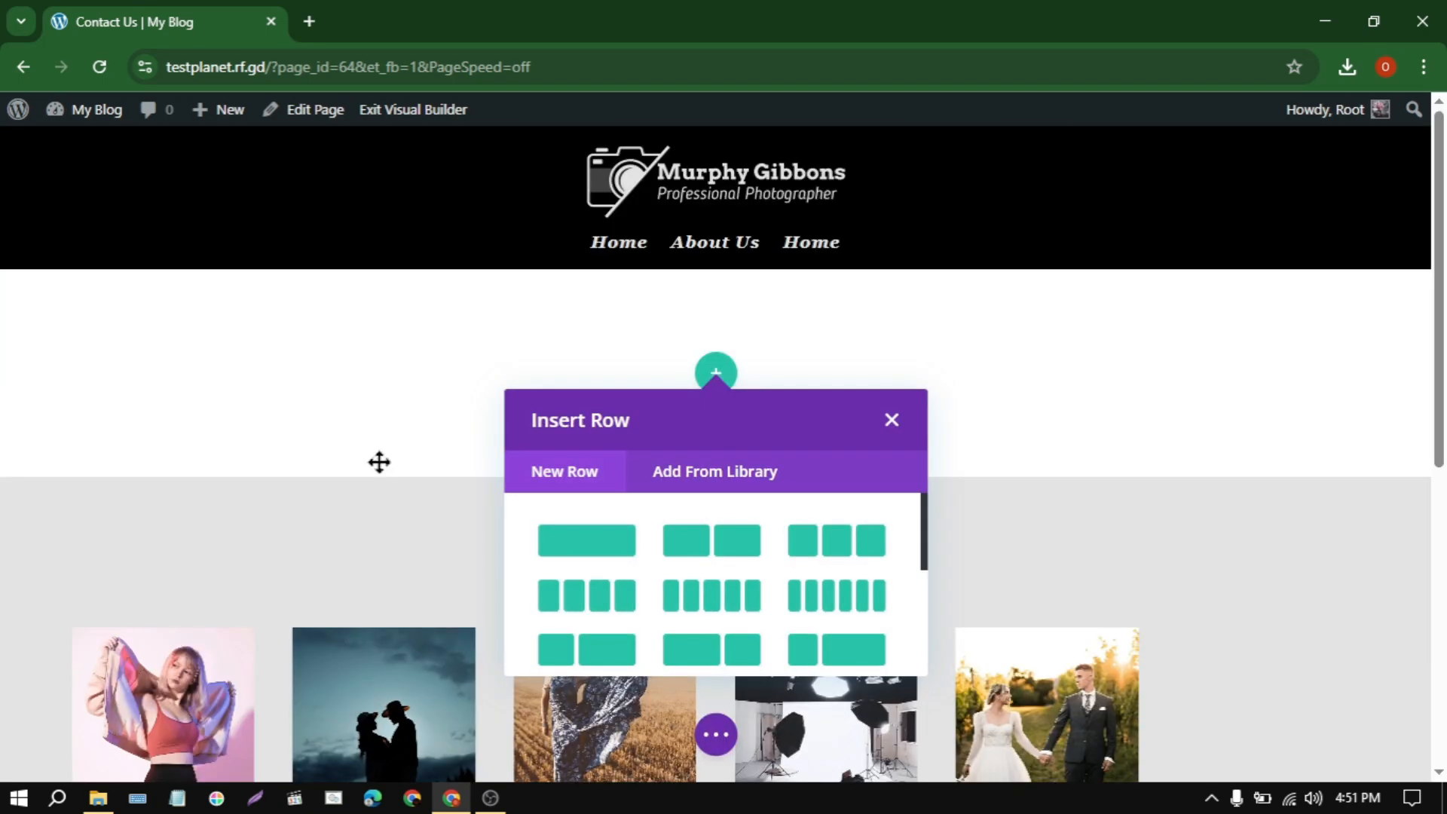
Step: Import the layout from Contact Us.json into the Contact Us page, replacing its existing content
click(716, 734)
click(927, 742)
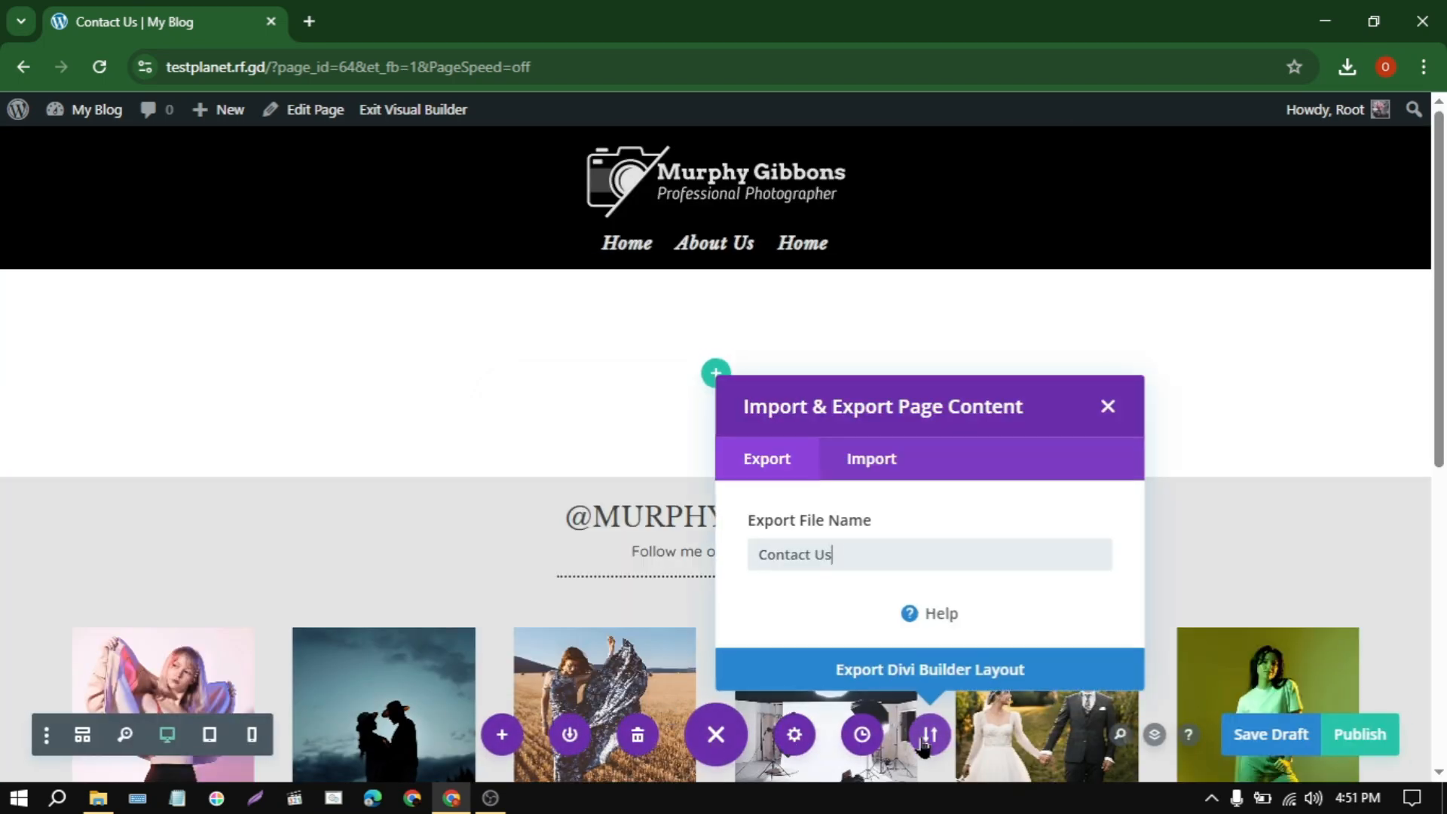
click(874, 458)
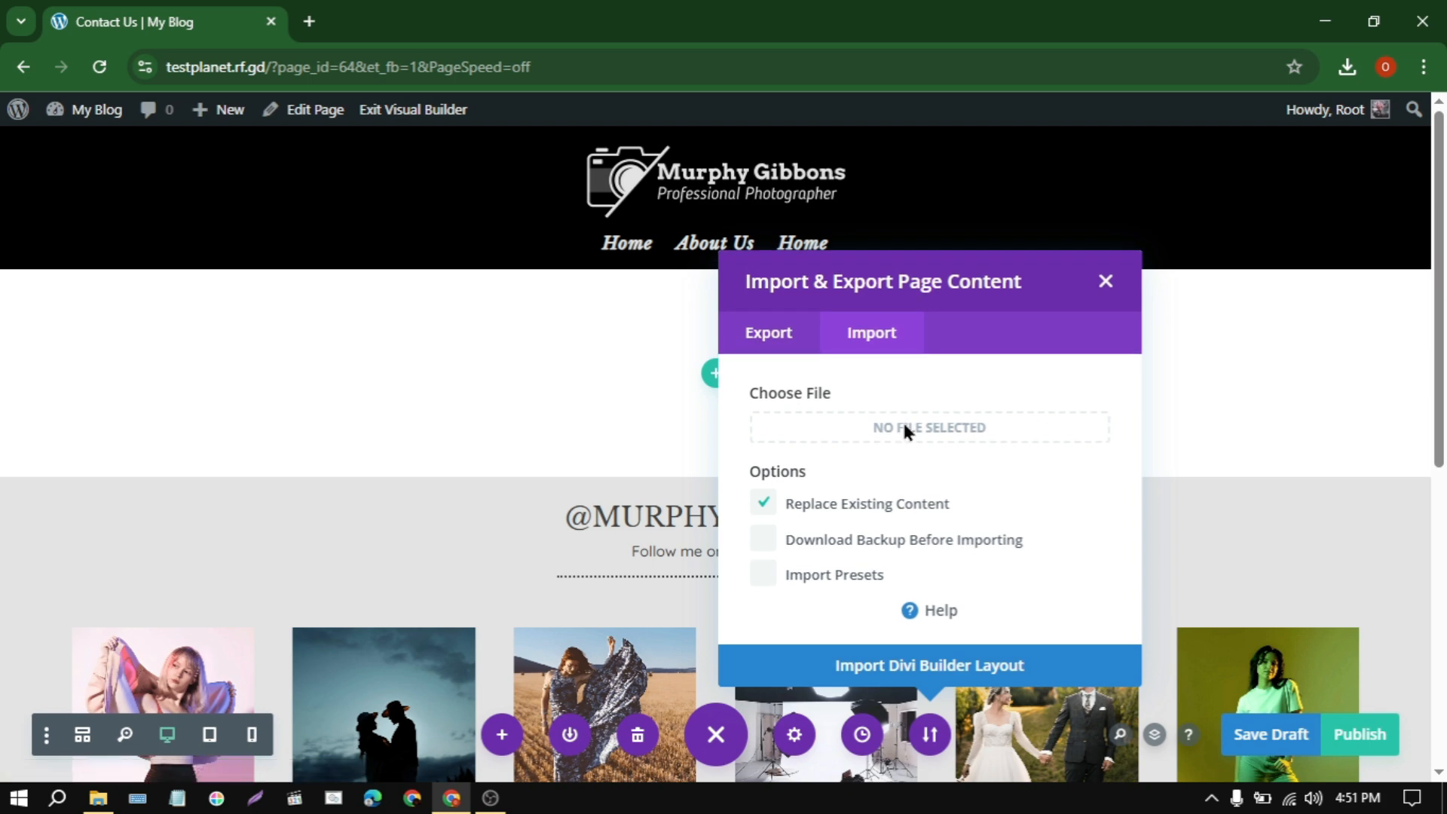
click(904, 426)
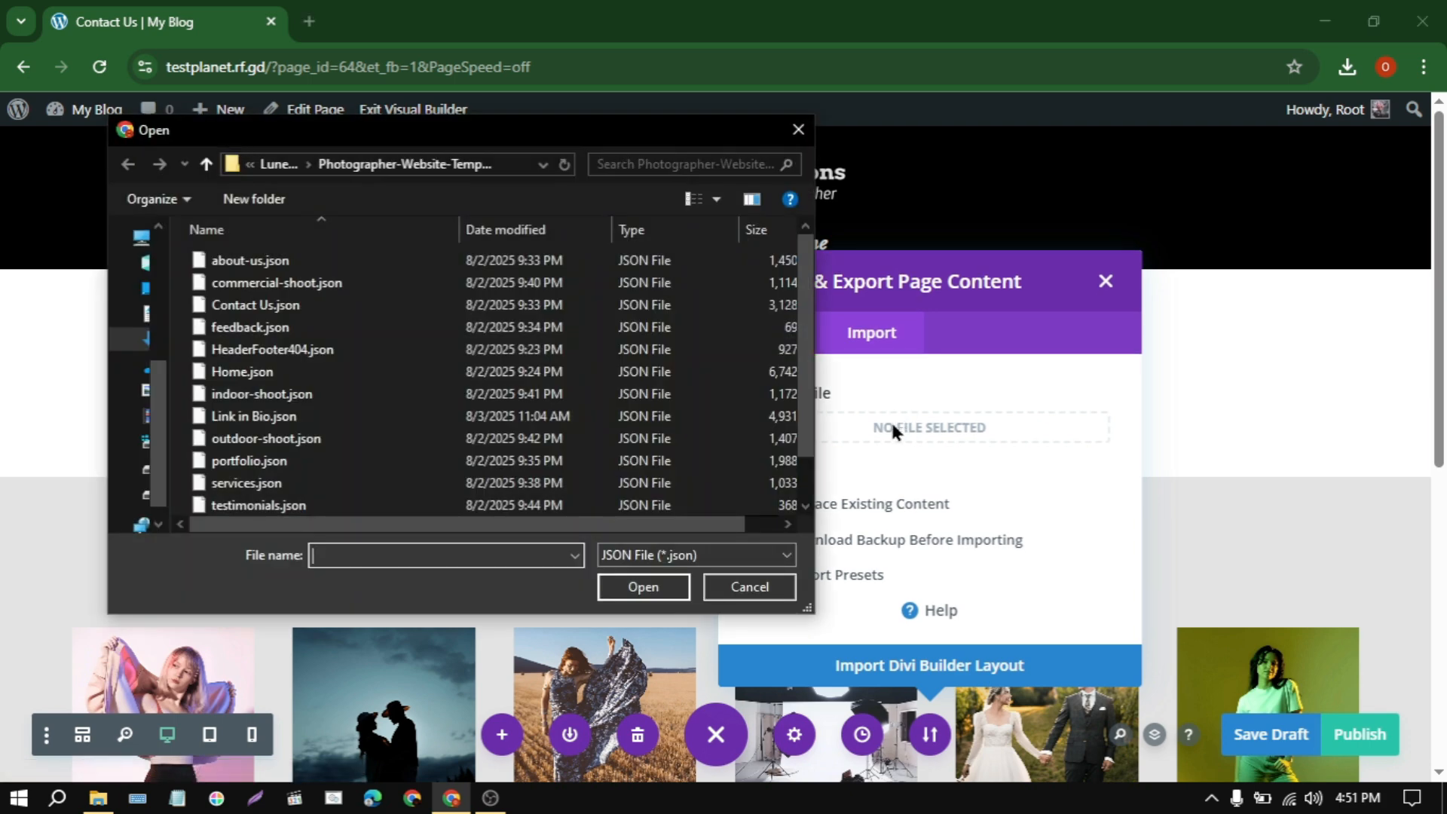
double_click(302, 307)
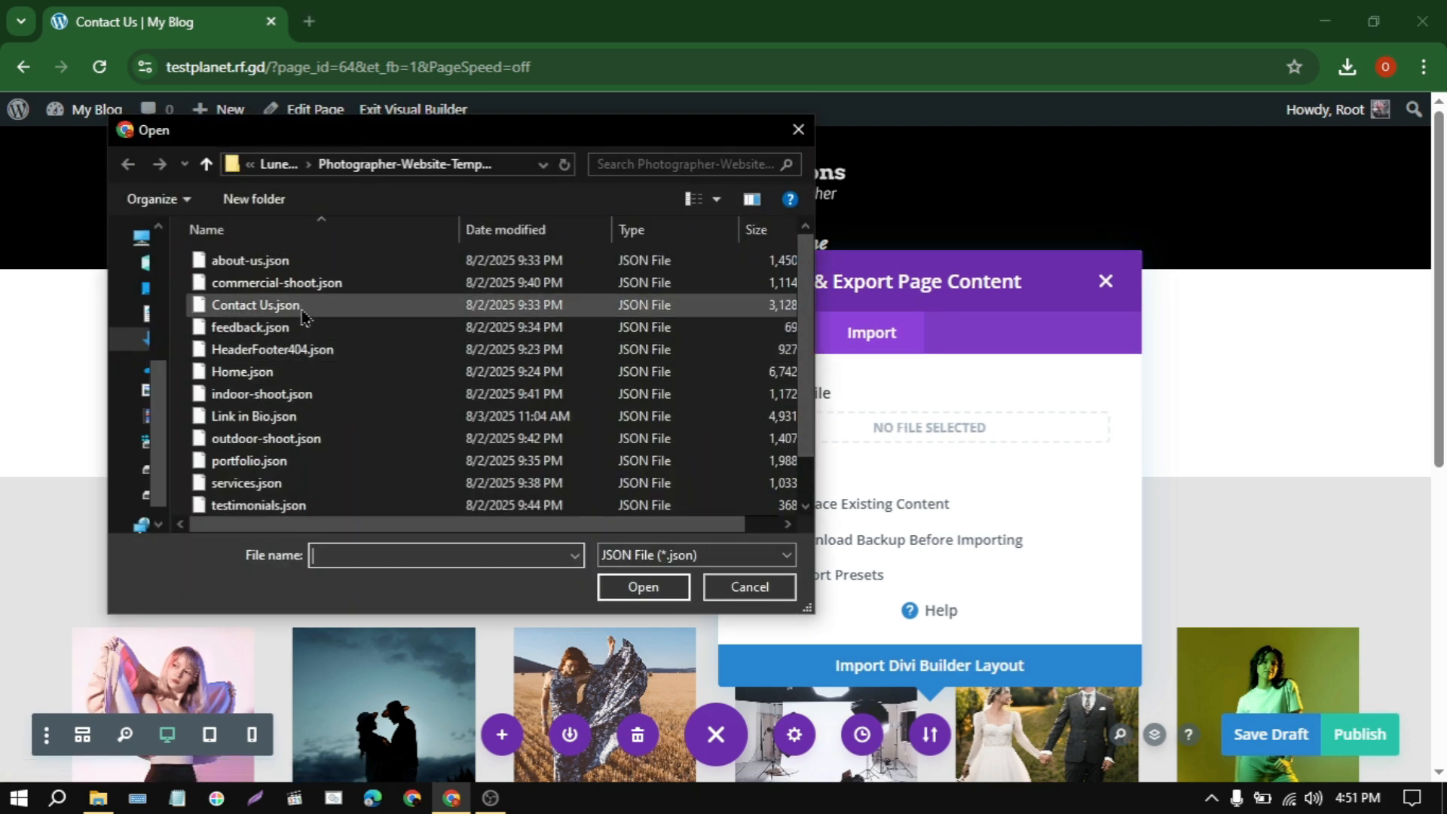
click(1010, 673)
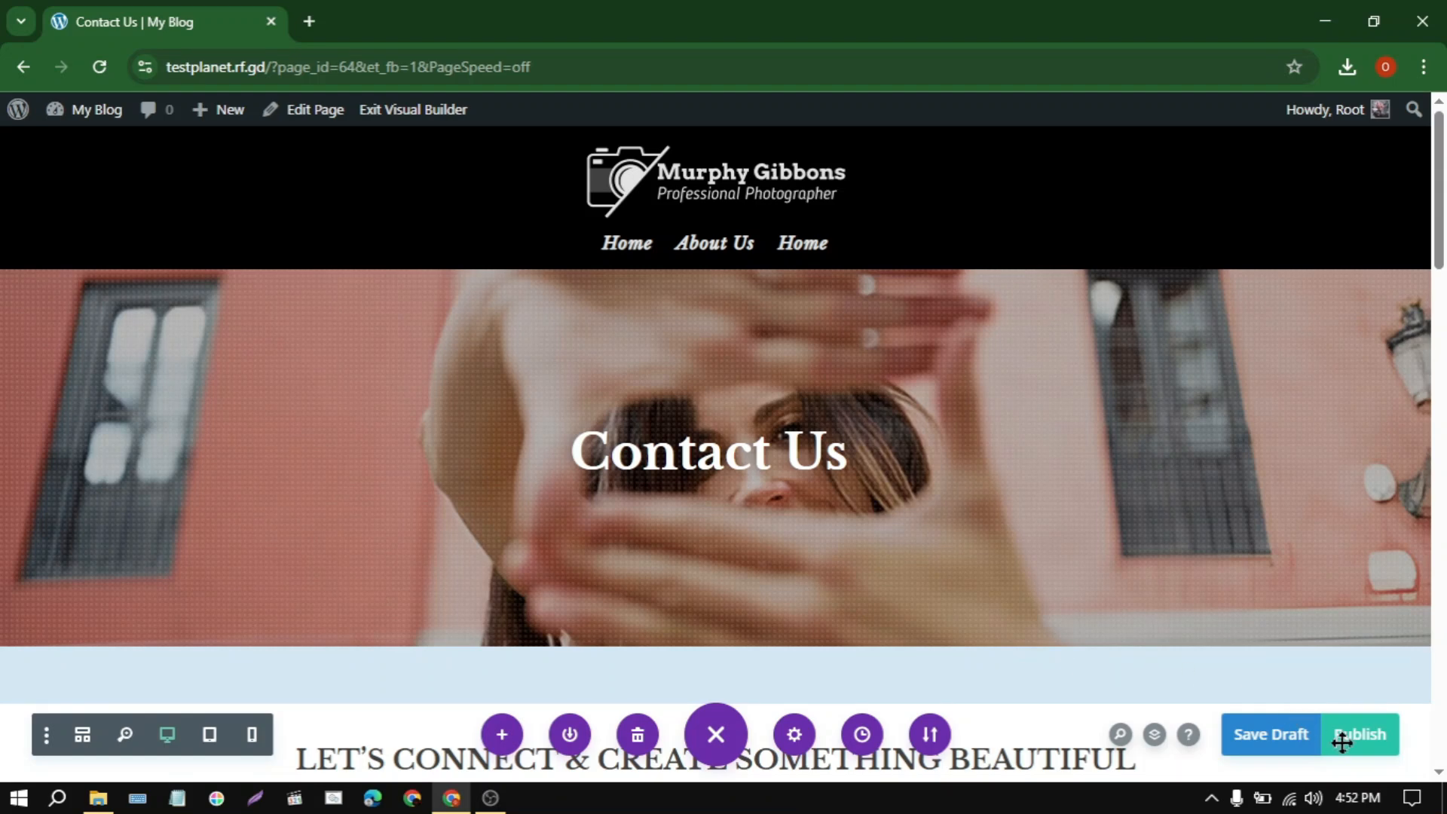
Step: Publish the Contact Us page and look over its imported layout, including the contact form section
scroll(1116, 607, down, 10)
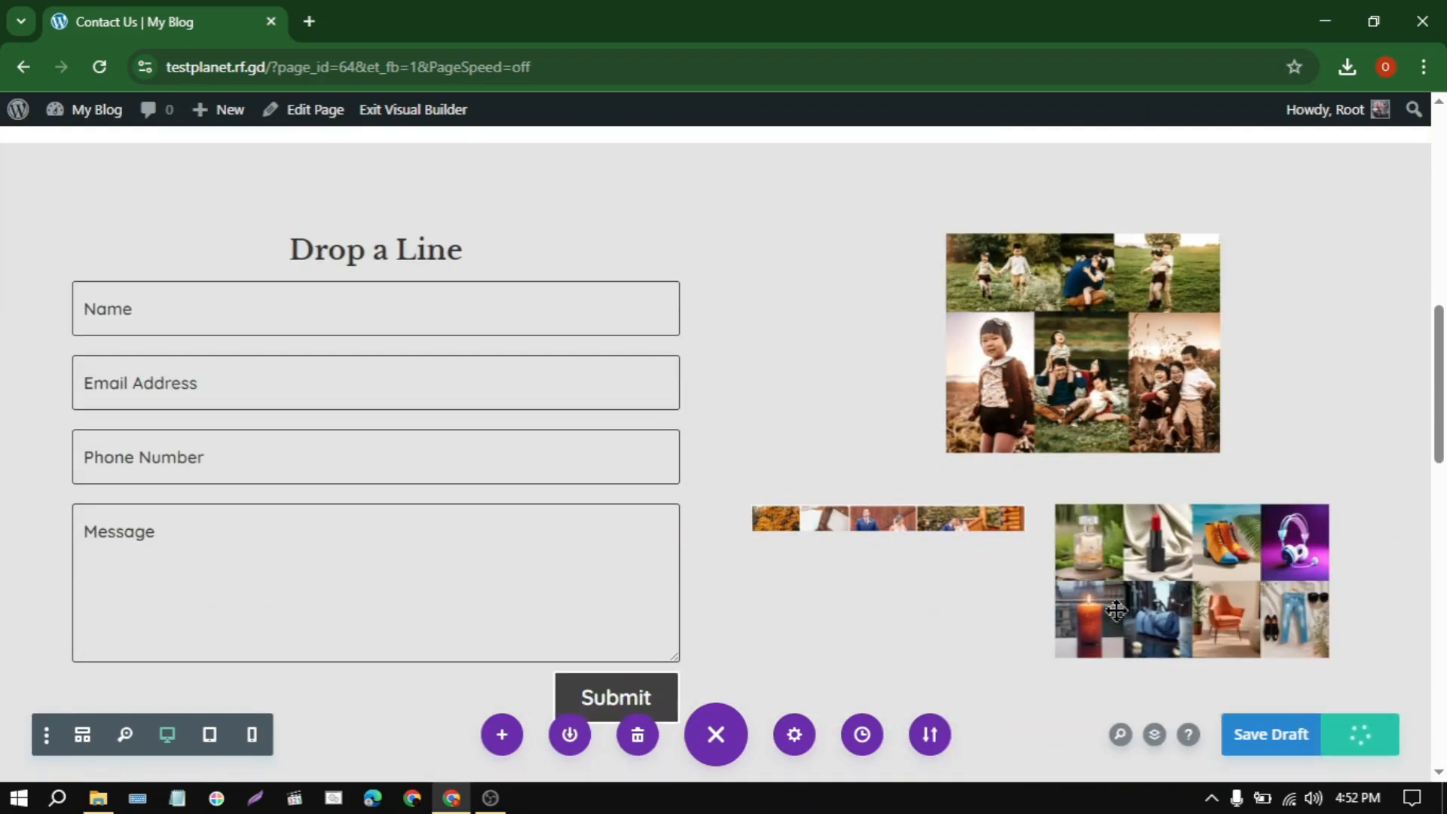
scroll(1101, 537, down, 5)
scroll(796, 647, up, 12)
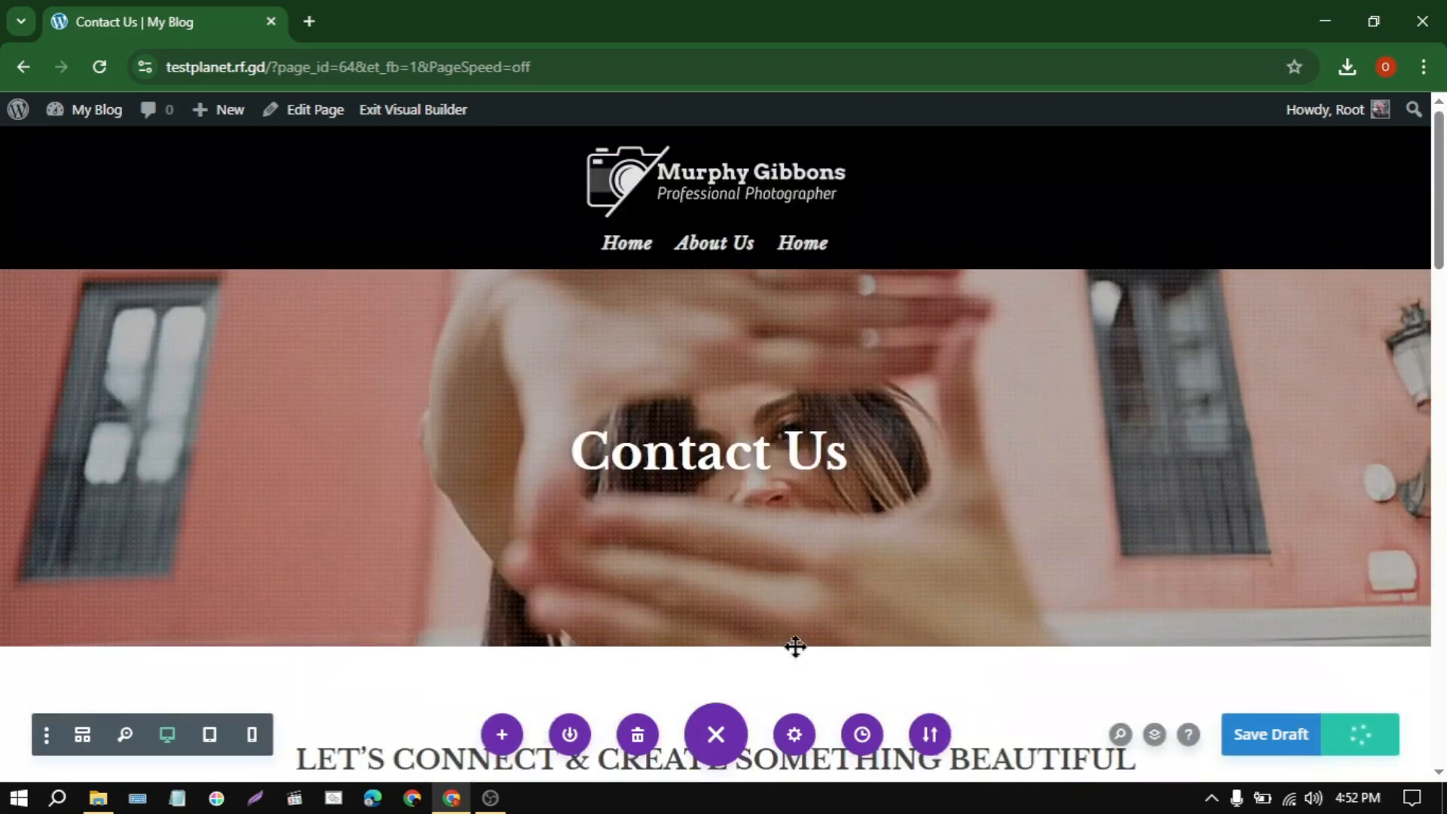
scroll(797, 542, down, 4)
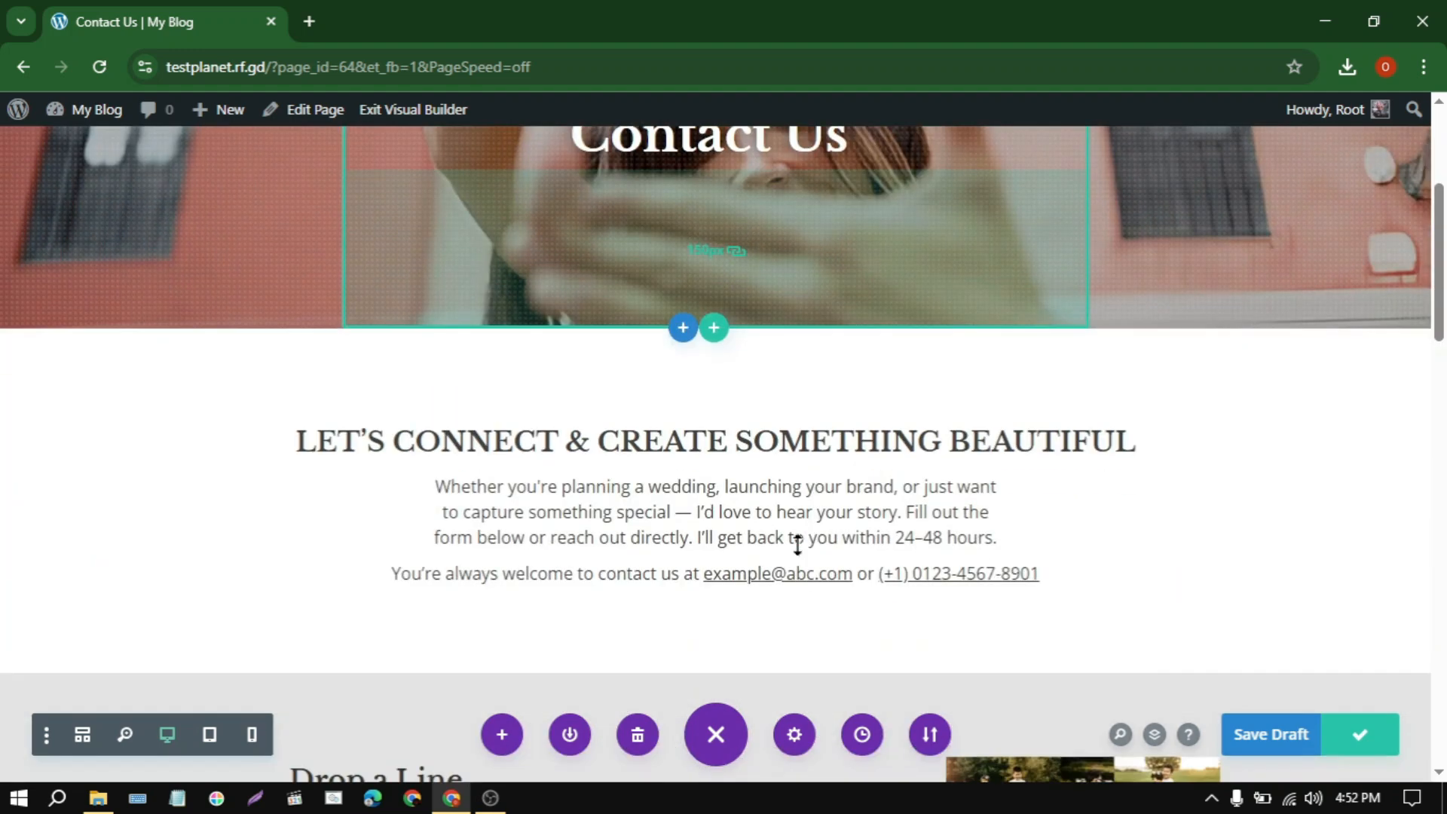
scroll(1296, 618, up, 4)
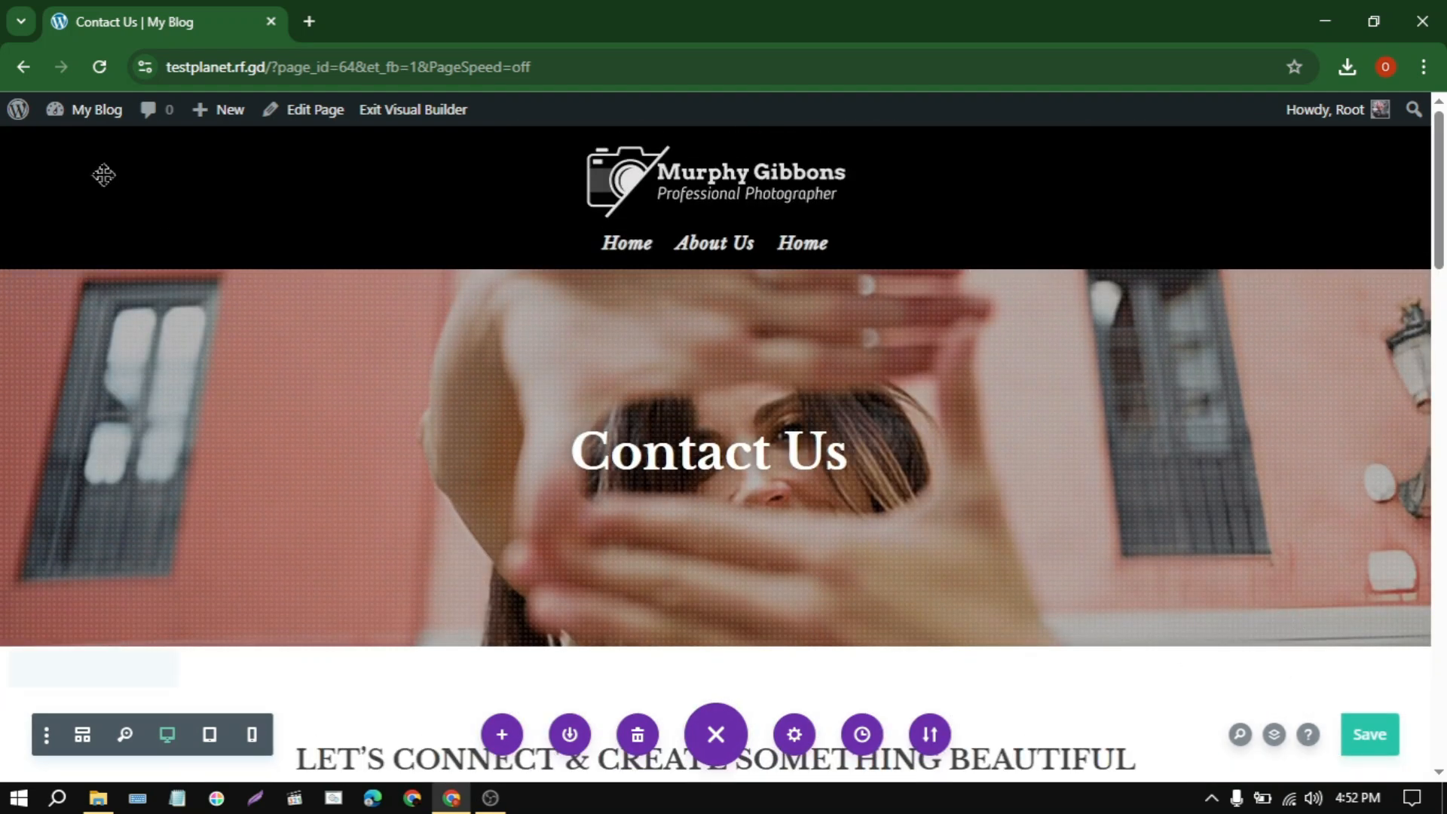
Step: Create a new page titled Services and start building it from scratch with Divi Builder
mouse_move(211, 110)
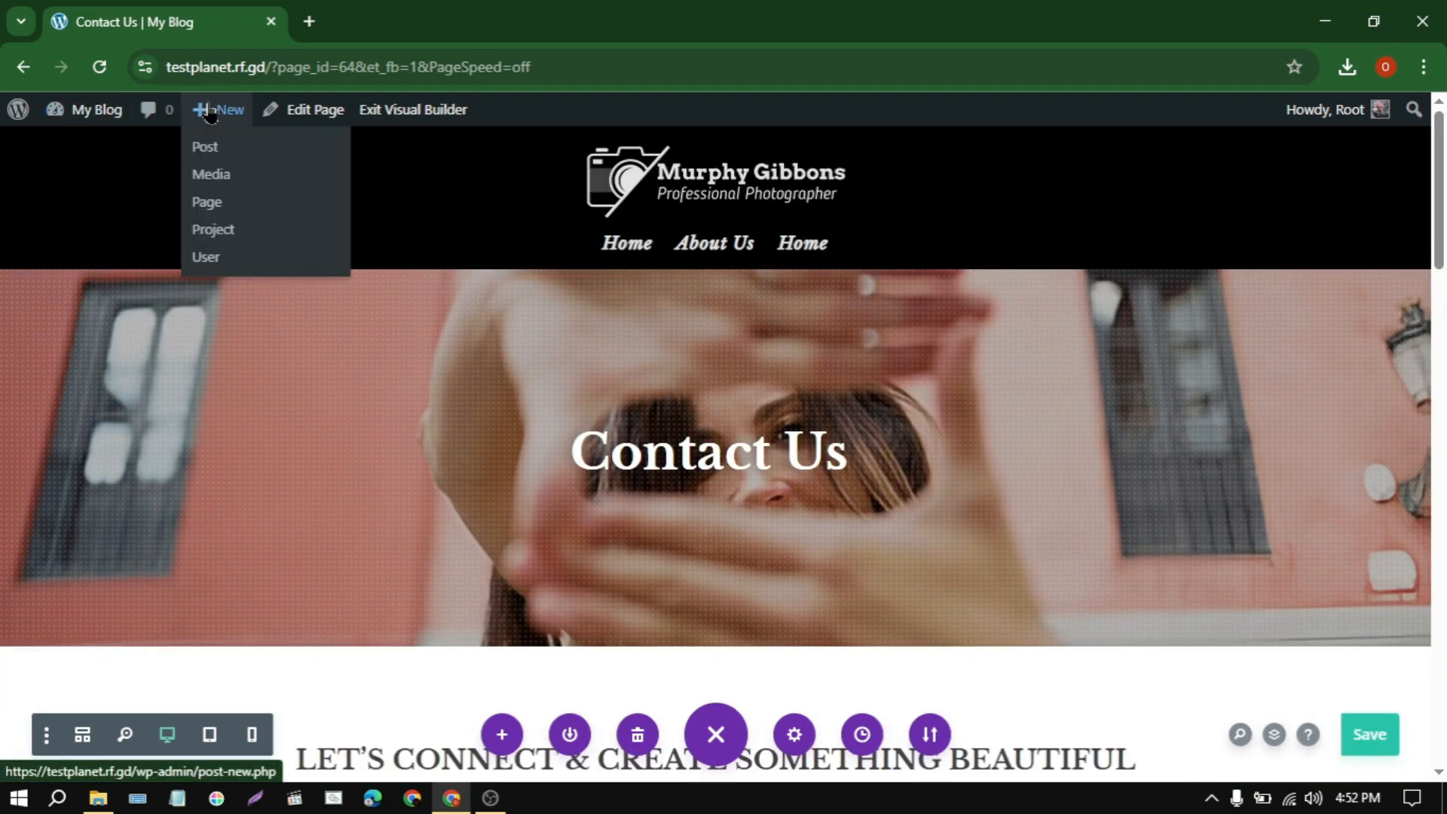
click(208, 203)
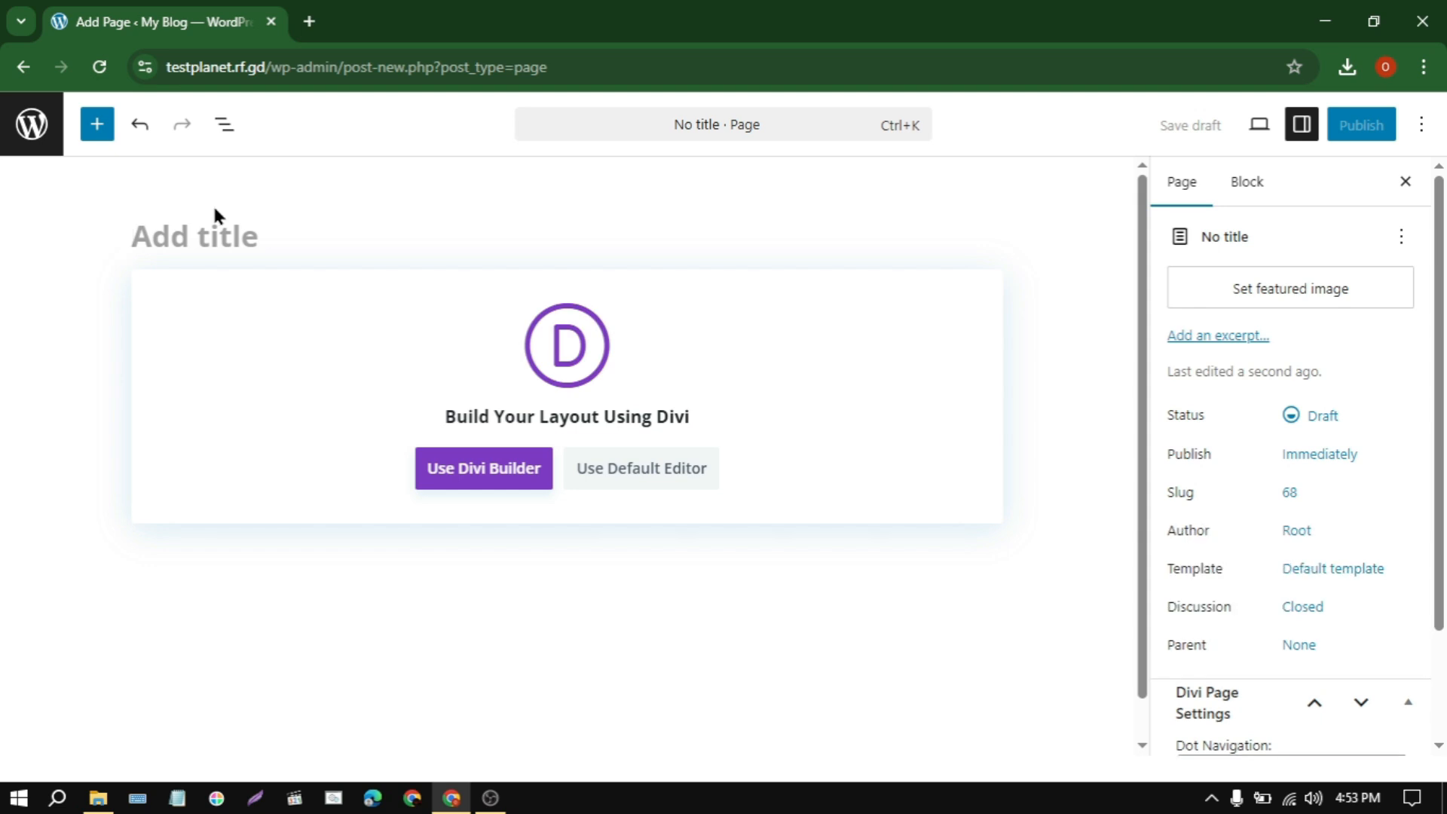
text(Services)
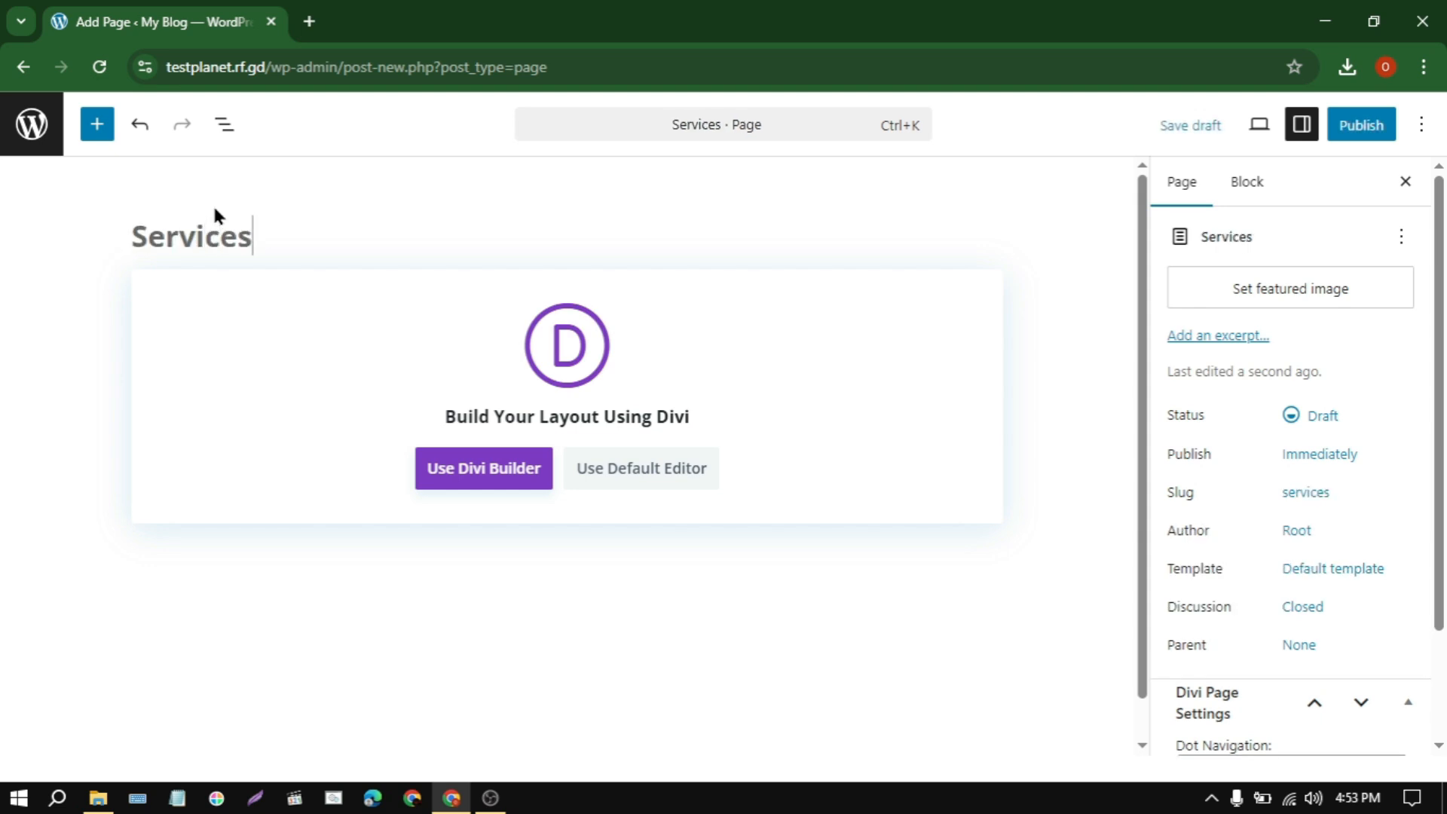
click(510, 466)
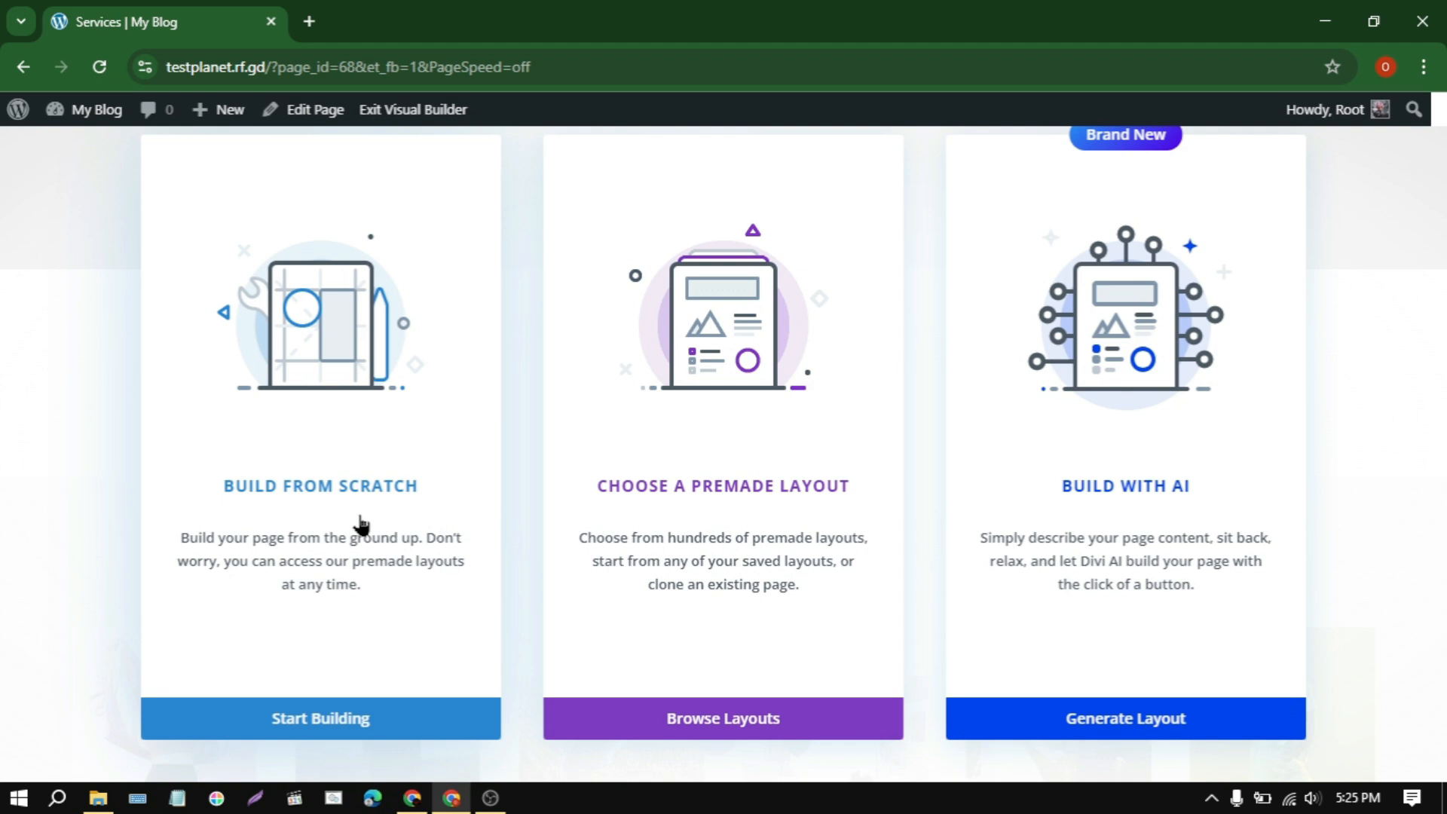
click(362, 526)
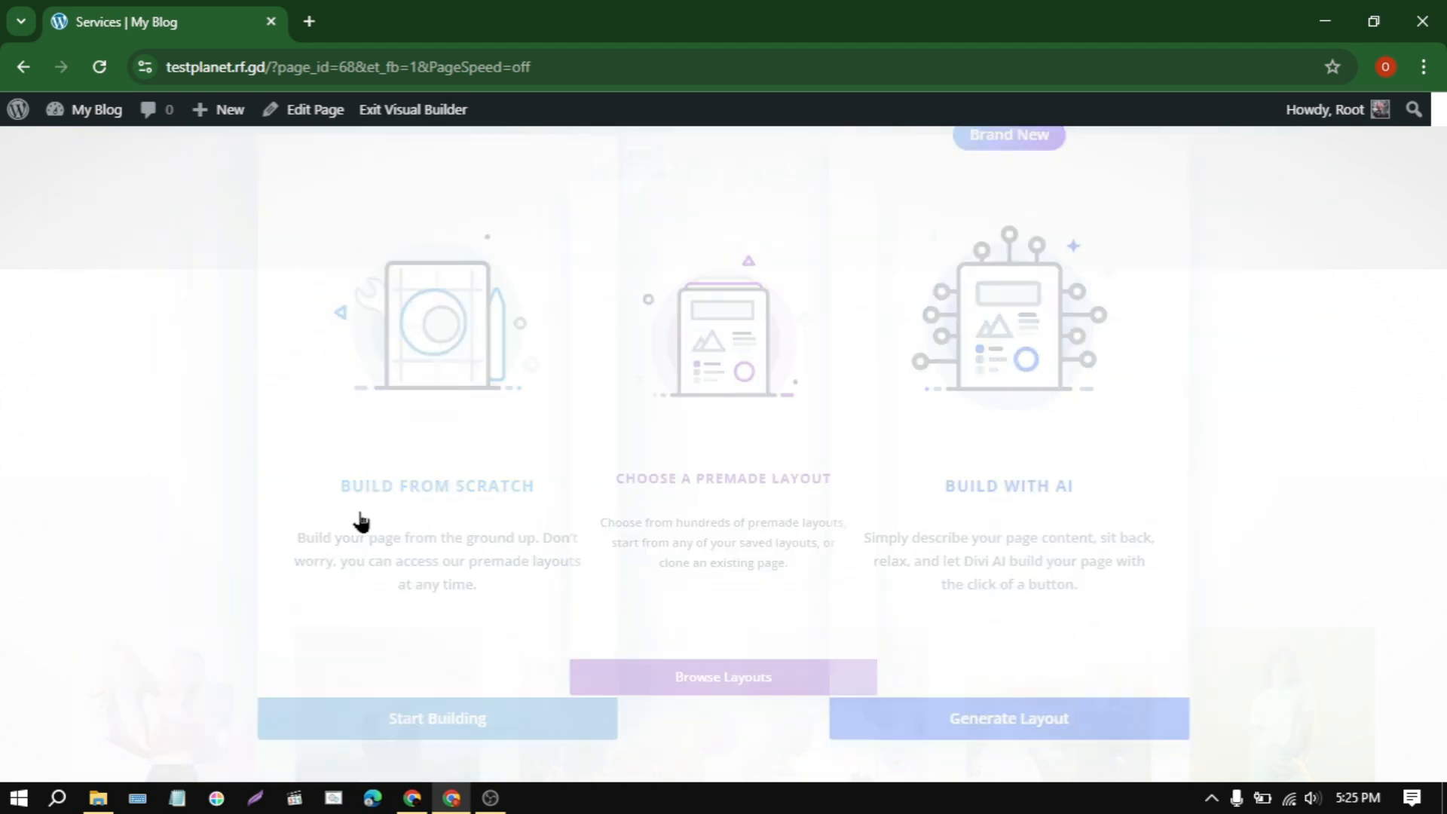
Step: Import the layout from services.json into the Services page, replacing its existing content
click(720, 735)
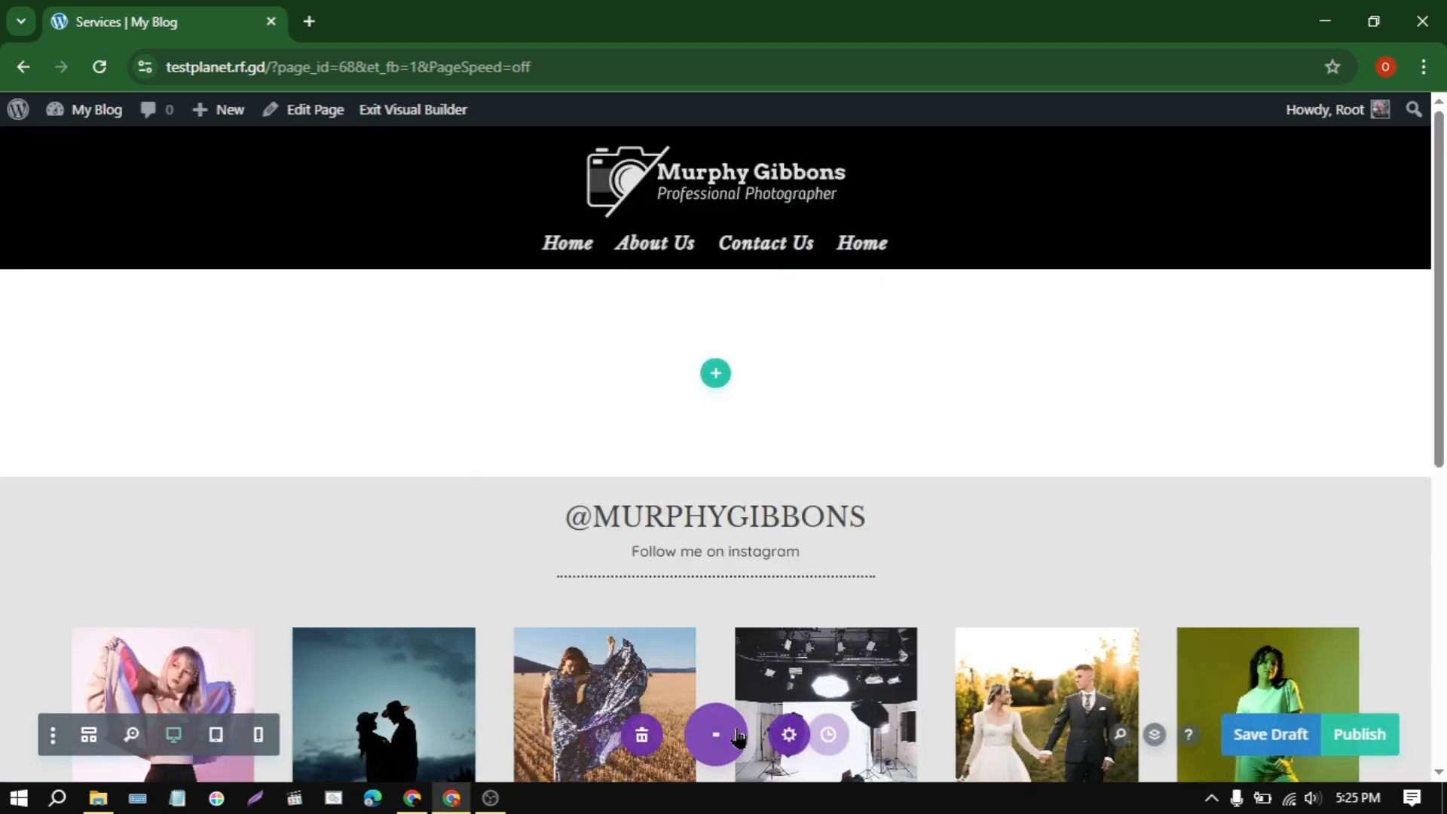
click(930, 735)
click(877, 469)
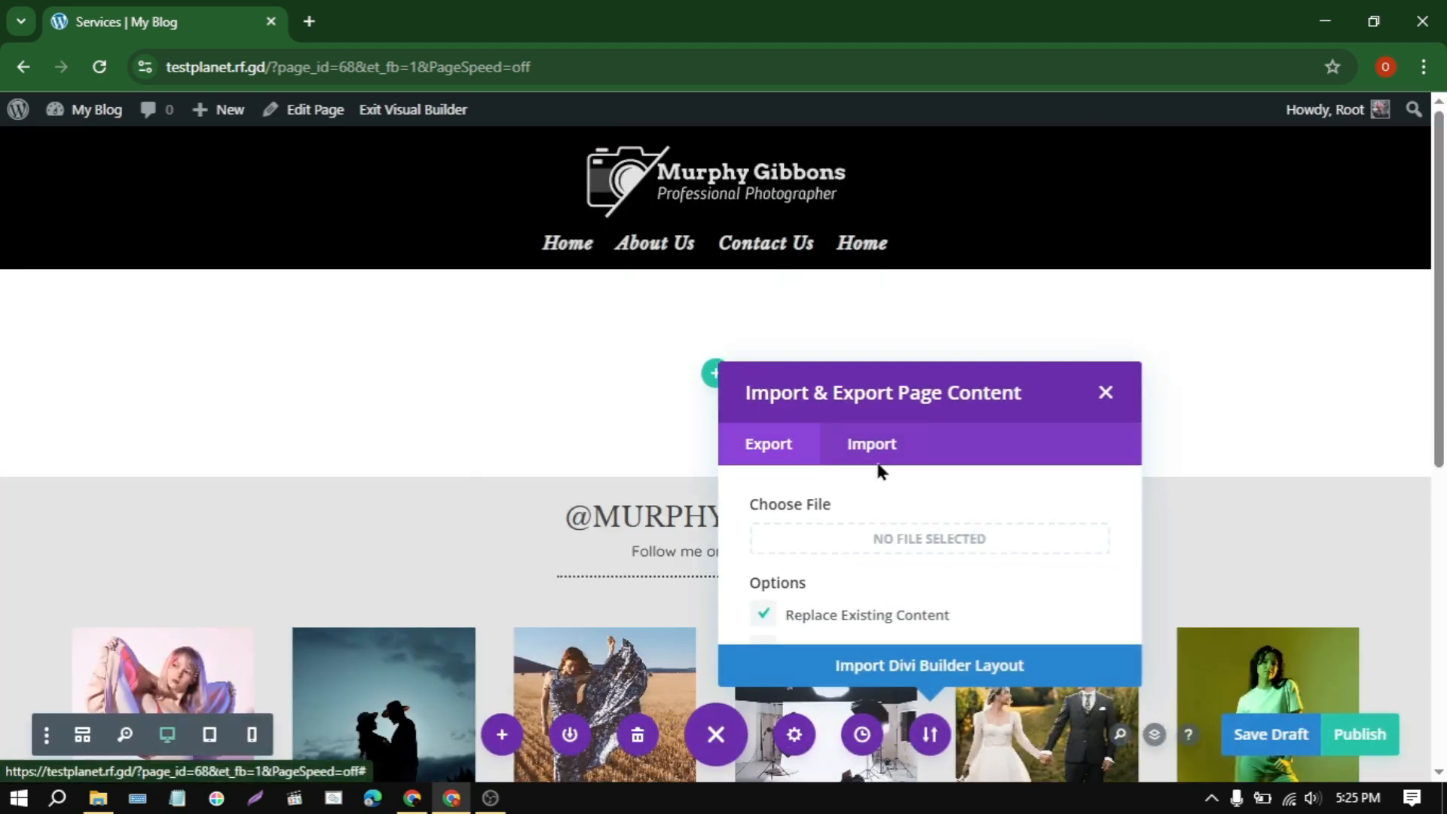
click(914, 432)
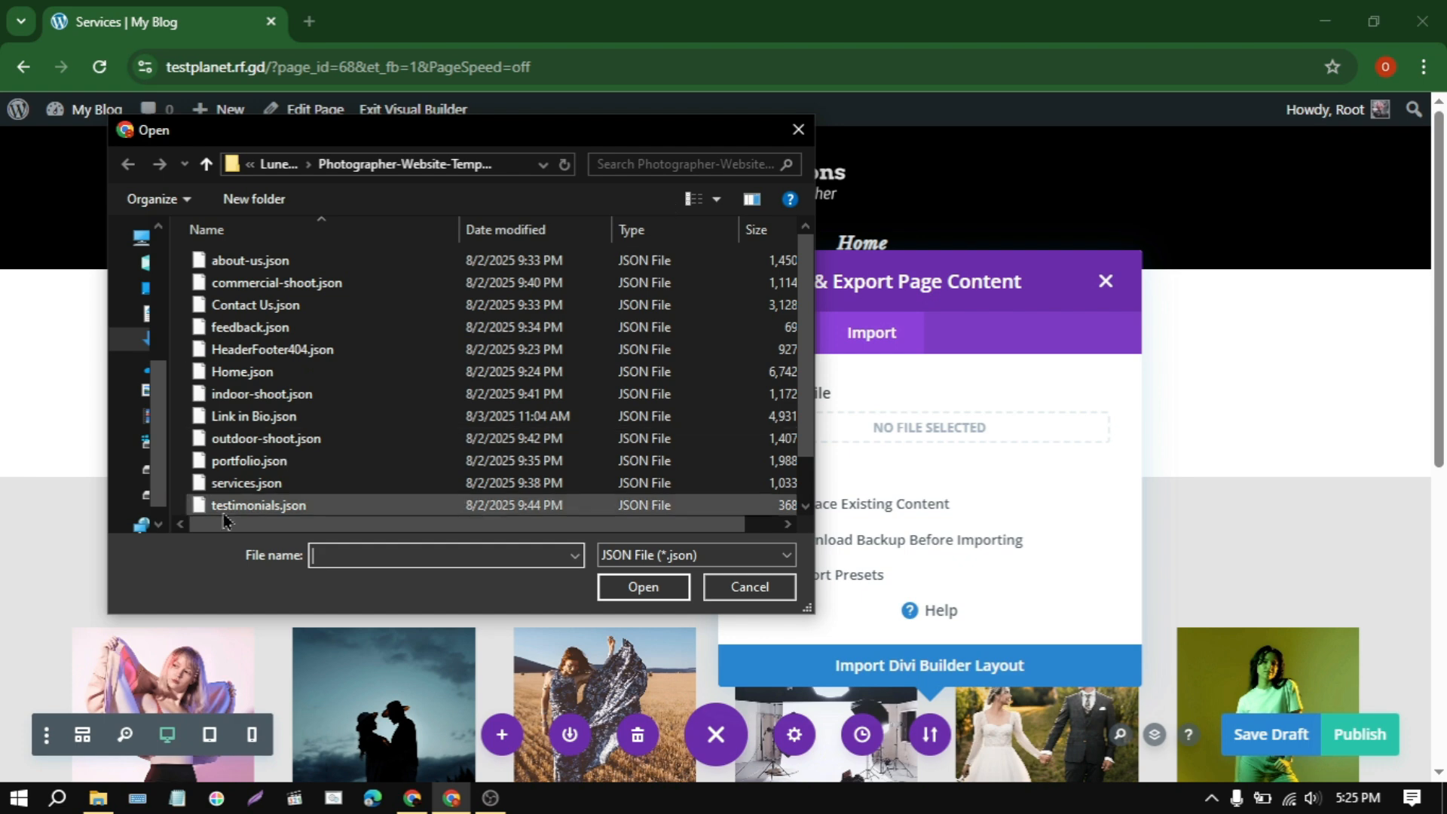
click(254, 486)
click(678, 580)
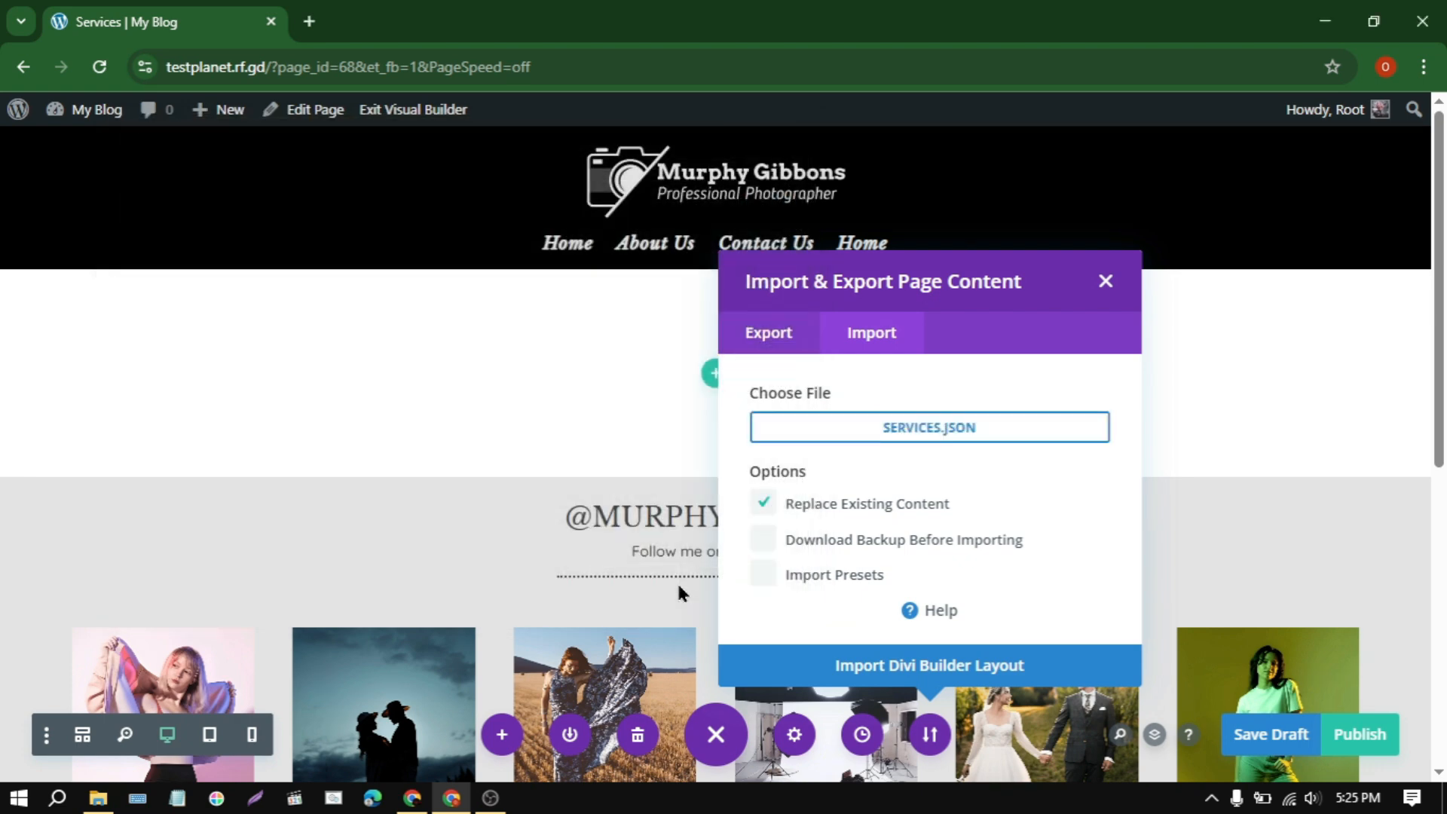
click(945, 658)
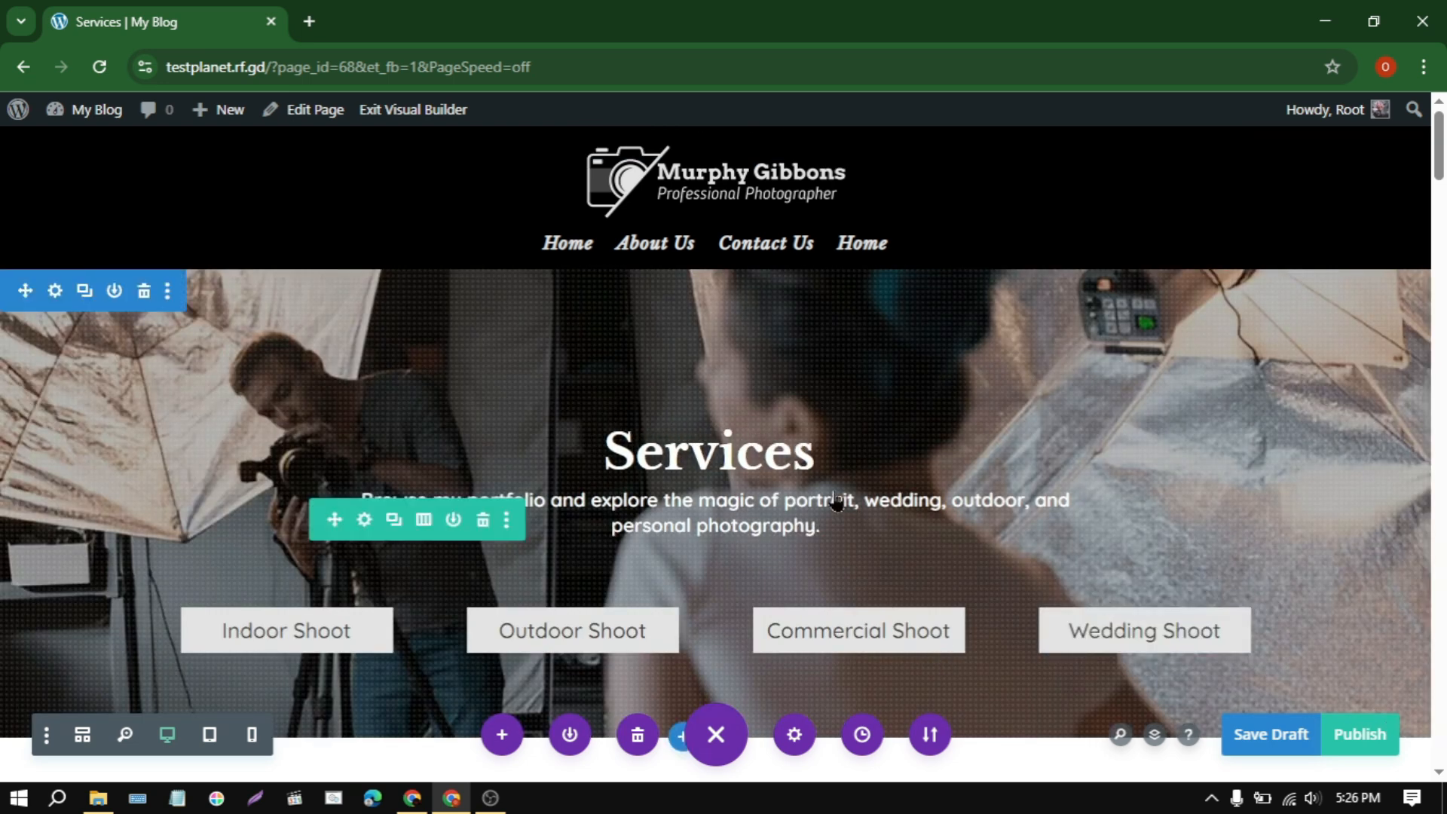
Step: Look over the imported Services layout and publish the Services page
scroll(836, 494, down, 6)
scroll(836, 493, up, 4)
scroll(836, 494, up, 3)
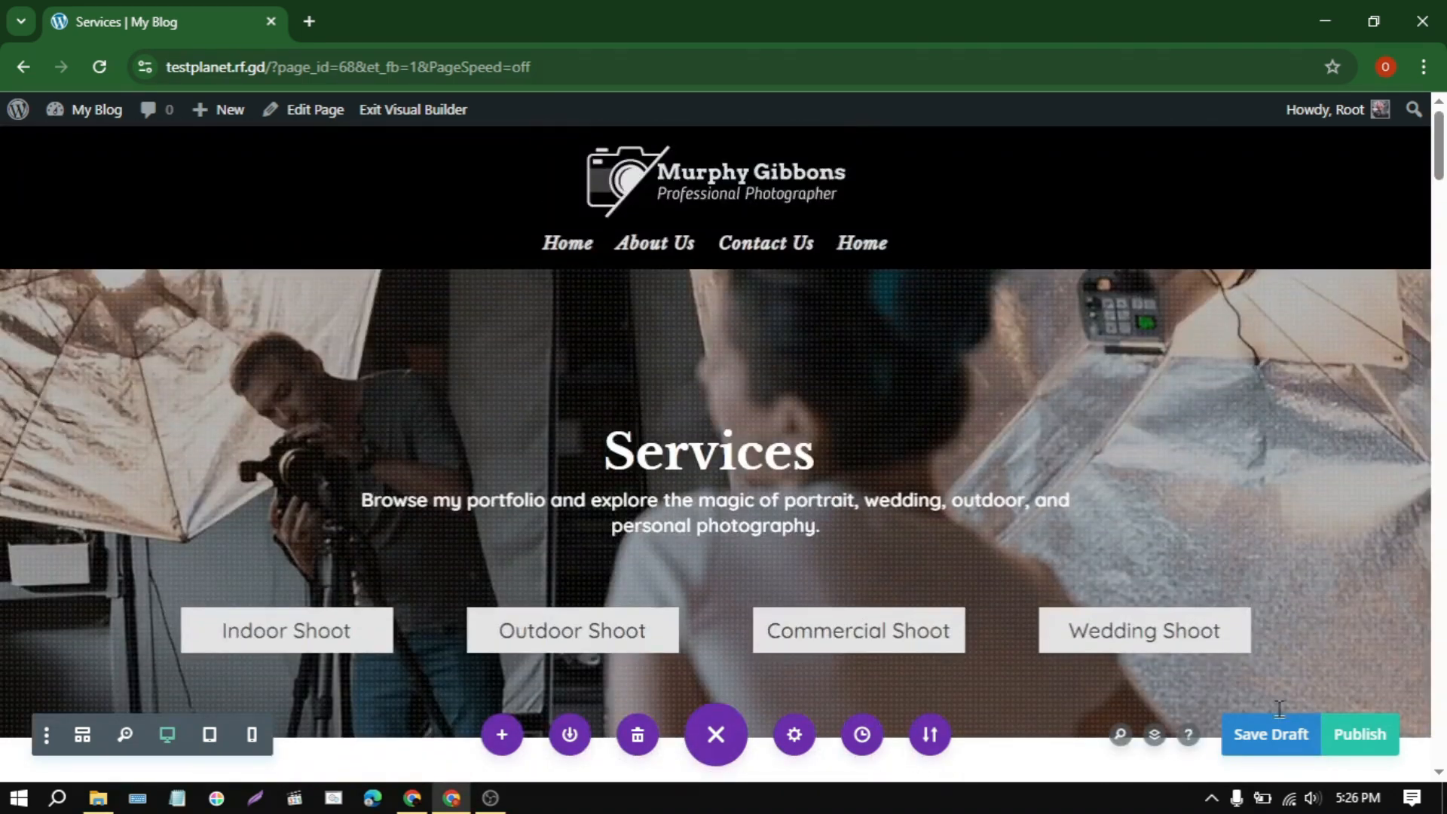
click(1376, 742)
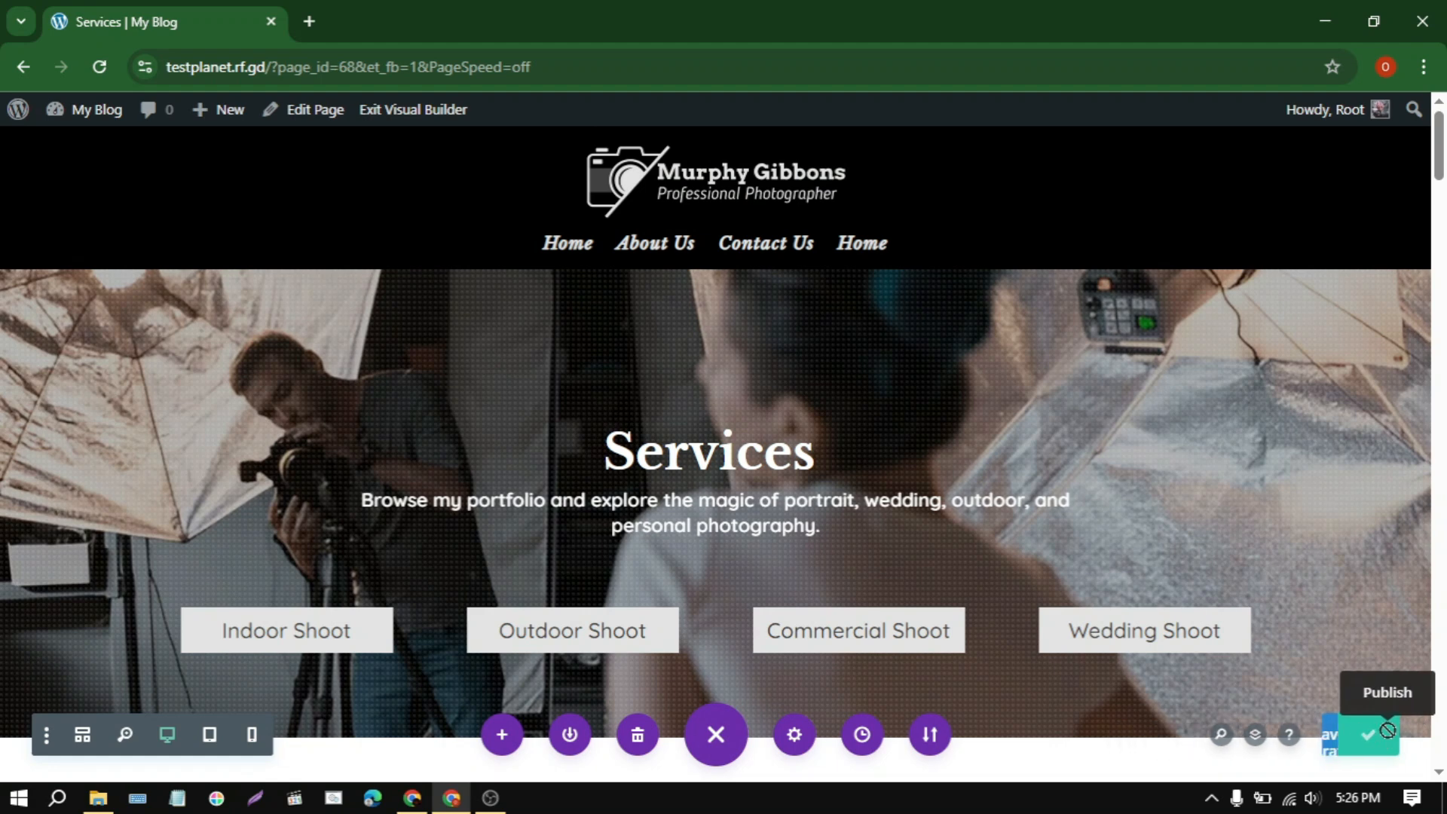
Step: Create a new page titled Indoor Shoot
mouse_move(230, 113)
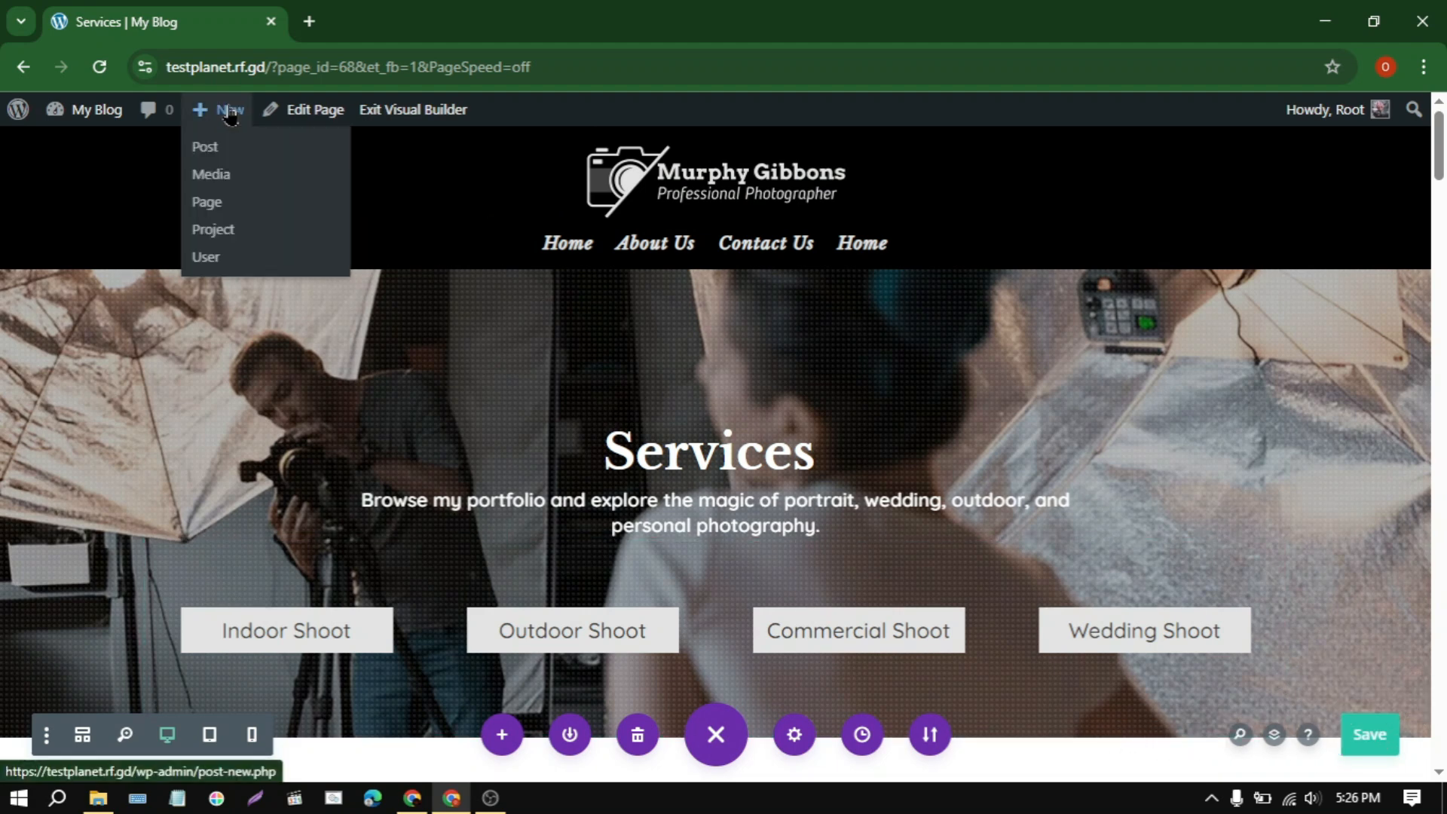
click(218, 201)
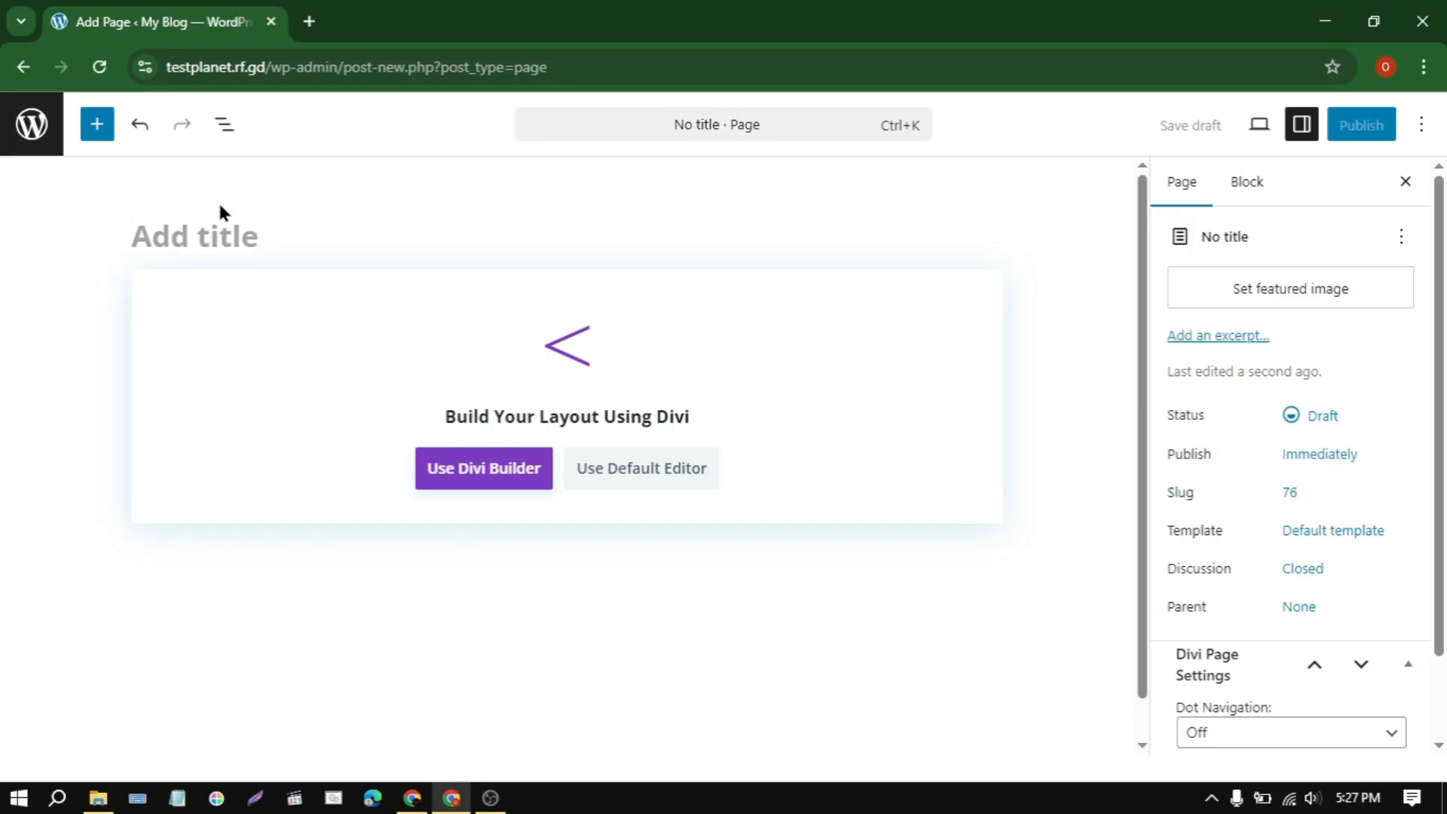
text(Indoor )
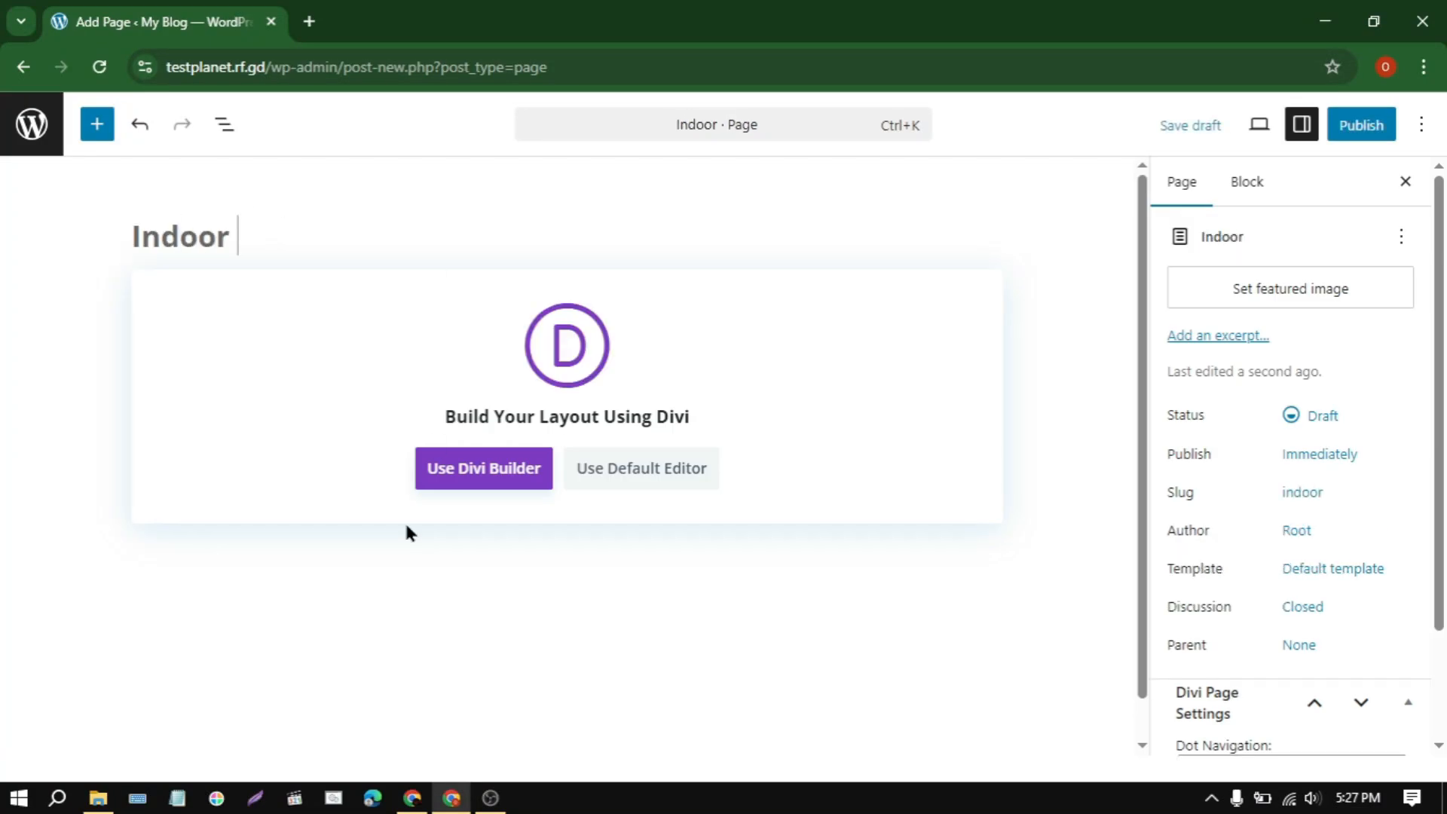
text(Shoot)
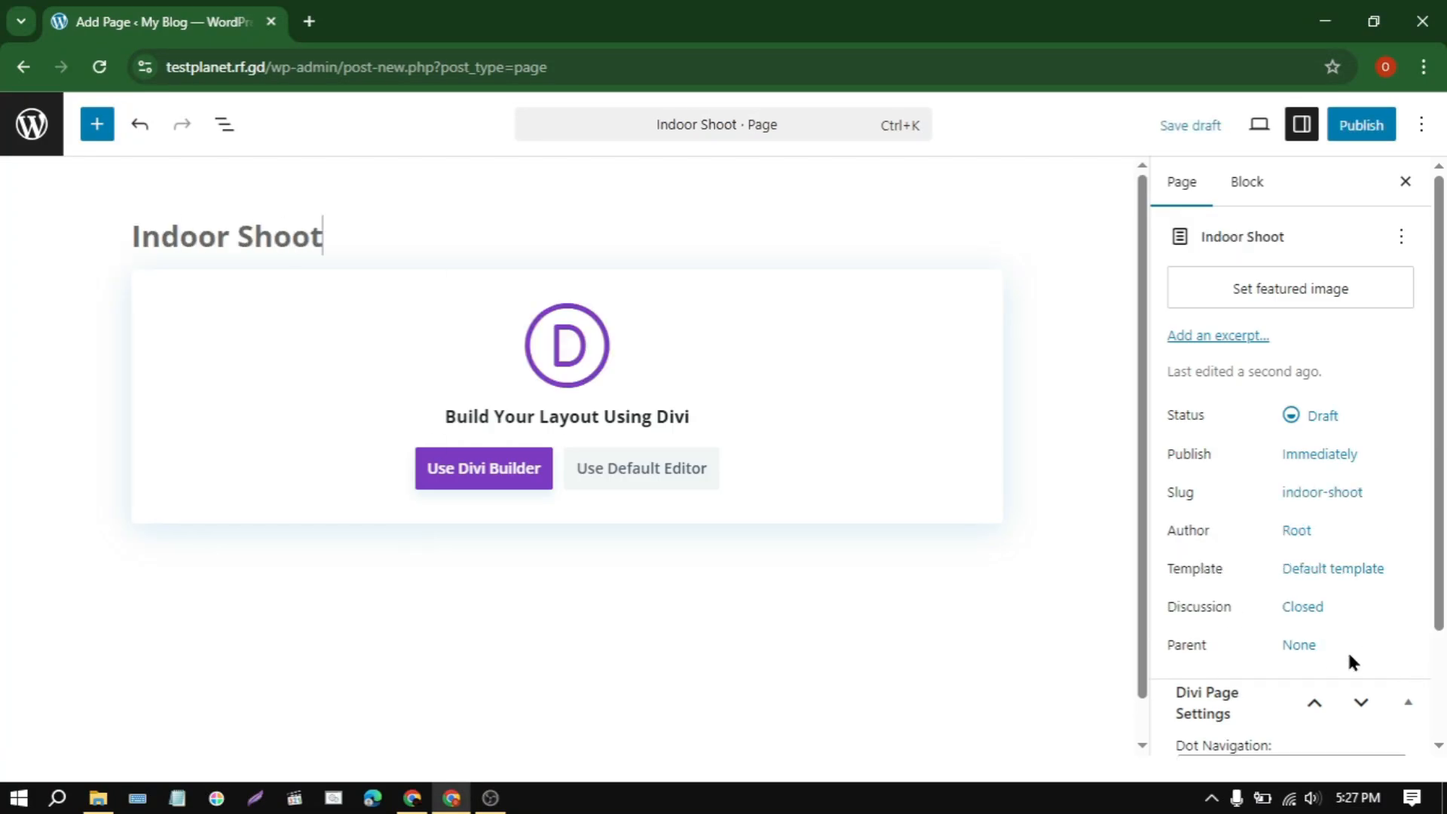
Step: Set Services as the parent of the Indoor Shoot page and start building it from scratch with Divi Builder
click(1298, 645)
click(902, 595)
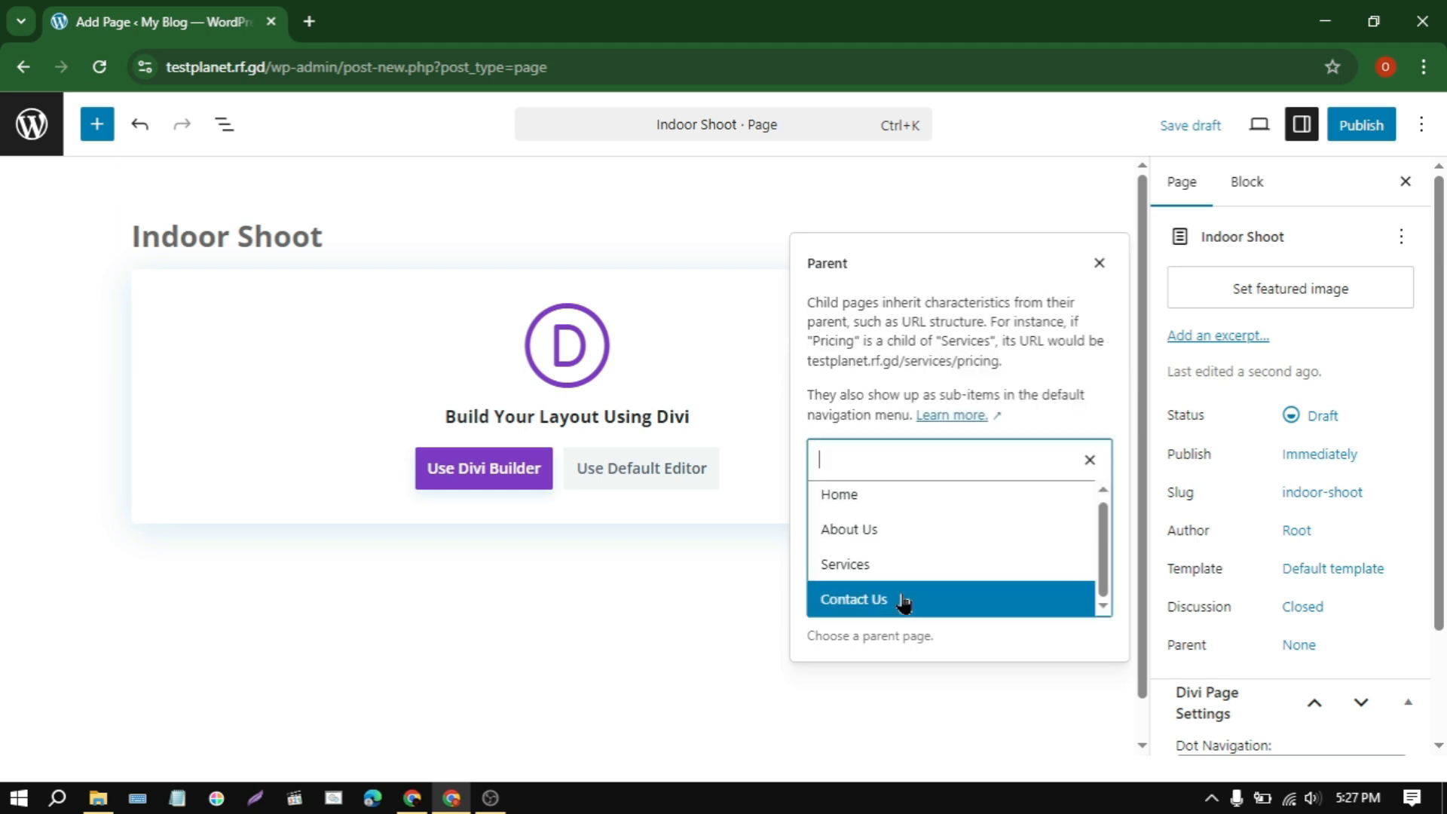
click(879, 571)
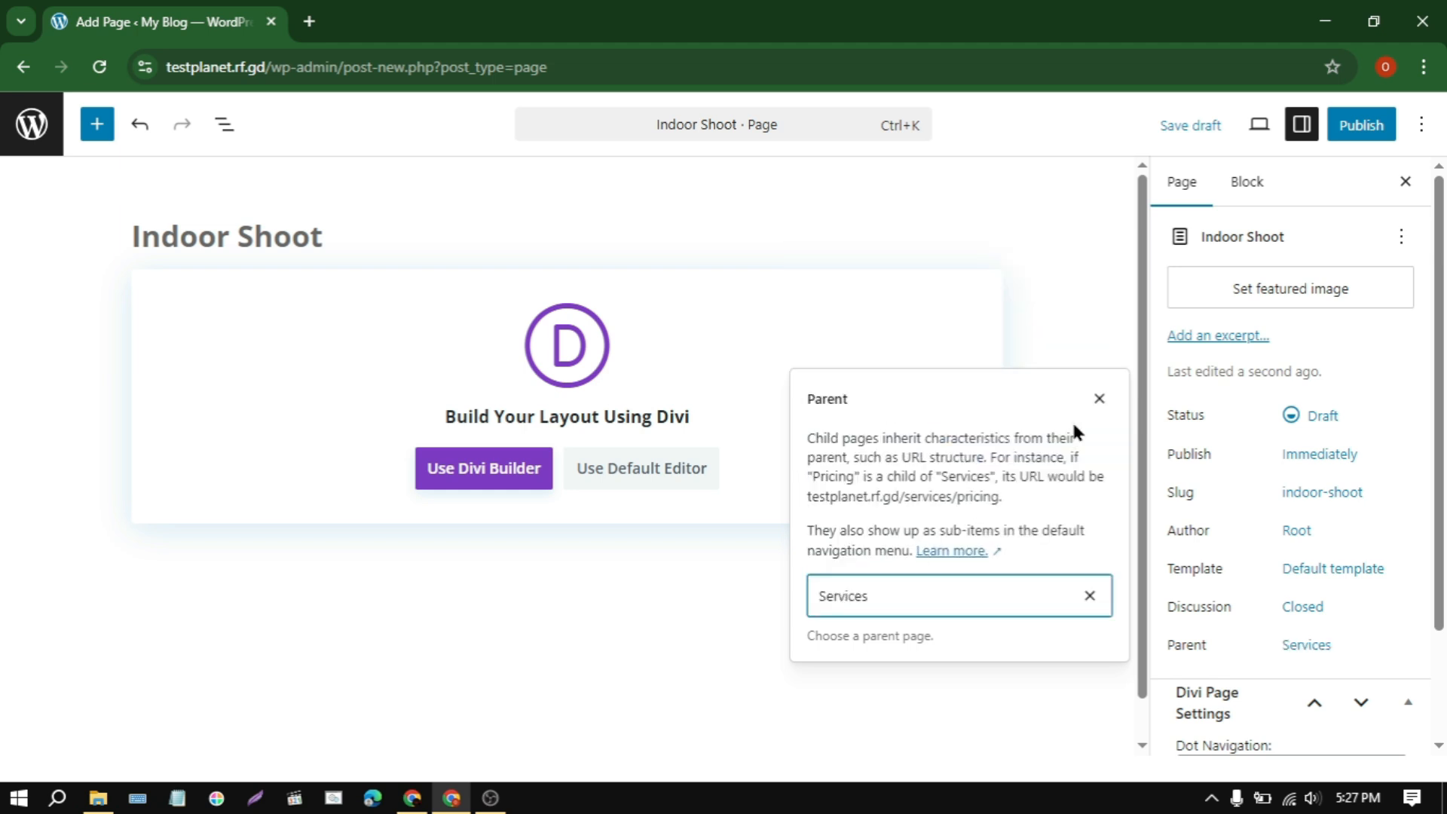
click(1098, 399)
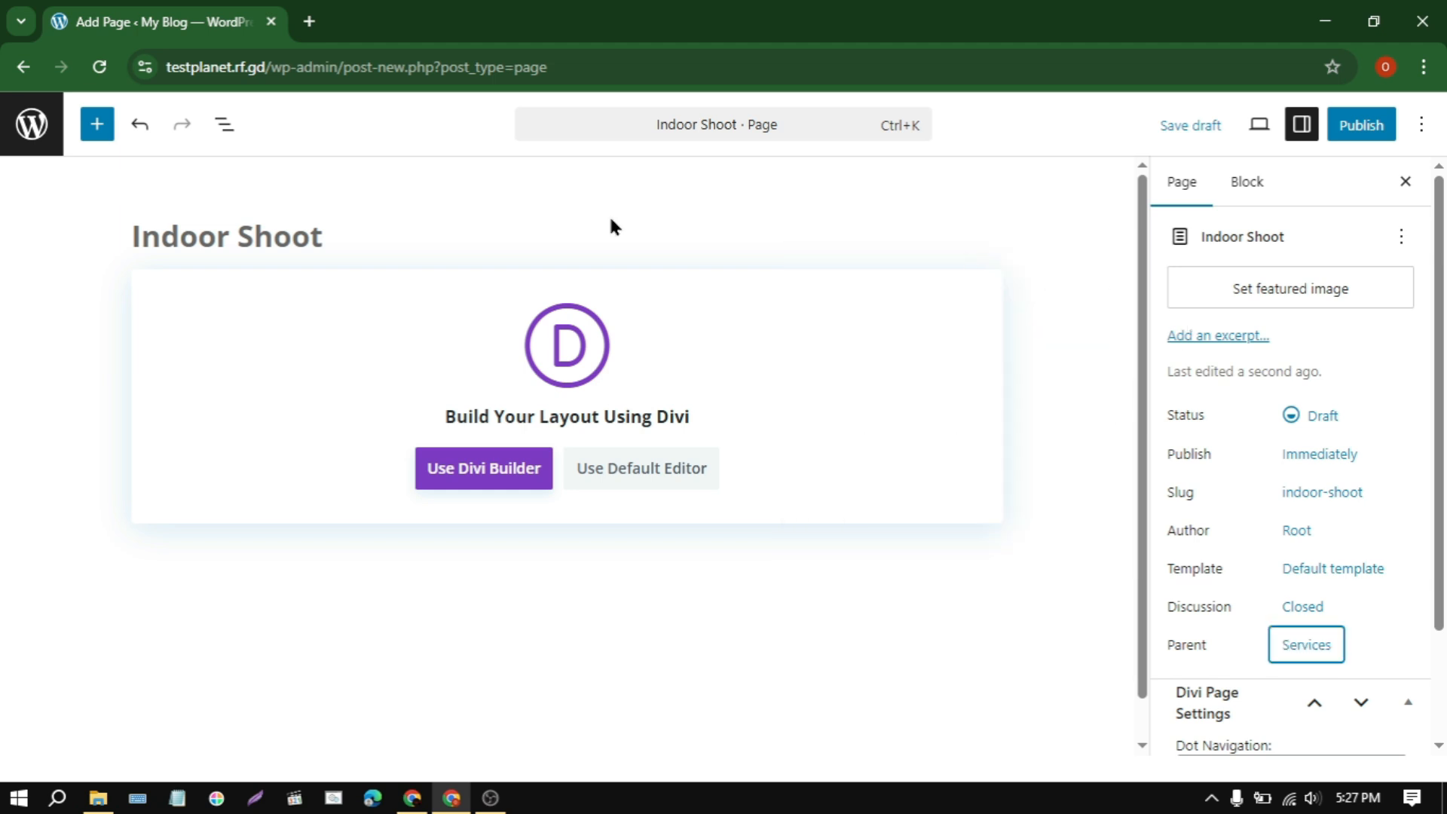
click(499, 483)
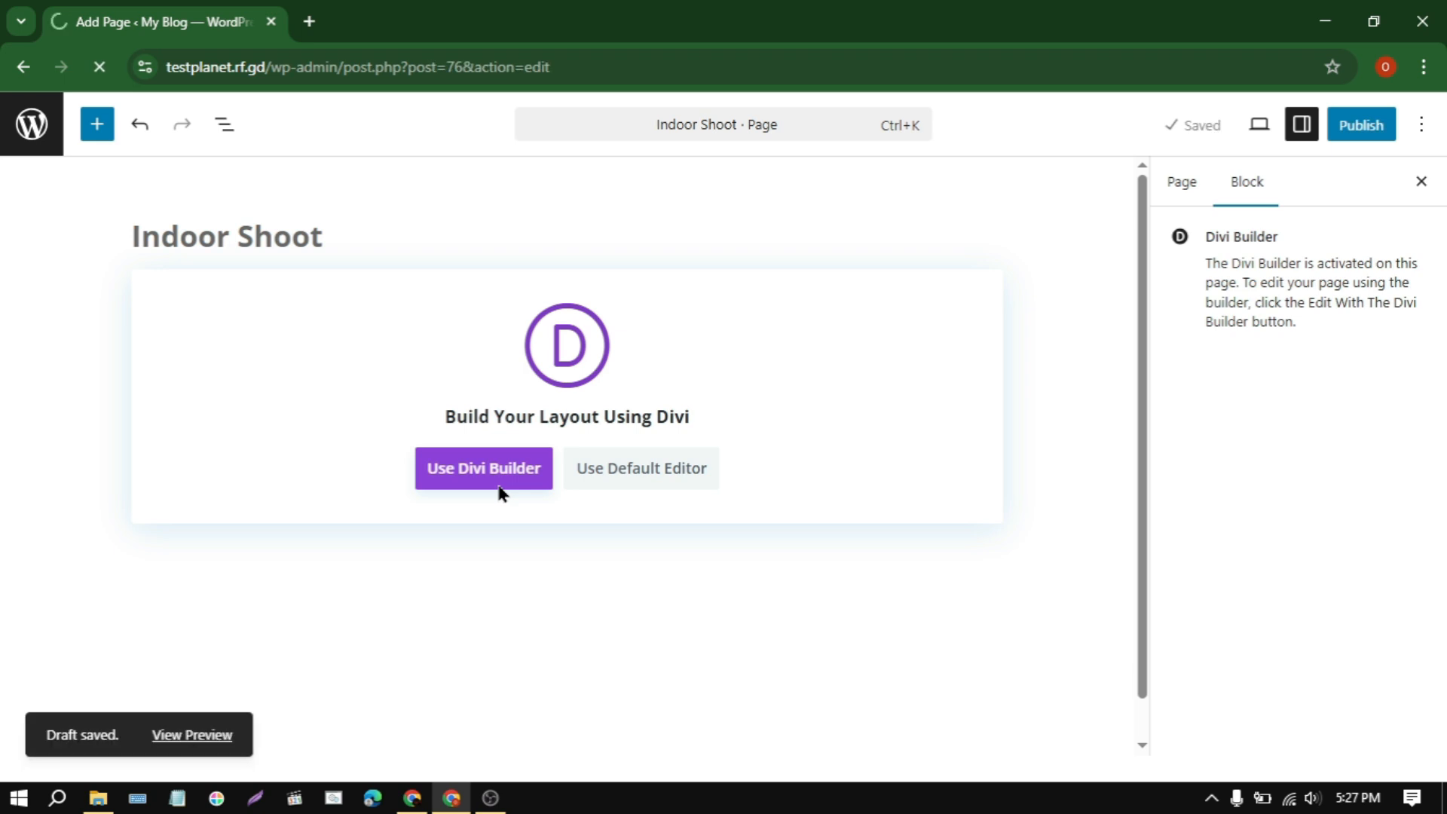
click(469, 484)
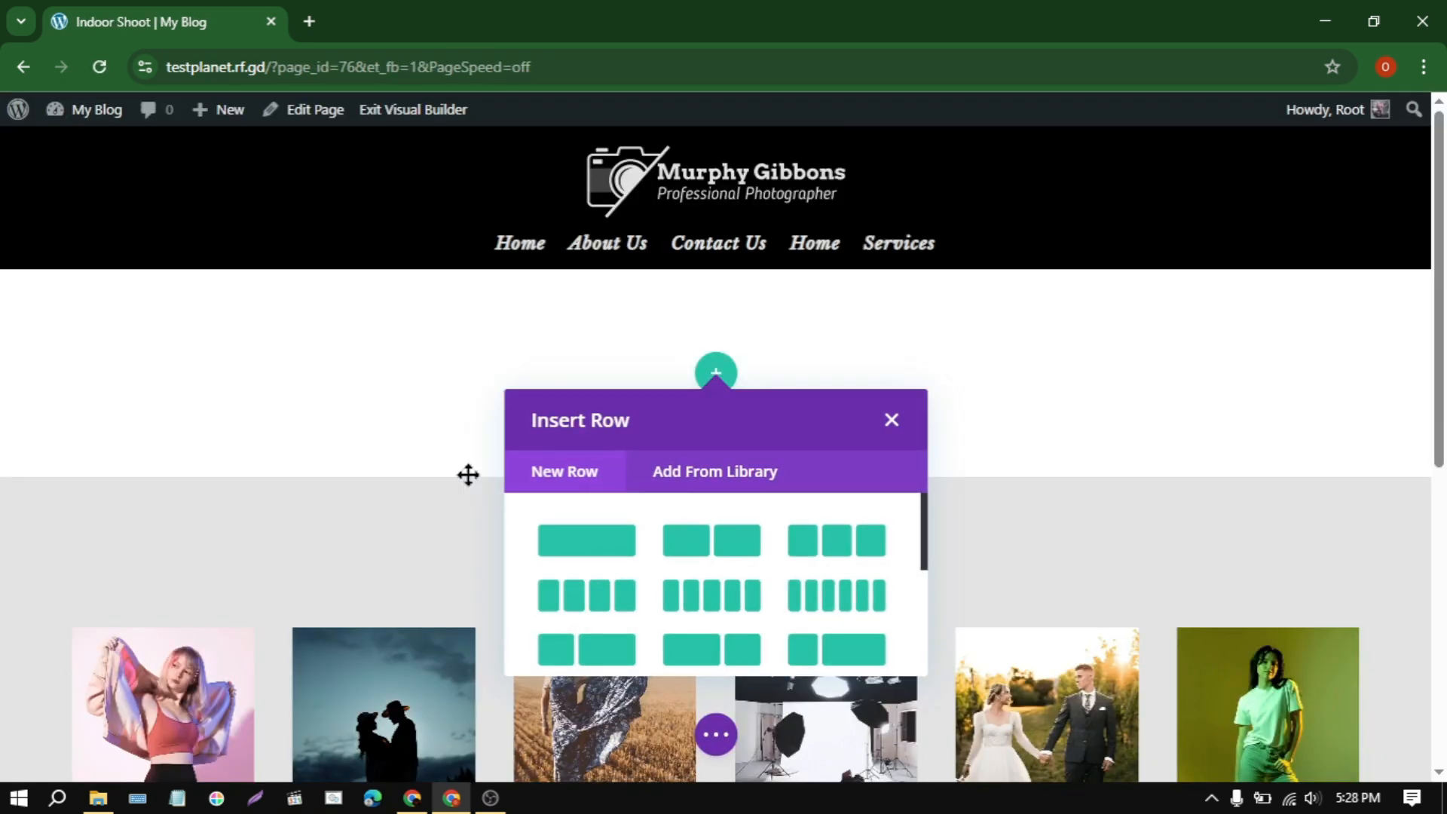
Step: Import the layout from indoor-shoot.json into the Indoor Shoot page, replacing its existing content, and publish the page
click(720, 735)
click(921, 741)
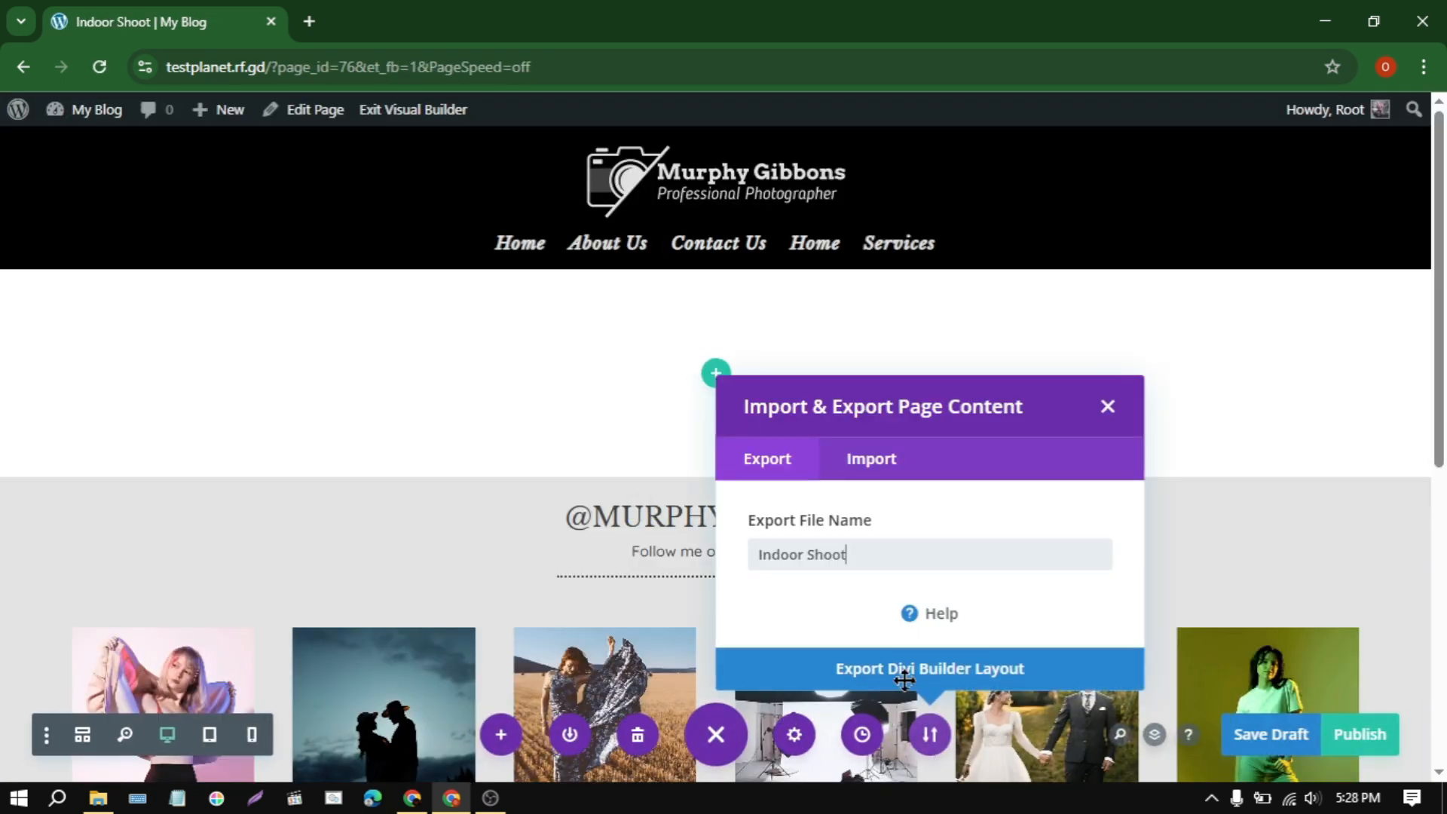
click(877, 455)
click(883, 429)
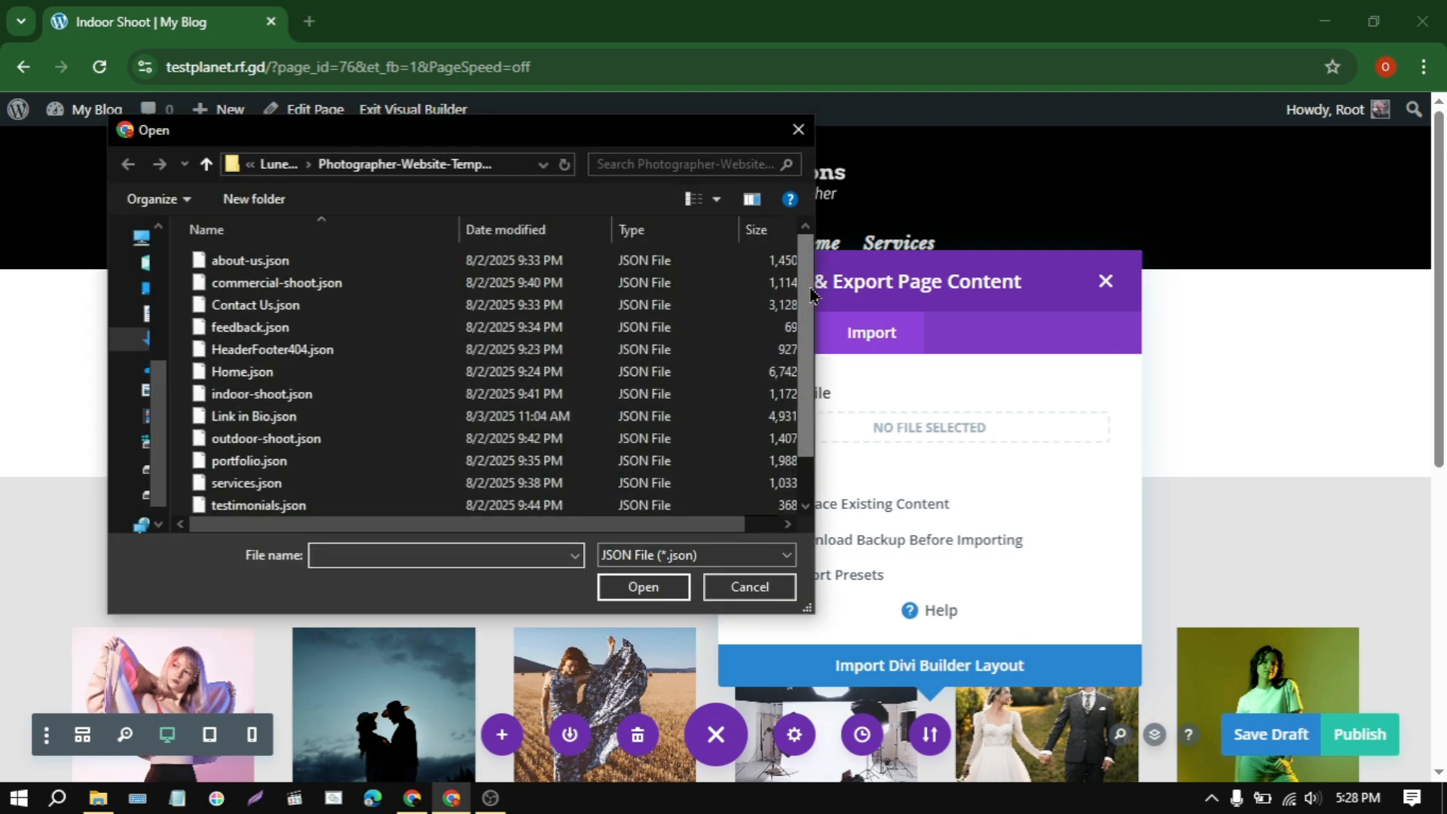
scroll(813, 294, down, 1)
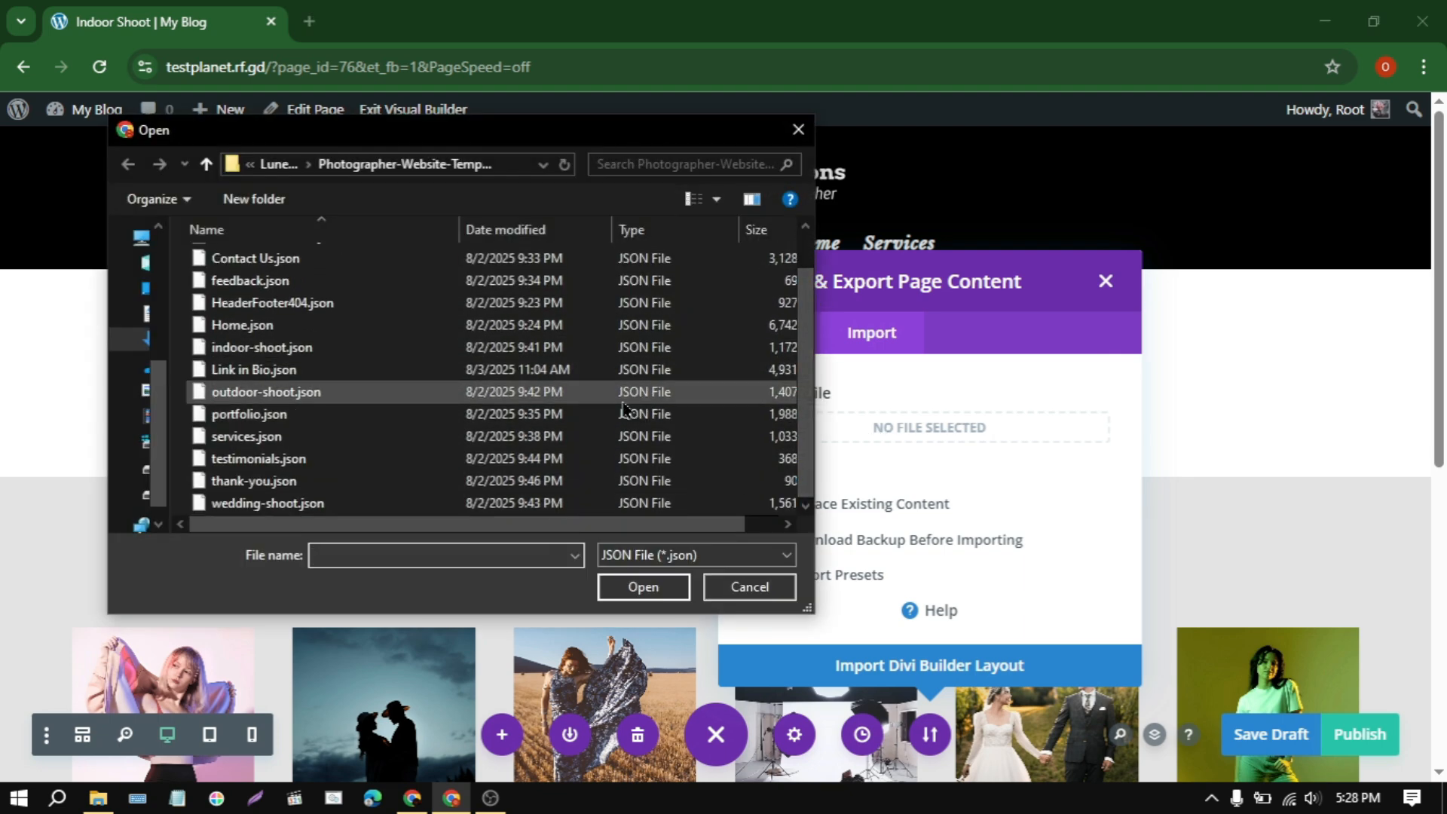
click(306, 349)
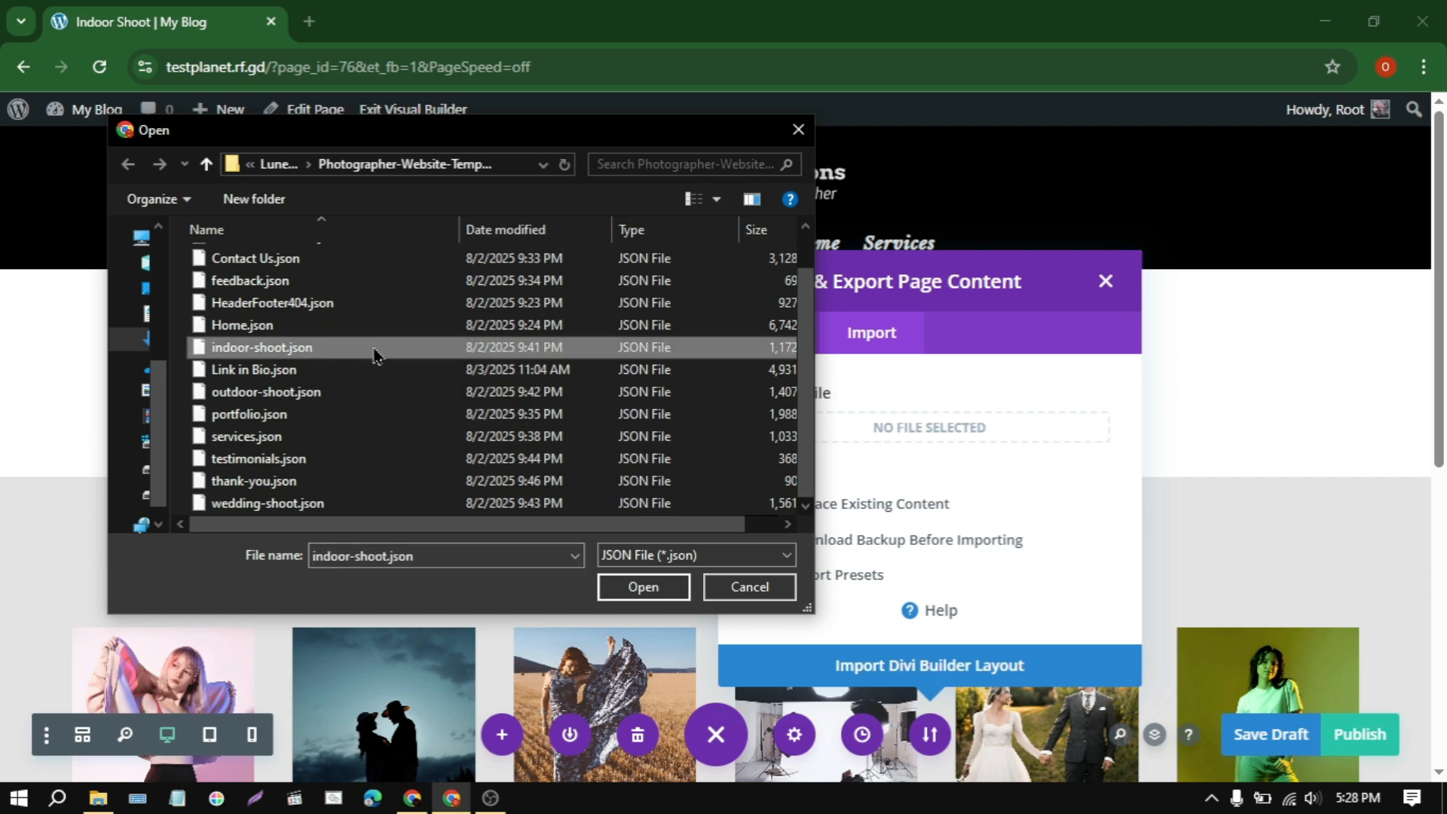
click(626, 594)
click(913, 675)
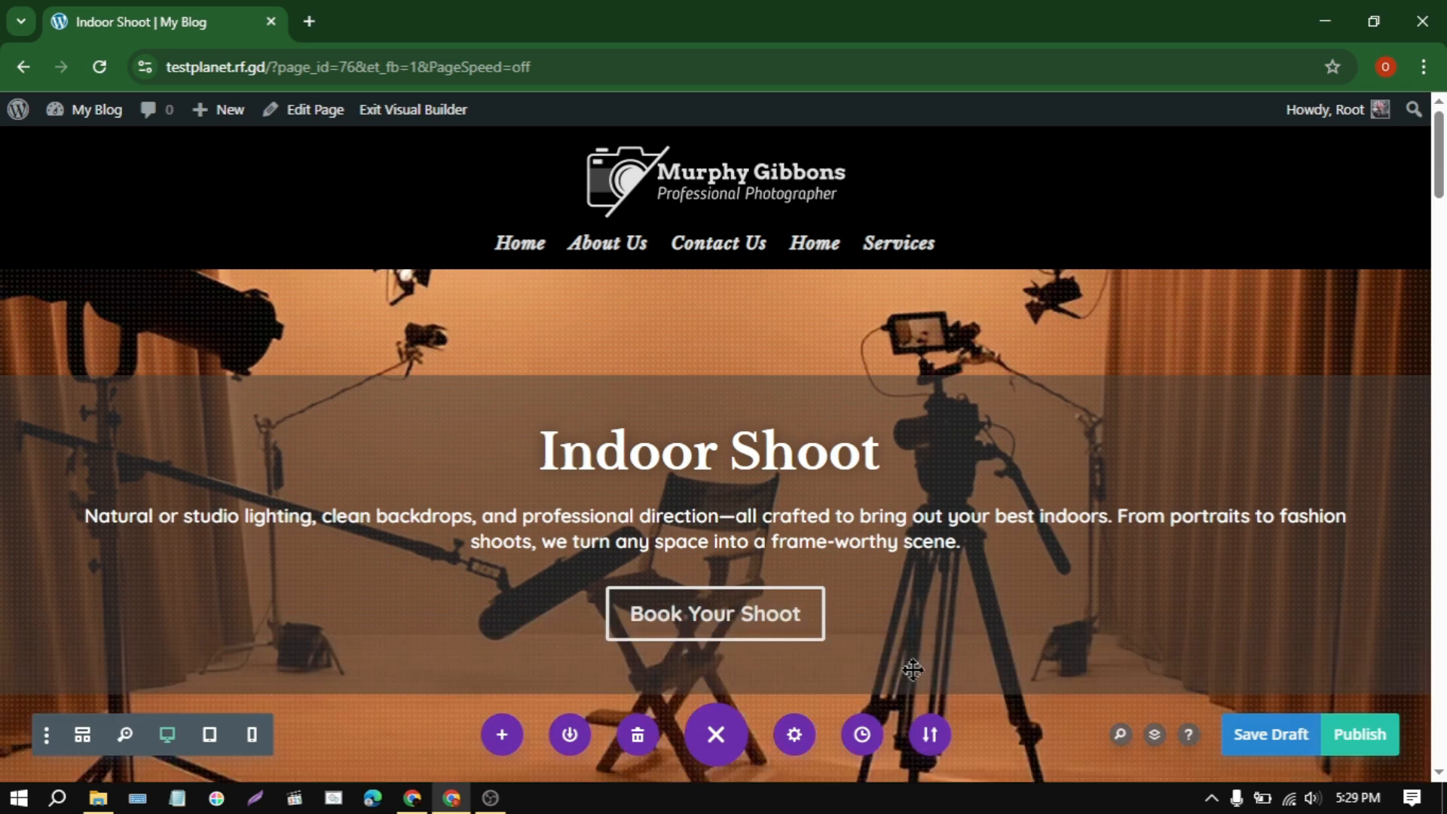
mouse_move(1440, 158)
mouse_down()
mouse_move(1441, 267)
mouse_move(1438, 155)
mouse_up()
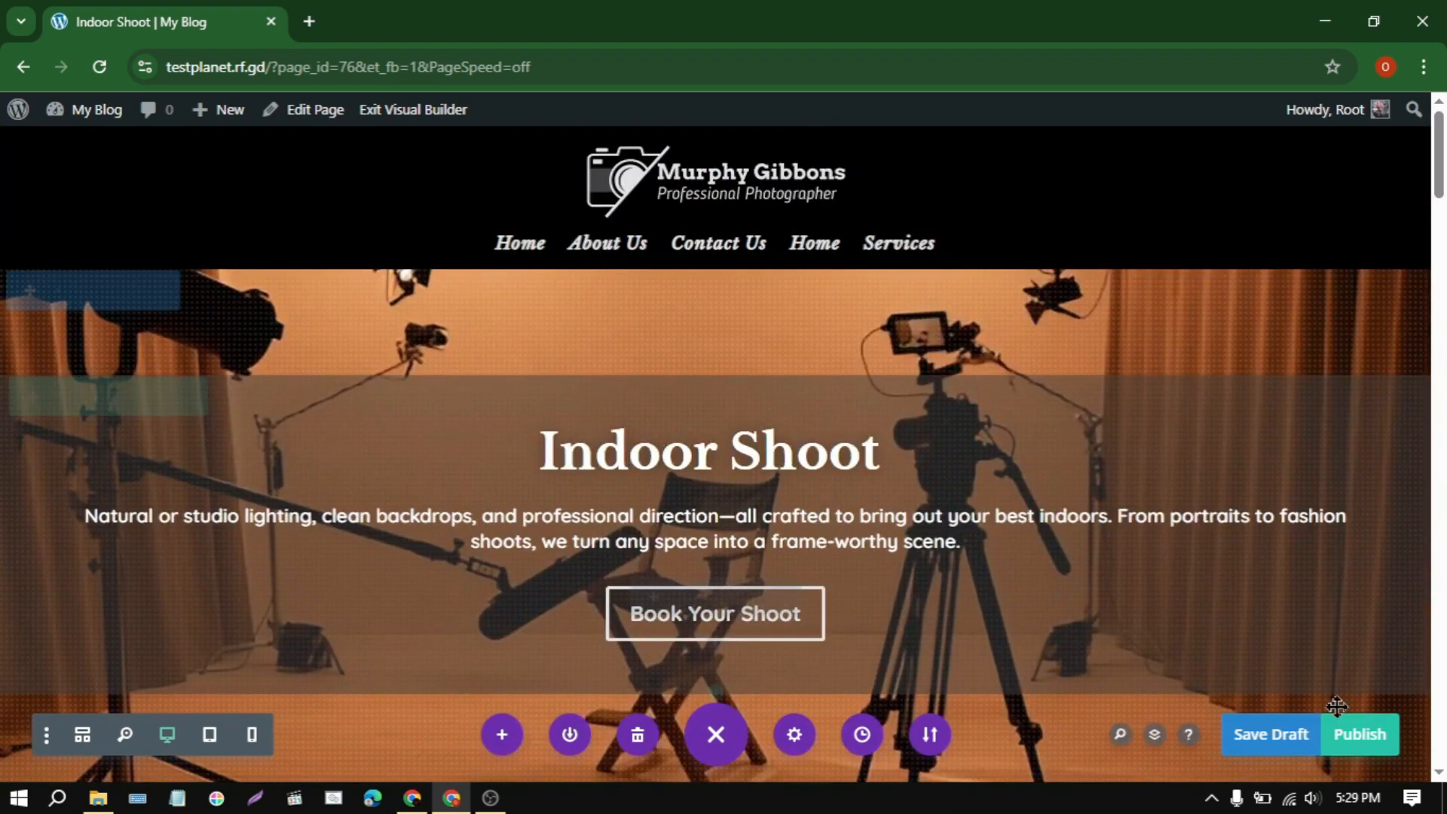
click(1359, 745)
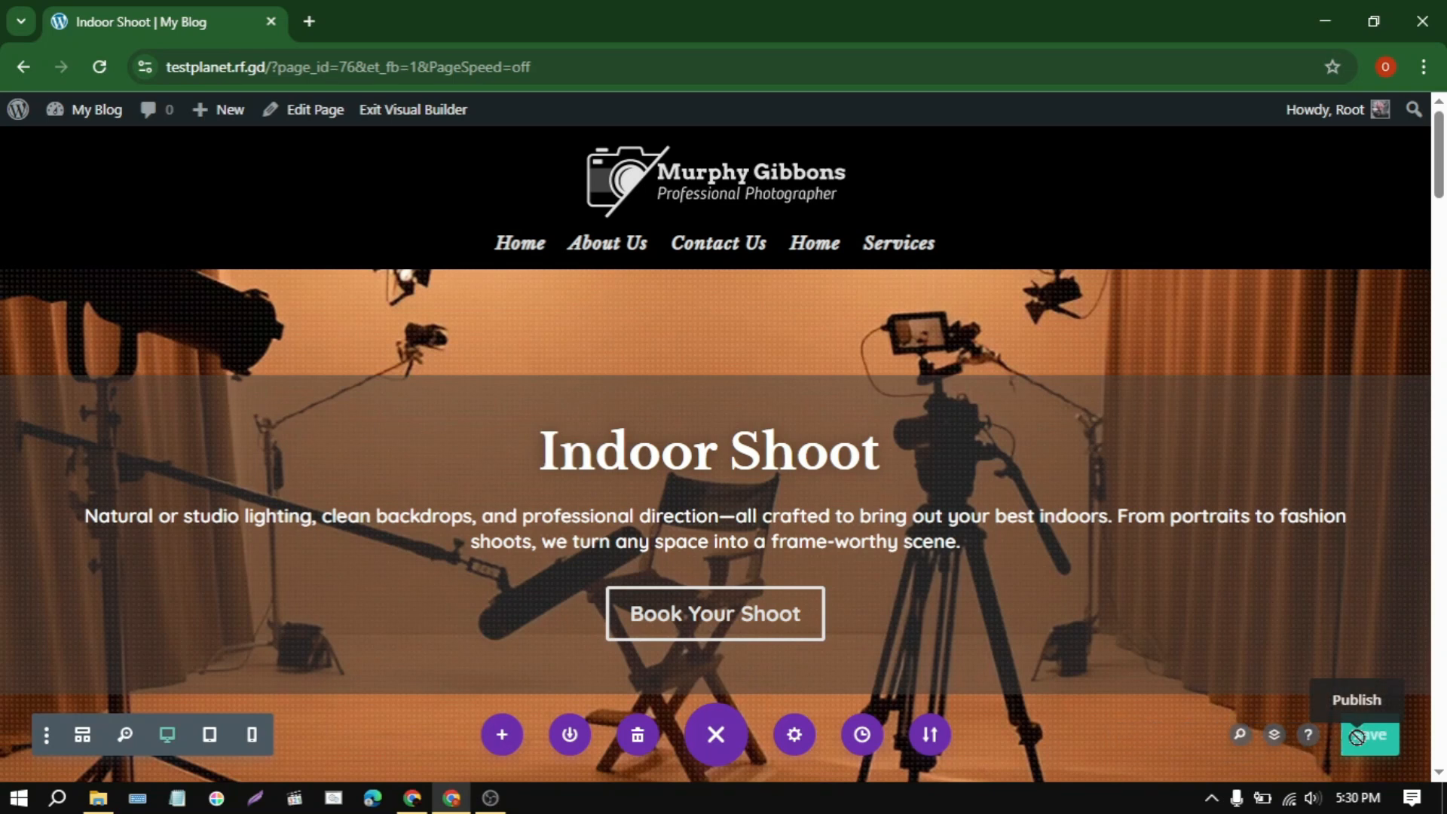
Step: Create a new page titled Testimonials and start building it from scratch with Divi Builder
mouse_move(226, 115)
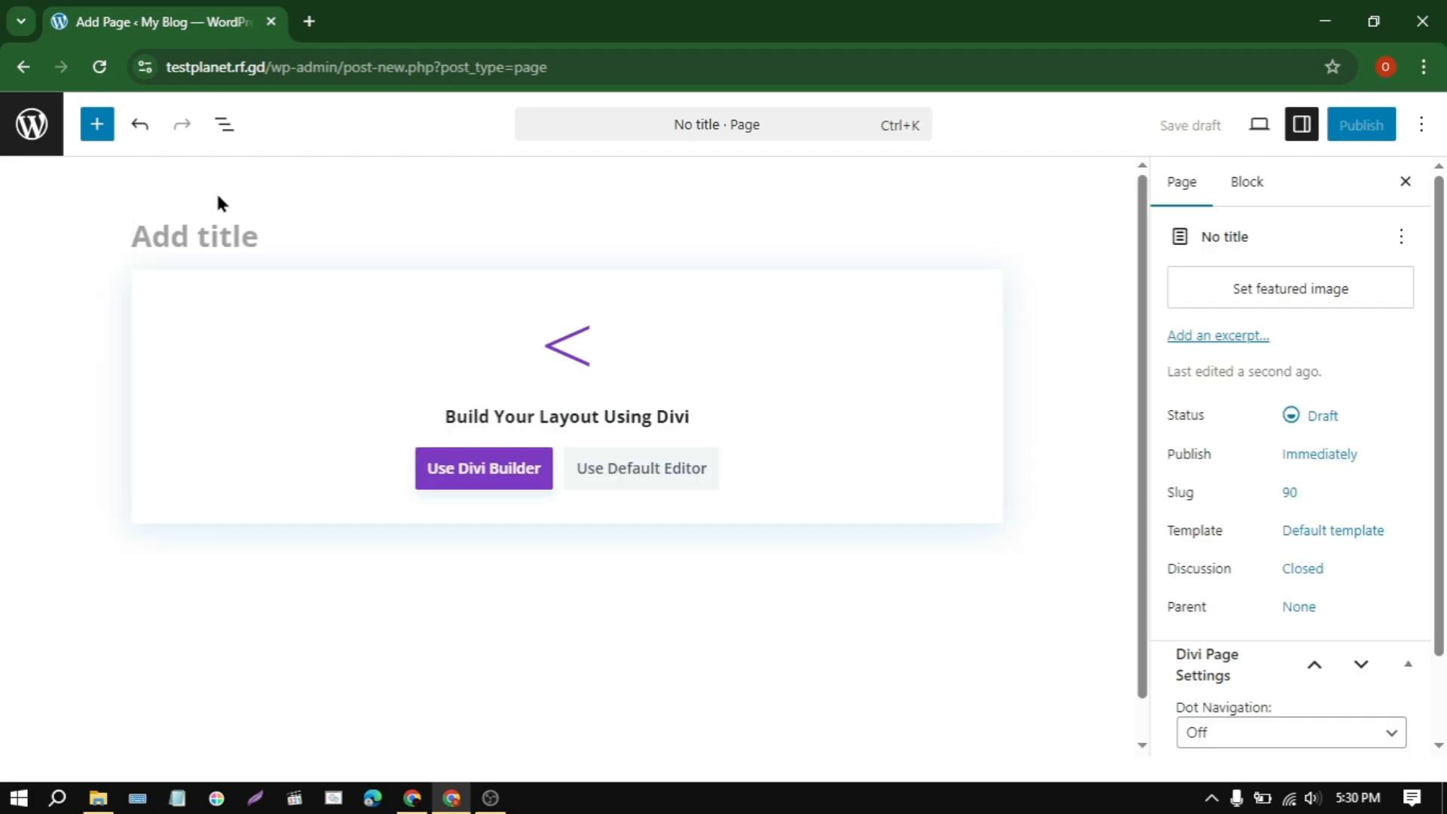
text(Testimonials)
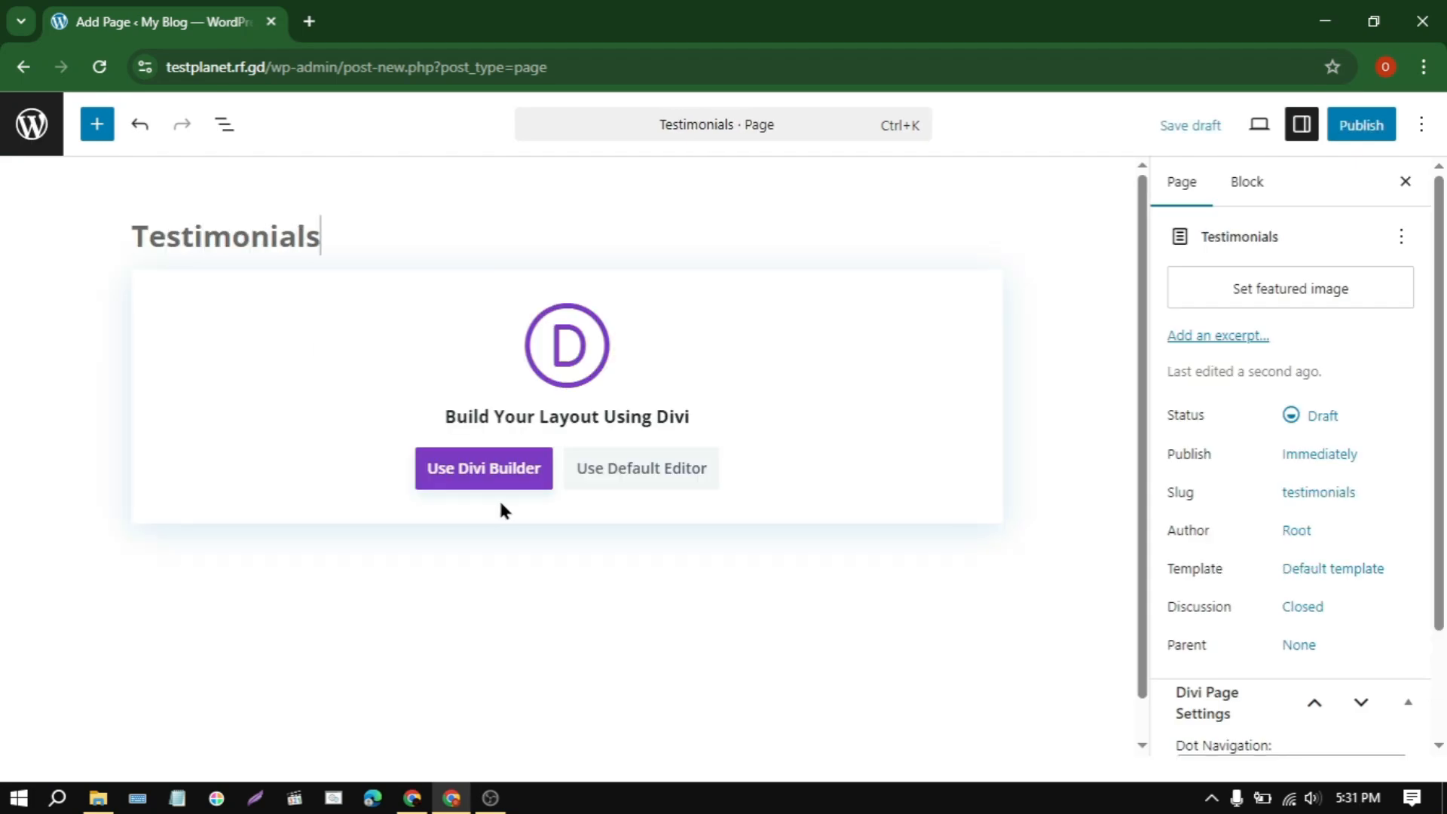
click(507, 478)
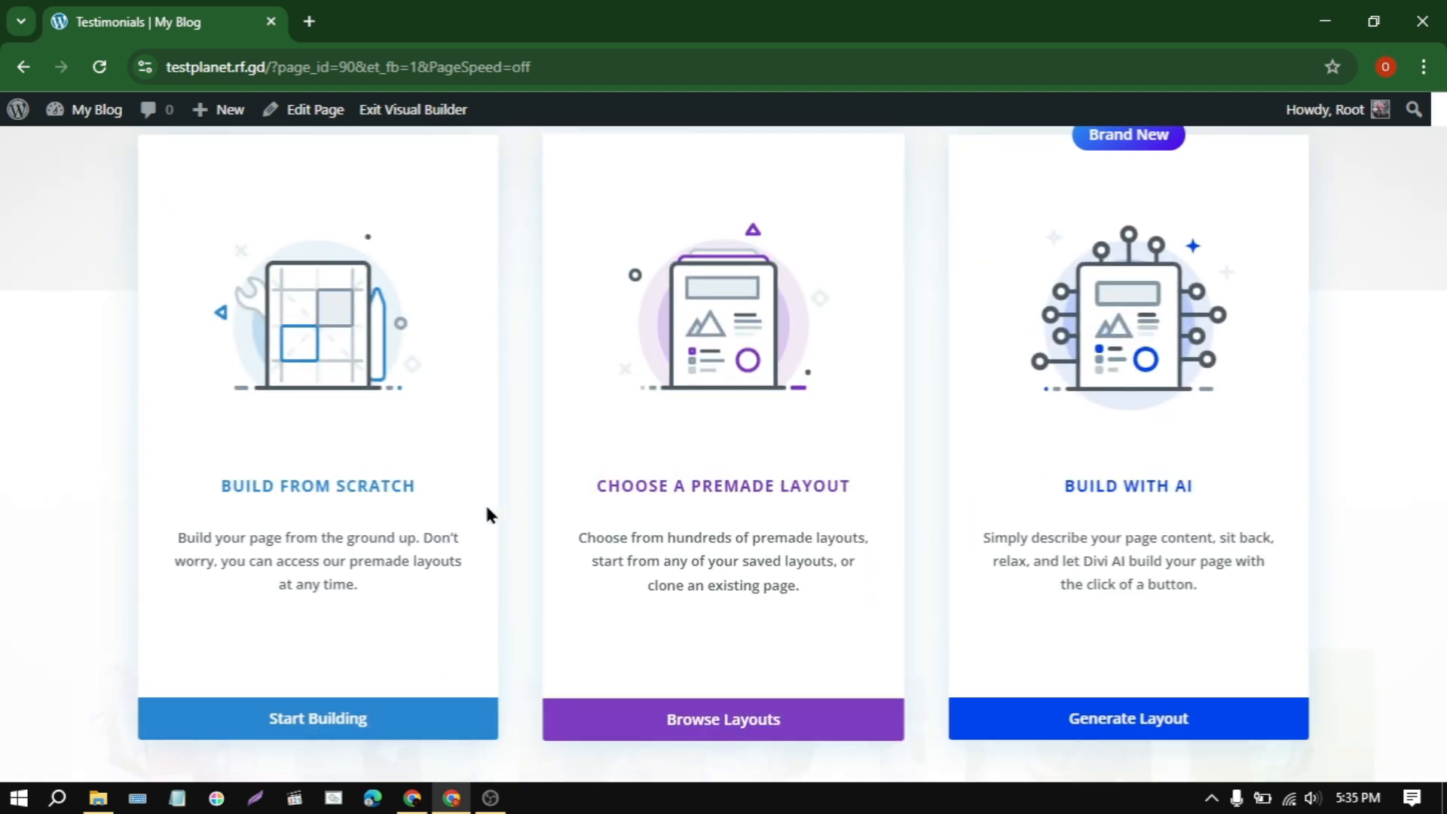
click(472, 520)
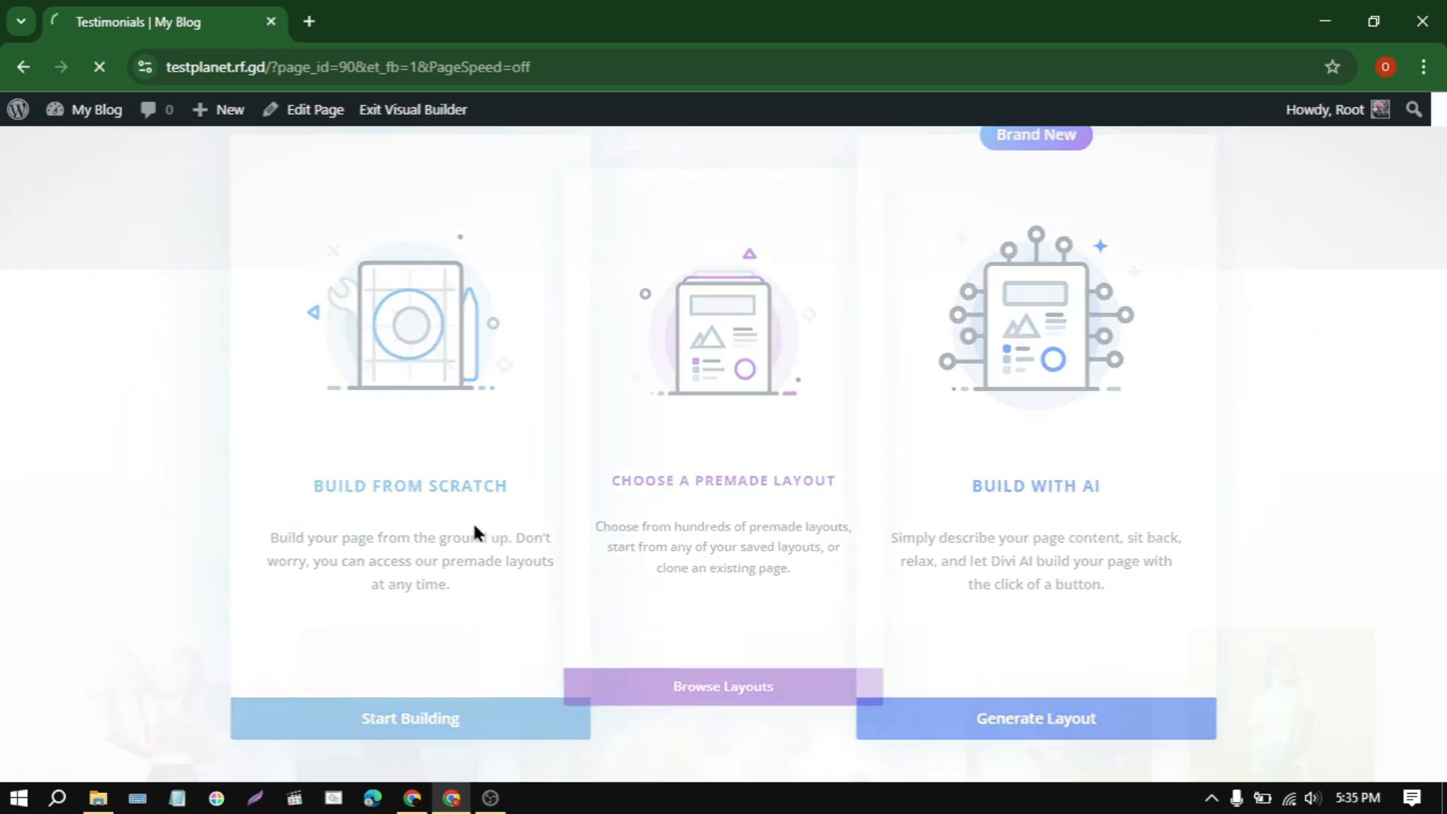
Step: Import the layout from testimonials.json into the Testimonials page, replacing its existing content, and look over the imported client reviews
click(716, 735)
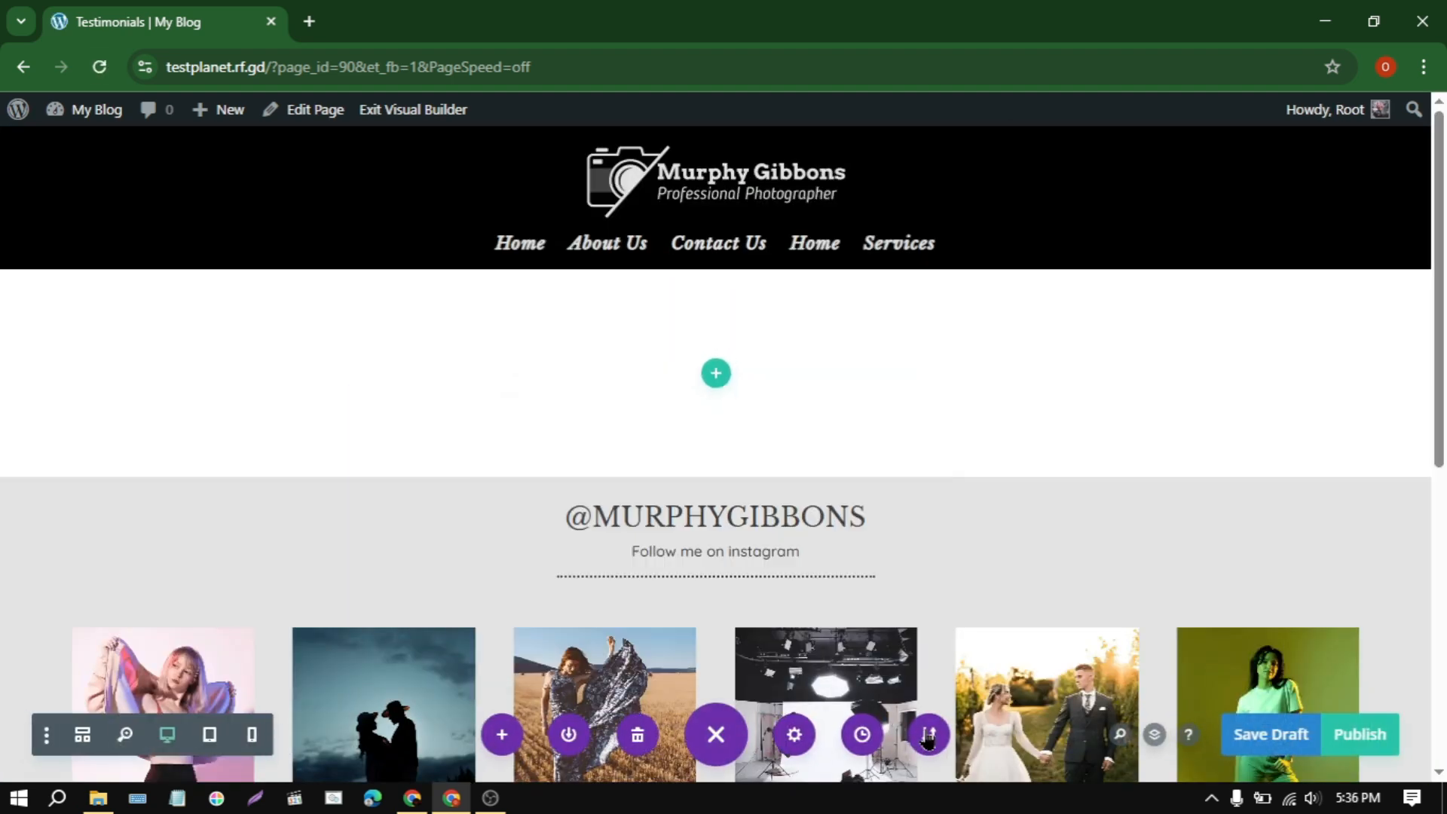
click(930, 735)
click(880, 468)
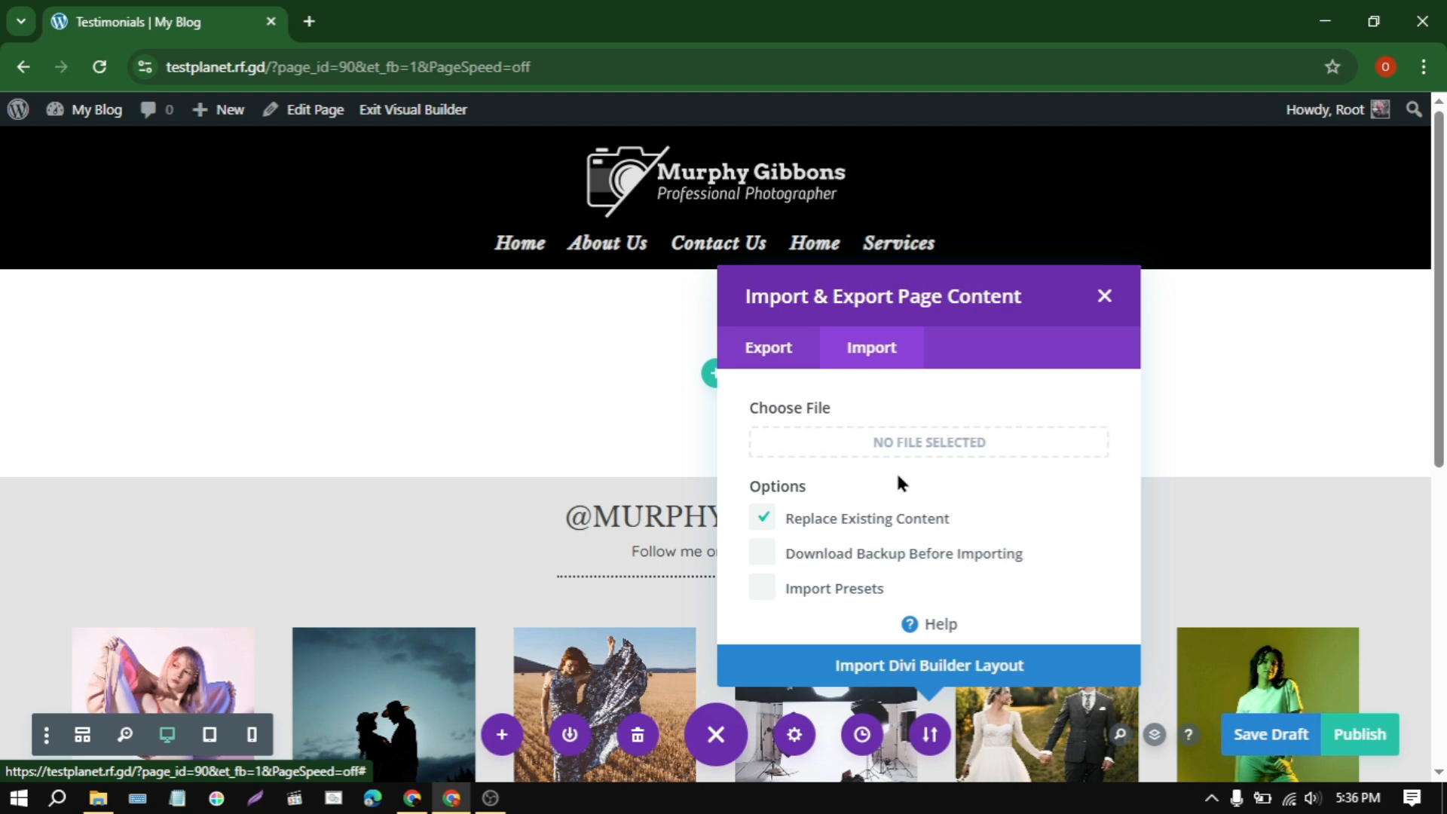
click(957, 427)
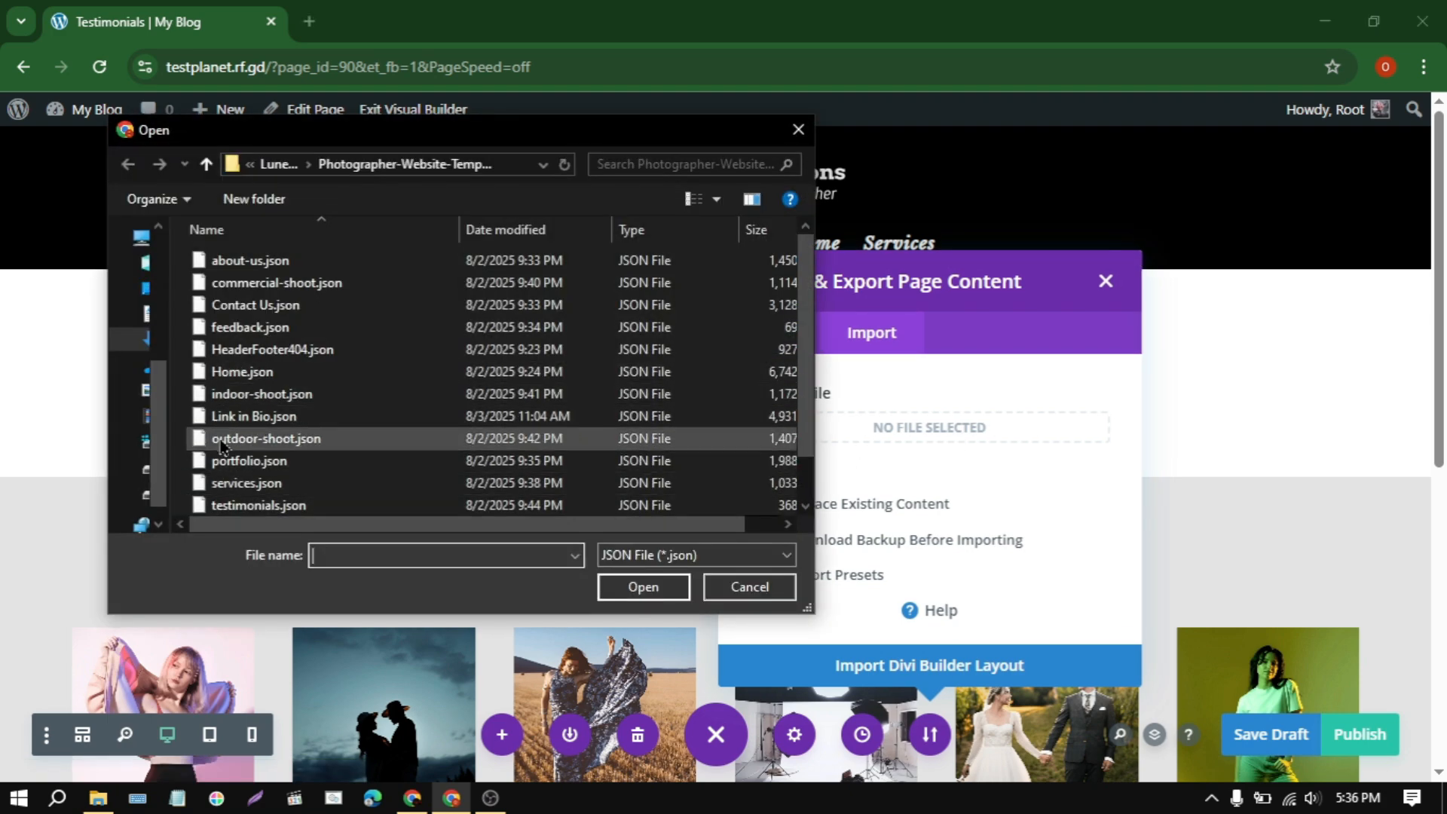
click(322, 503)
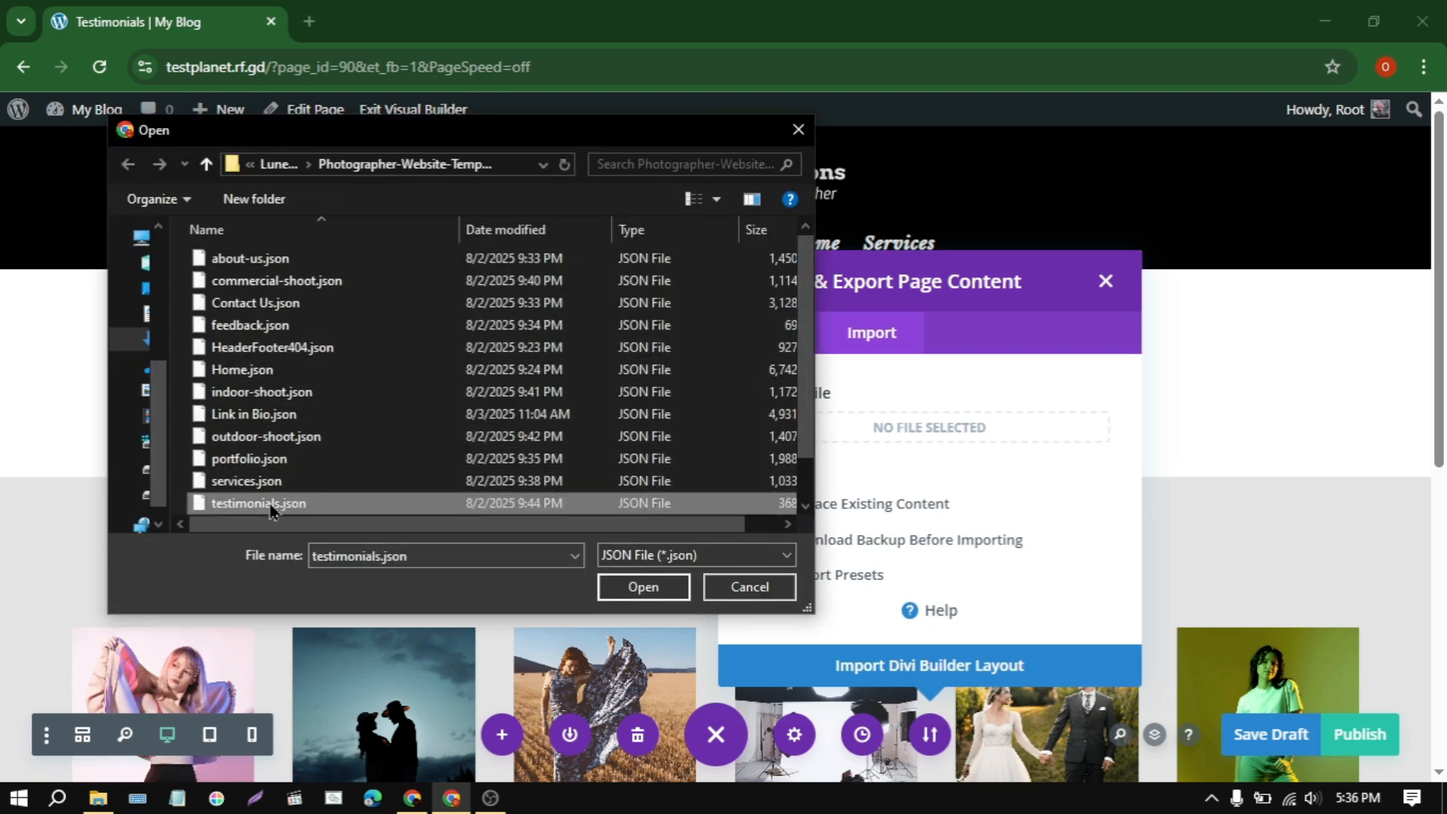
click(643, 588)
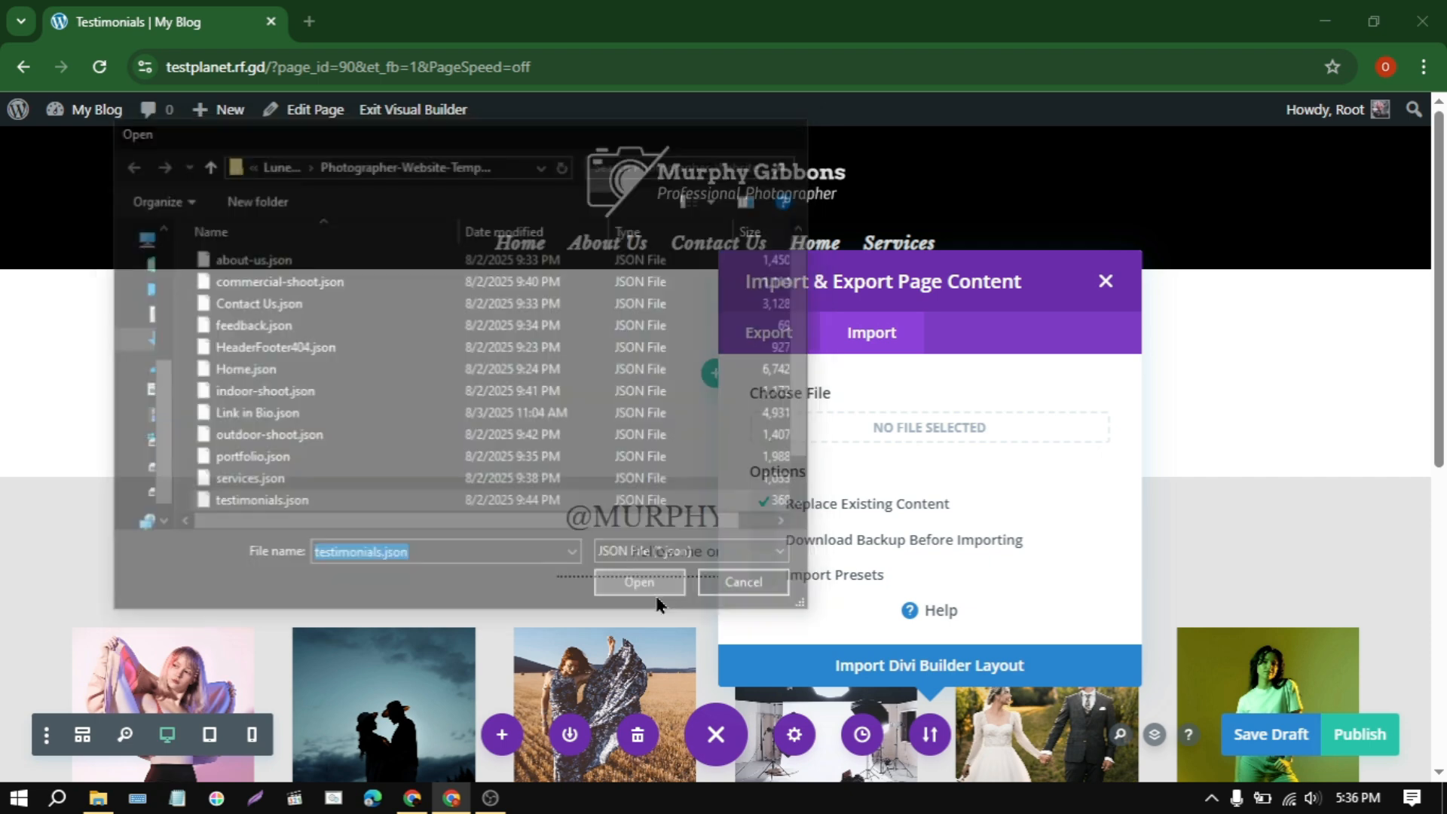
click(894, 659)
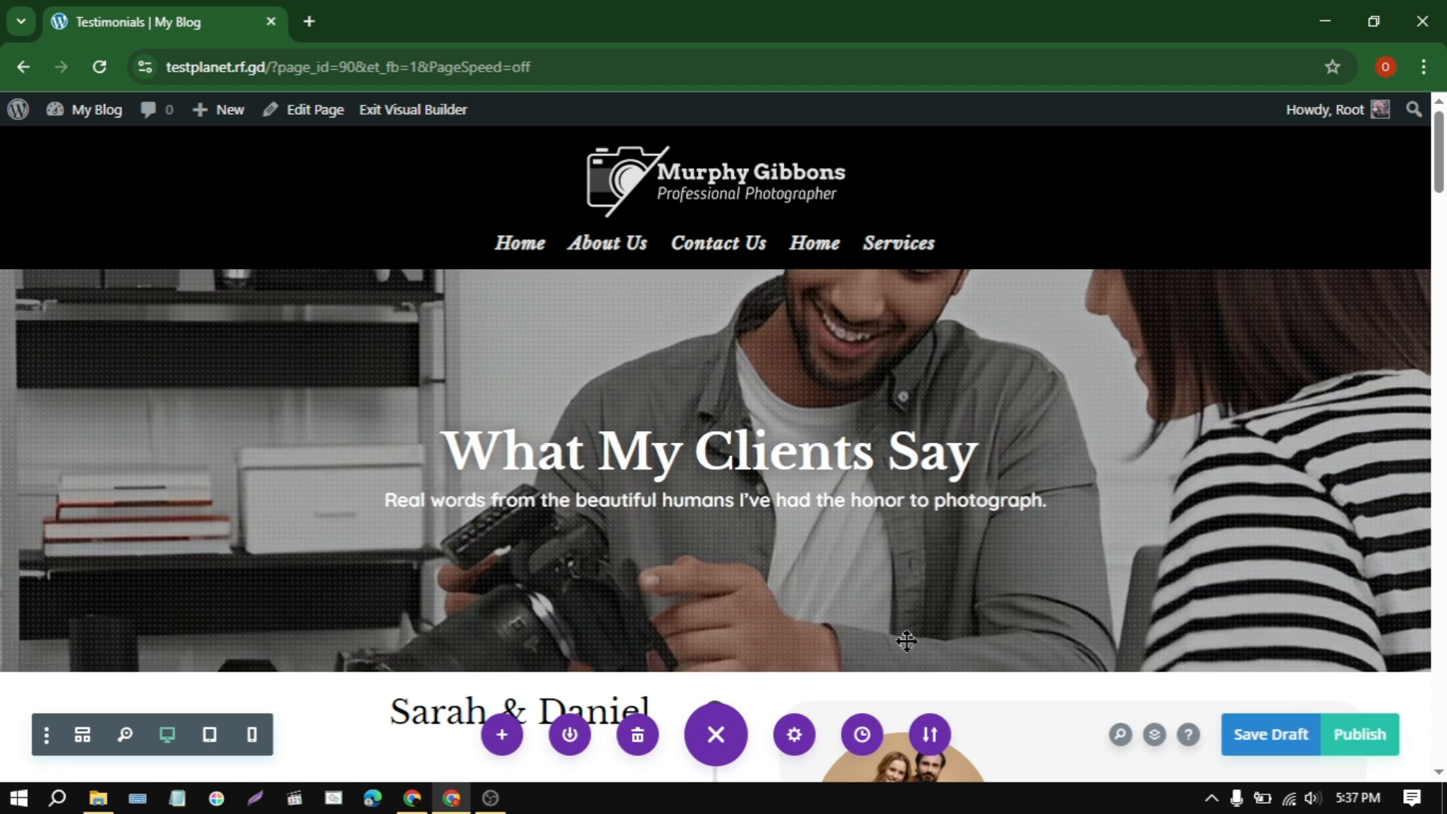
scroll(906, 641, down, 3)
scroll(906, 642, down, 3)
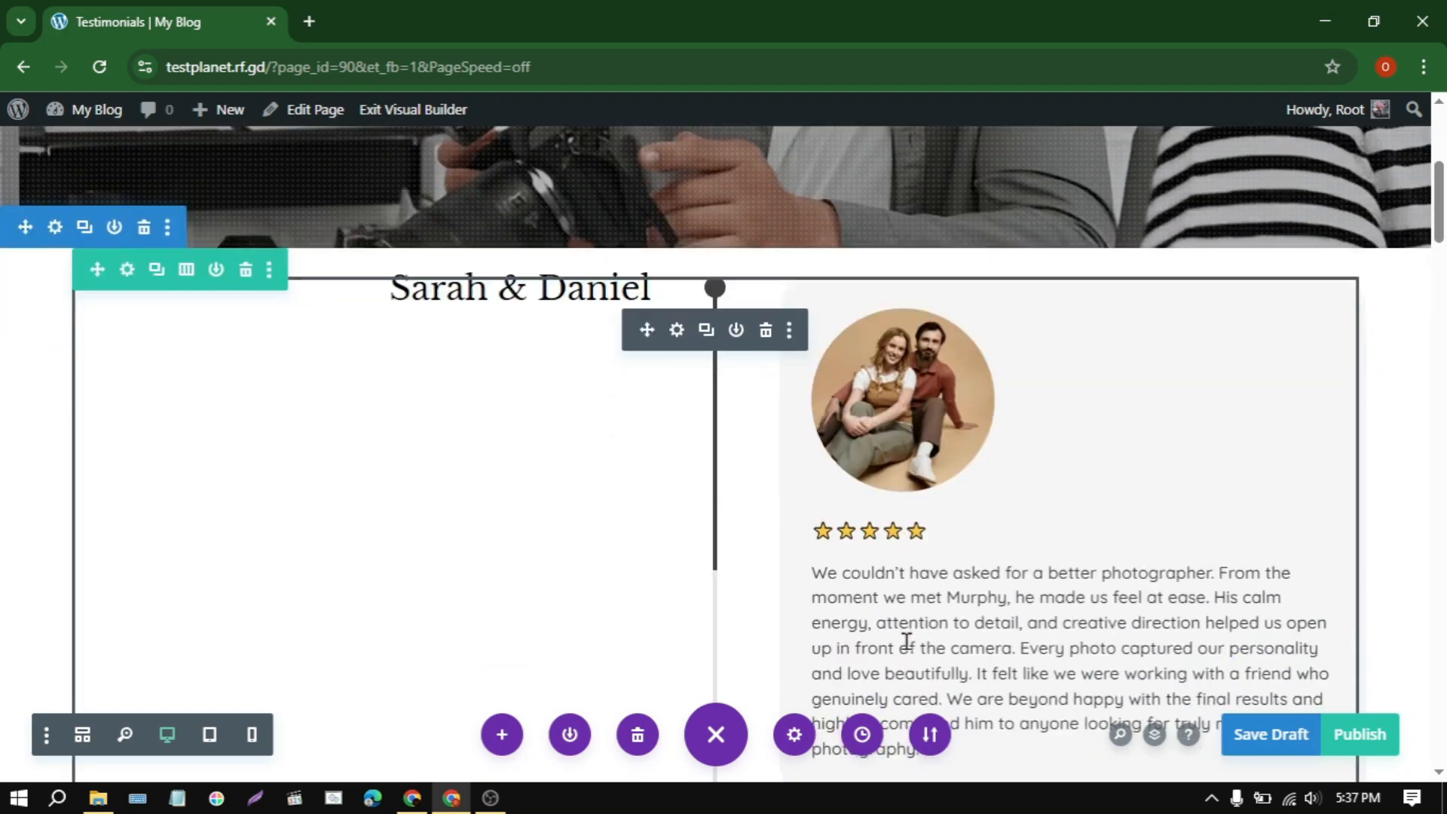
scroll(906, 641, down, 5)
scroll(906, 641, down, 5)
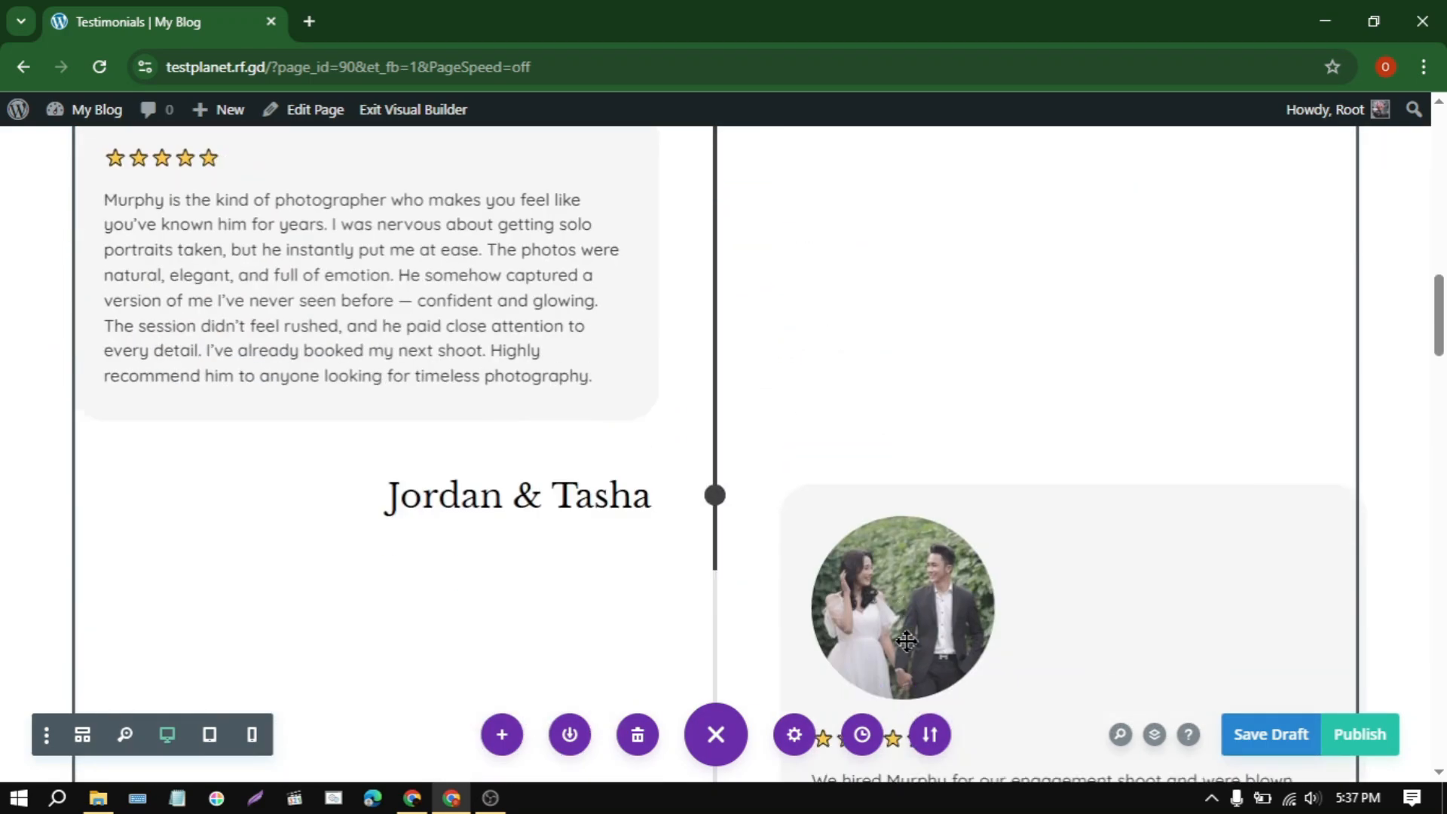
Step: Publish the Testimonials page
scroll(906, 642, up, 15)
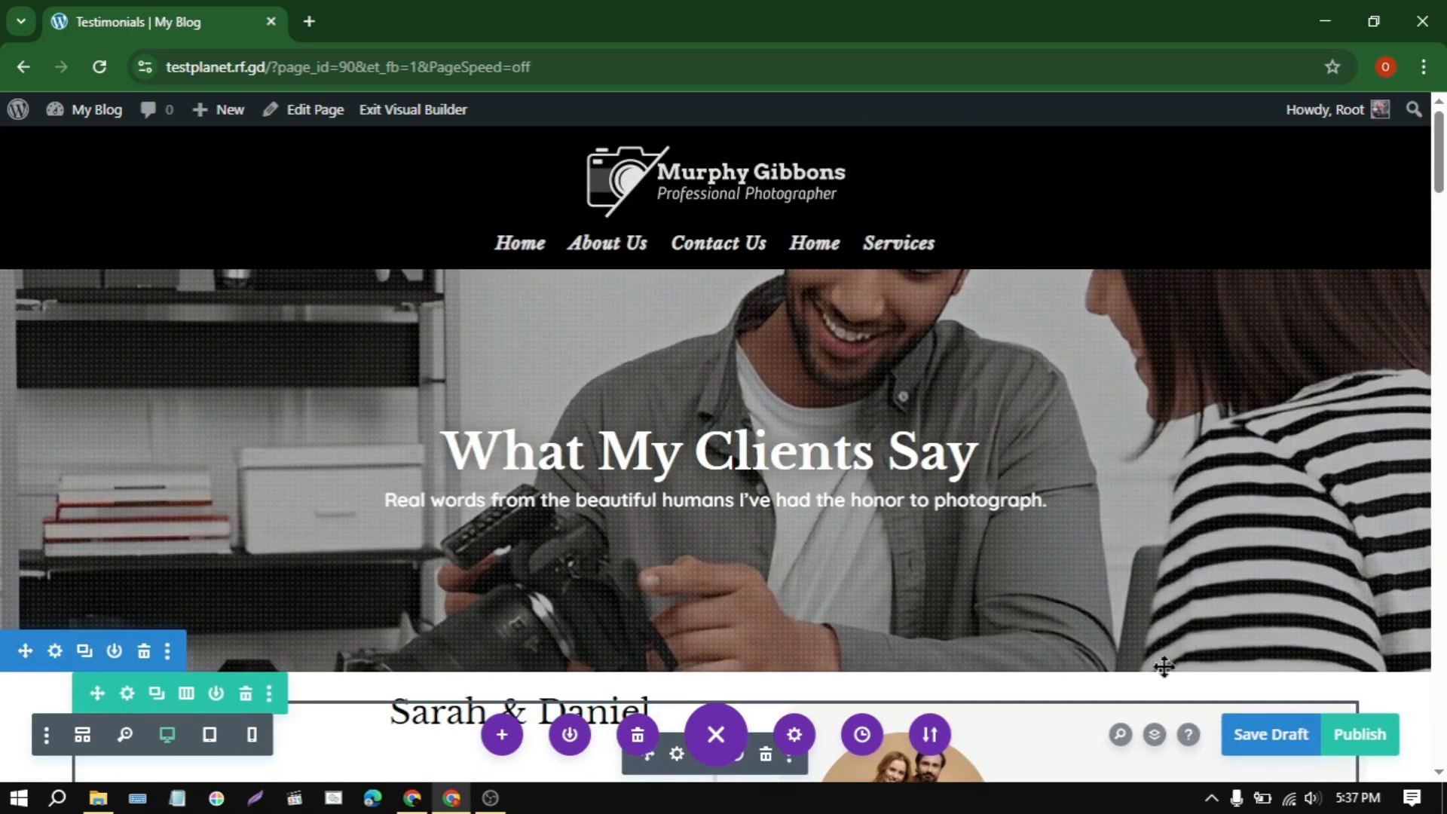
click(1355, 735)
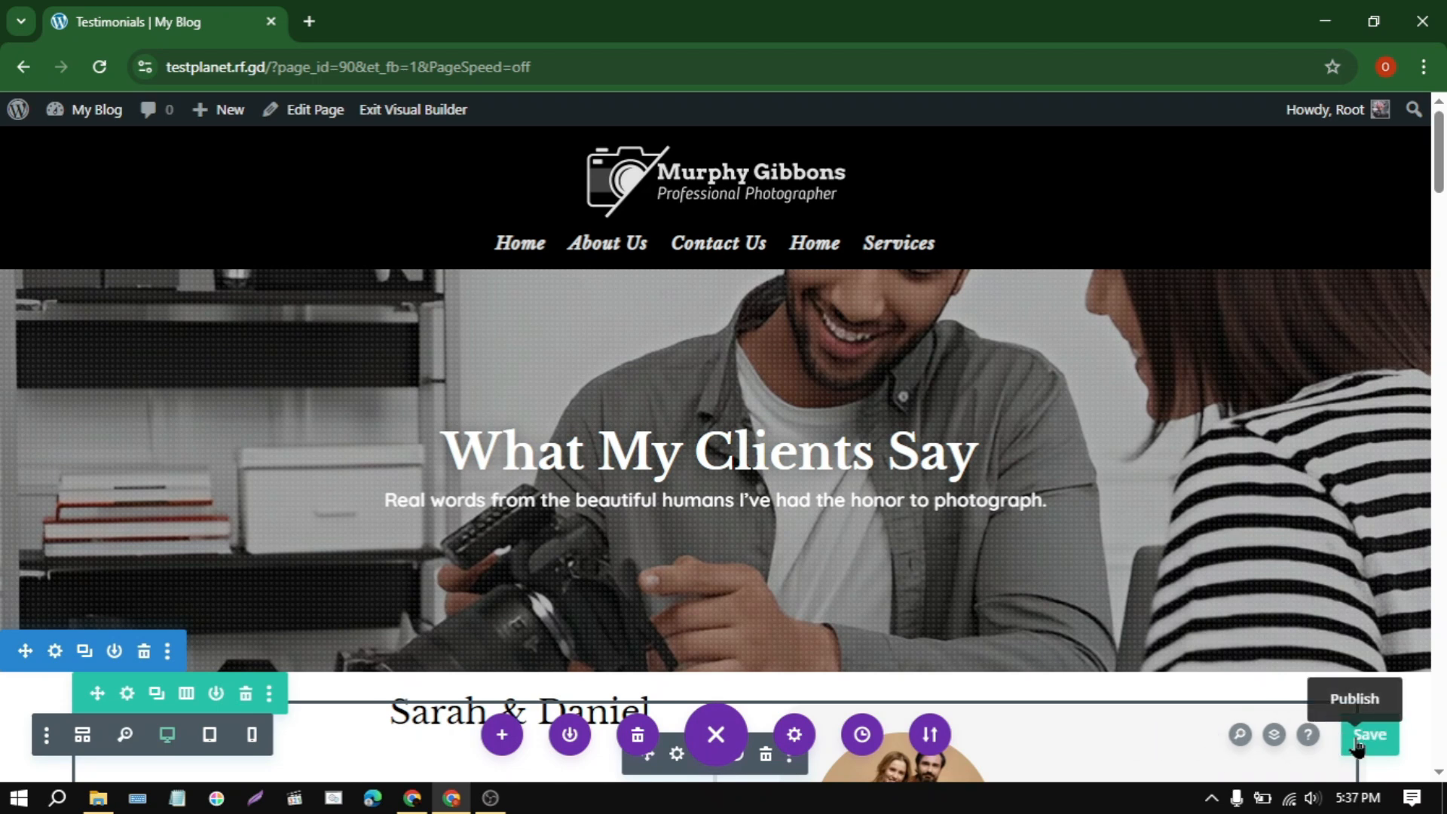
Step: Create a new page titled Portfolio and start building it from scratch with Divi Builder
mouse_move(225, 111)
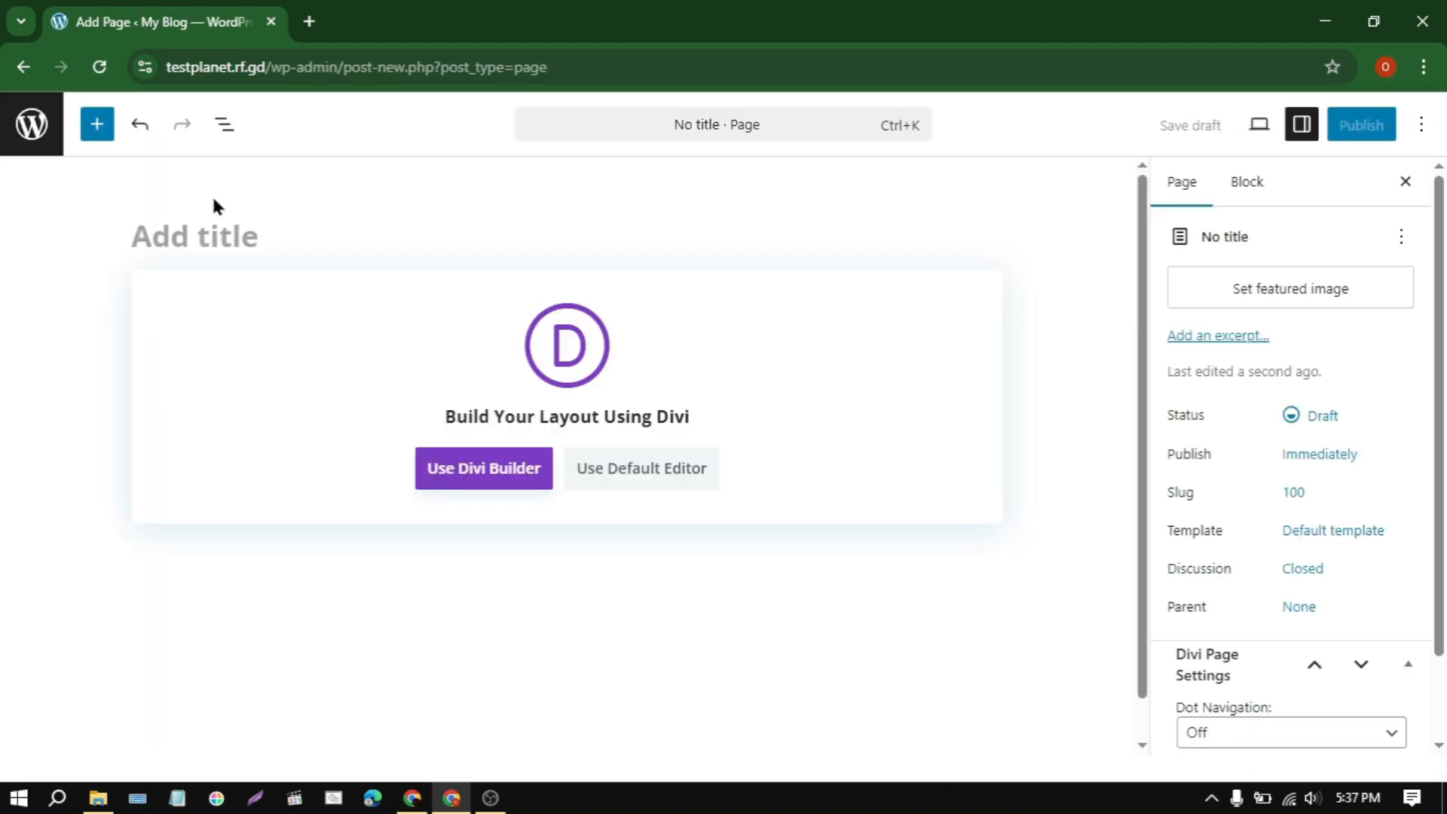
text(Portfolio)
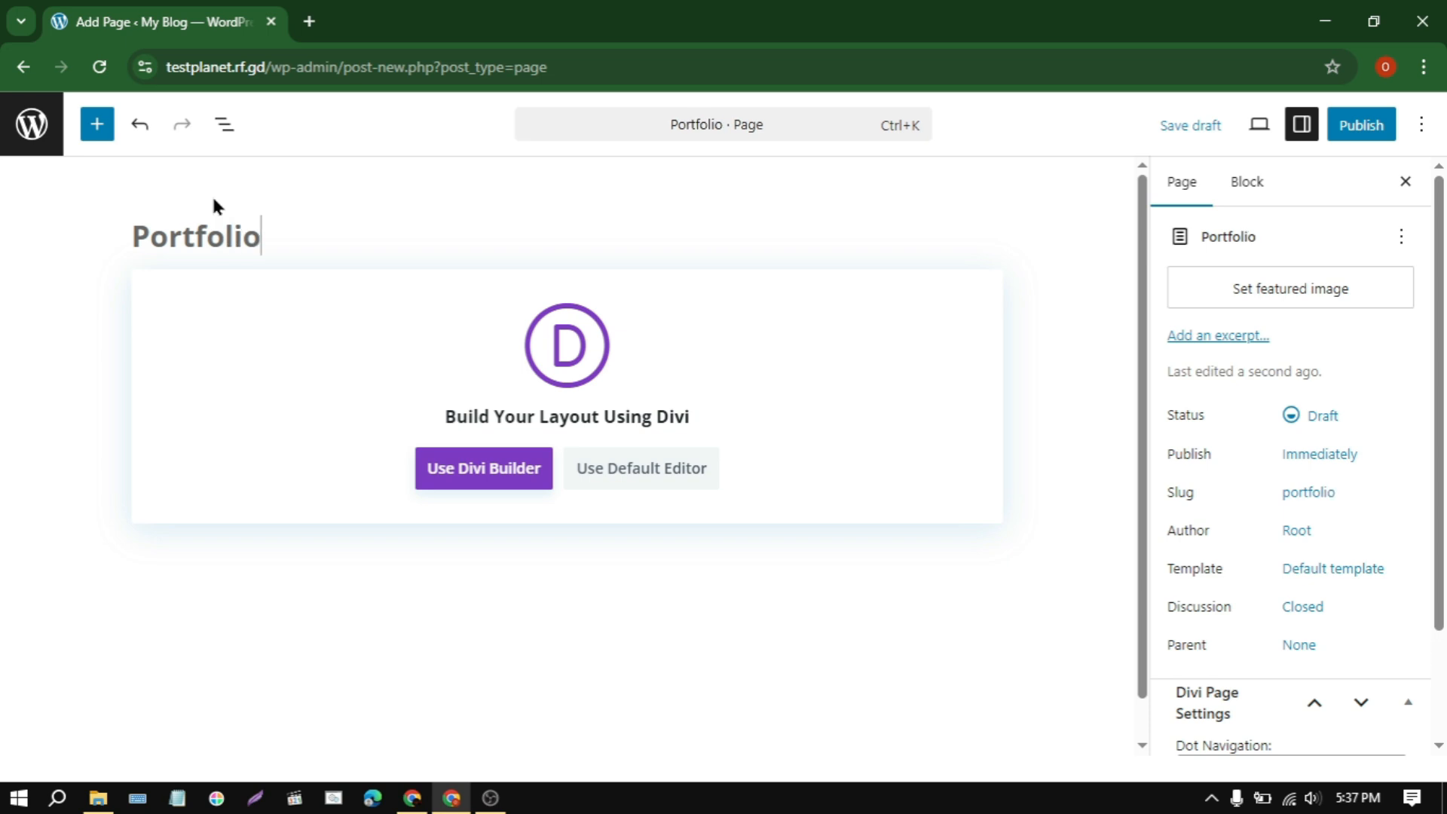
click(490, 488)
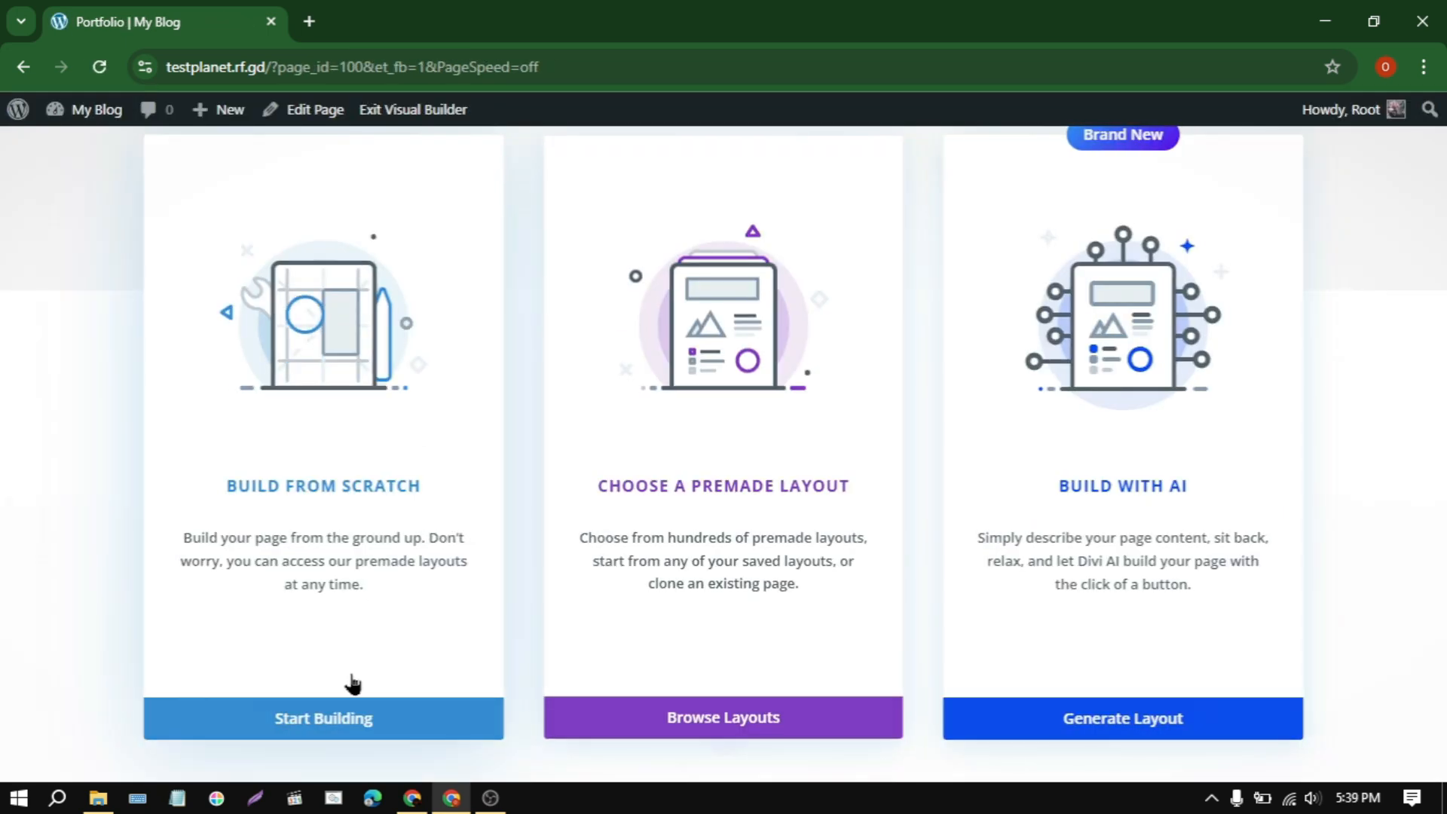
click(351, 700)
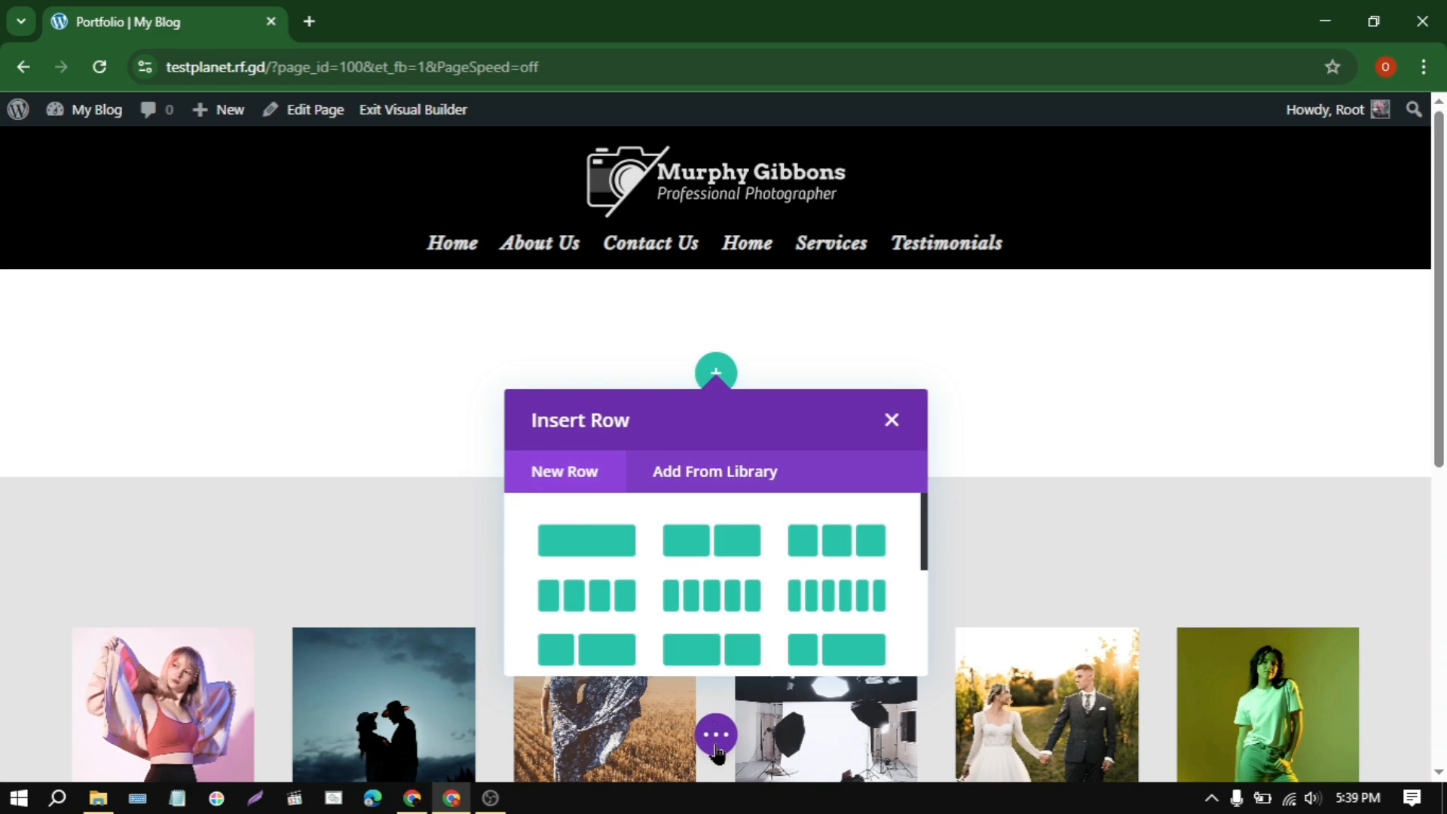
Step: Import the layout from portfolio.json into the Portfolio page, replacing its existing content, and publish the page
click(723, 734)
click(933, 732)
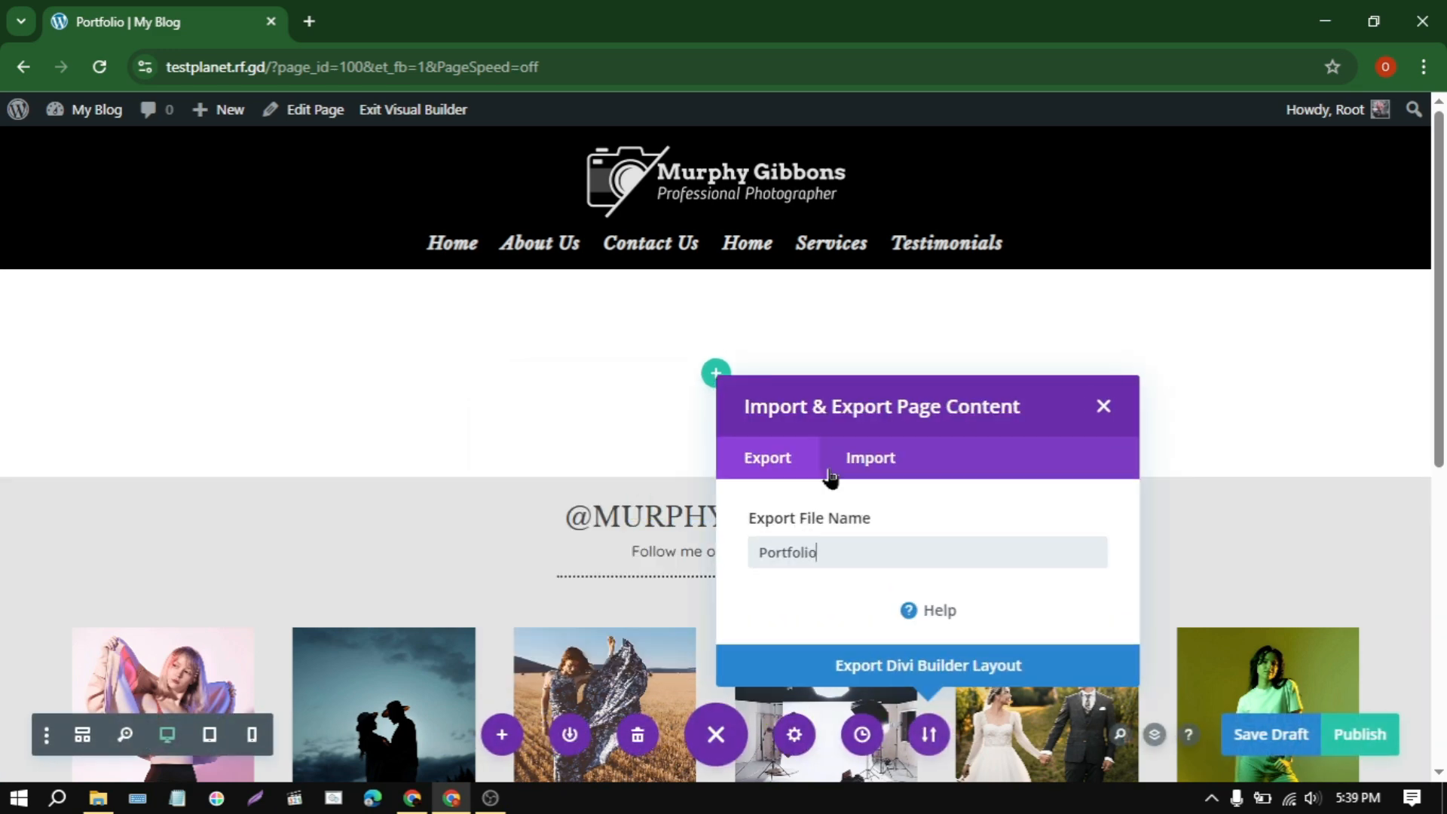
click(867, 456)
click(939, 428)
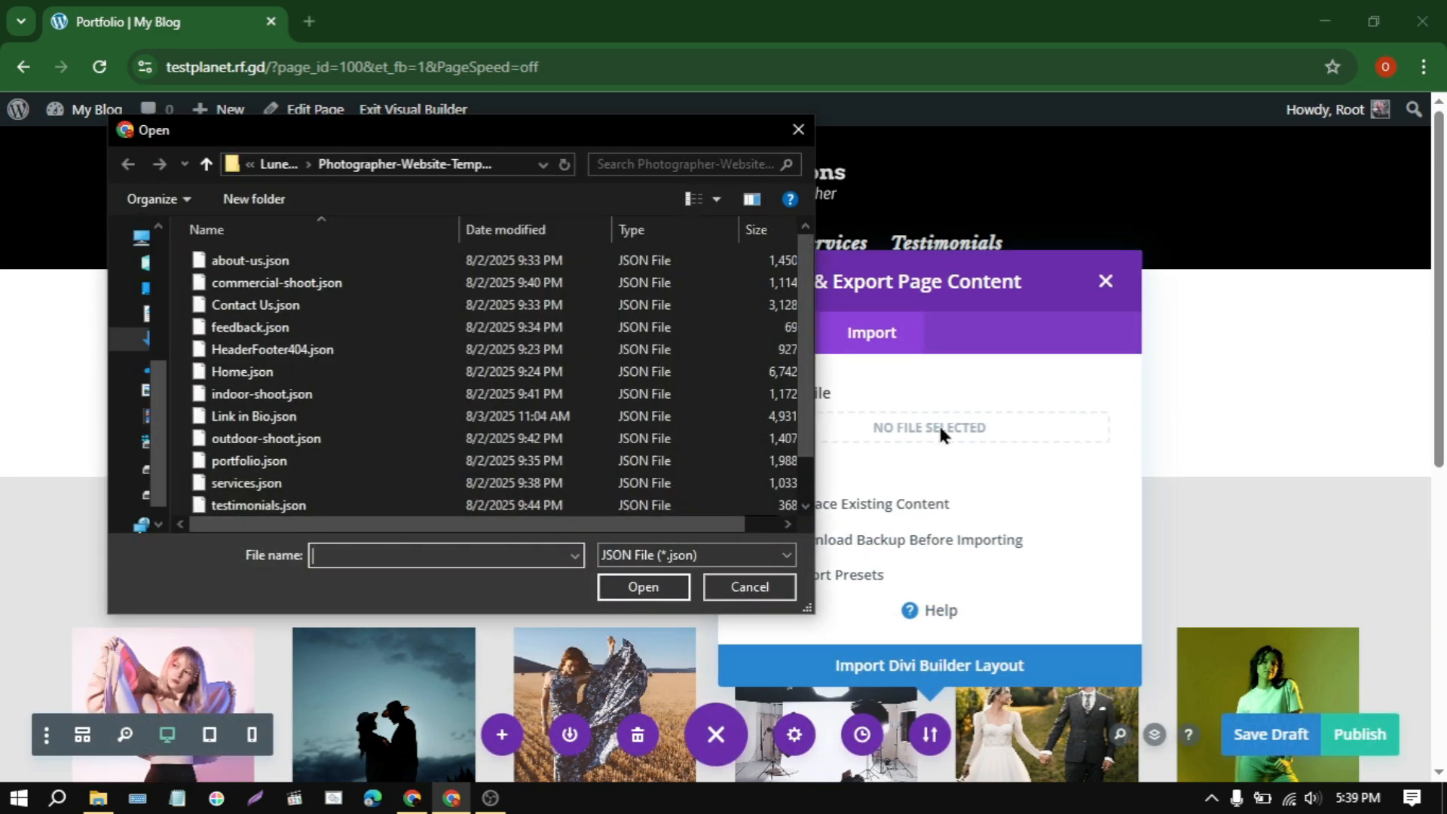
scroll(422, 381, down, 1)
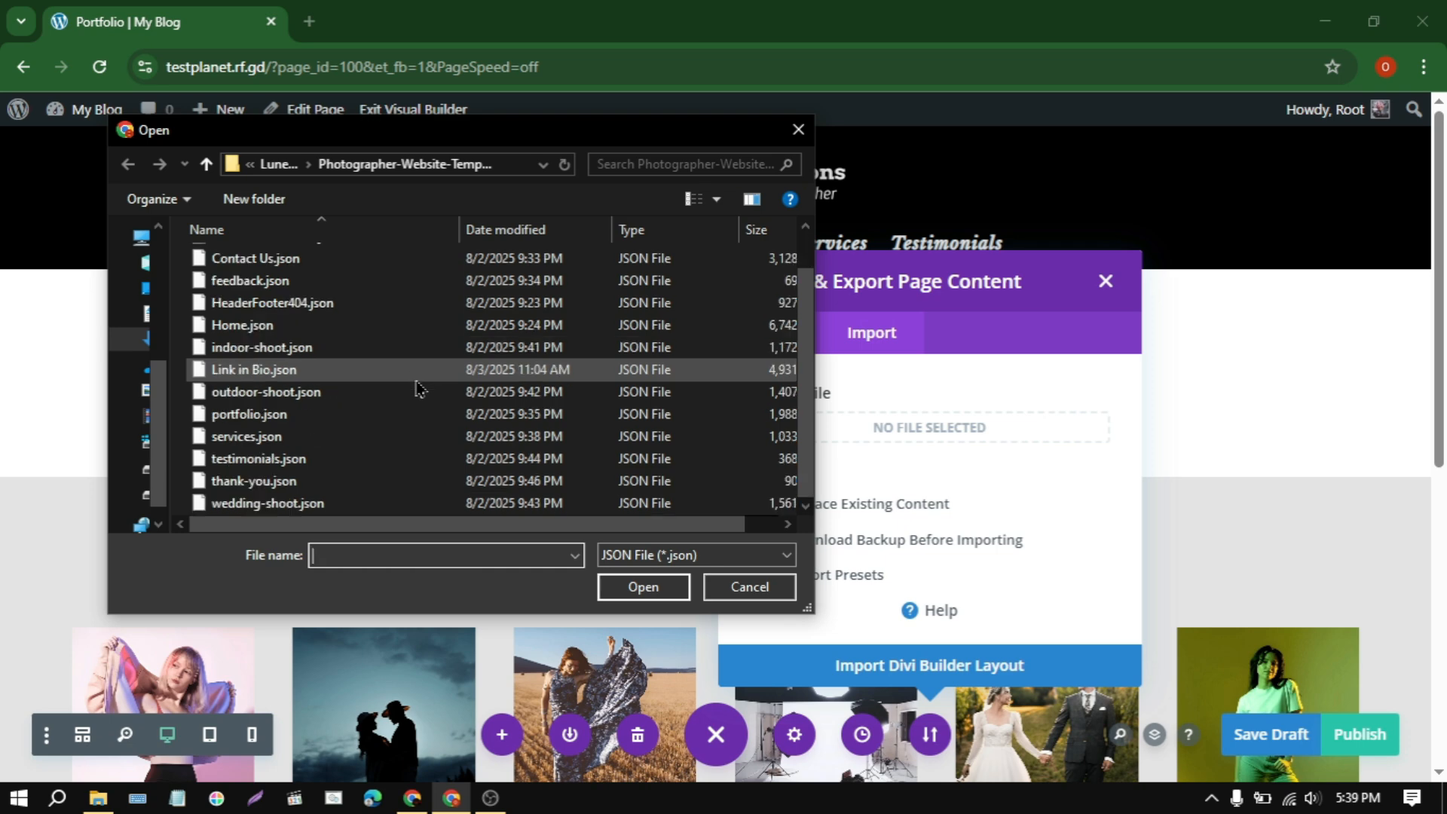
click(373, 416)
click(605, 588)
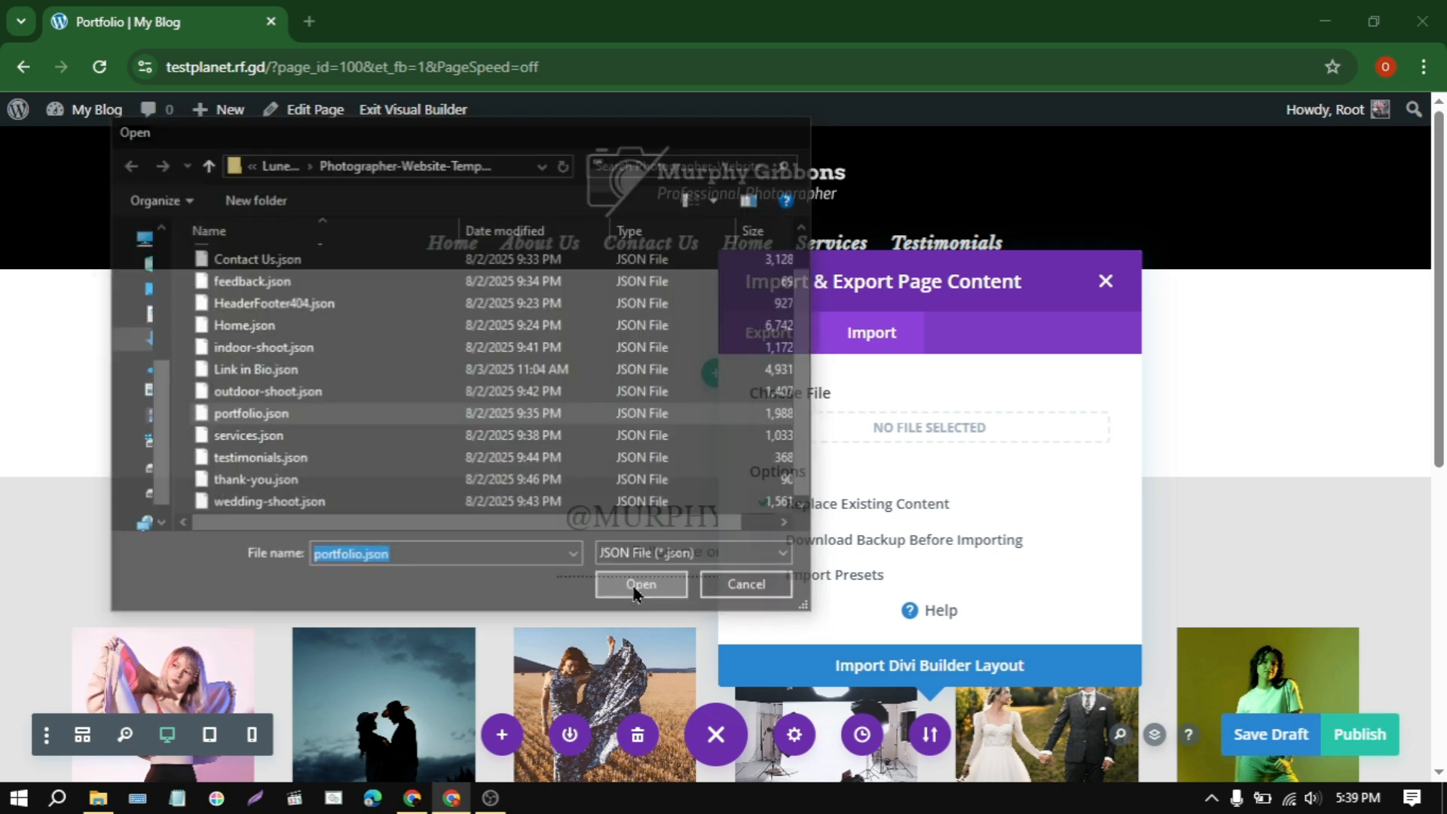
click(917, 682)
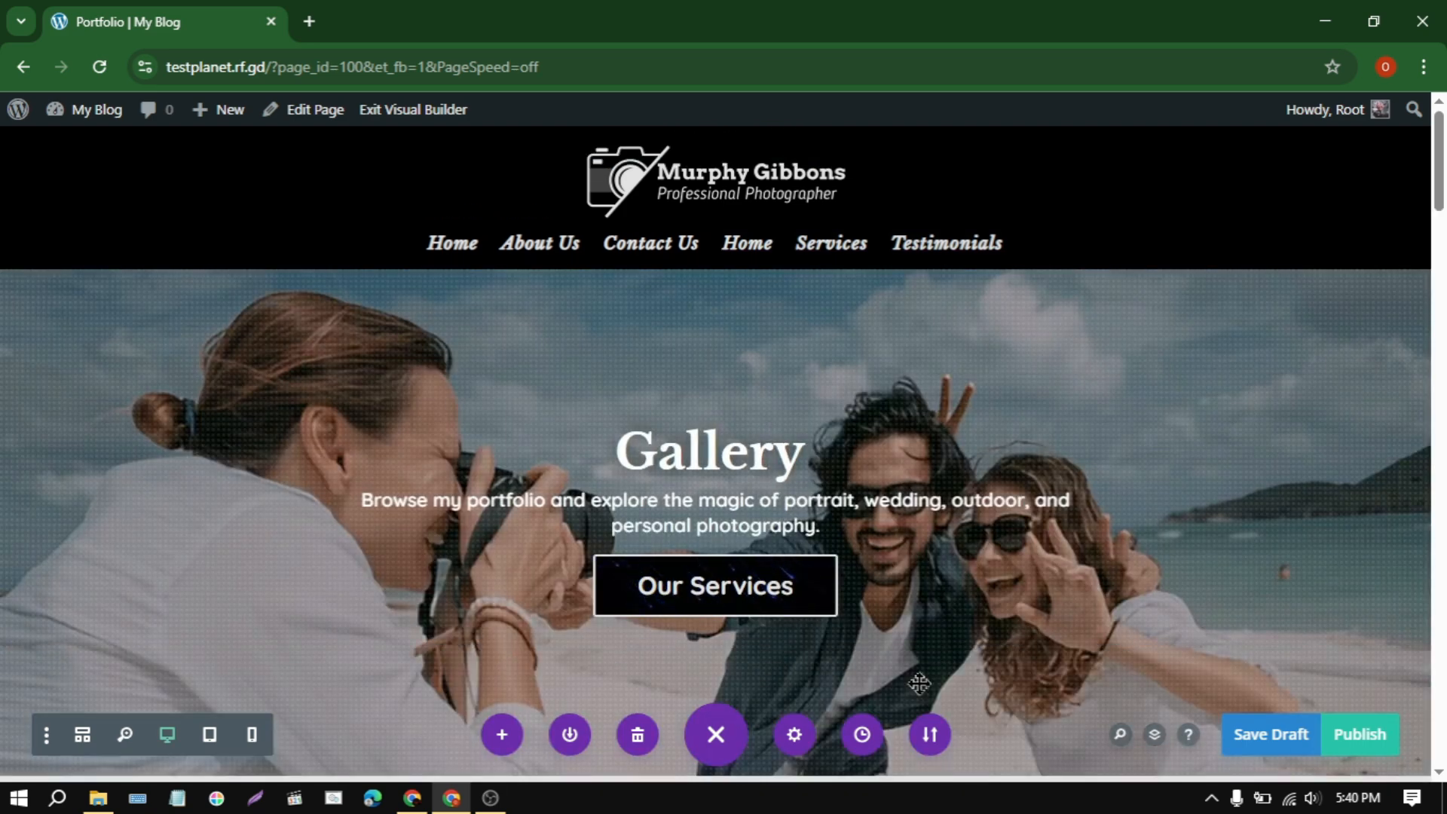
scroll(918, 684, down, 10)
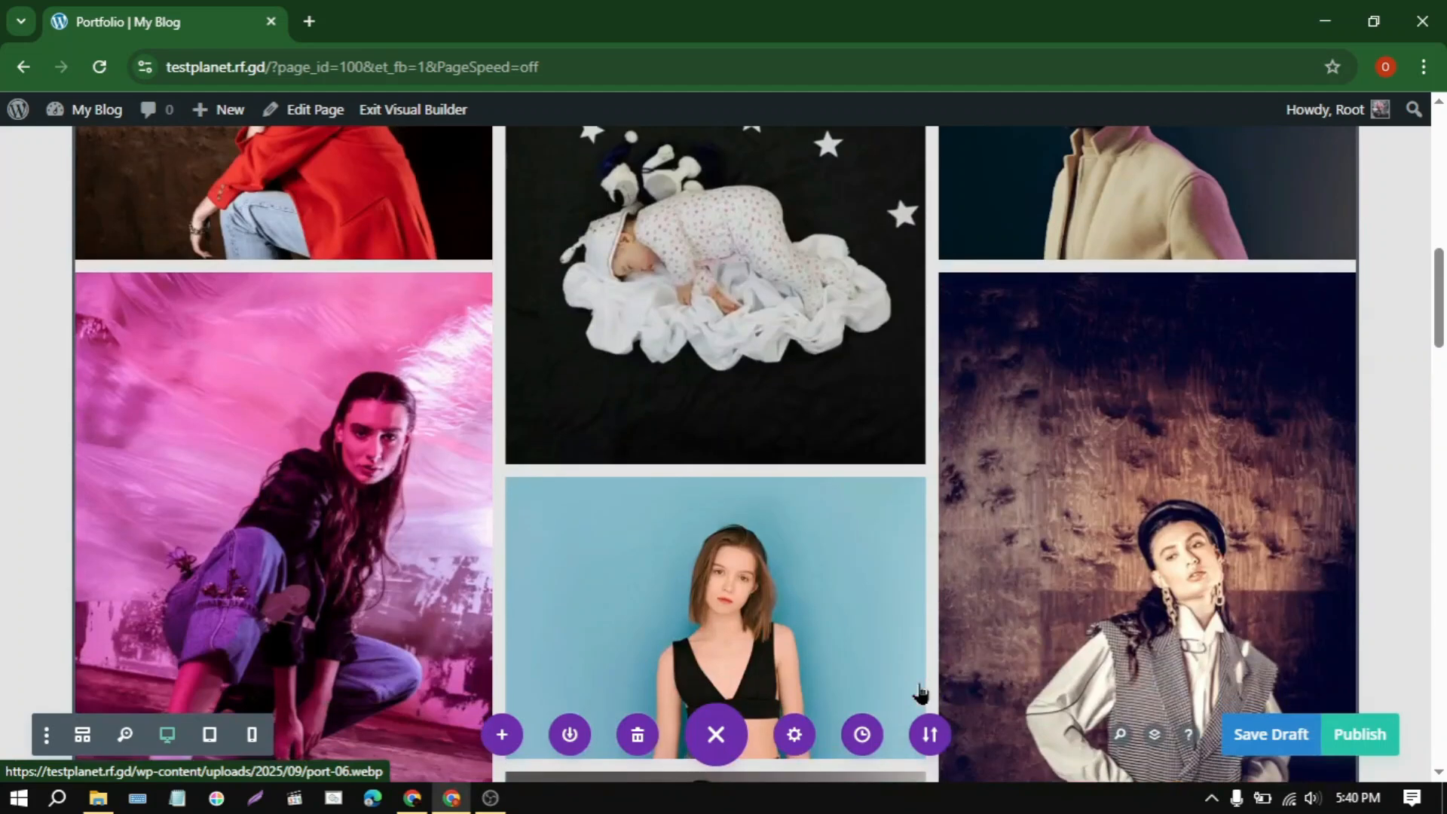
scroll(920, 693, up, 15)
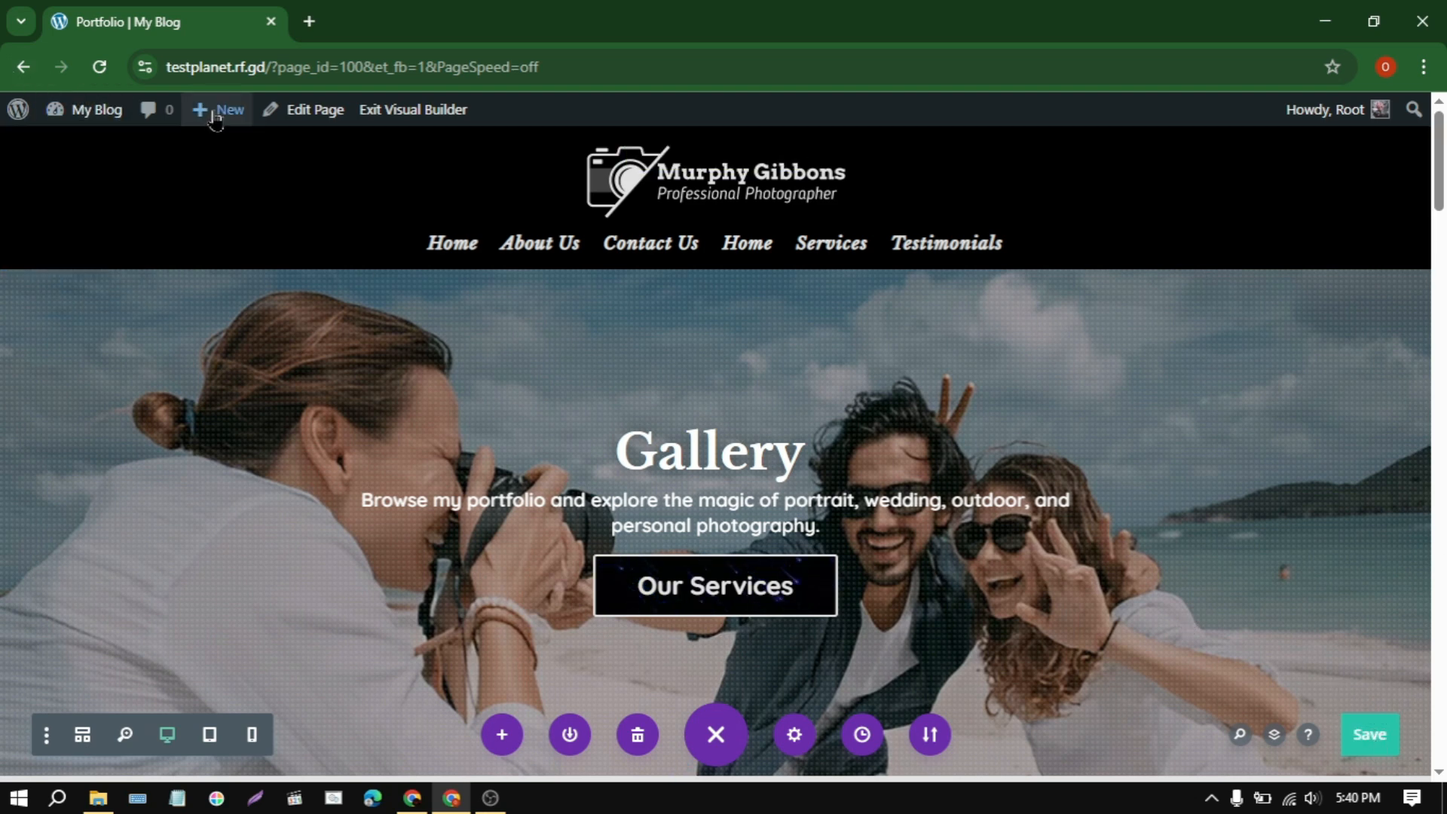
Step: Create a new page titled Link in Bio and set its template to Blank Page
click(221, 202)
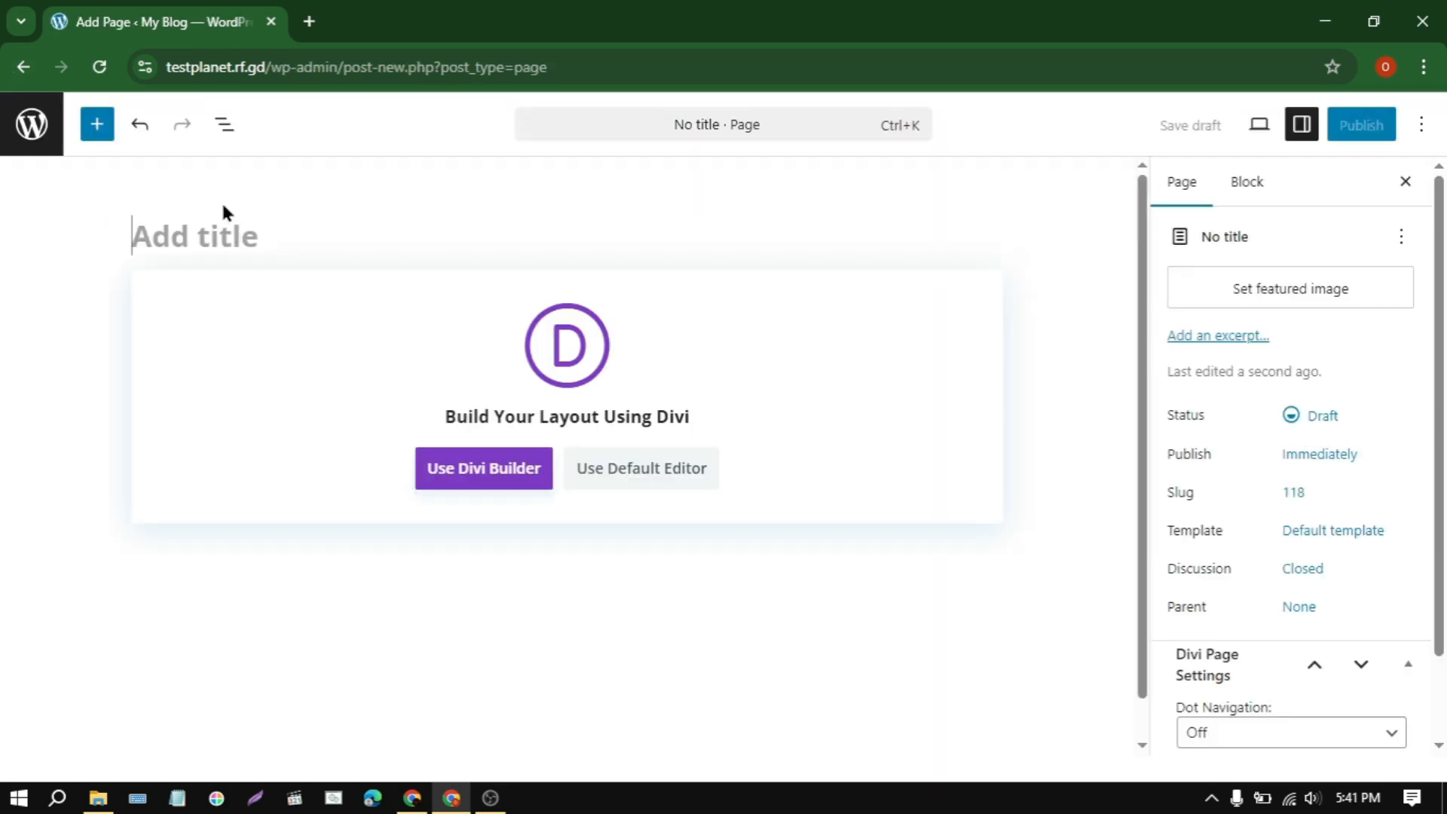
text(Link in B)
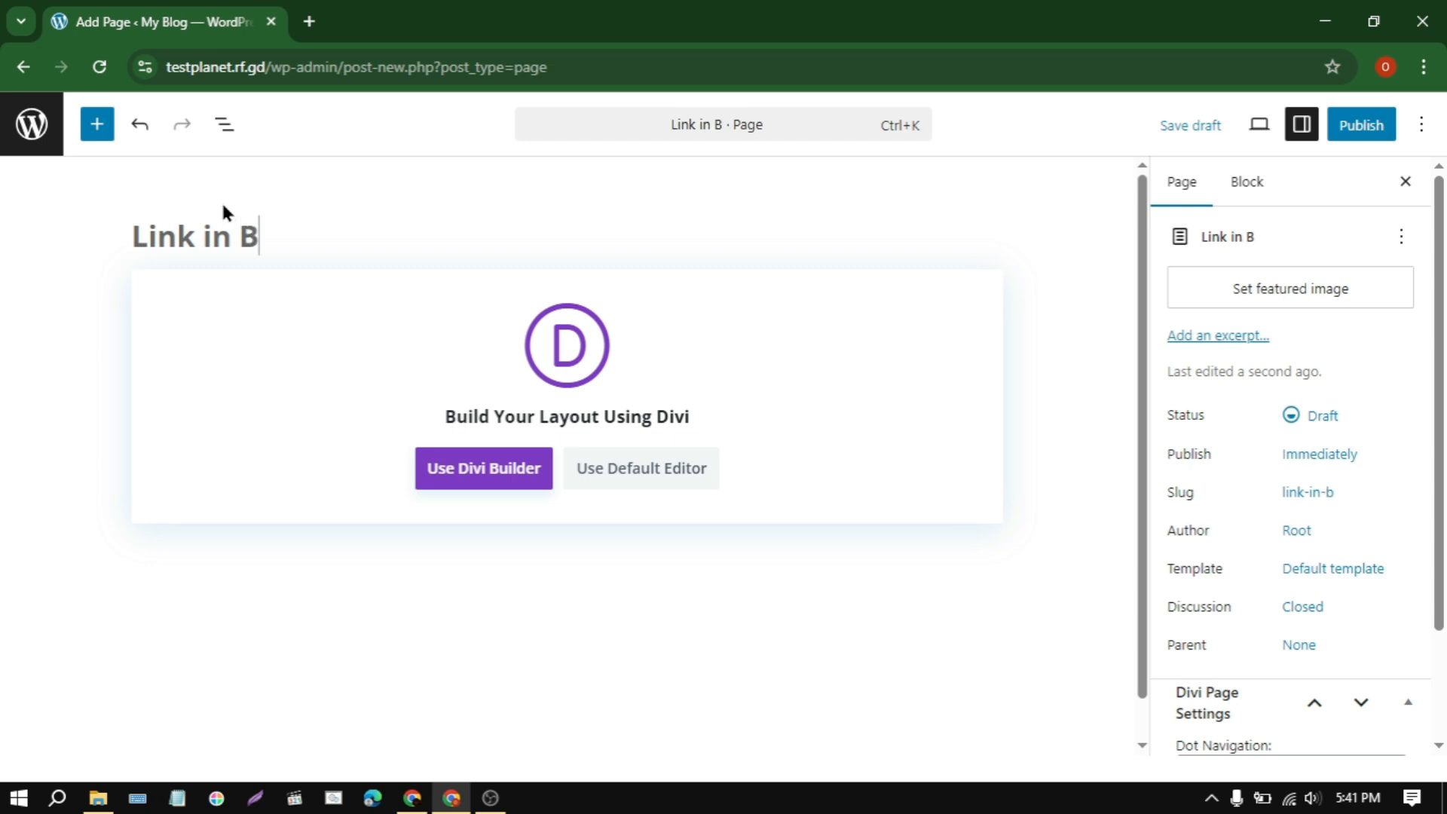
text(io)
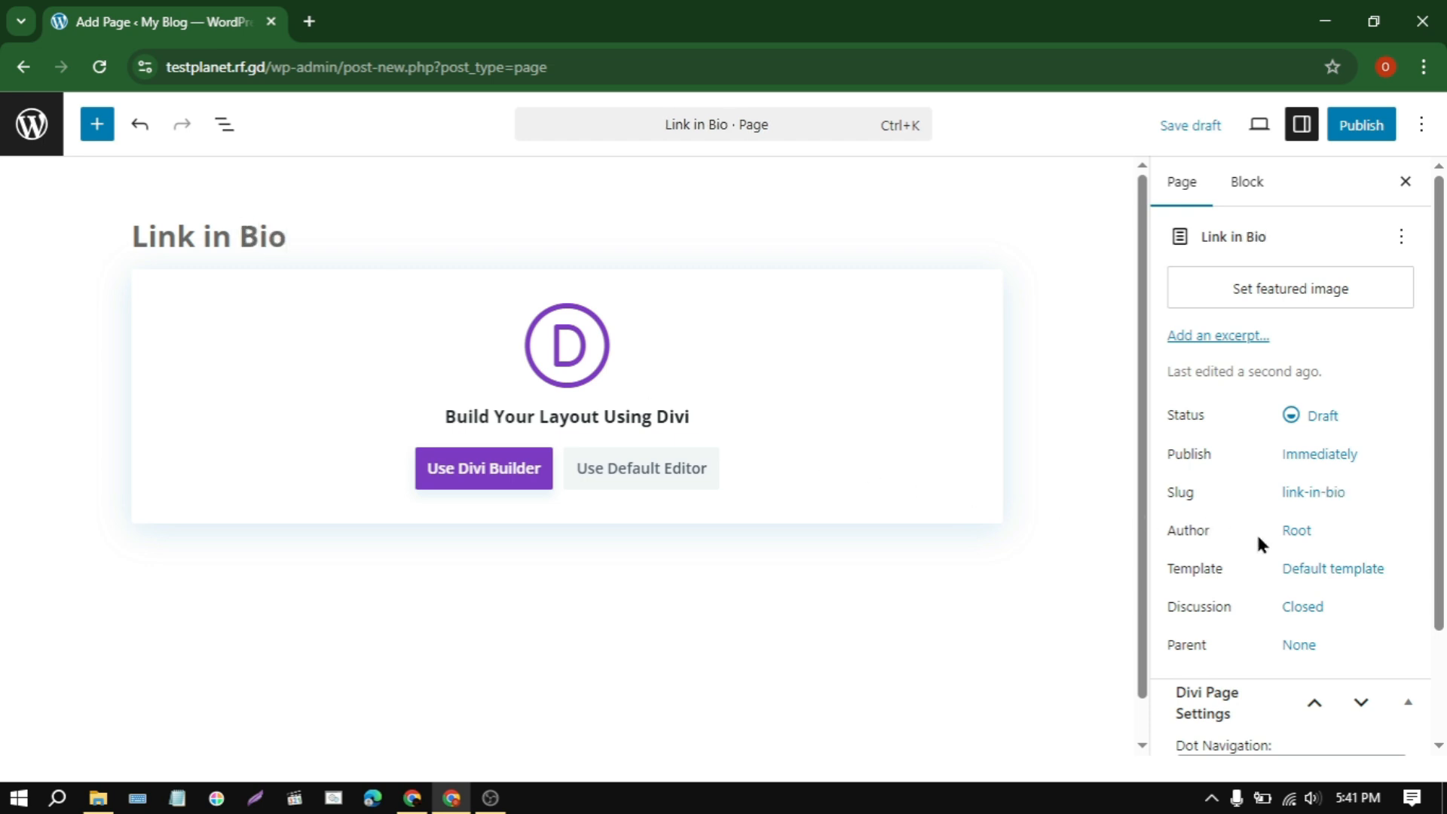
click(1324, 581)
click(1056, 682)
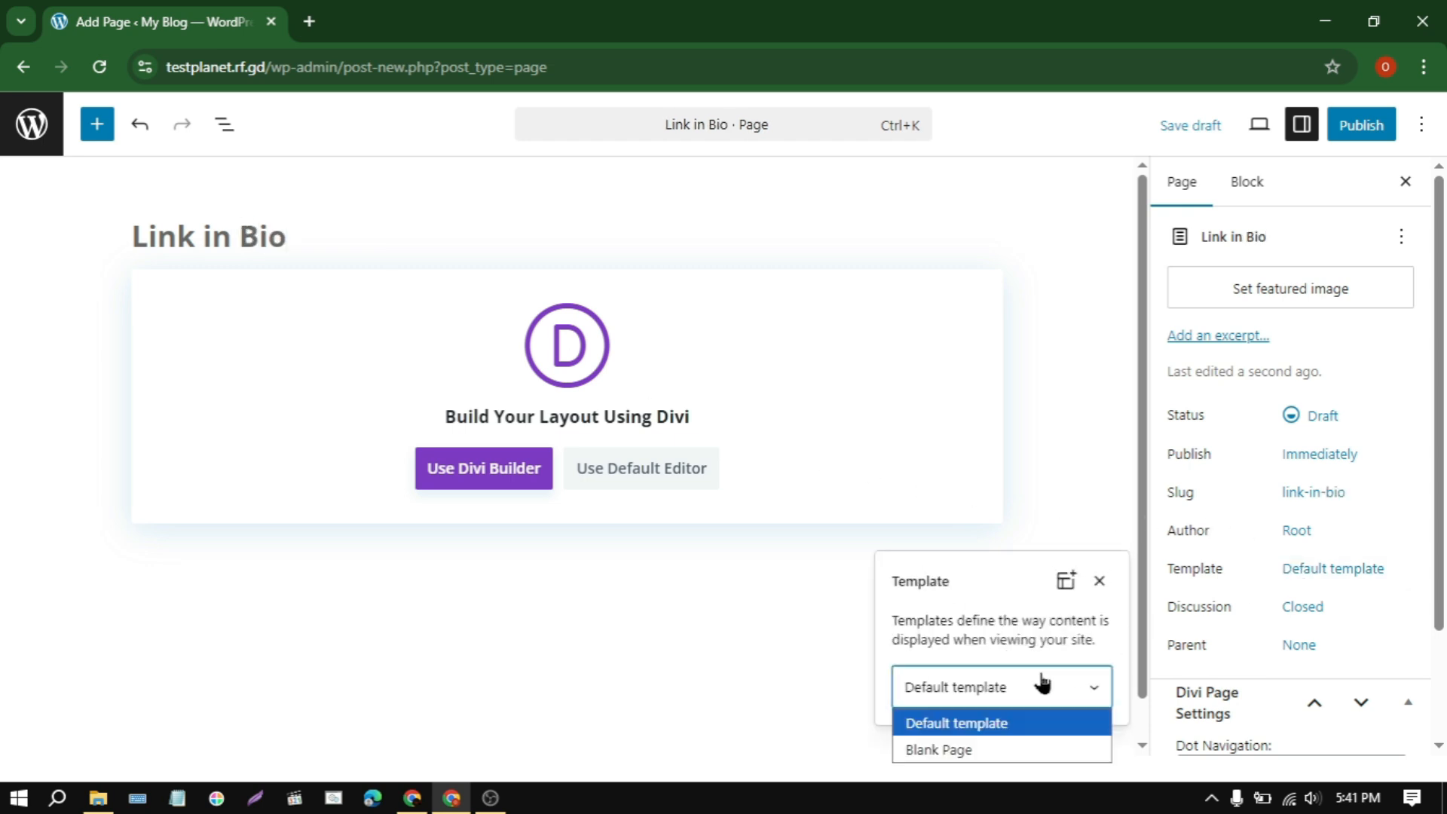
click(1000, 751)
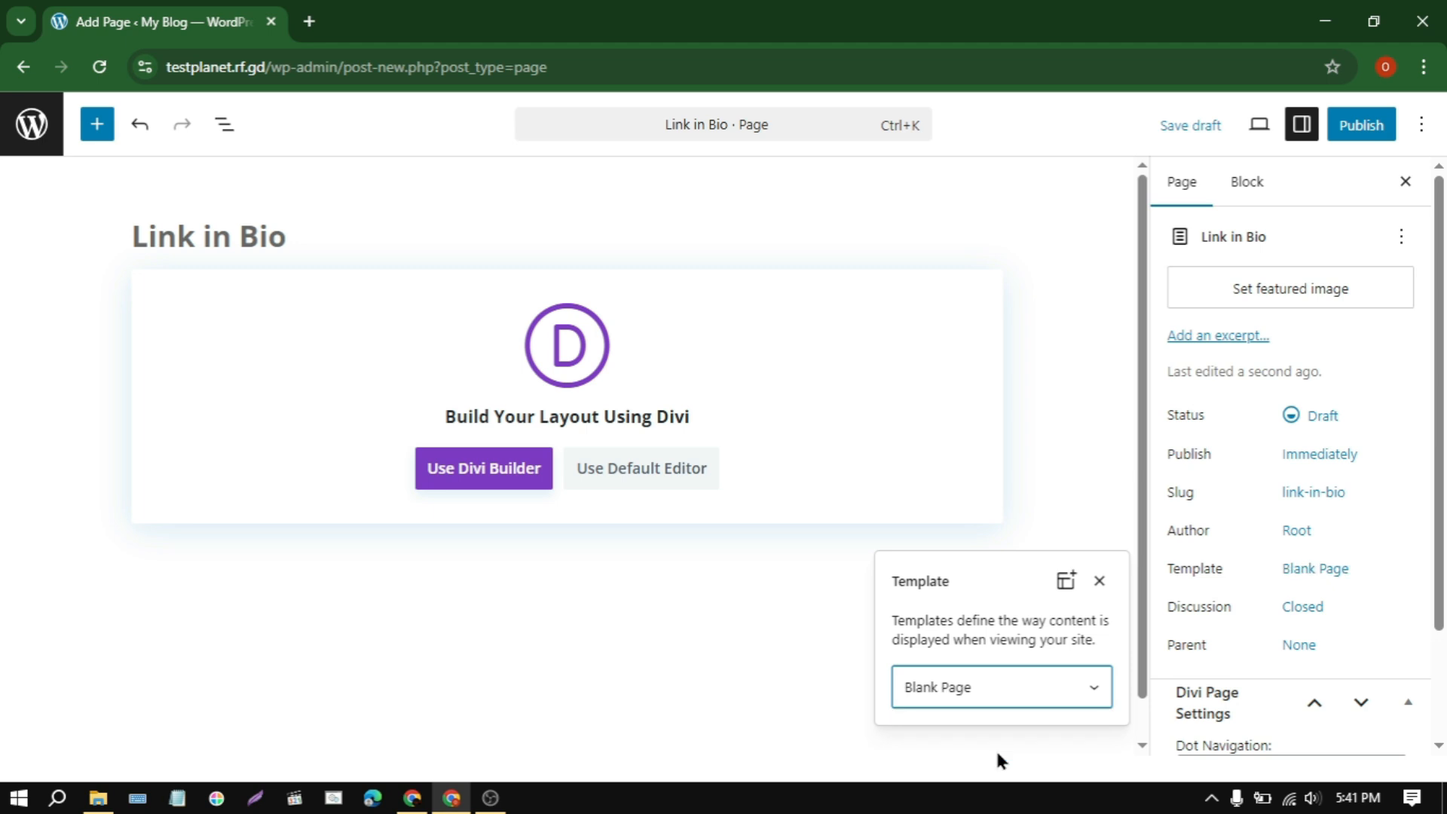
click(1242, 585)
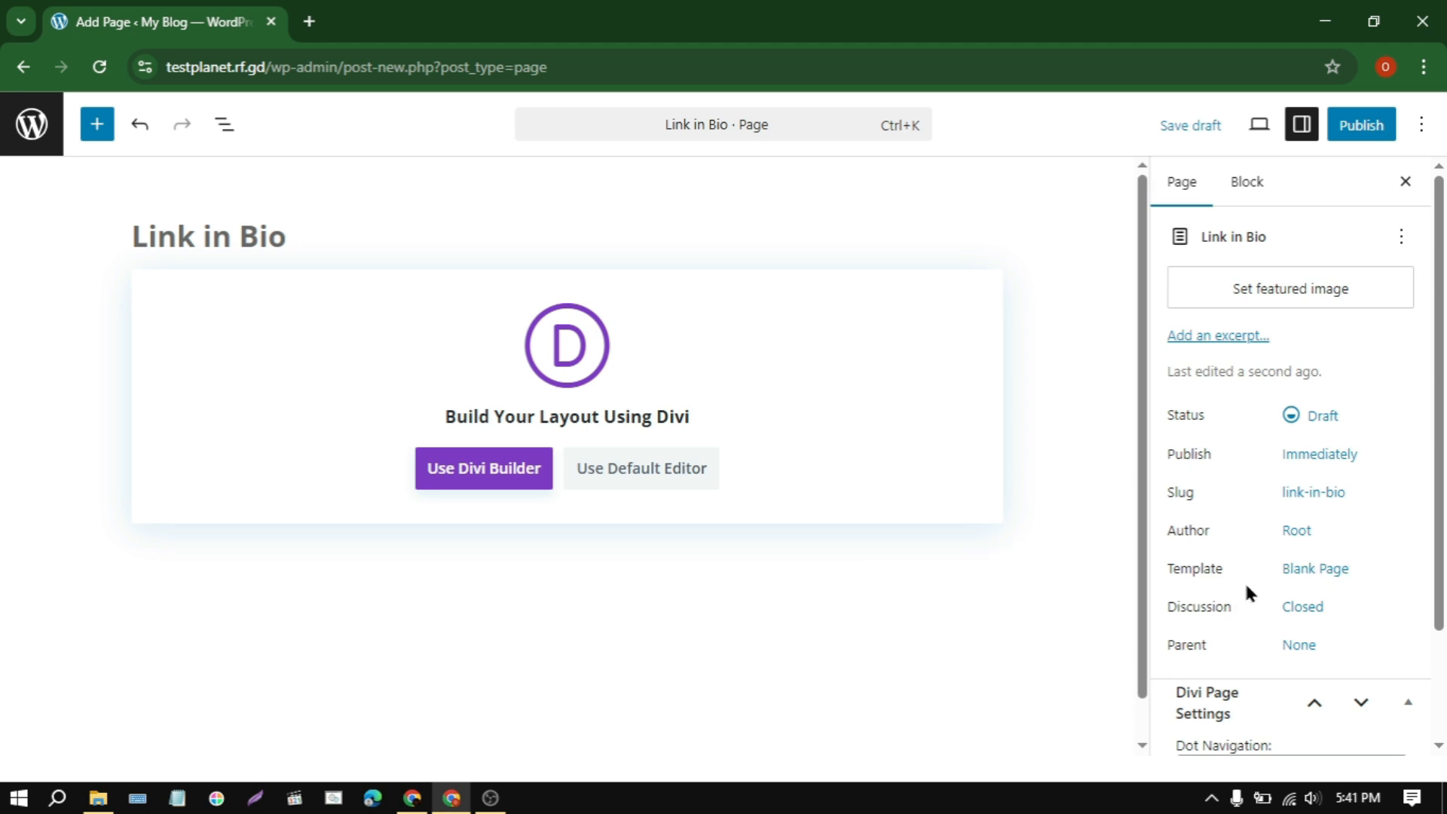
Step: Start building the Link in Bio page from scratch with Divi Builder, dismissing the row insertion dialog
click(499, 468)
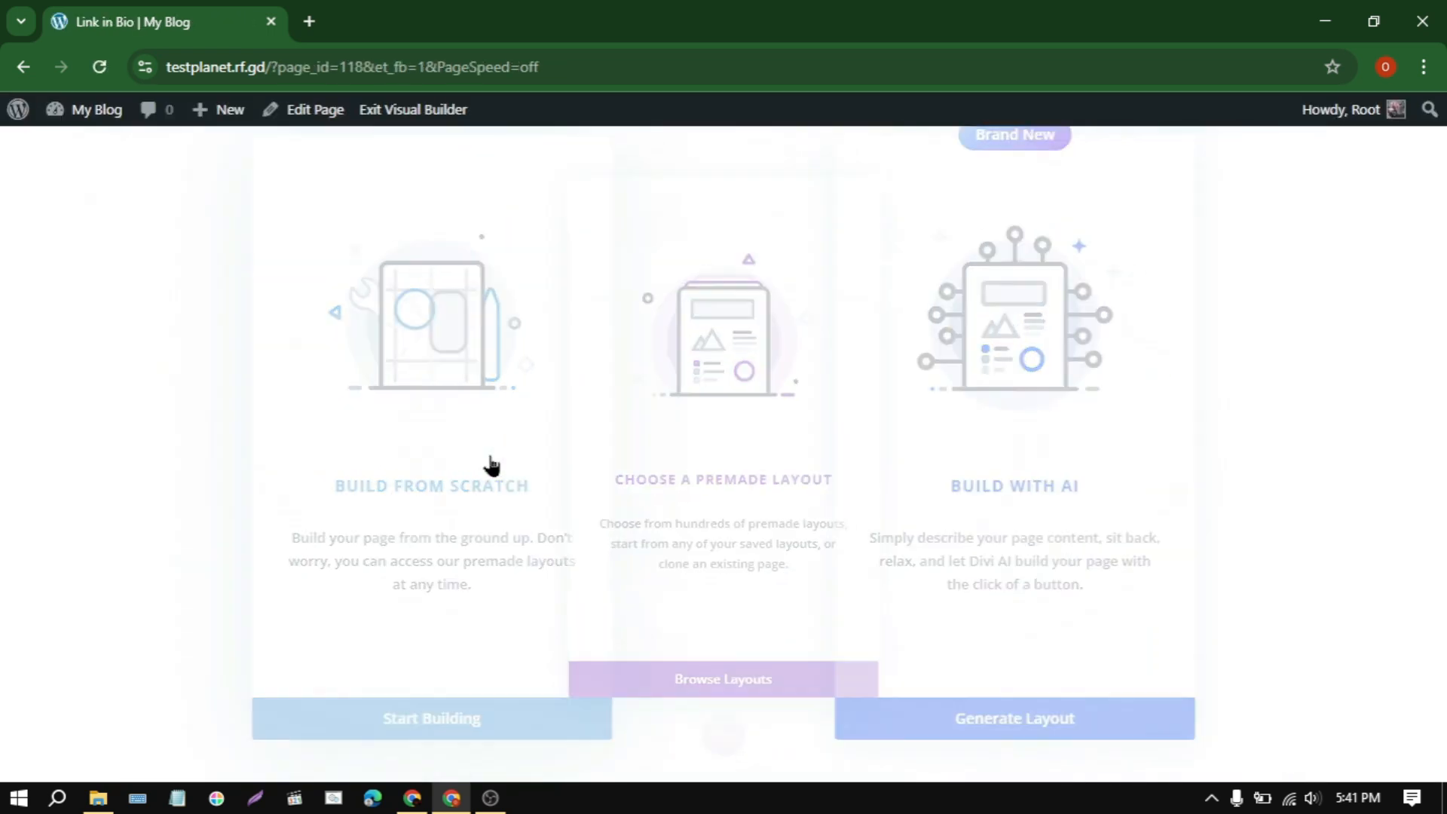
click(490, 465)
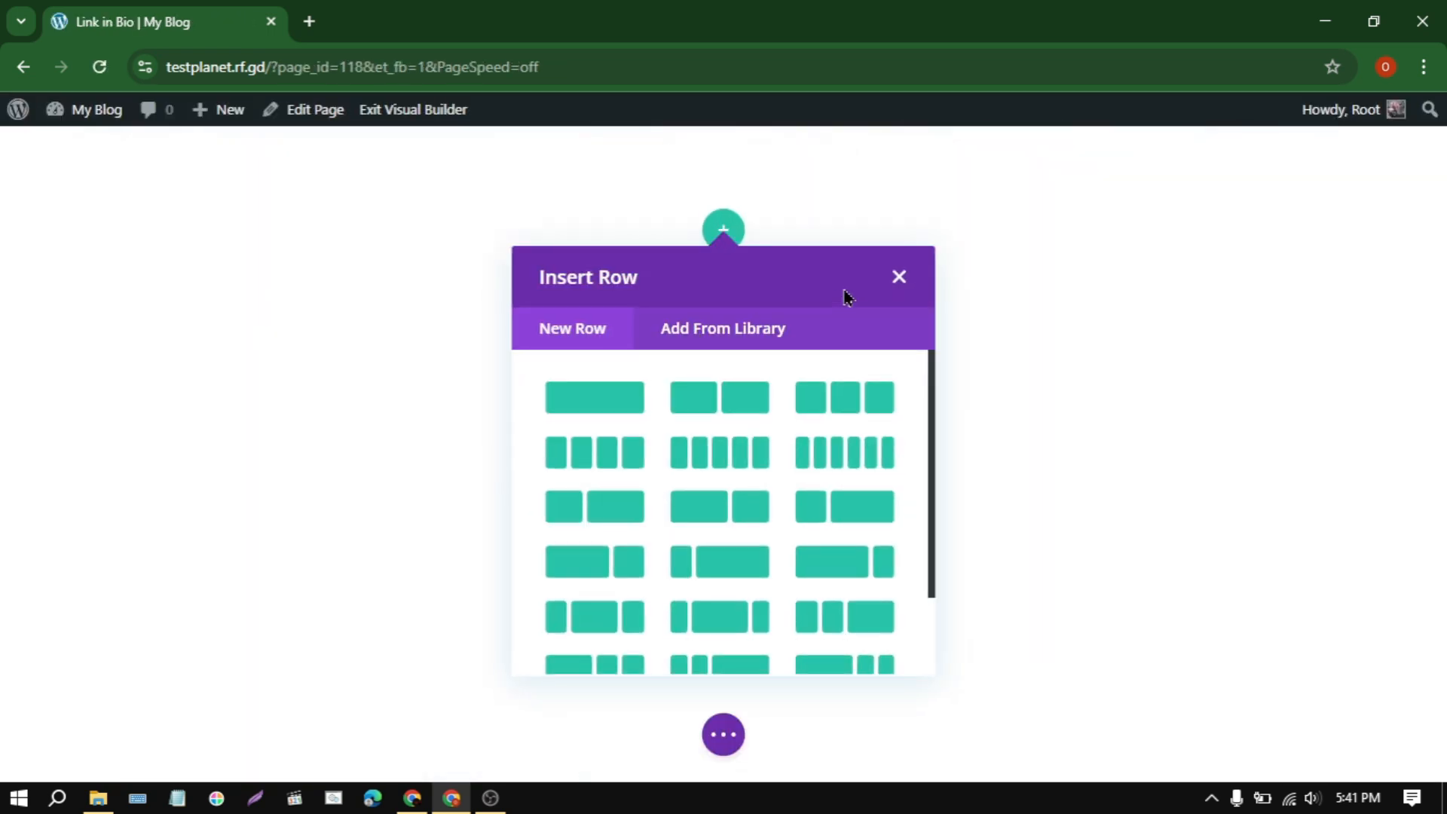
click(898, 277)
Step: Import the layout from Link in Bio.json into the Link in Bio page, replacing its existing content, and publish the page
click(724, 735)
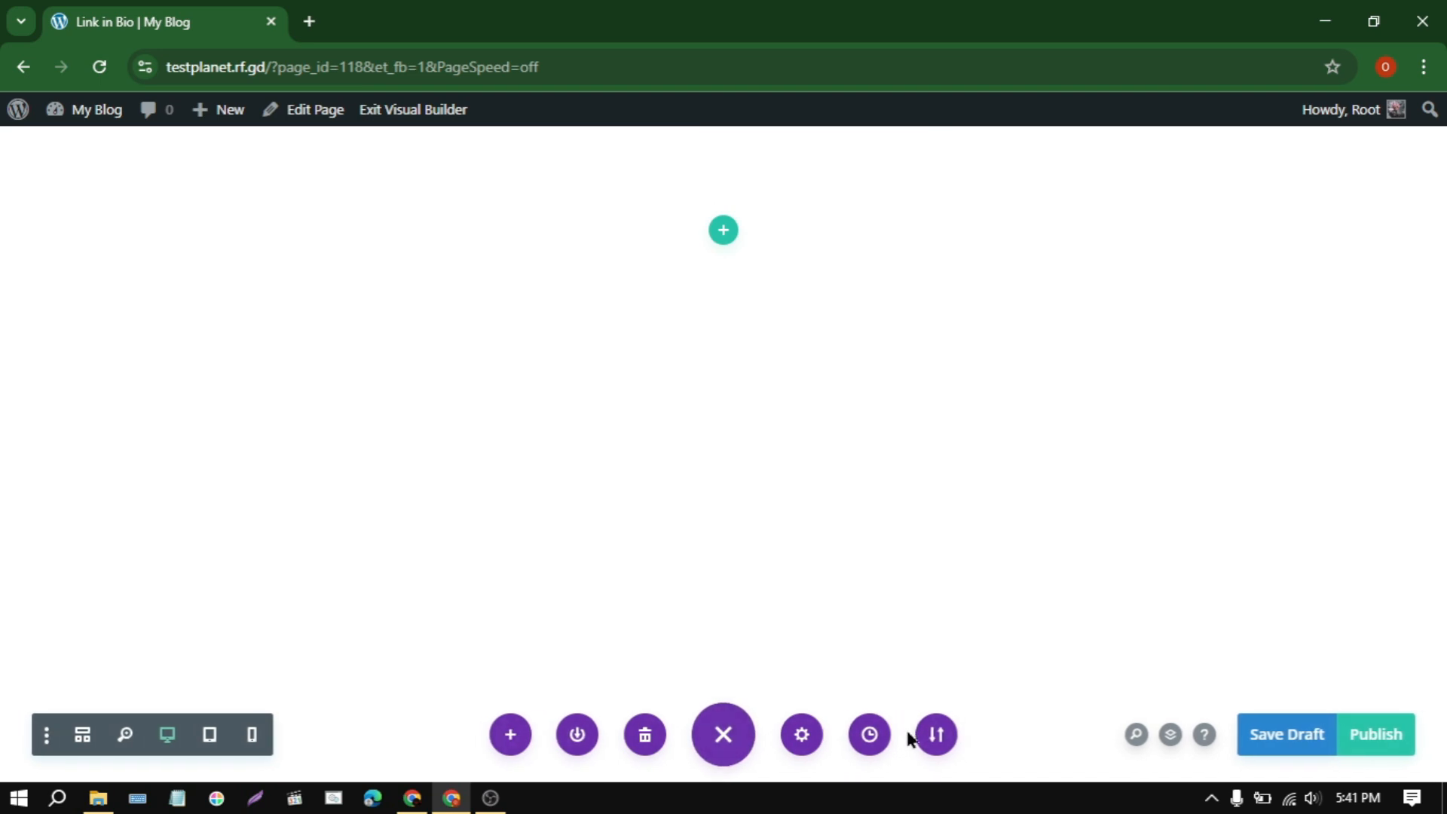
click(936, 735)
click(907, 476)
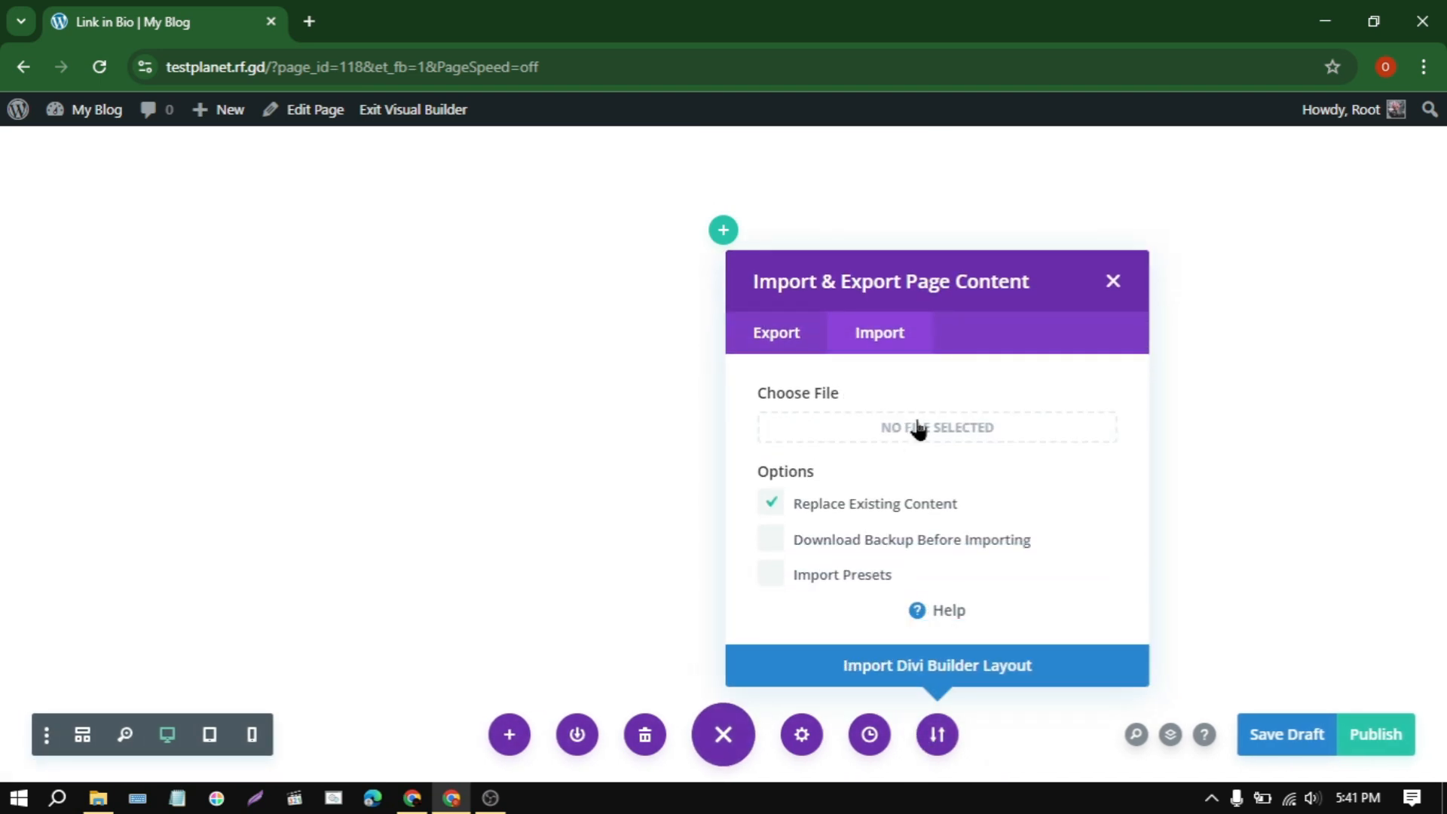
click(918, 428)
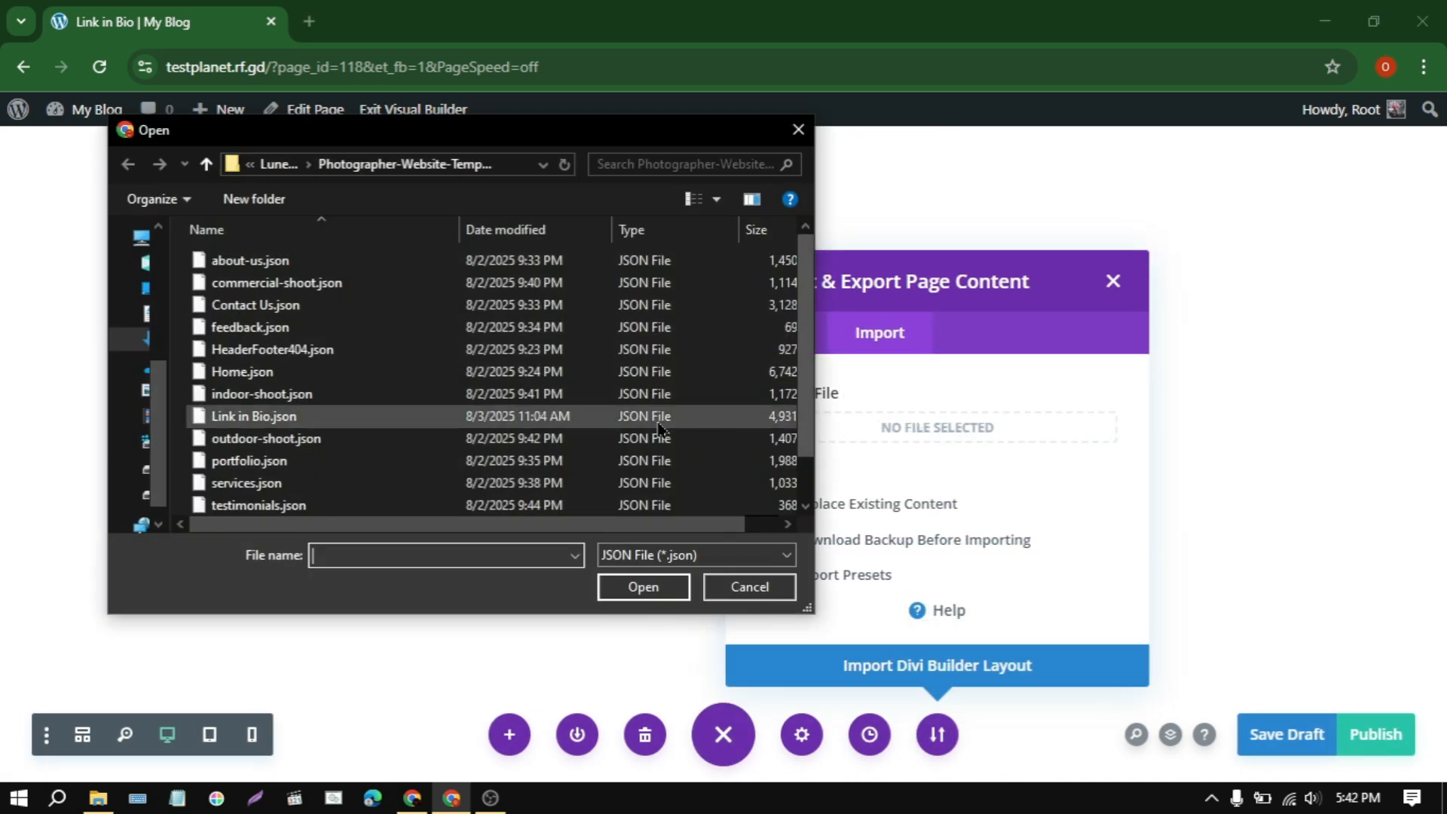
click(392, 417)
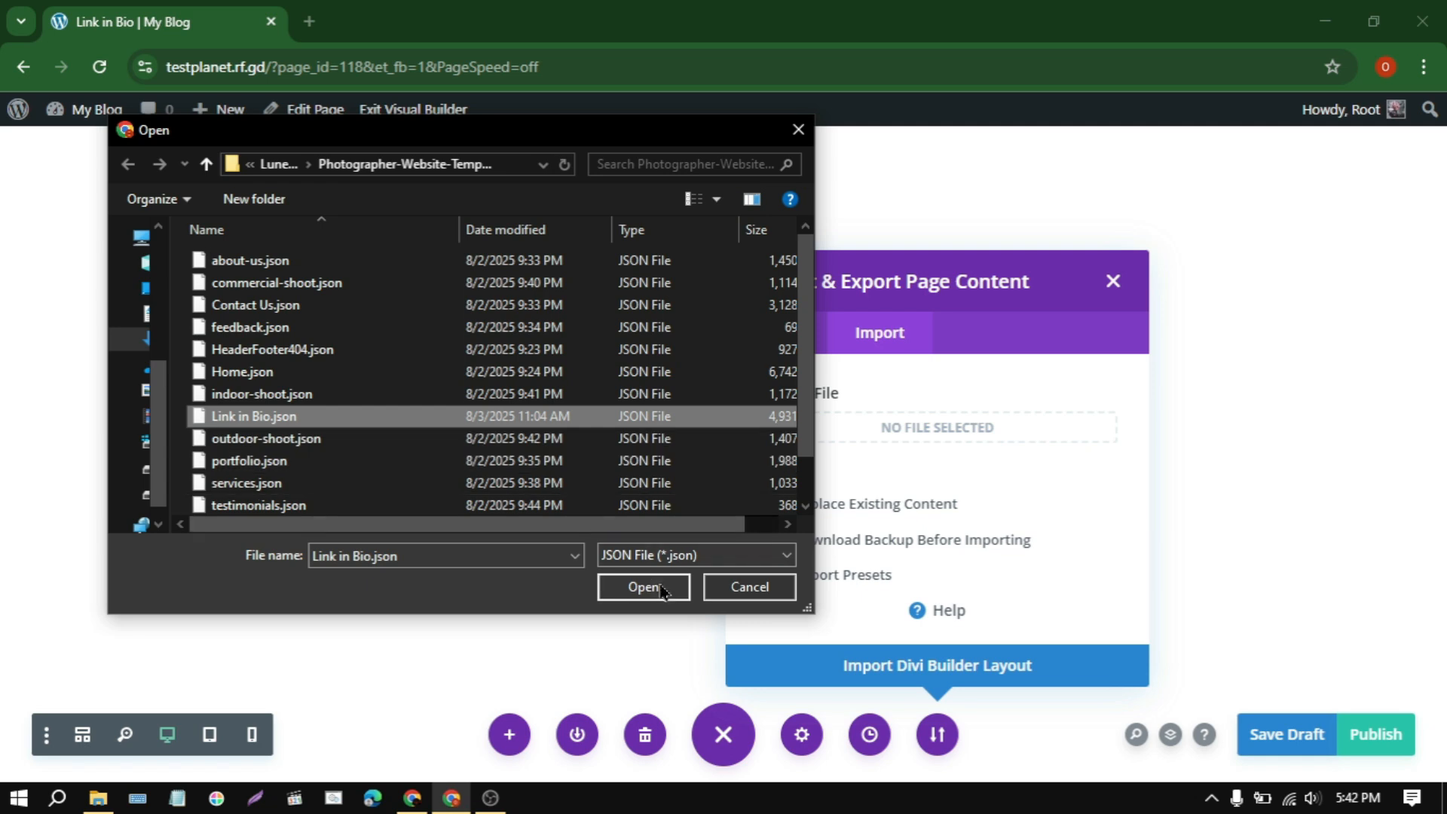
click(662, 592)
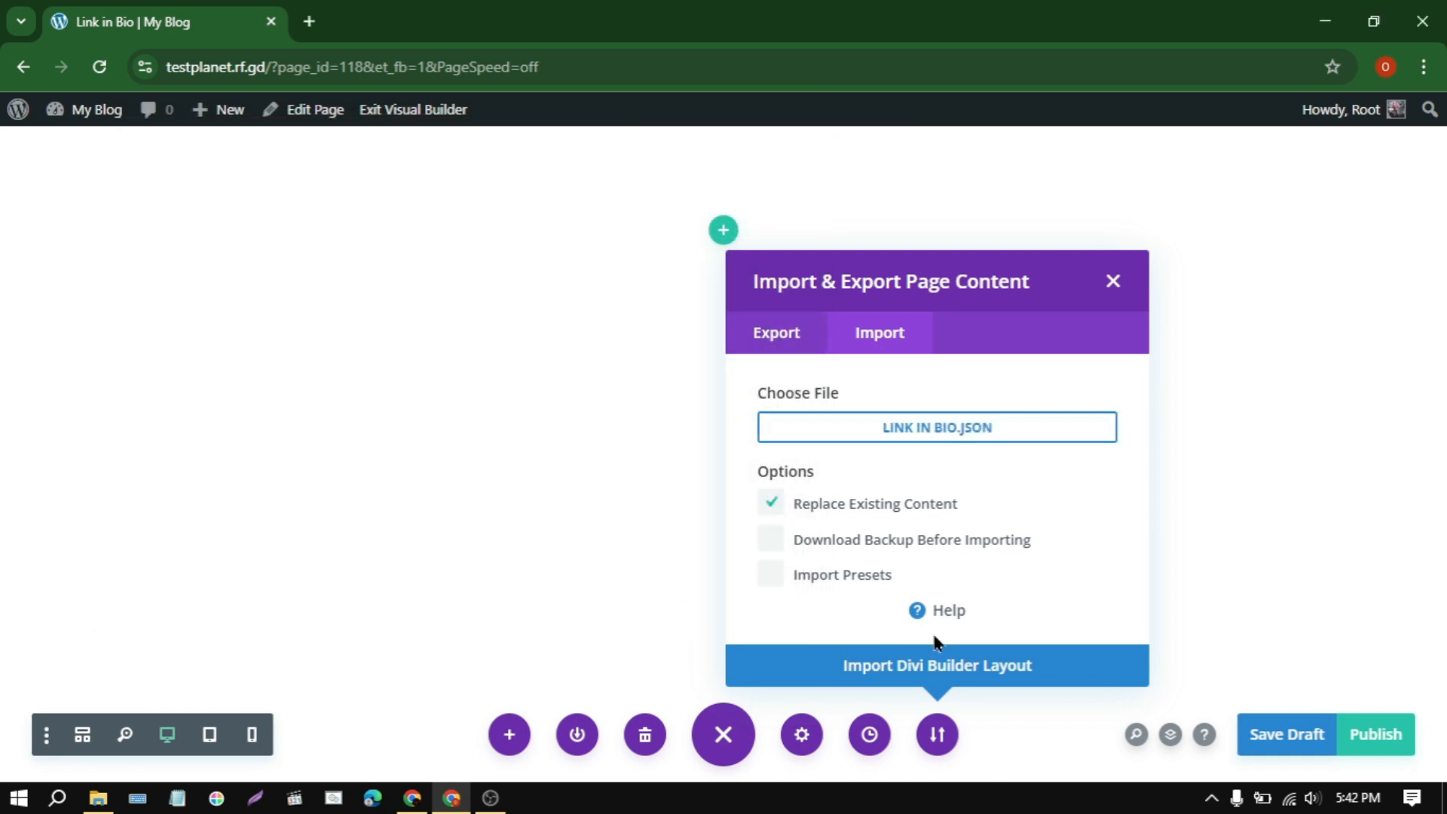
click(936, 663)
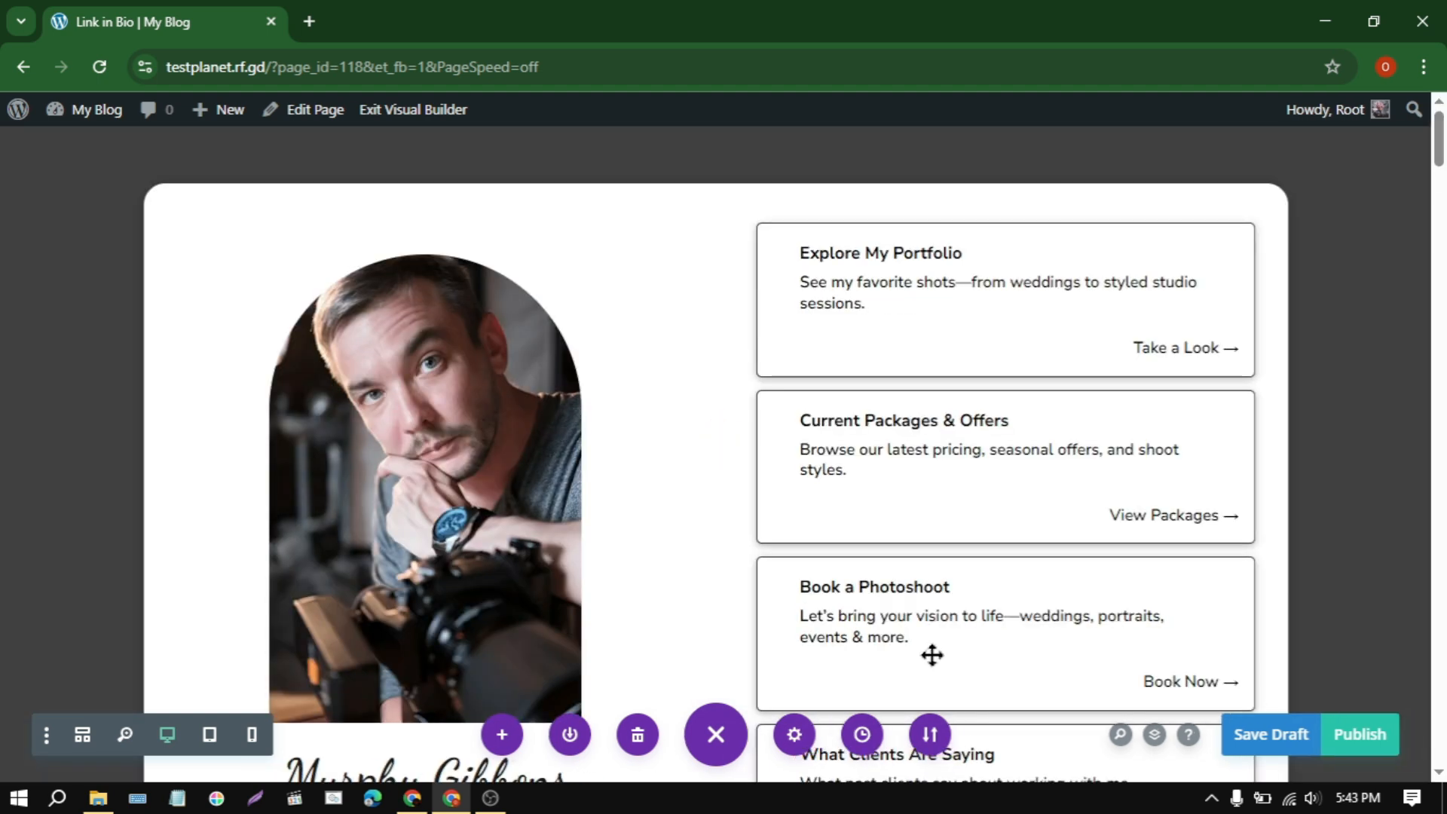
scroll(932, 655, down, 10)
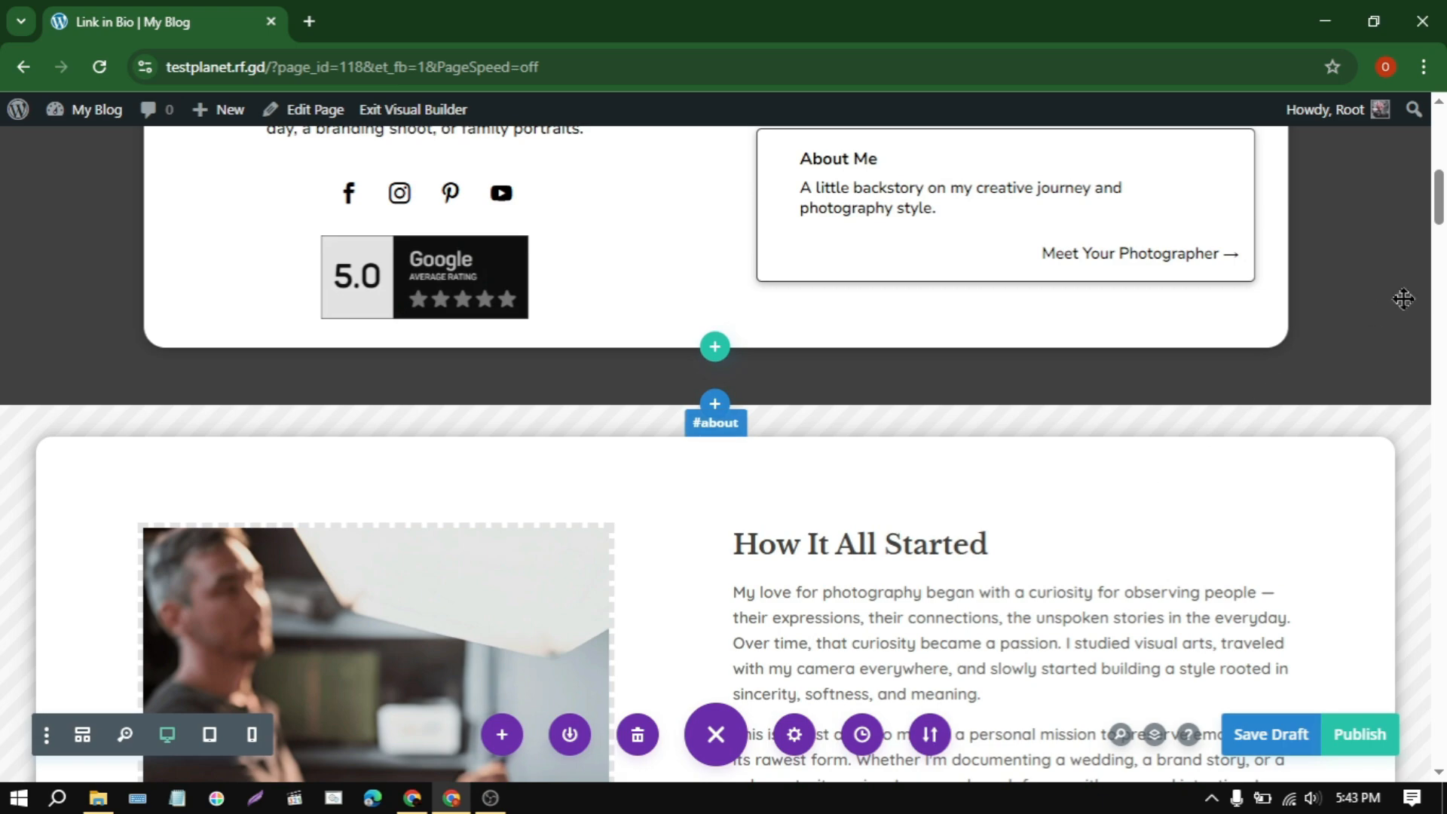
scroll(1403, 299, down, 12)
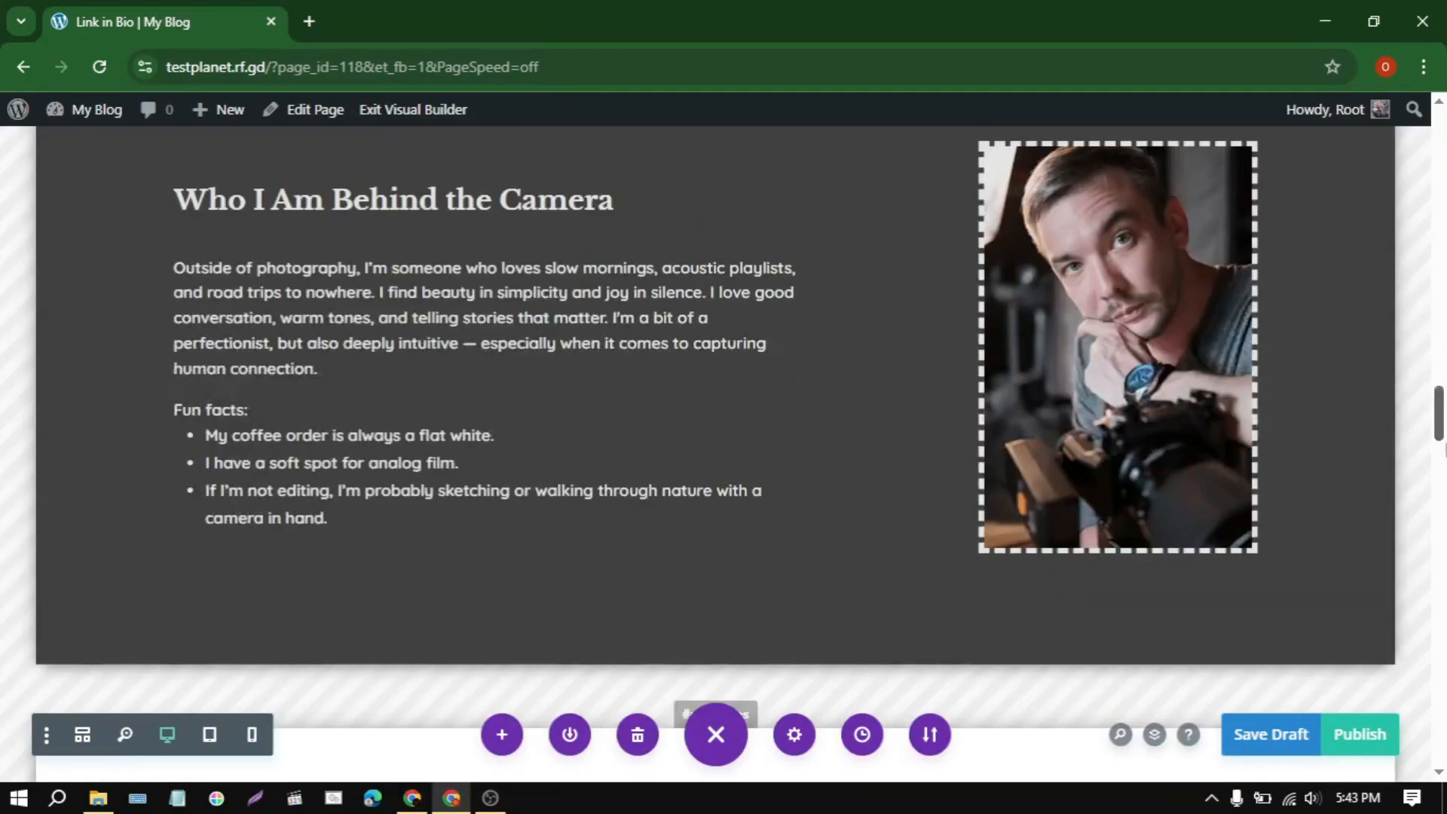
drag(1446, 445, 1446, 108)
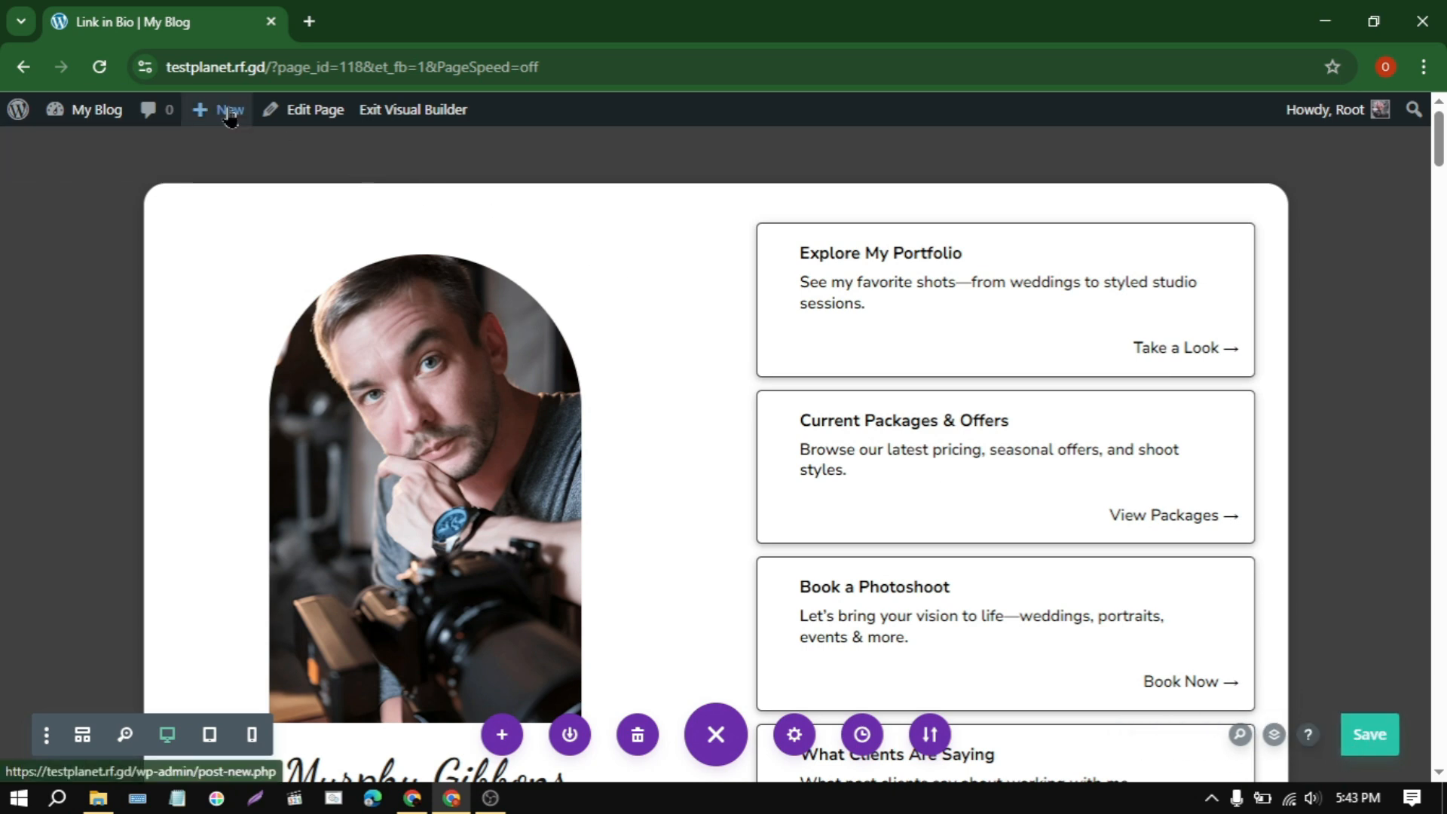
Step: Create a new page titled Feedback with the Blank Page template and open it in Divi Builder
mouse_move(219, 109)
click(219, 205)
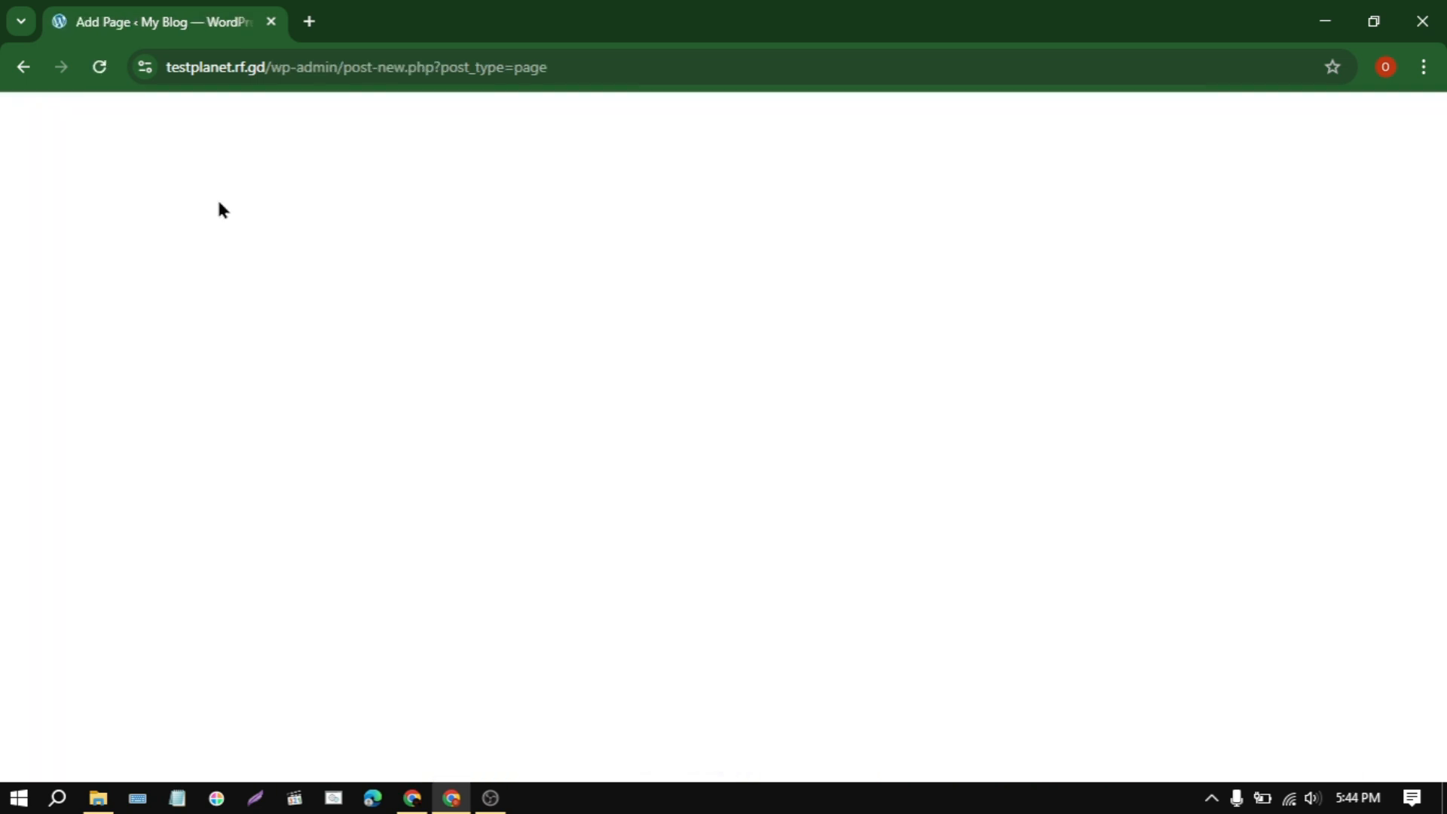
text(Feedback)
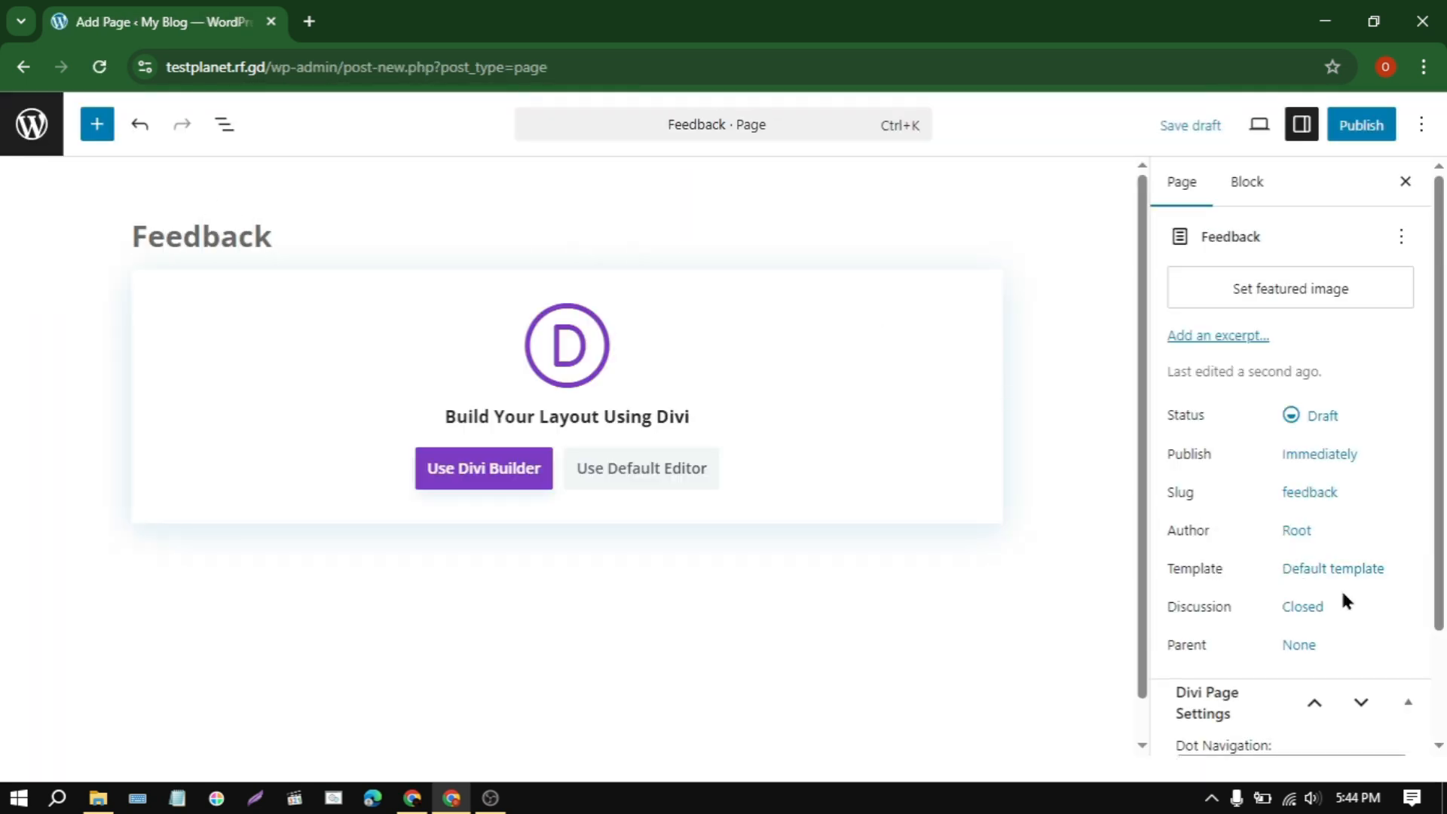
click(1384, 571)
click(1015, 687)
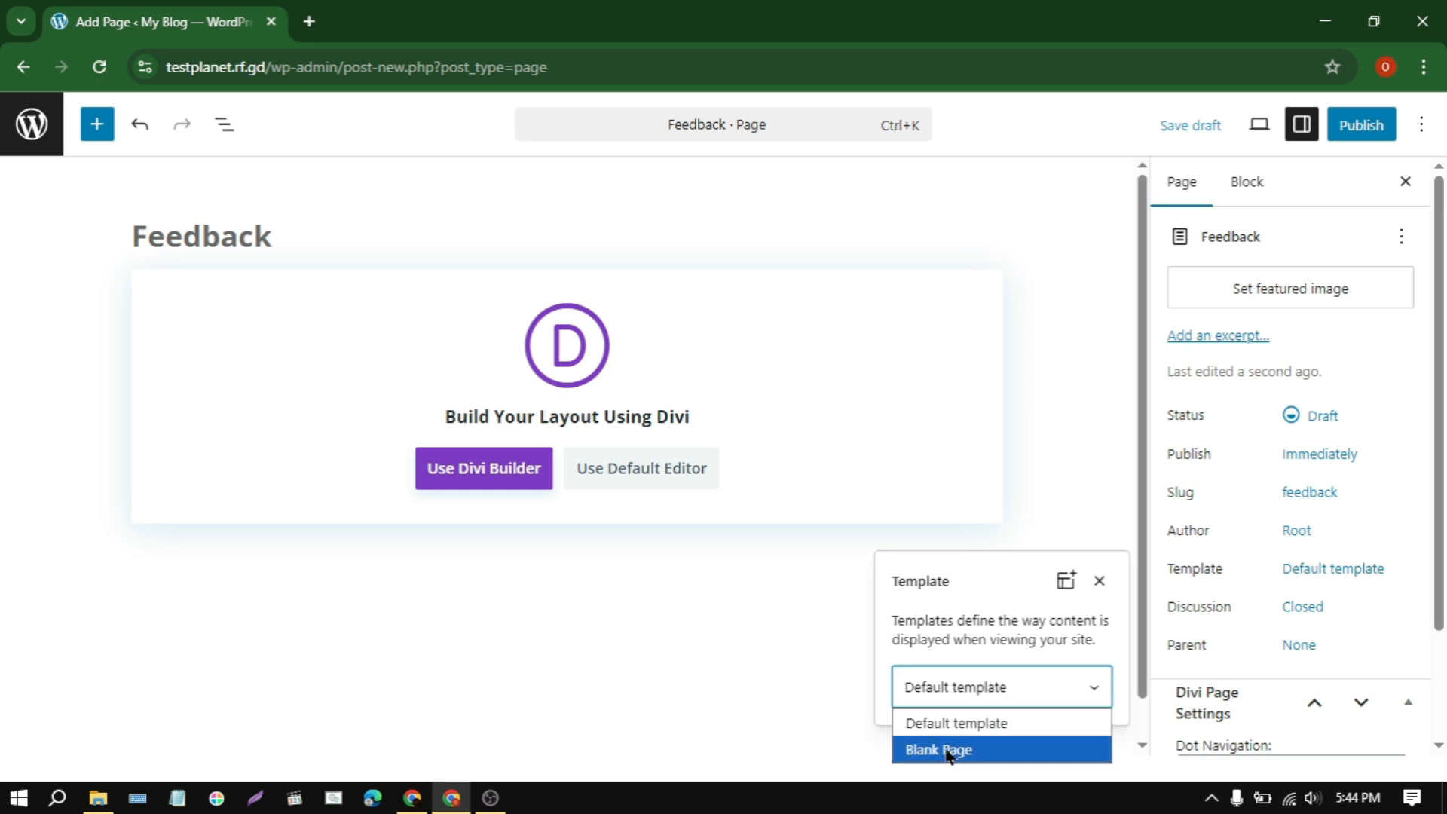
click(935, 746)
click(764, 661)
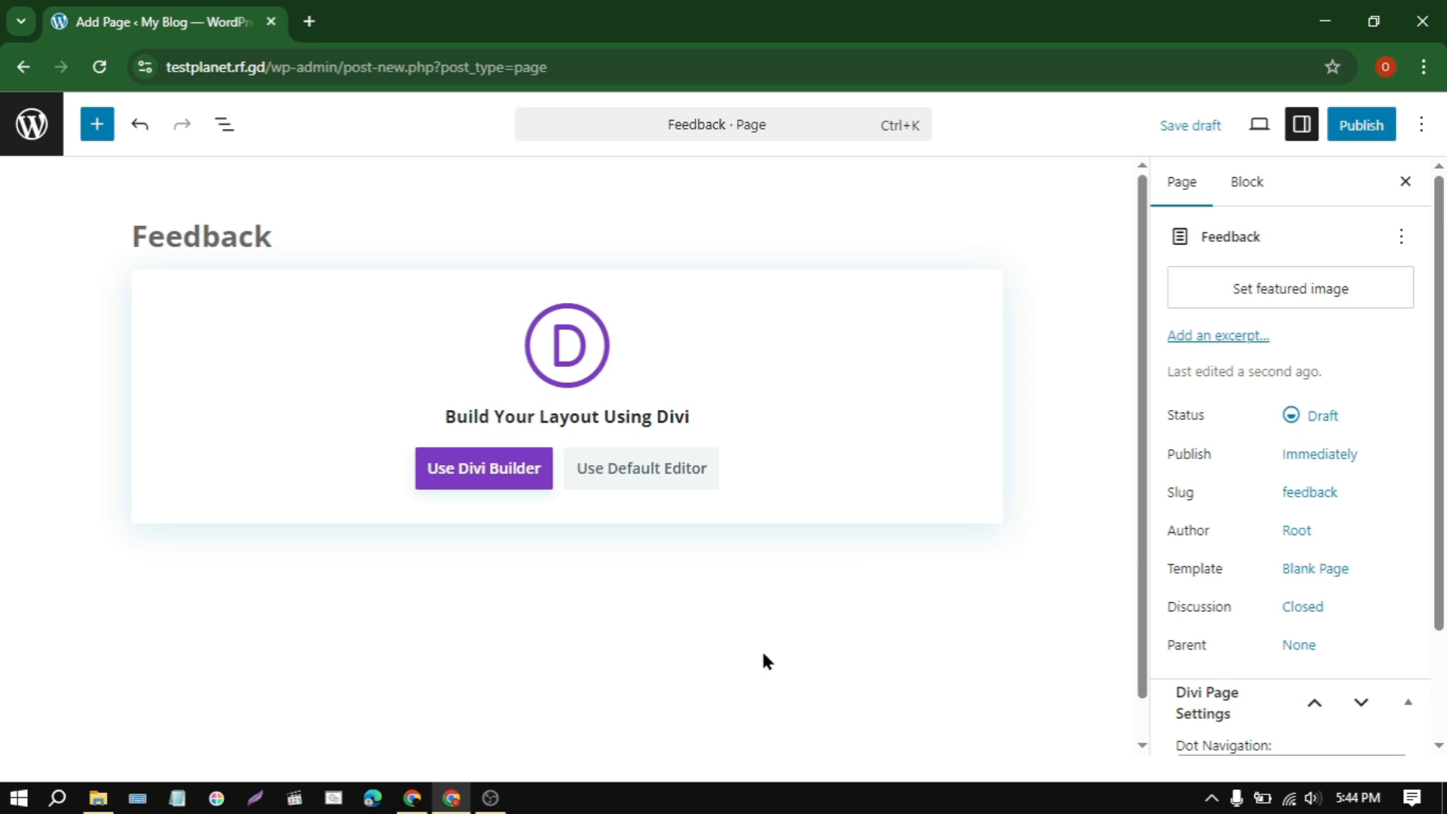
click(474, 473)
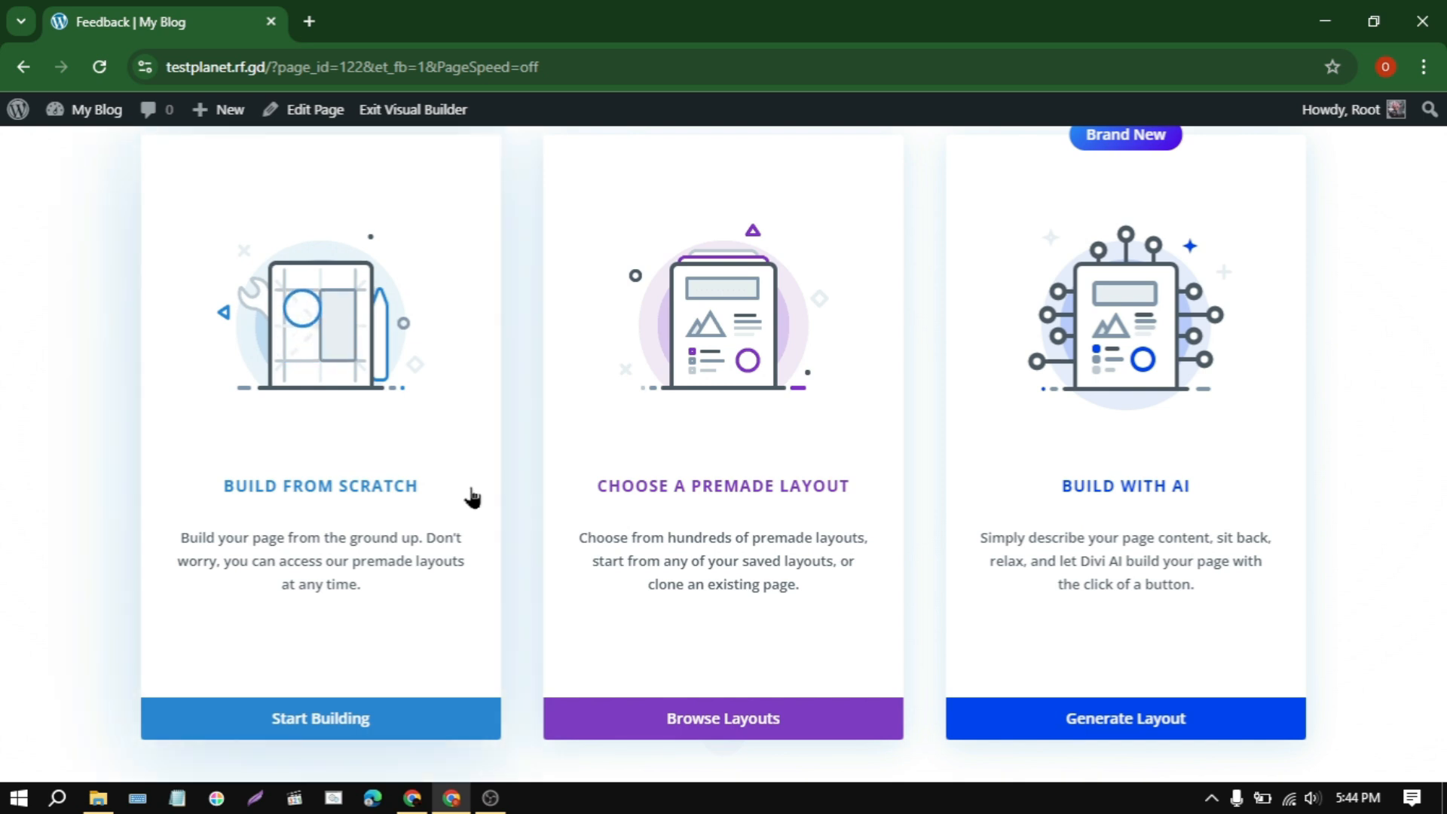
Step: Start the Feedback page from scratch, import the layout from feedback.json with existing content replaced, and publish the page
click(472, 498)
click(706, 726)
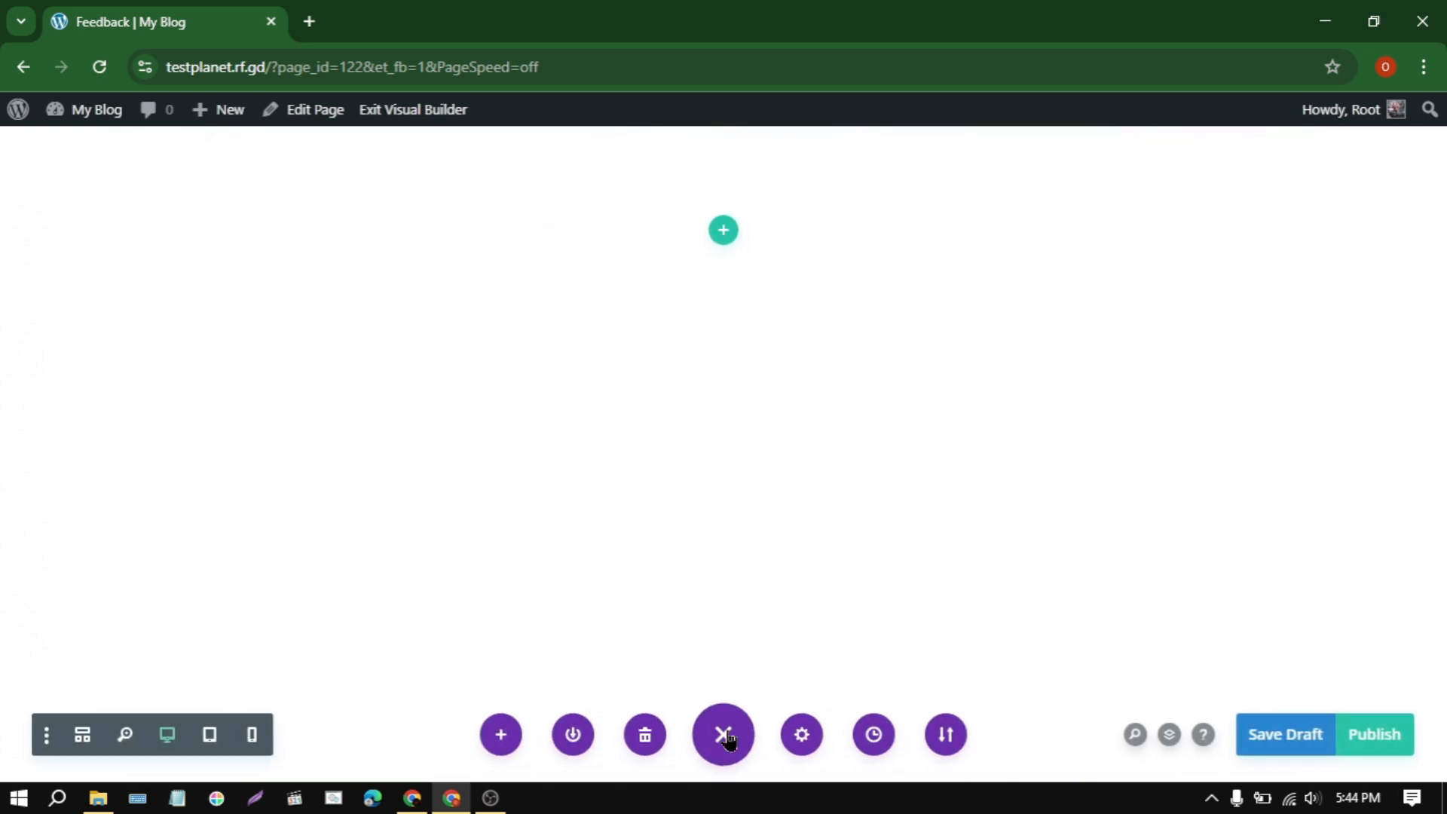
click(937, 734)
click(880, 454)
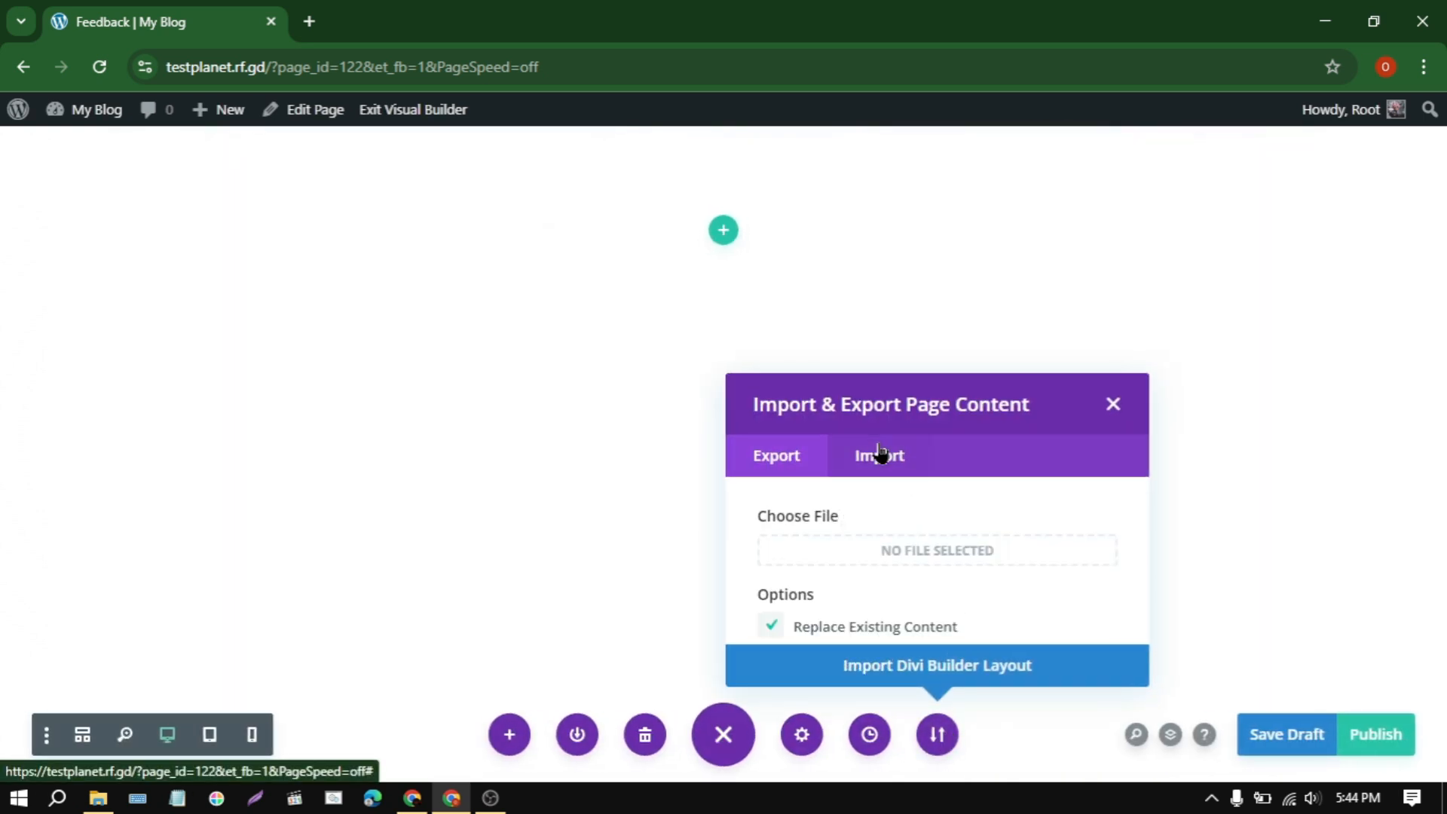
click(854, 435)
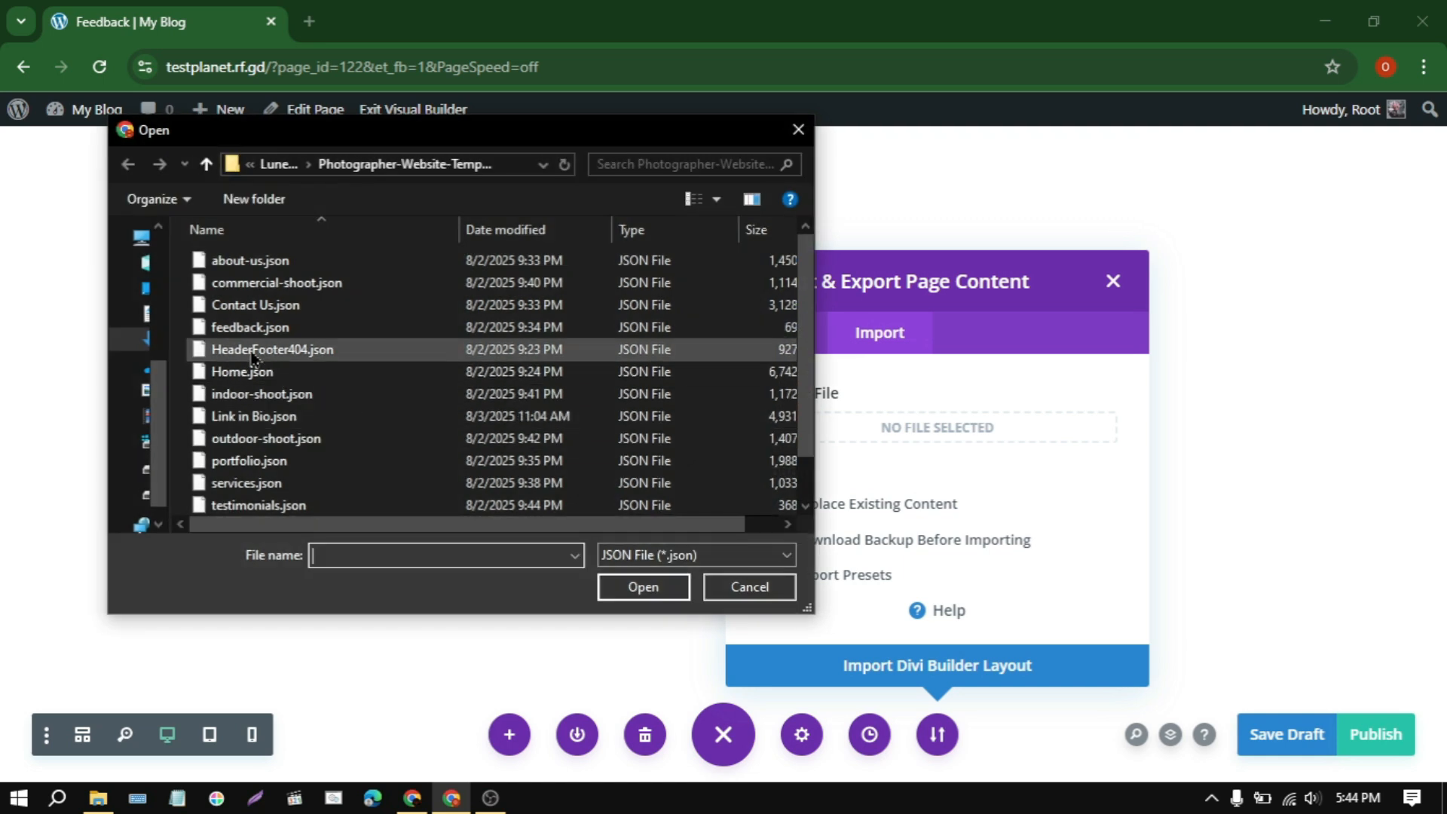
click(241, 329)
scroll(641, 483, down, 1)
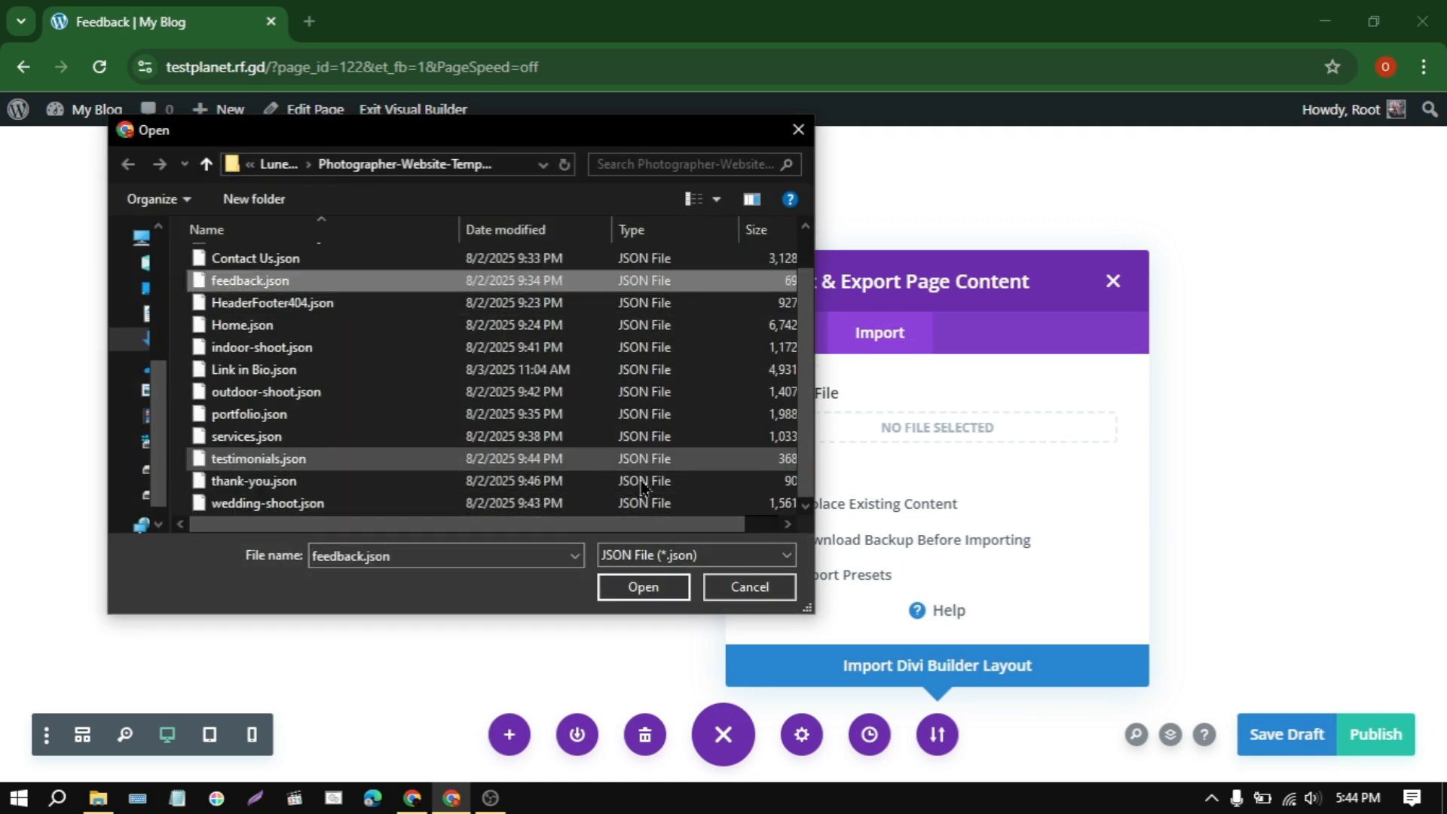
click(648, 588)
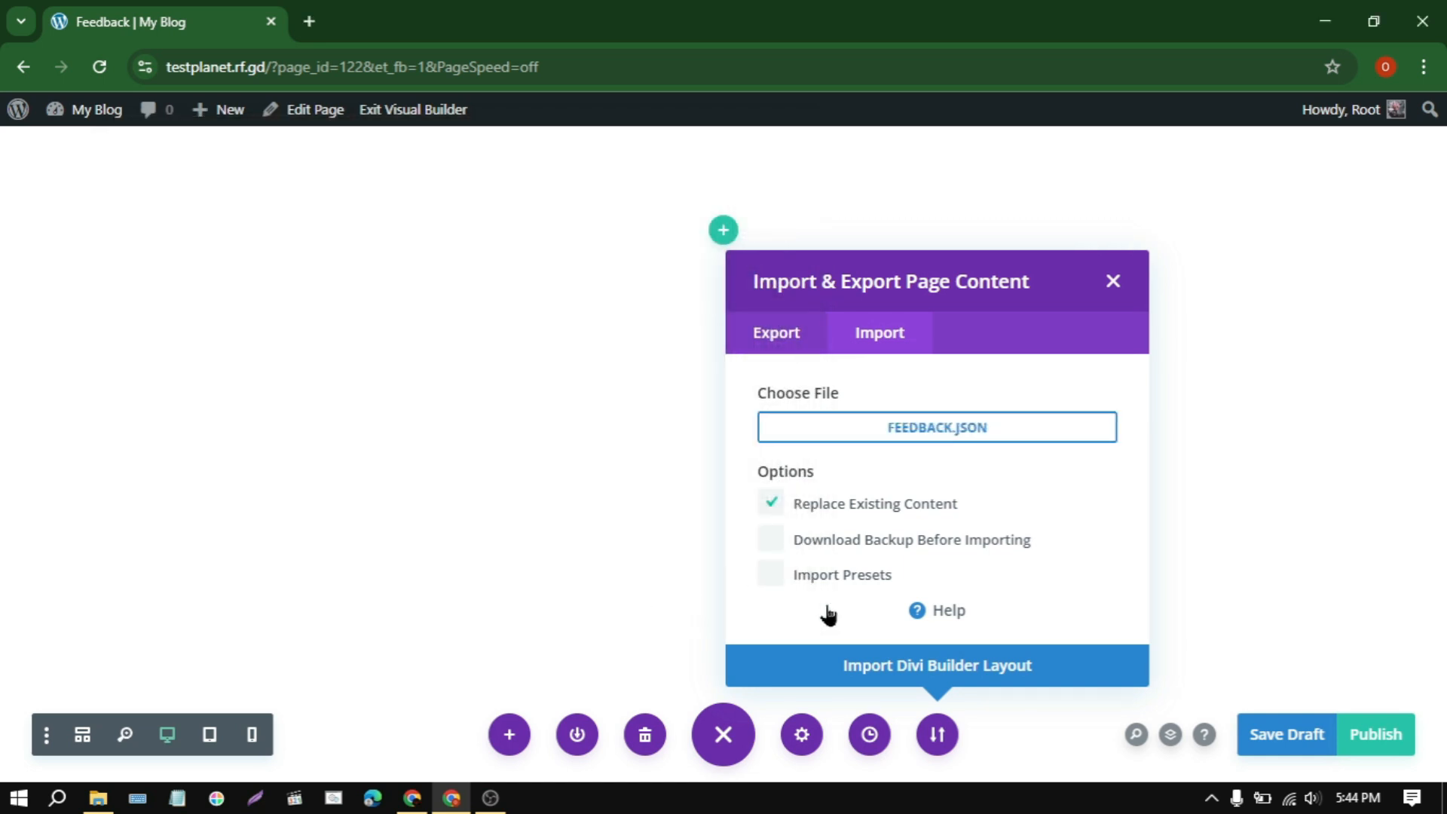
click(884, 662)
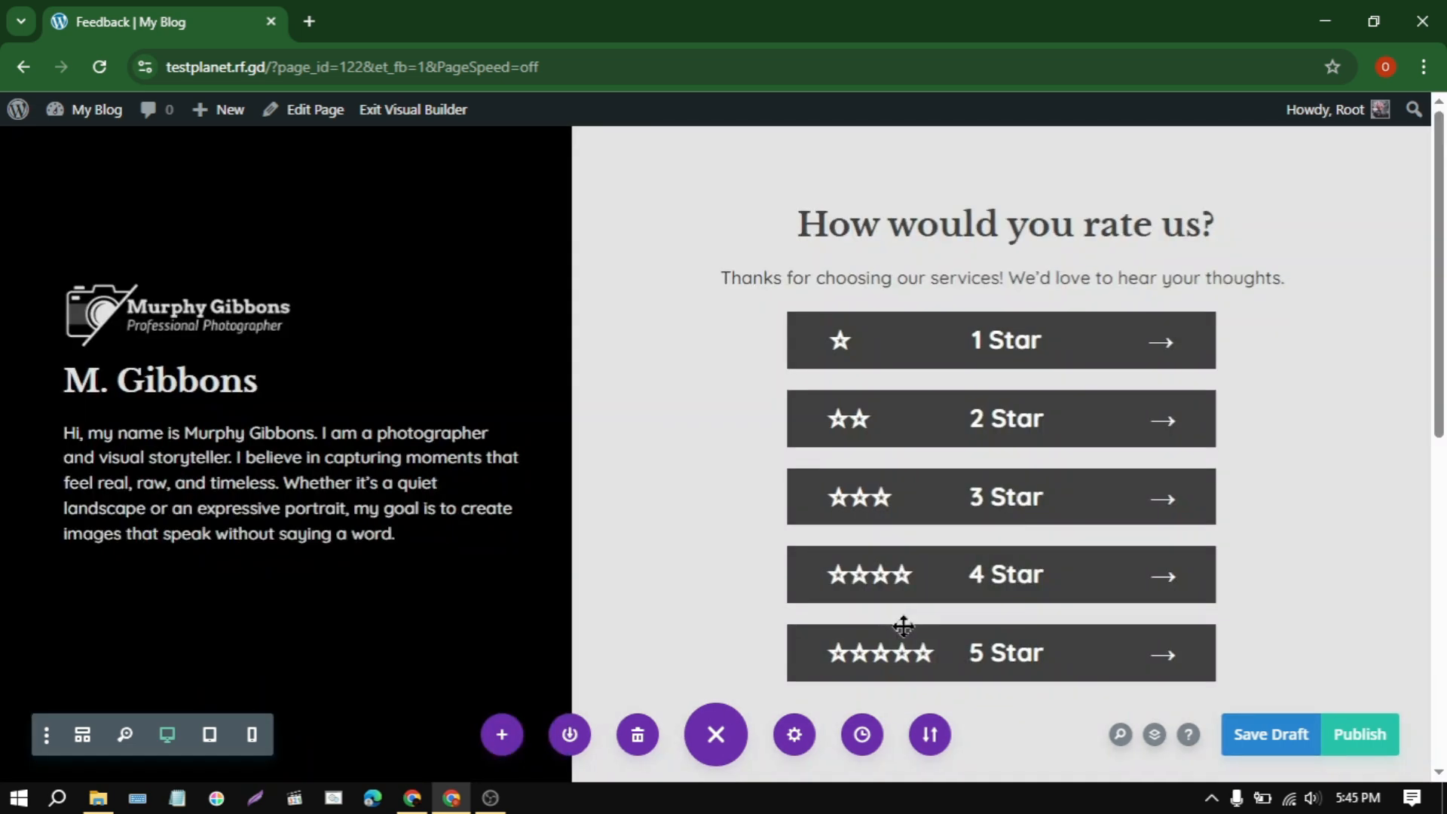
scroll(908, 626, down, 8)
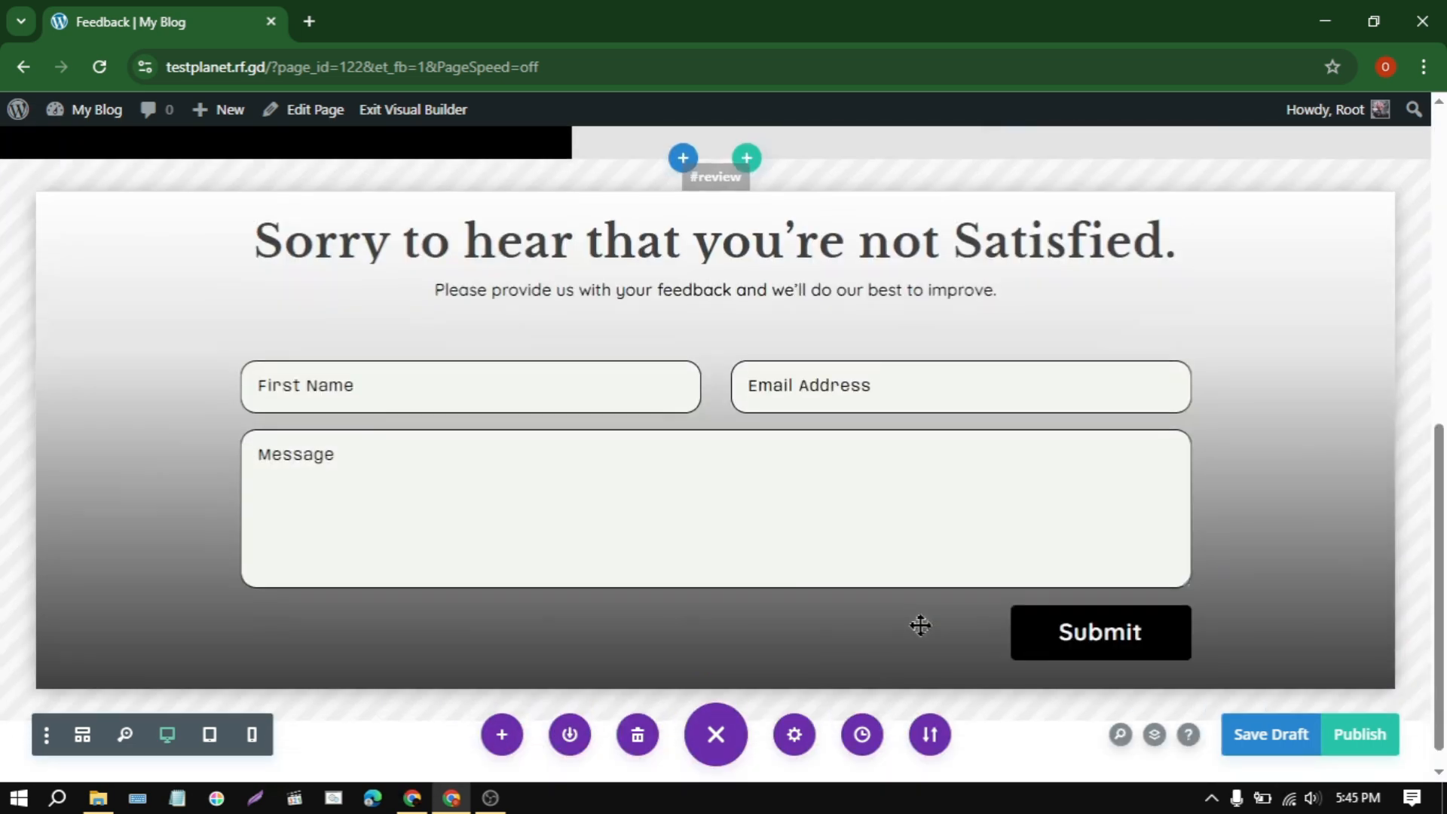
scroll(921, 624, up, 10)
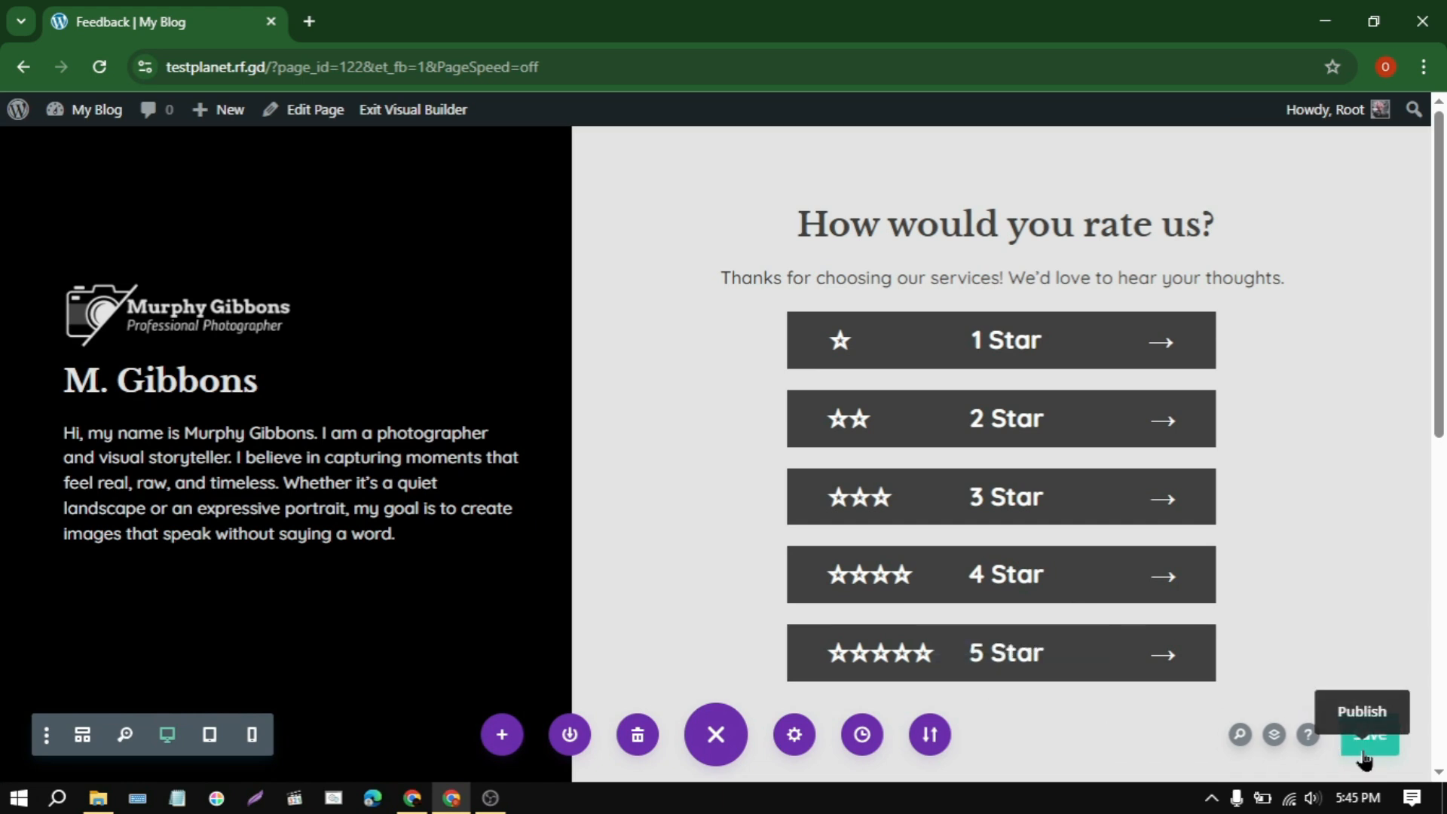
Step: Create a new page titled Thank You and start building it from scratch with Divi Builder, dismissing the row insertion dialog
mouse_move(219, 121)
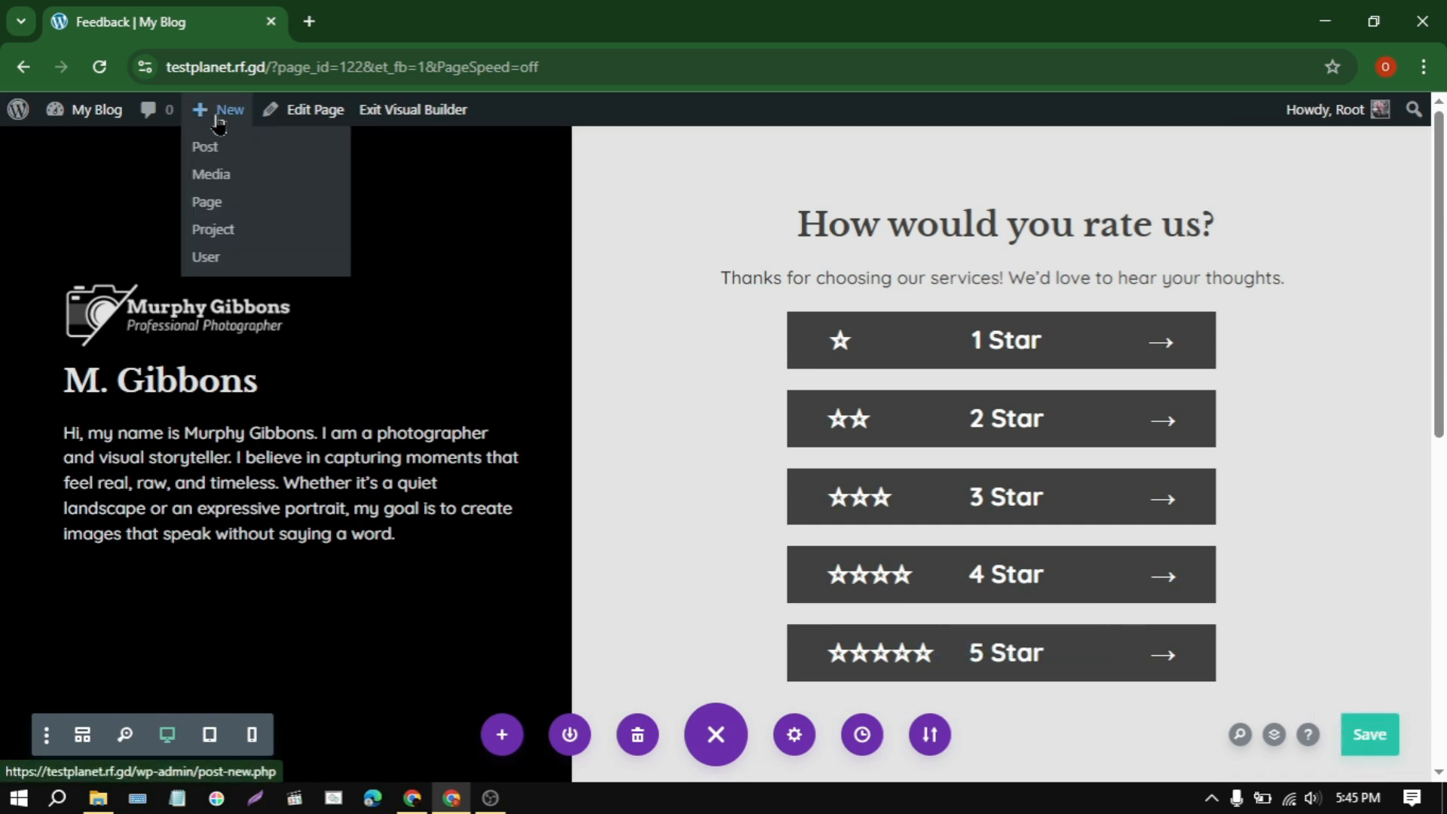
click(217, 202)
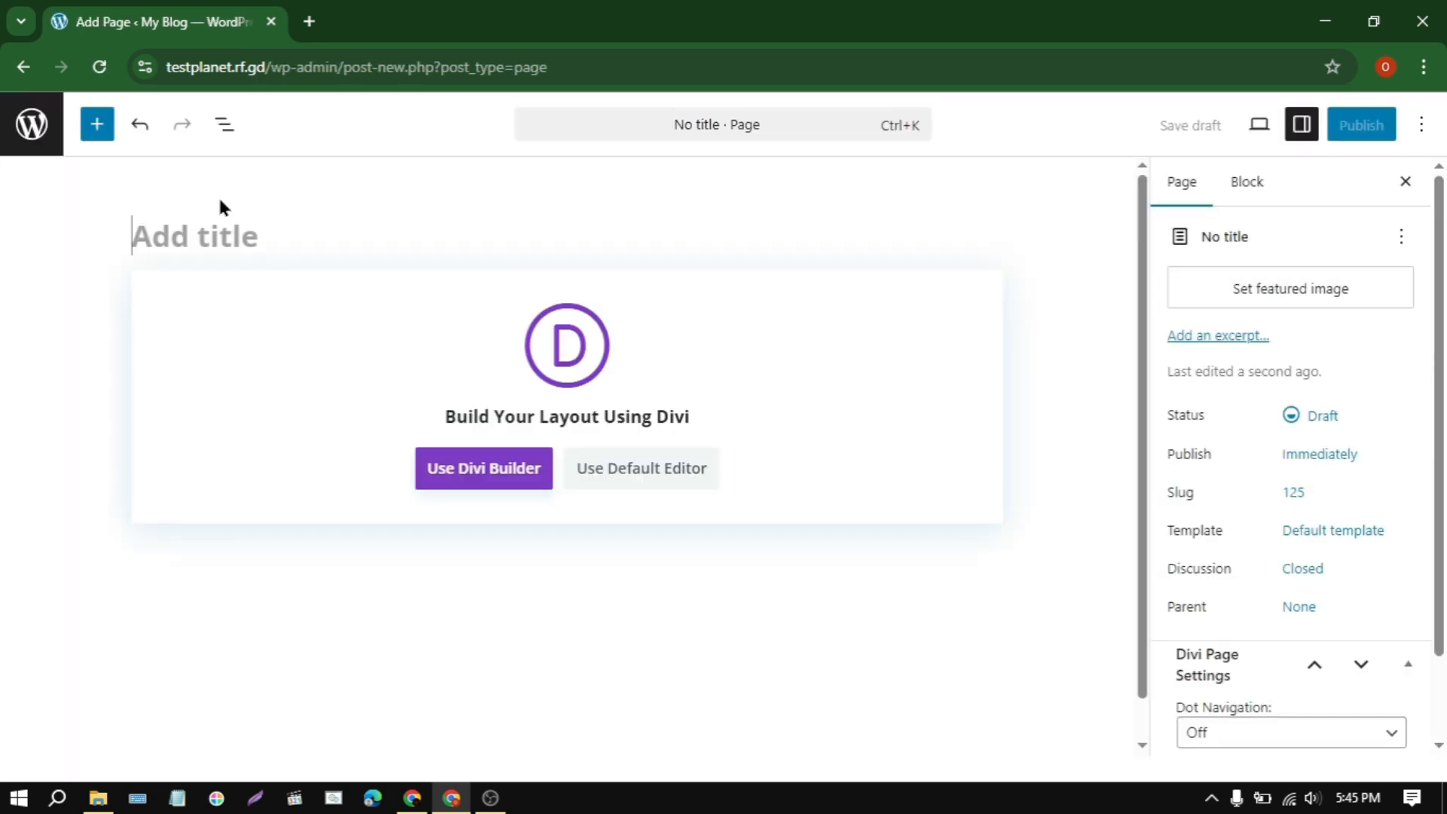
text(Thank You)
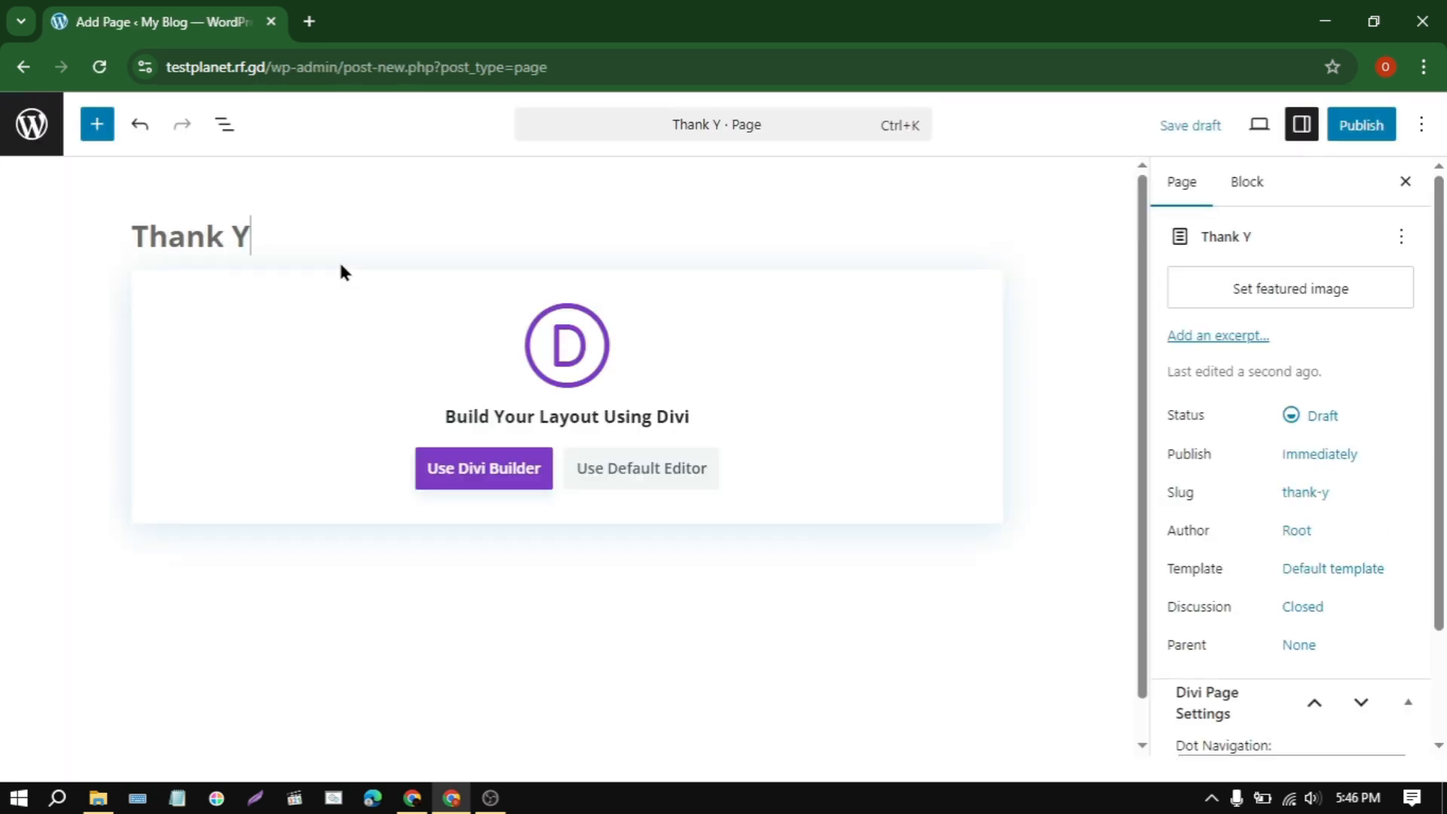
click(449, 474)
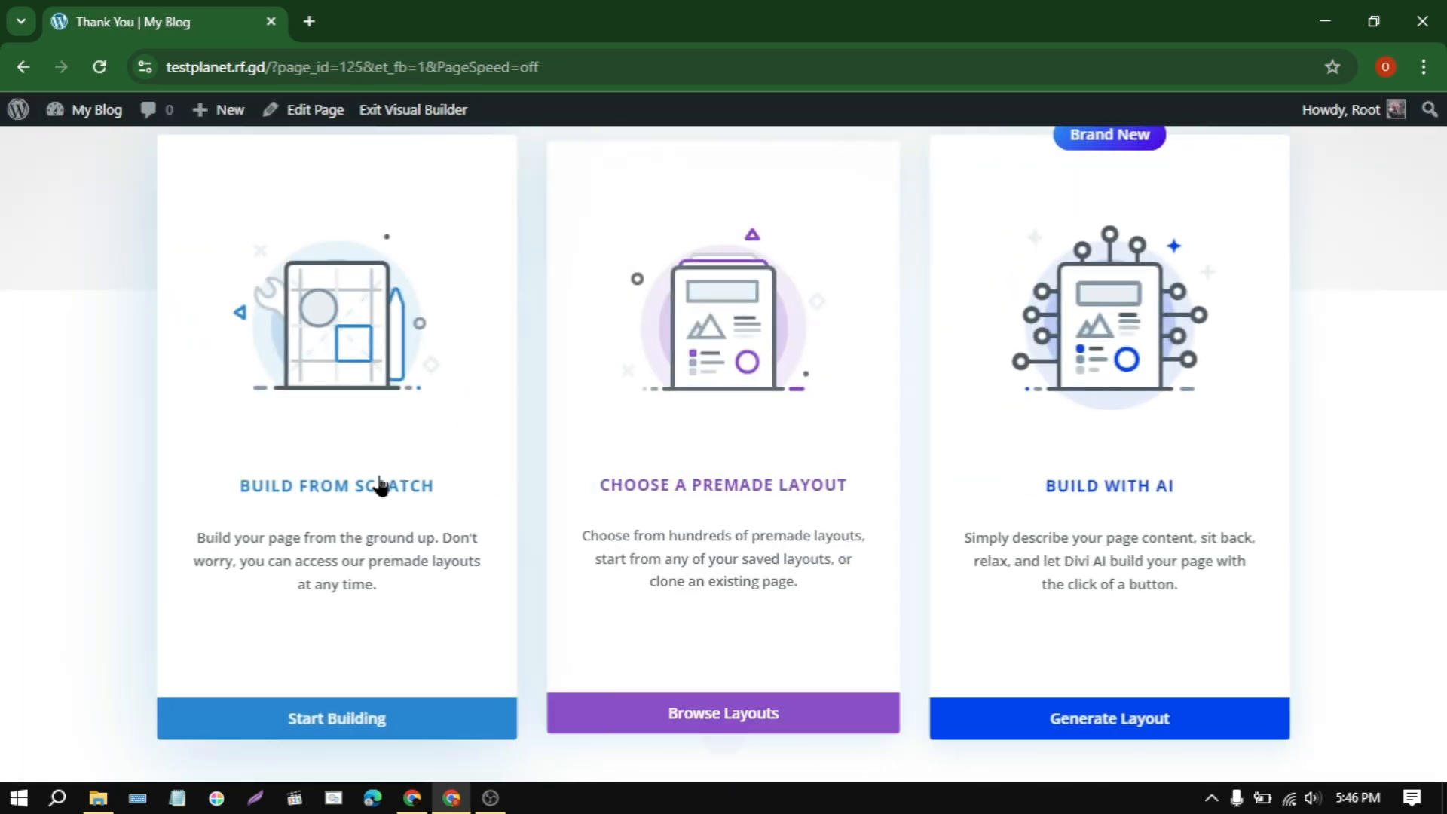
click(366, 557)
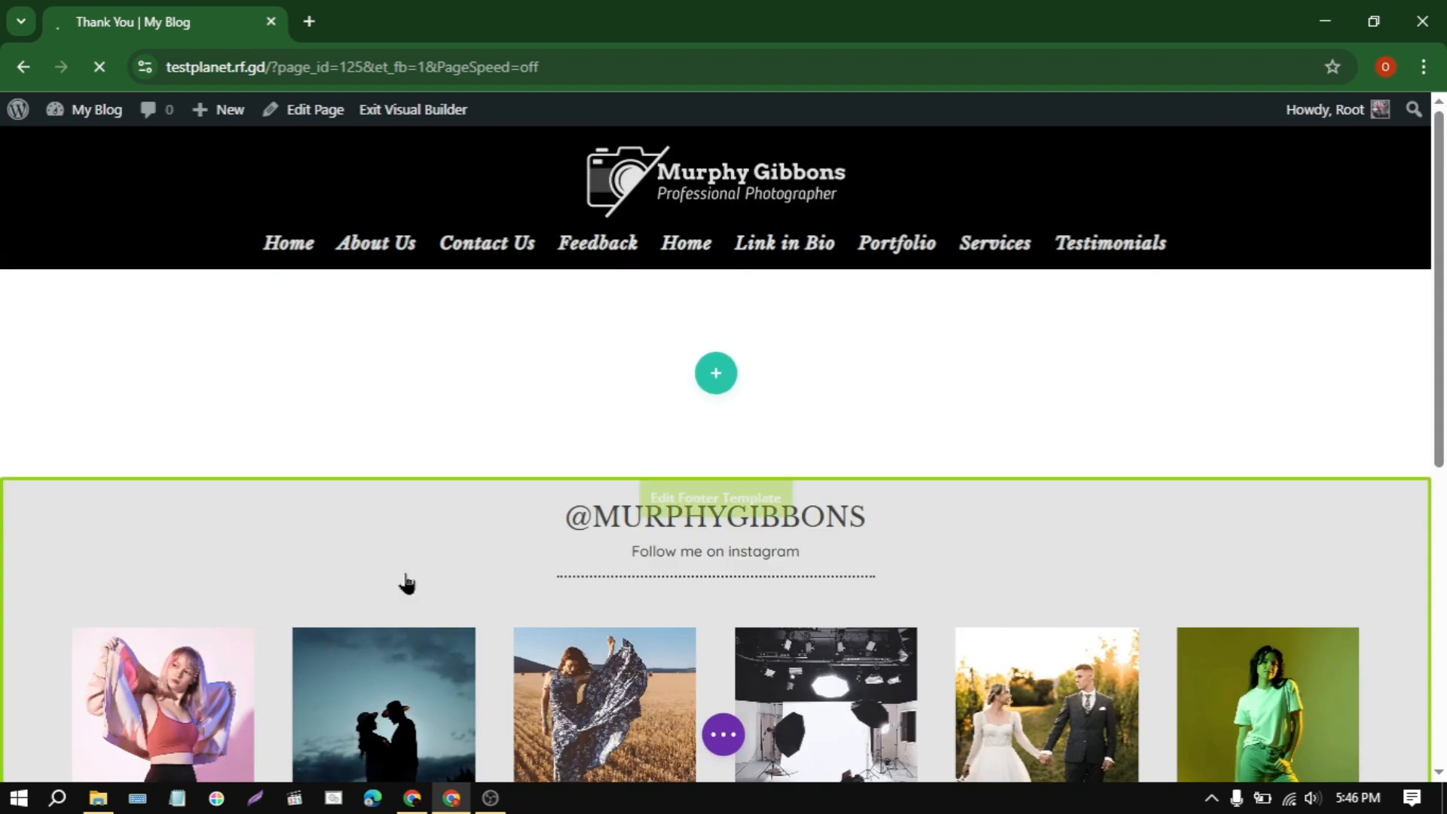
click(895, 410)
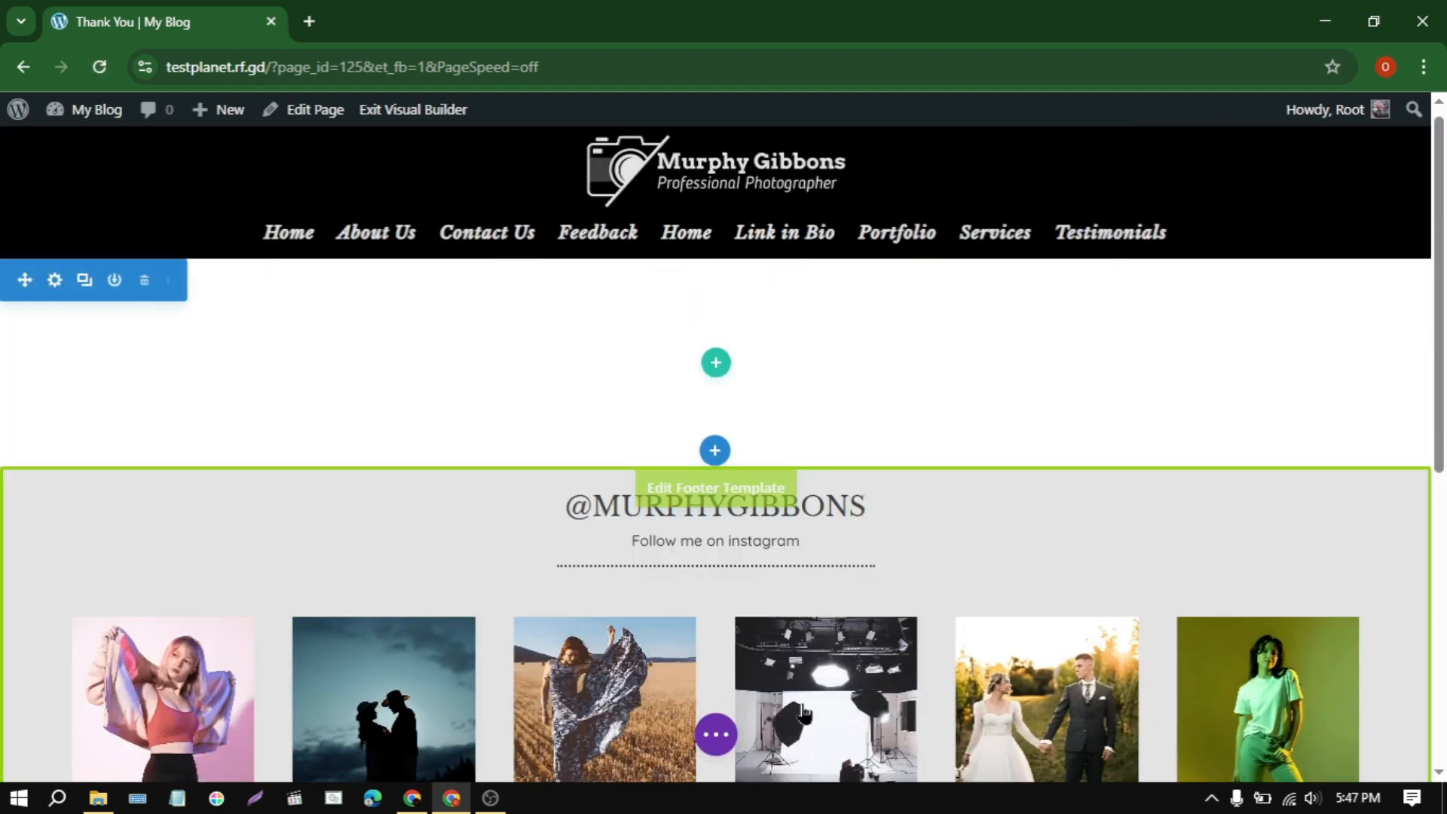
Step: Import the layout from thank-you.json into the Thank You page
click(718, 736)
click(928, 734)
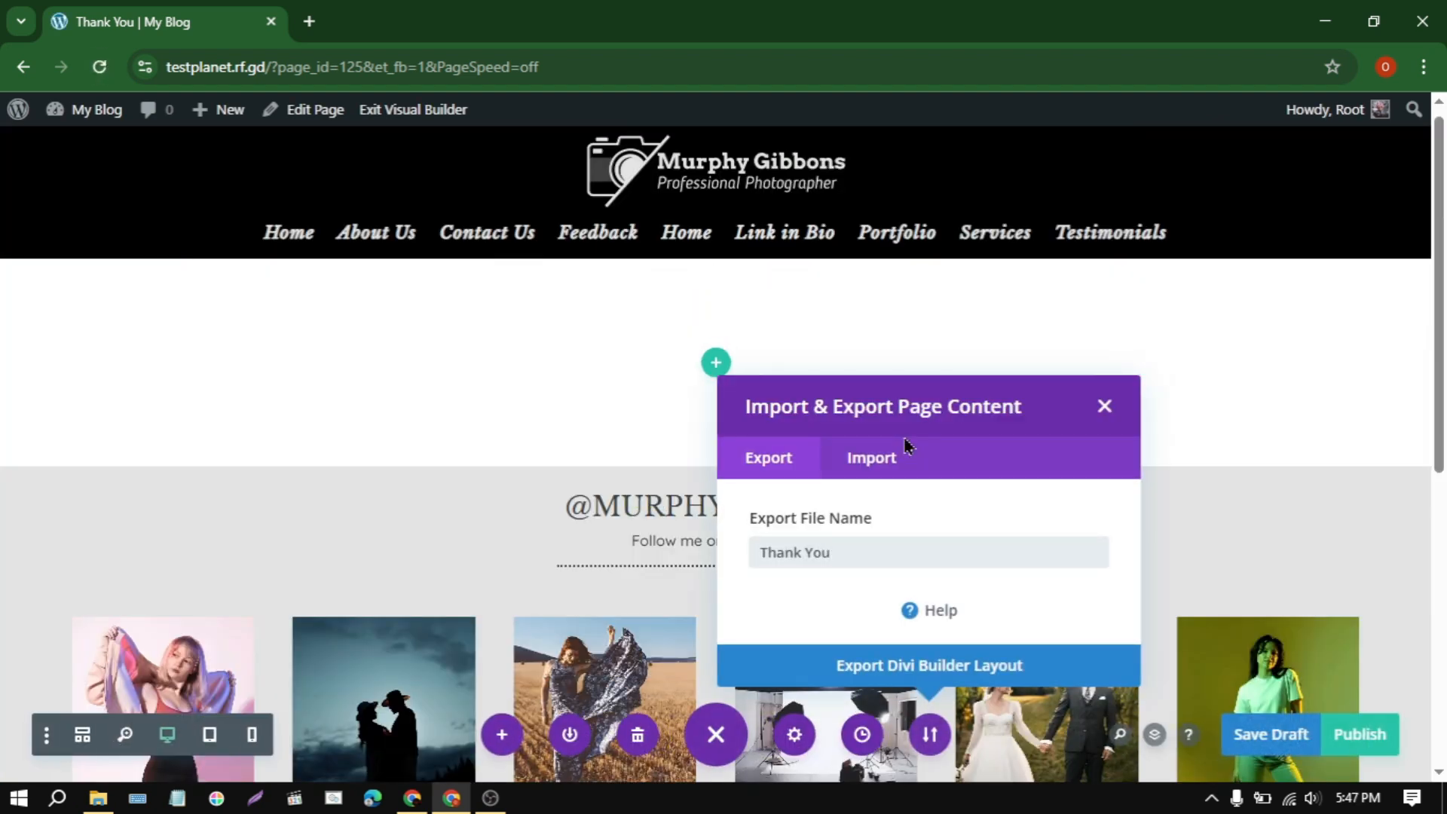
click(874, 452)
click(939, 430)
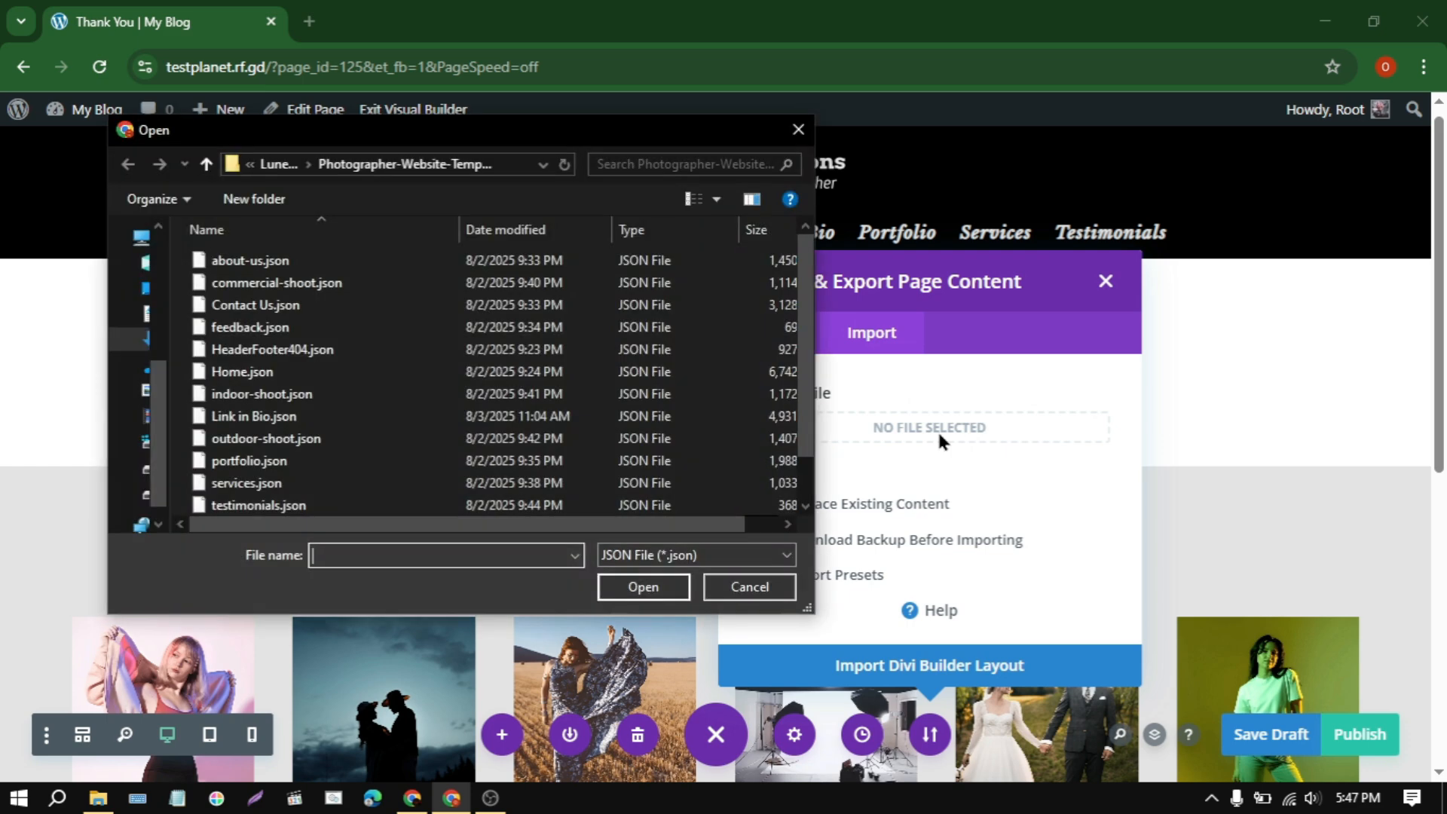
scroll(241, 473, down, 1)
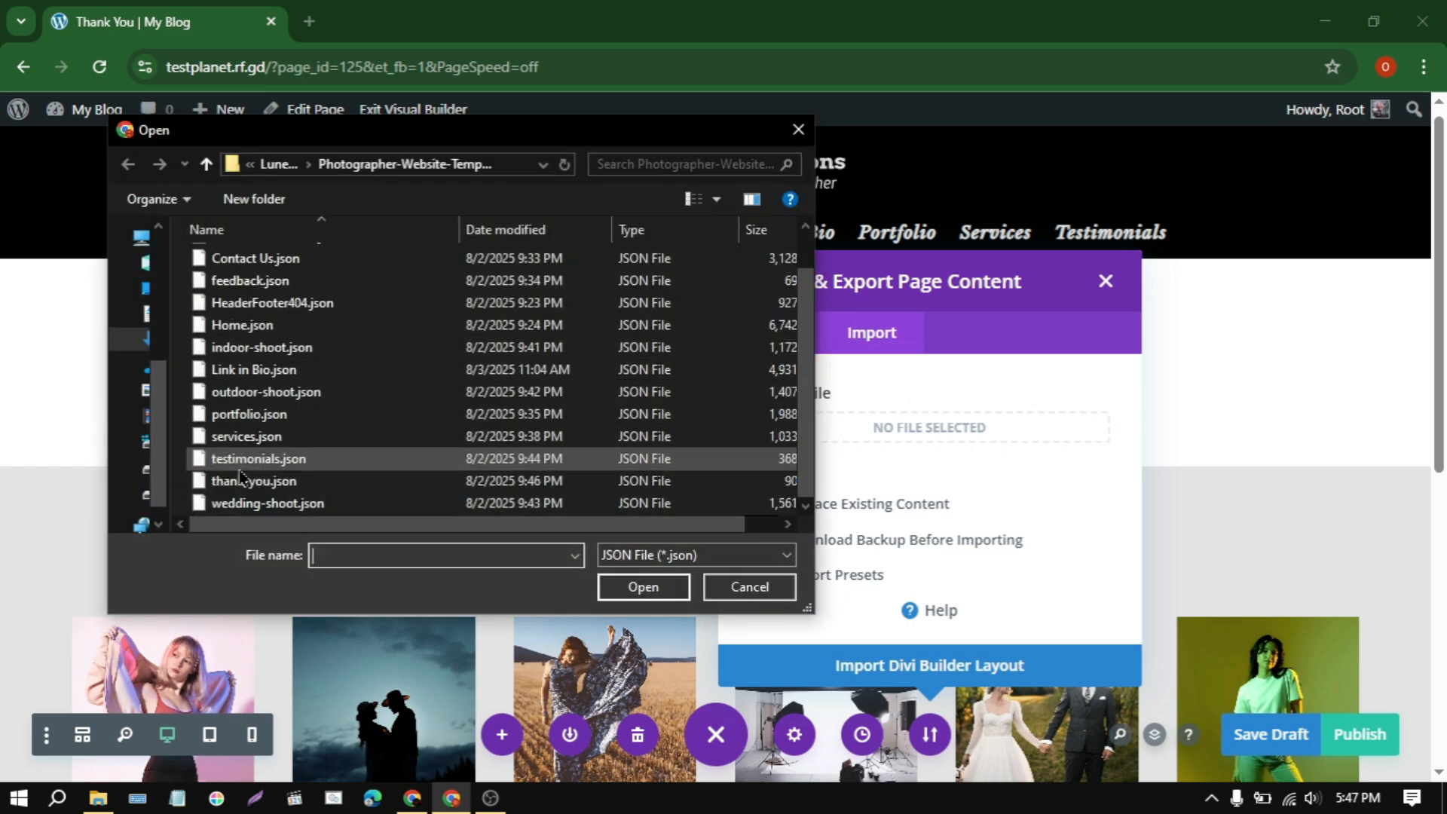
click(429, 503)
click(429, 486)
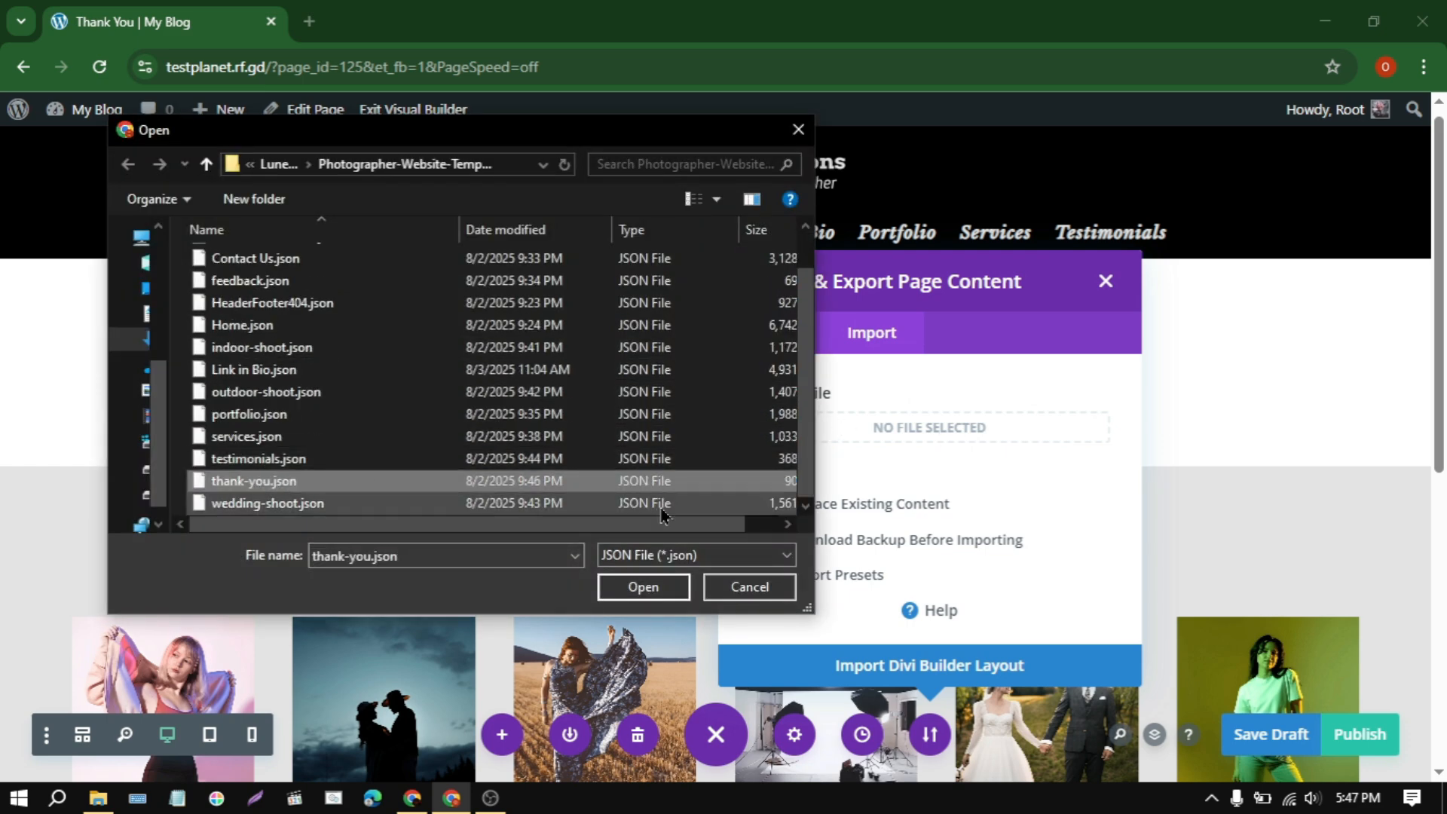
click(643, 587)
click(984, 682)
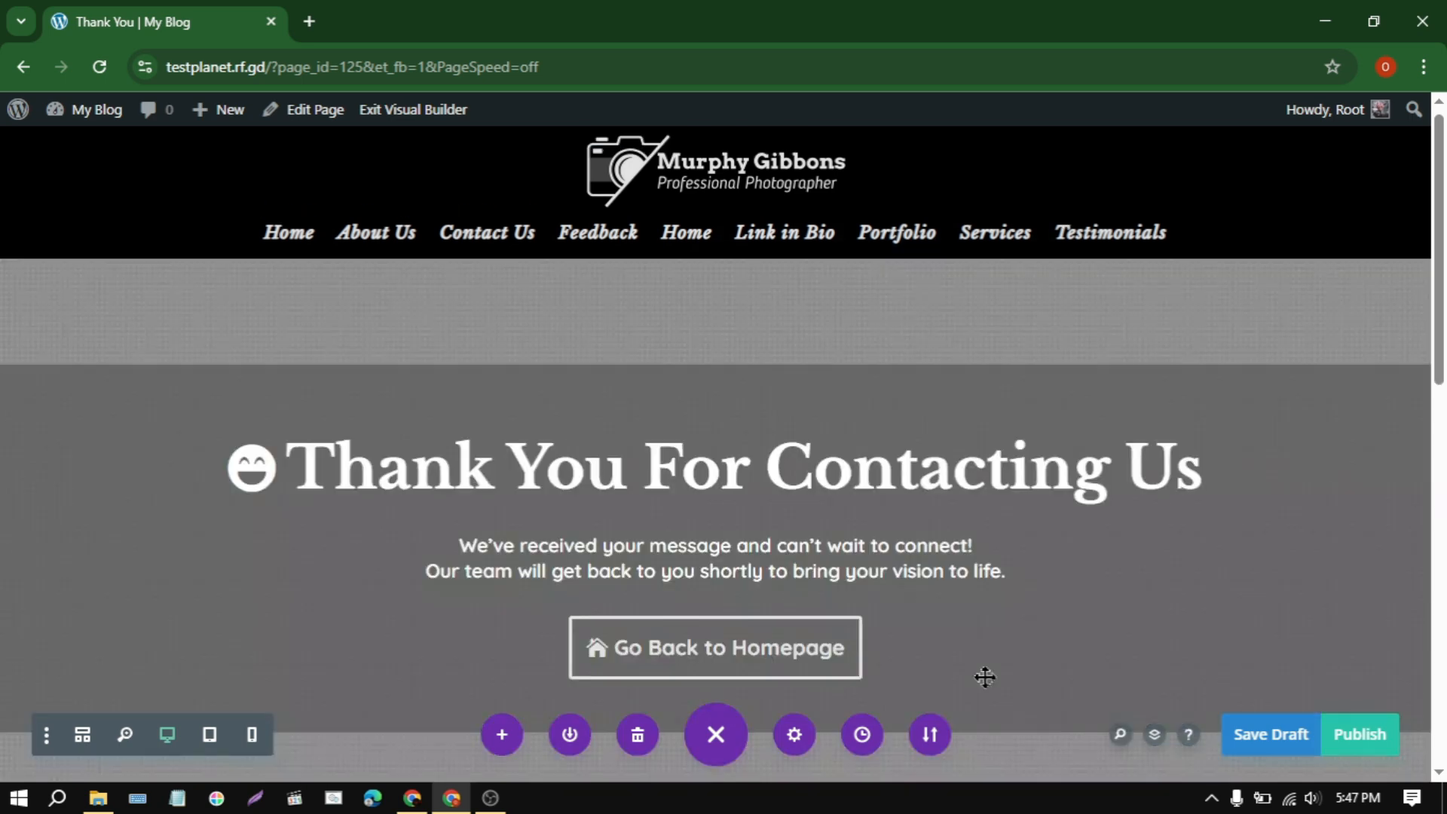
Step: Look over the imported Thank You layout and publish the page
scroll(983, 674, down, 3)
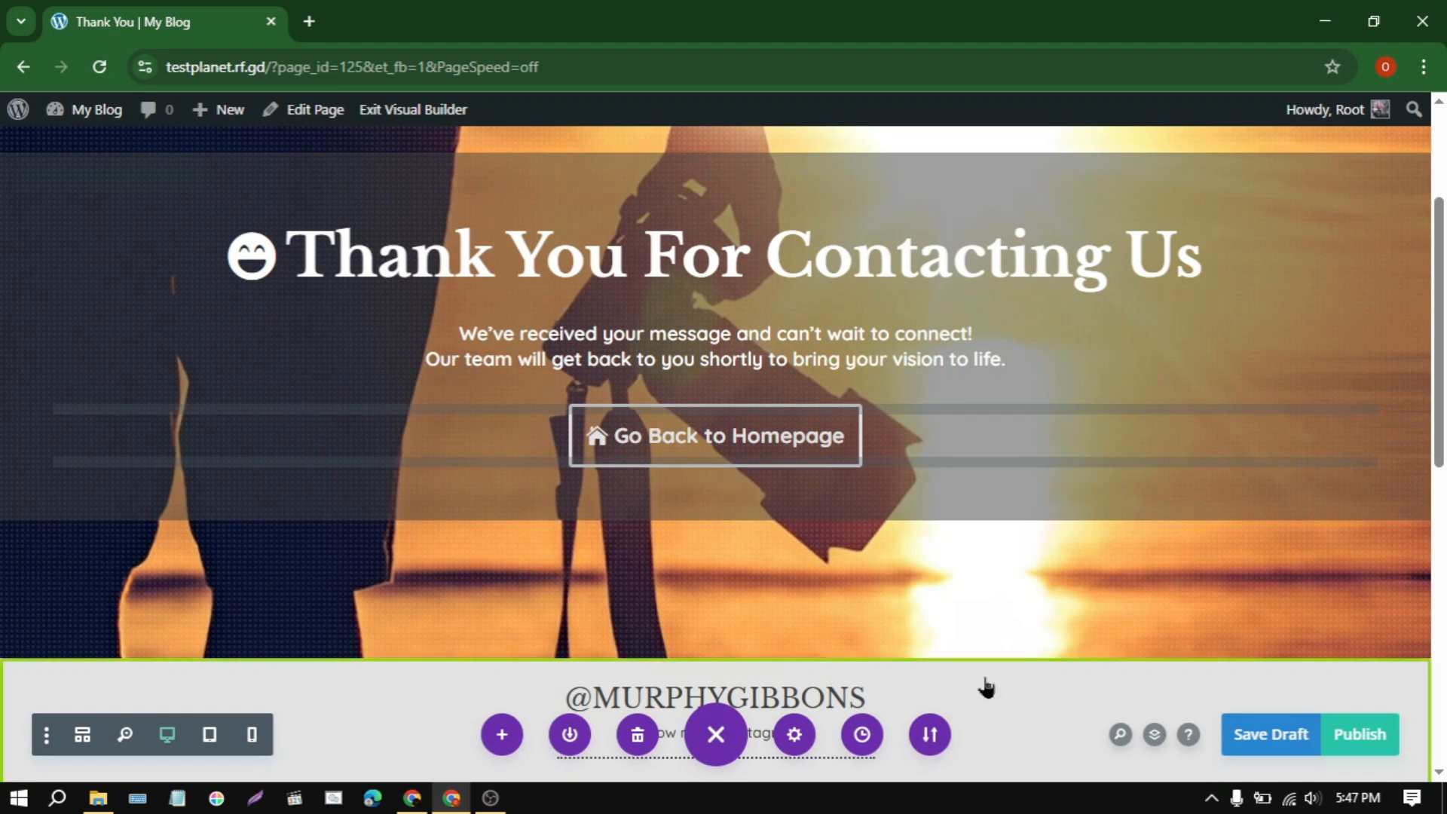
scroll(984, 682, down, 7)
scroll(986, 686, up, 10)
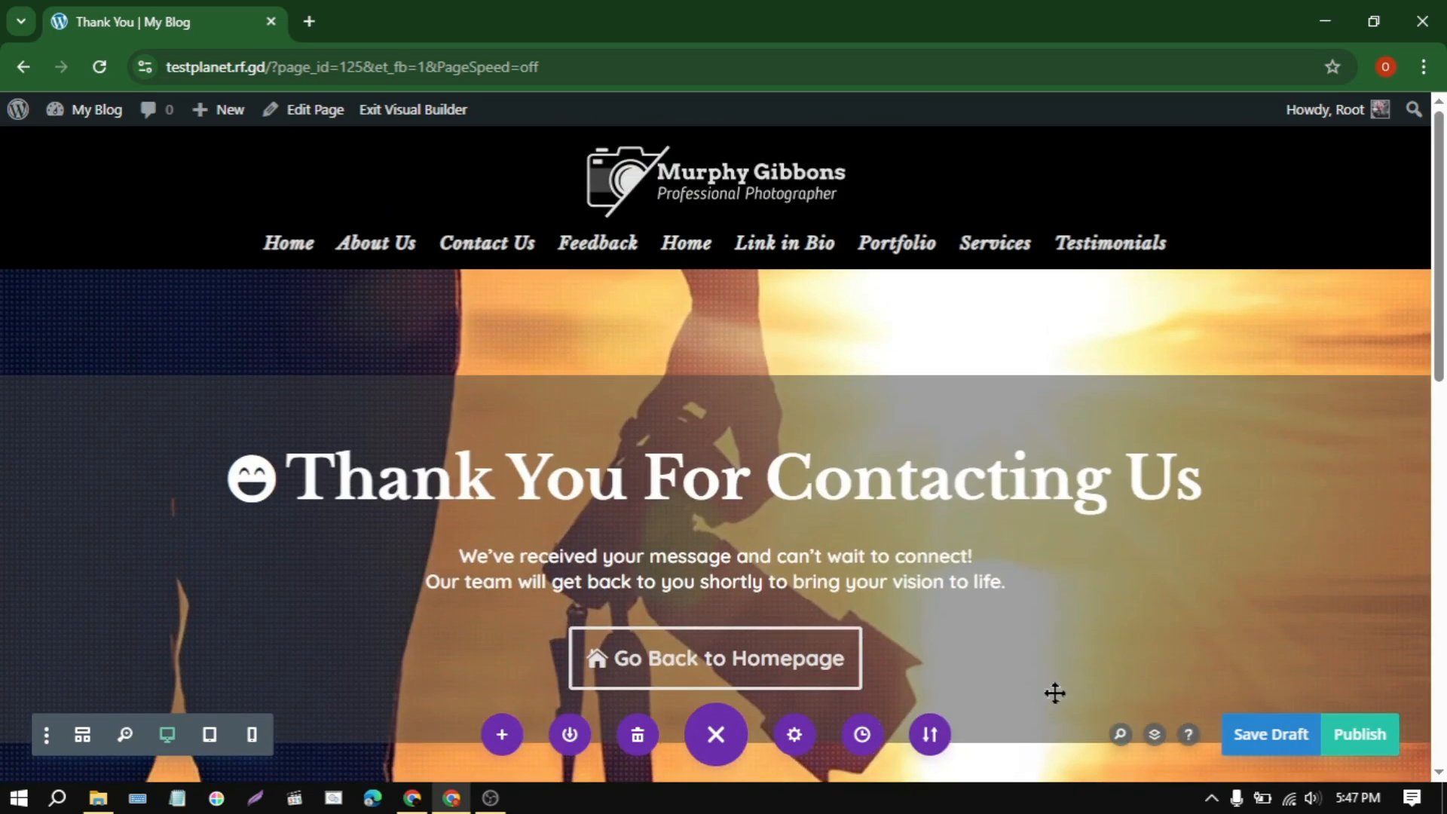
click(1355, 735)
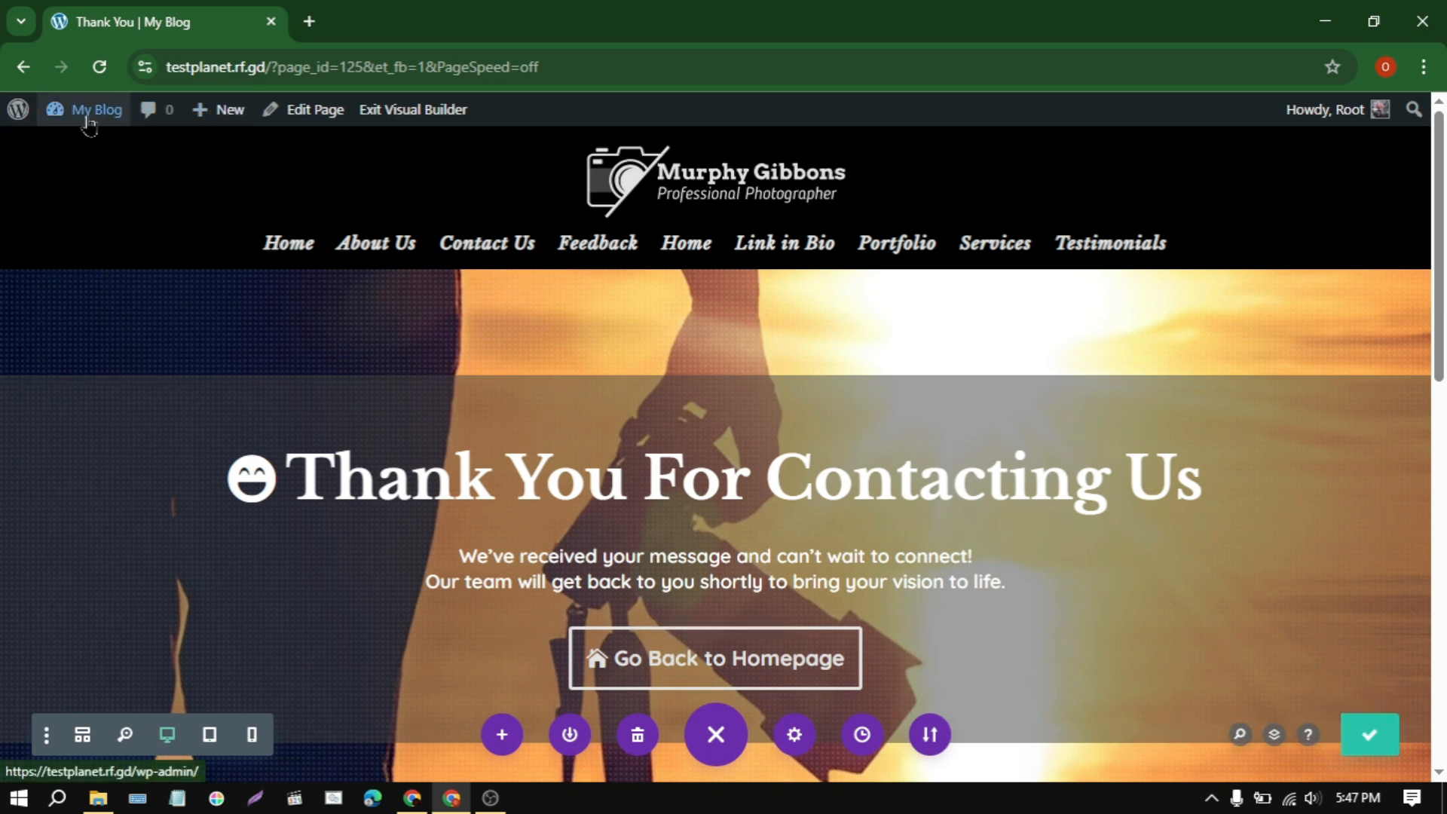
Step: Go to the site's General Settings from the dashboard and set the site title to Photographer
mouse_move(96, 111)
click(111, 160)
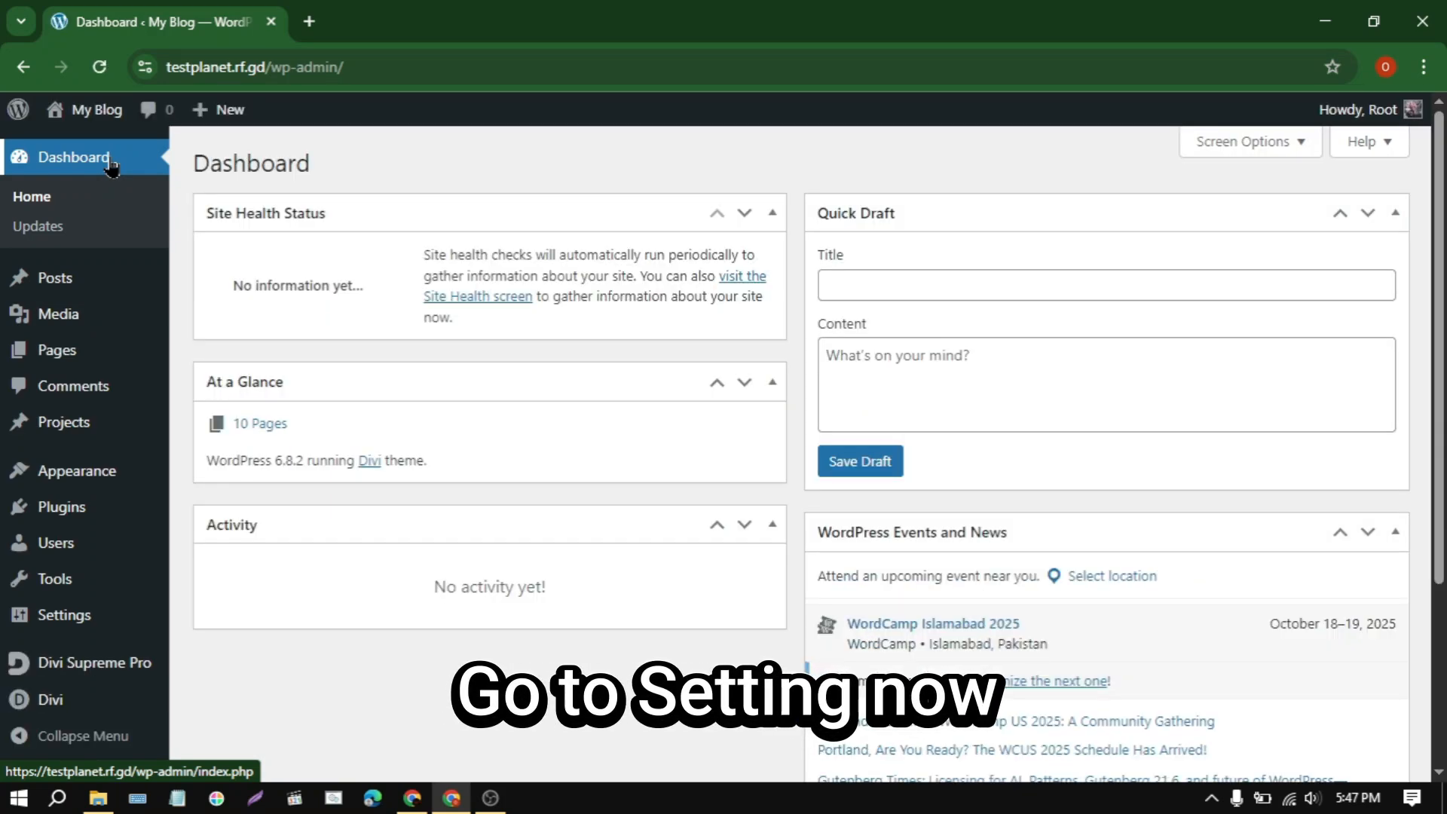
mouse_move(106, 625)
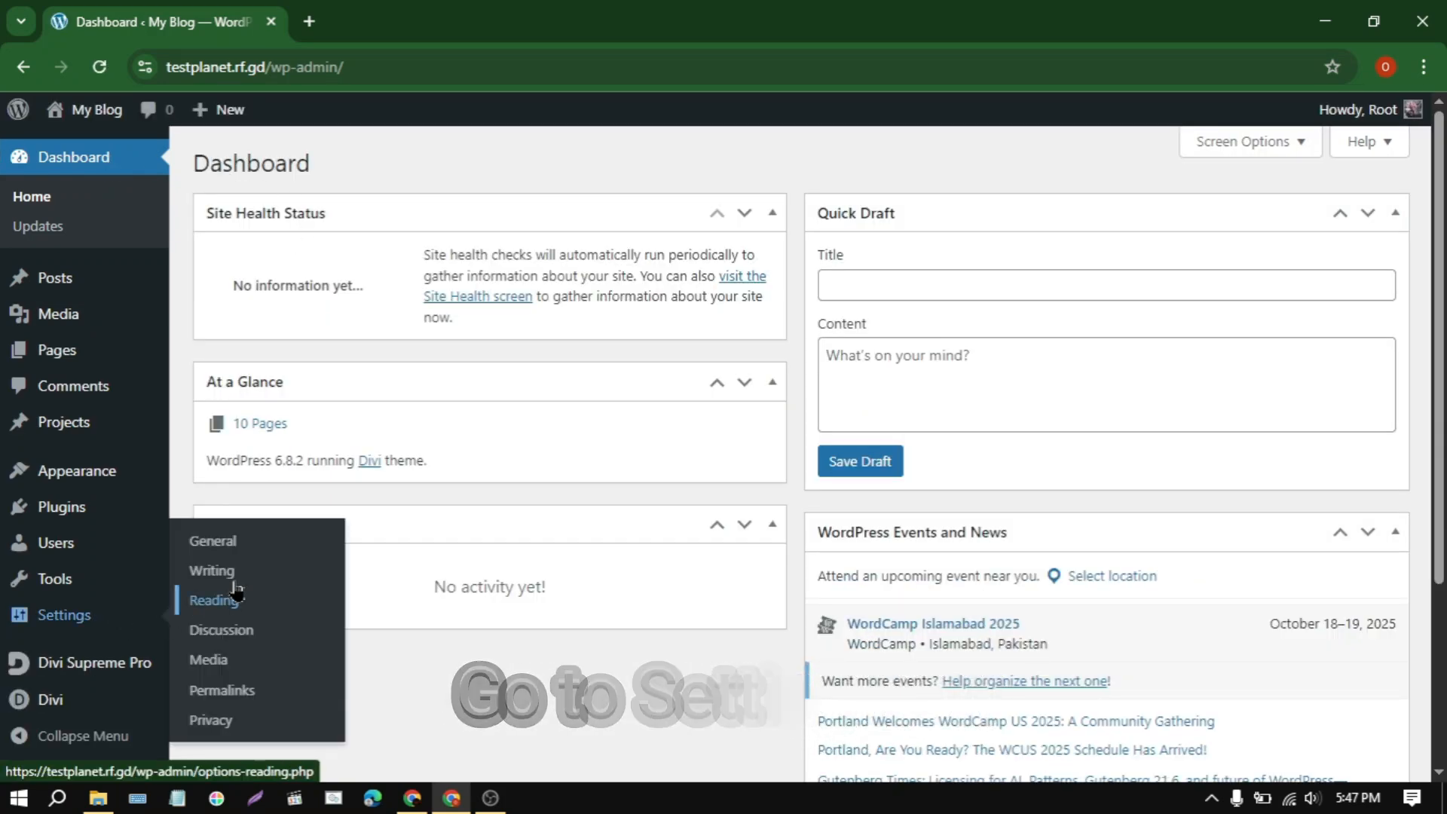
click(336, 553)
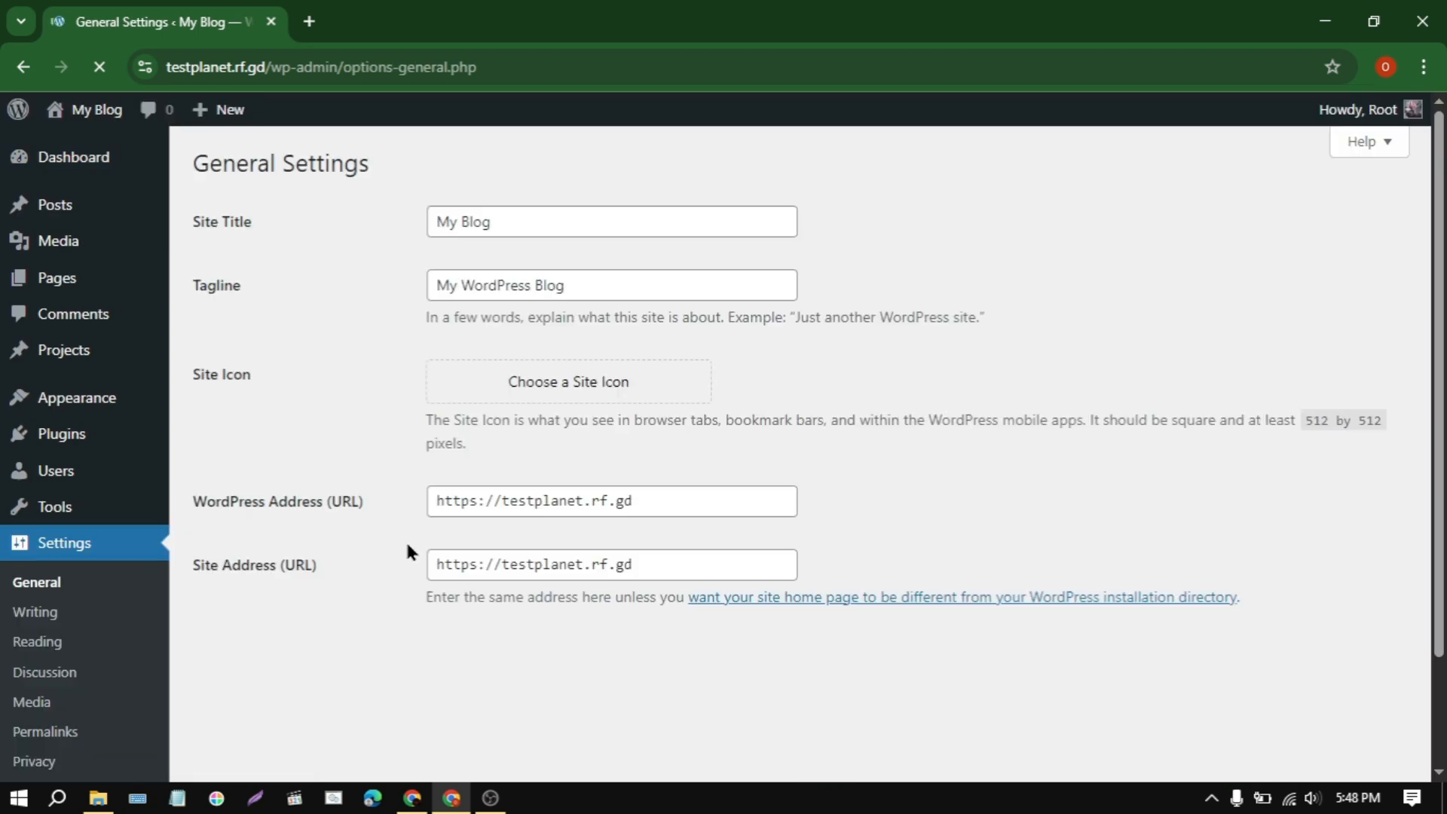
click(511, 226)
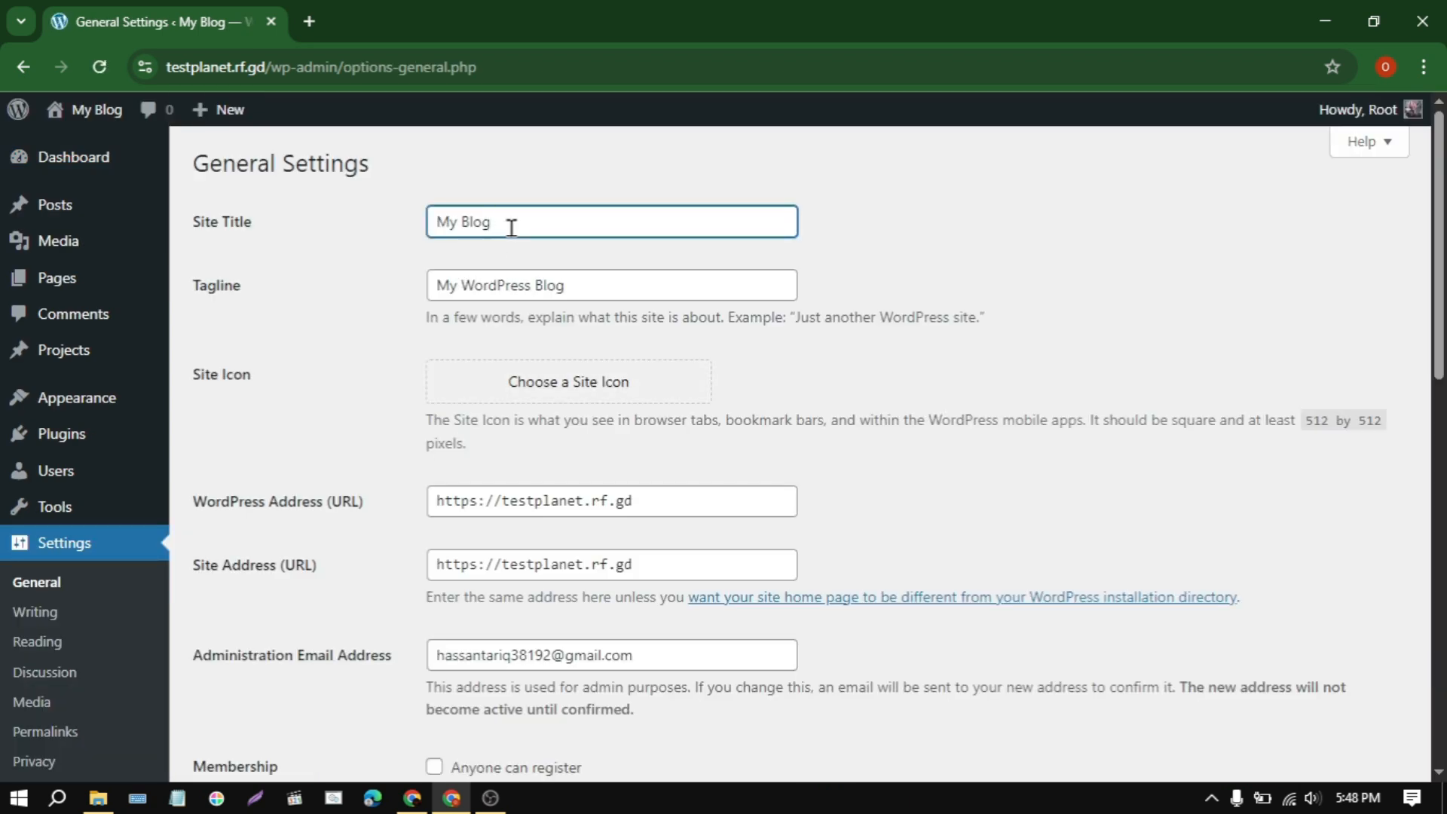
key(ctrl+a)
text(Photograh)
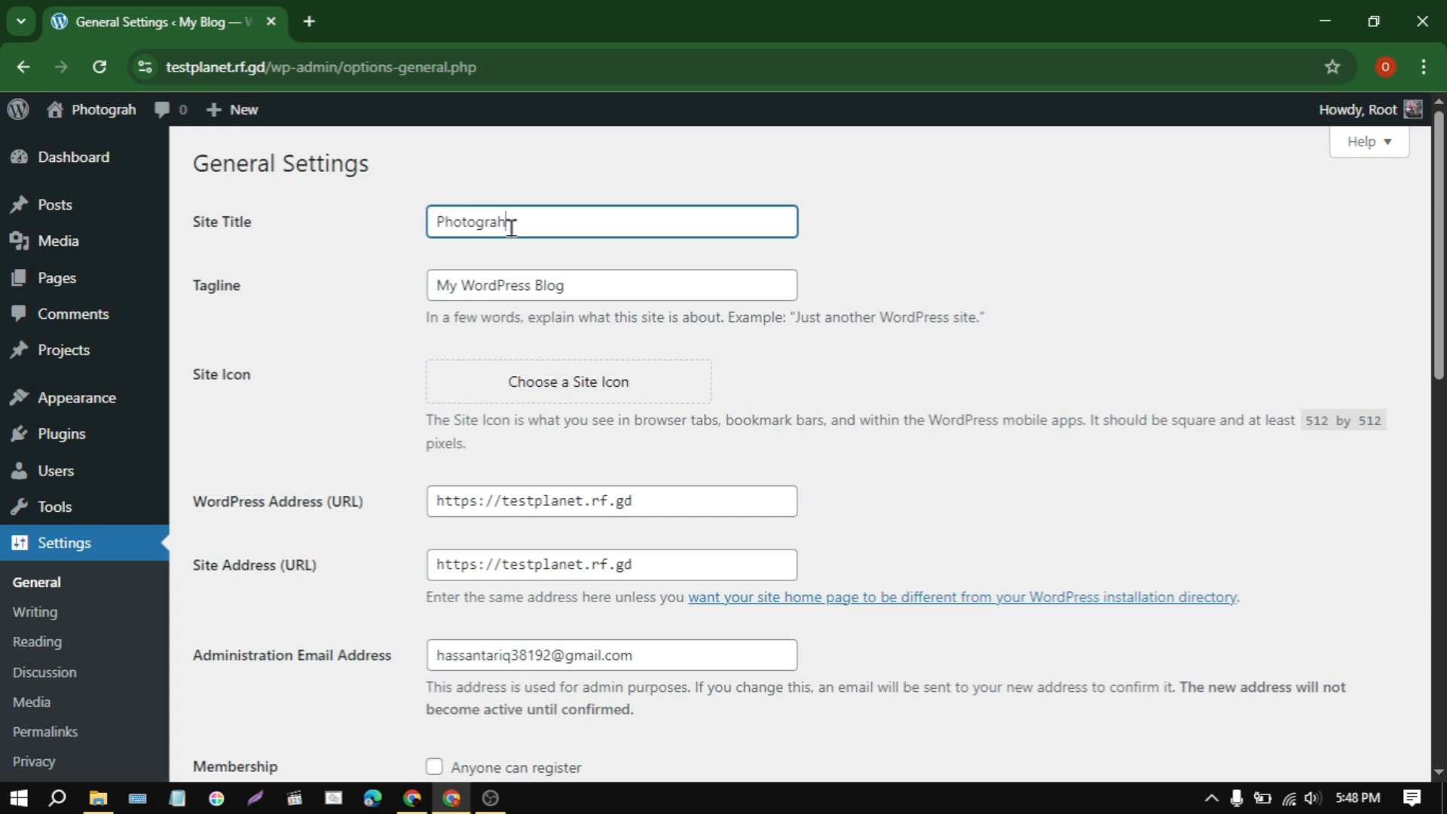
key(BackSpace)
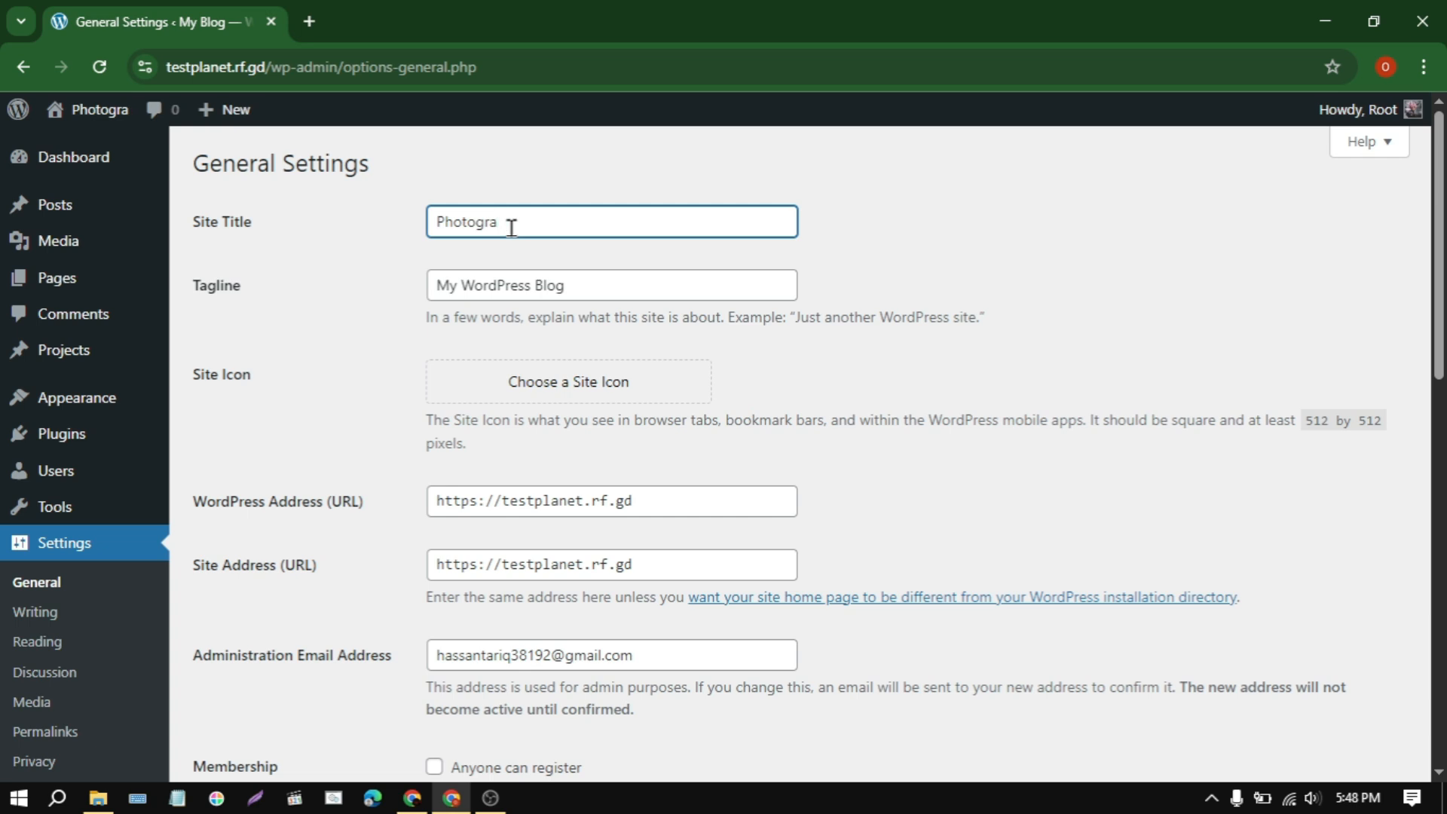
text(pher)
Step: Set the site tagline to My Photography Website
triple_click(599, 283)
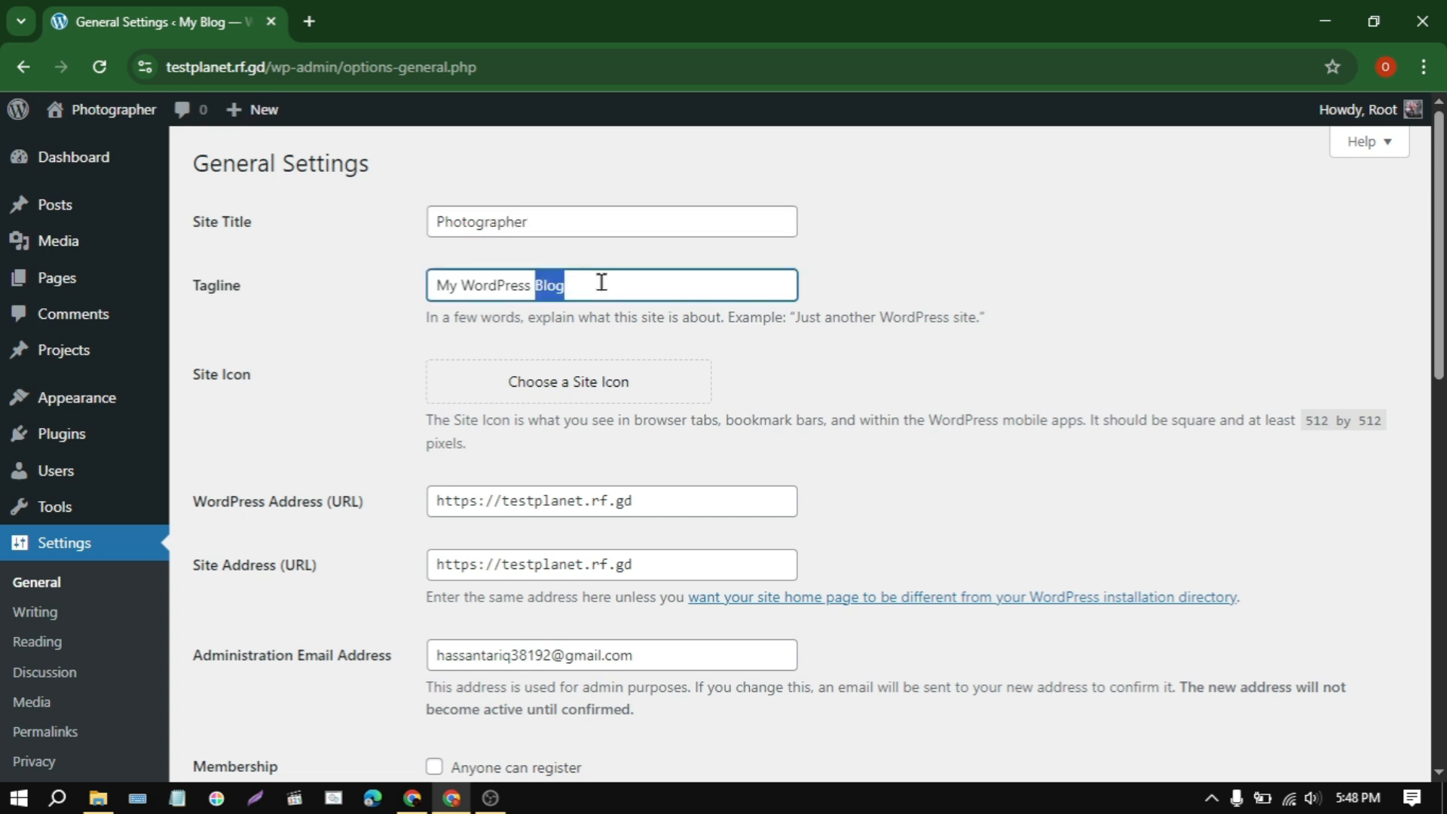
text(My )
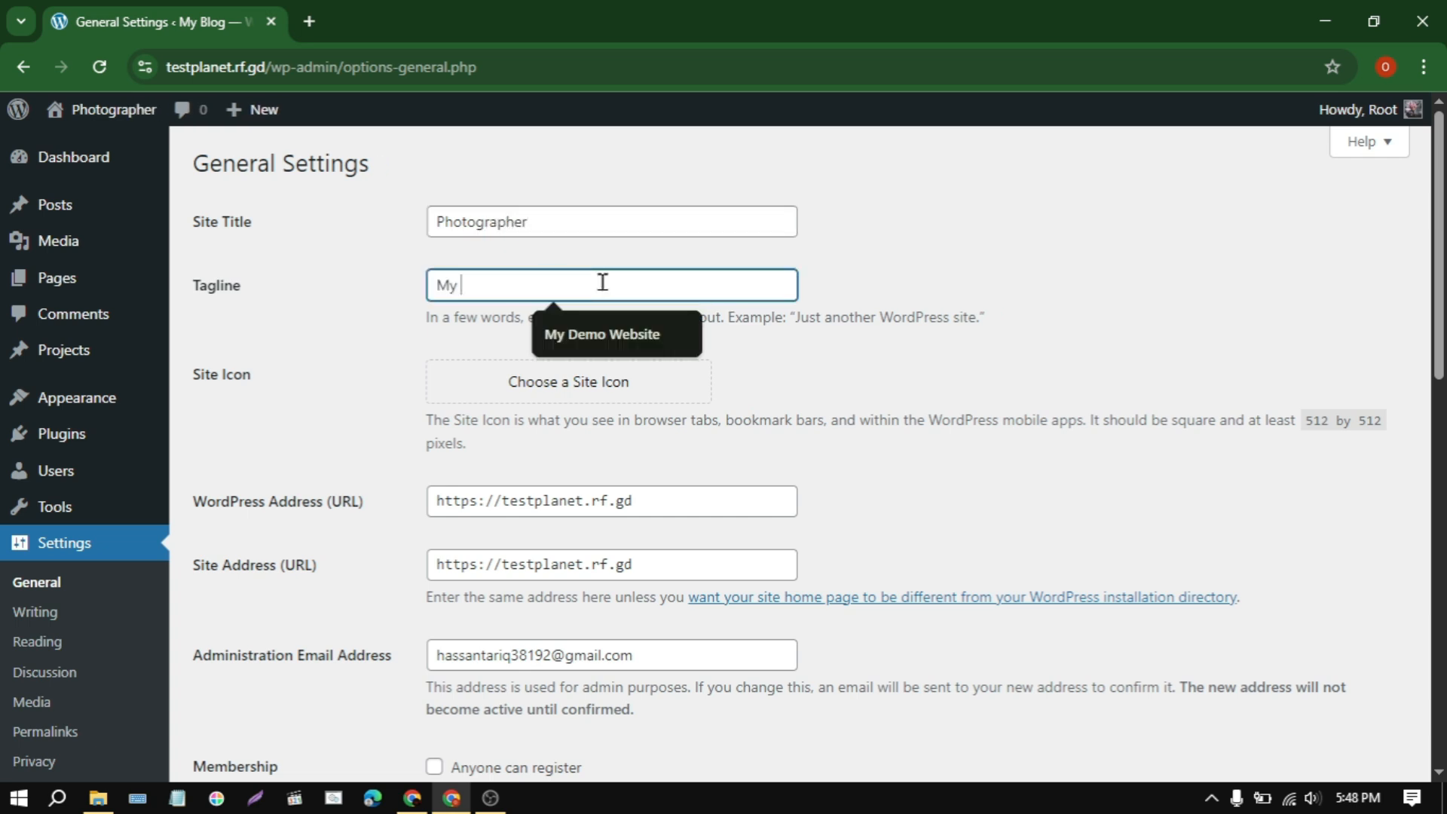
text(Photography Website)
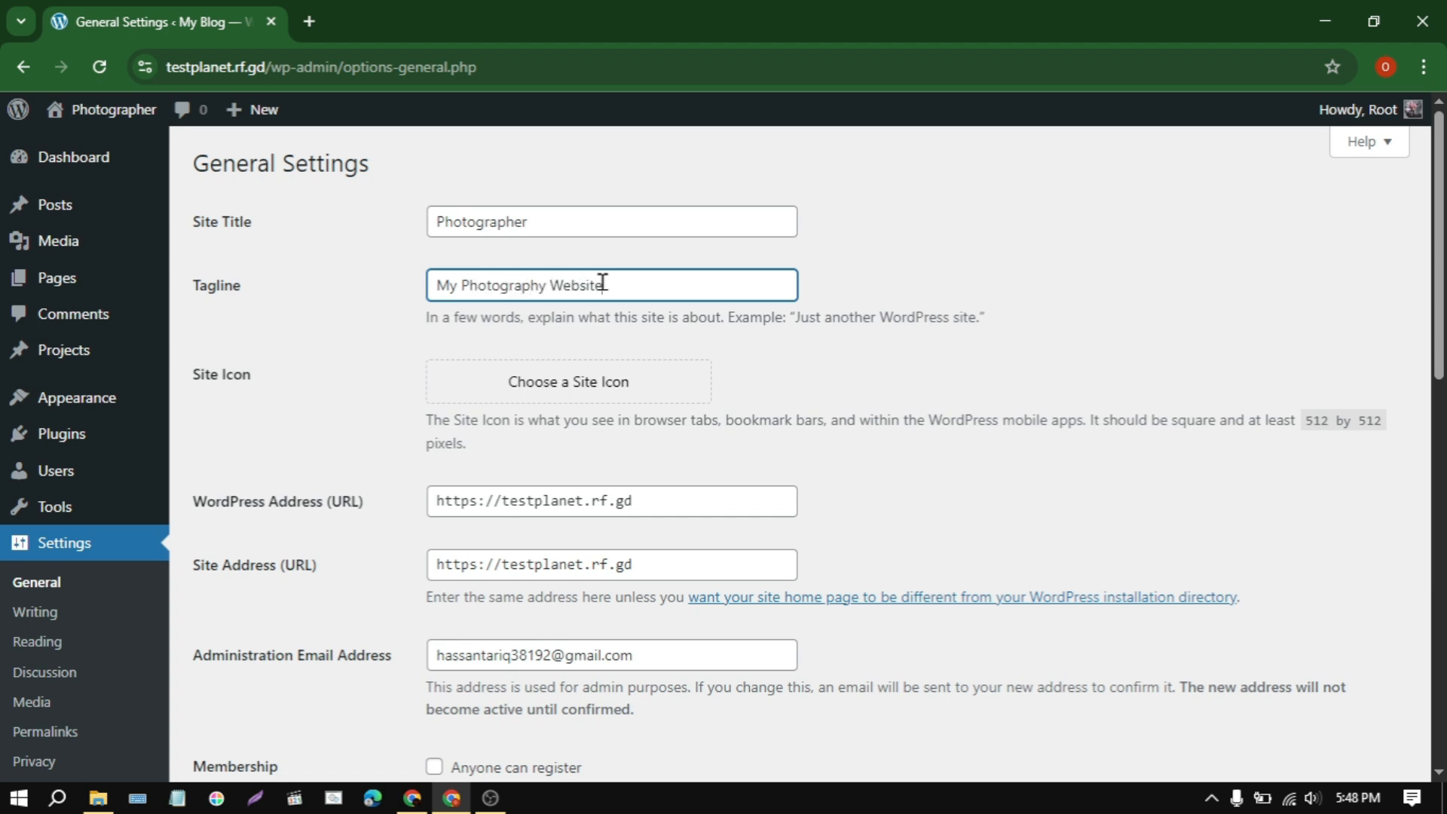
click(576, 388)
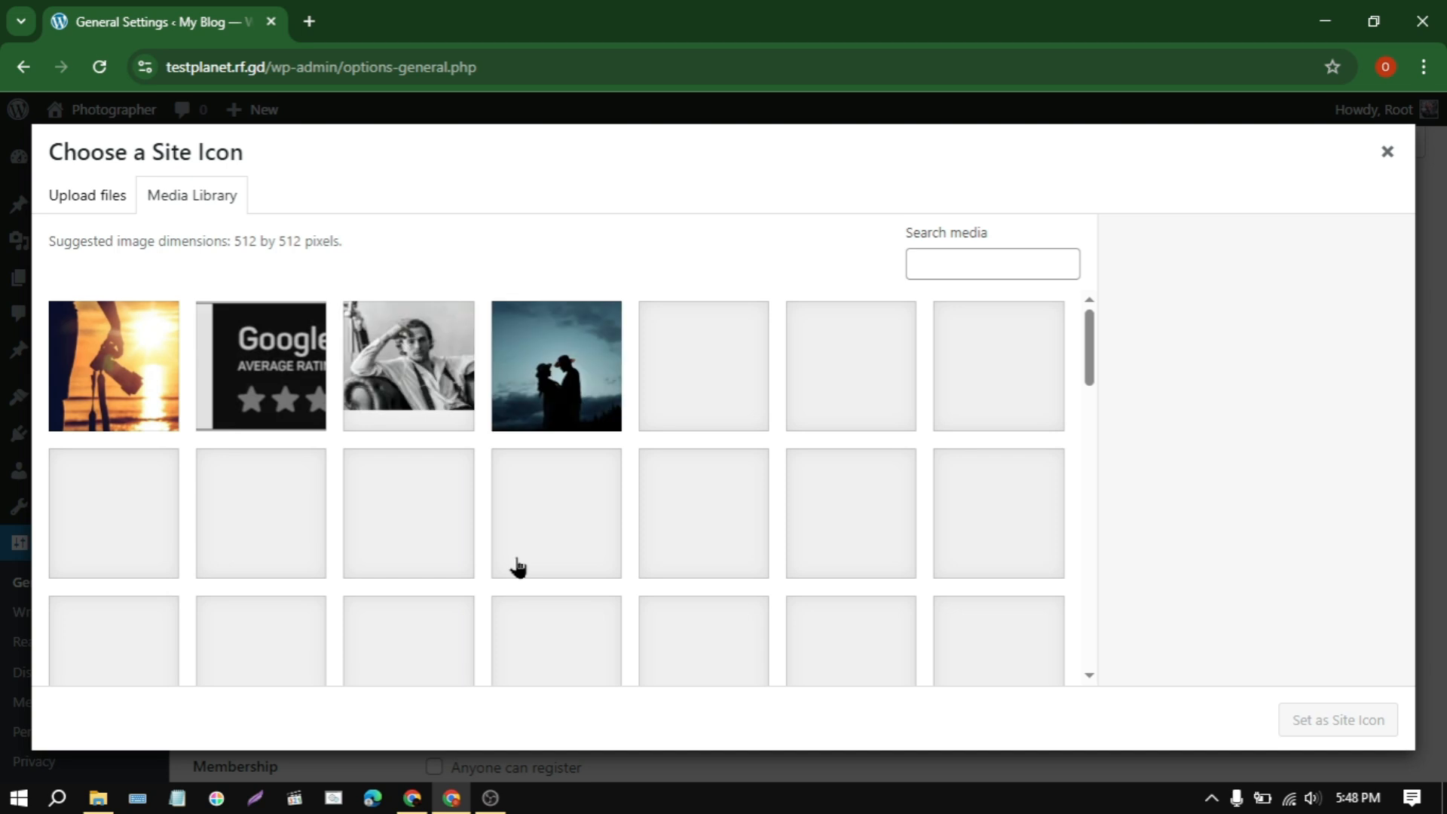
click(577, 377)
click(113, 377)
click(113, 513)
click(556, 520)
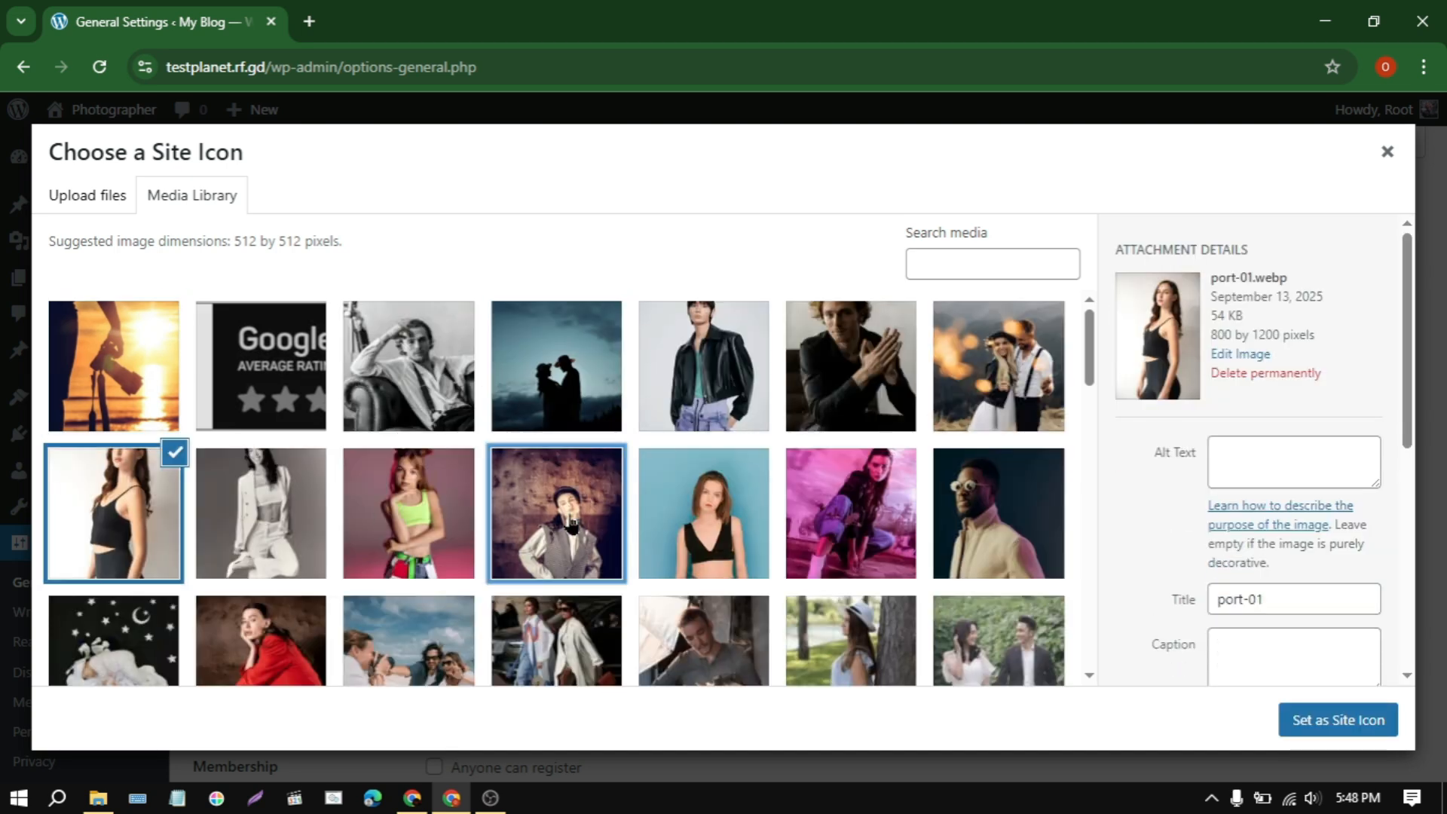
click(851, 528)
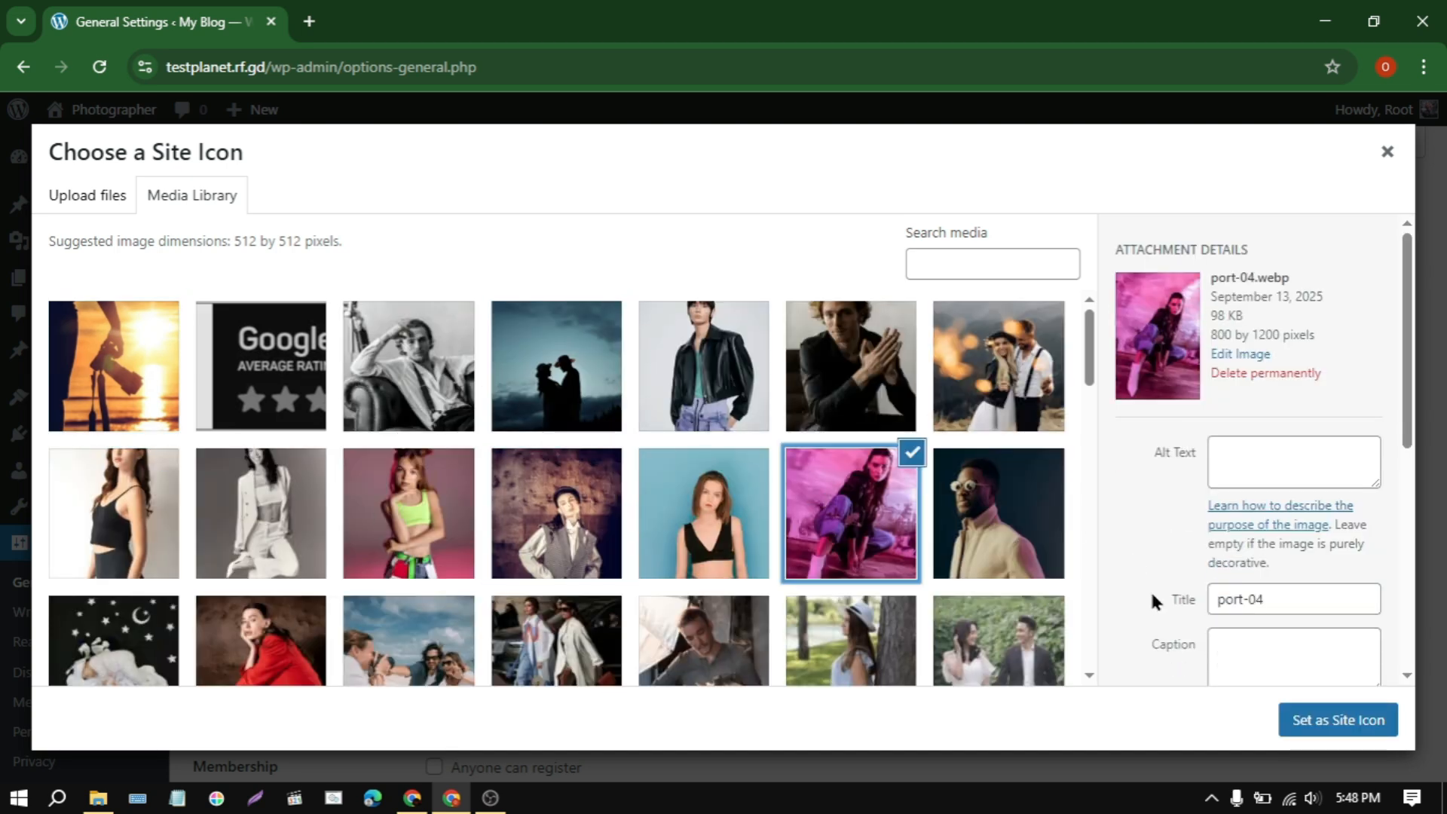
click(1387, 151)
Step: In the Reading settings, make the homepage display a static page, choose Home as the homepage, and save the changes
scroll(907, 427, down, 6)
scroll(468, 601, down, 6)
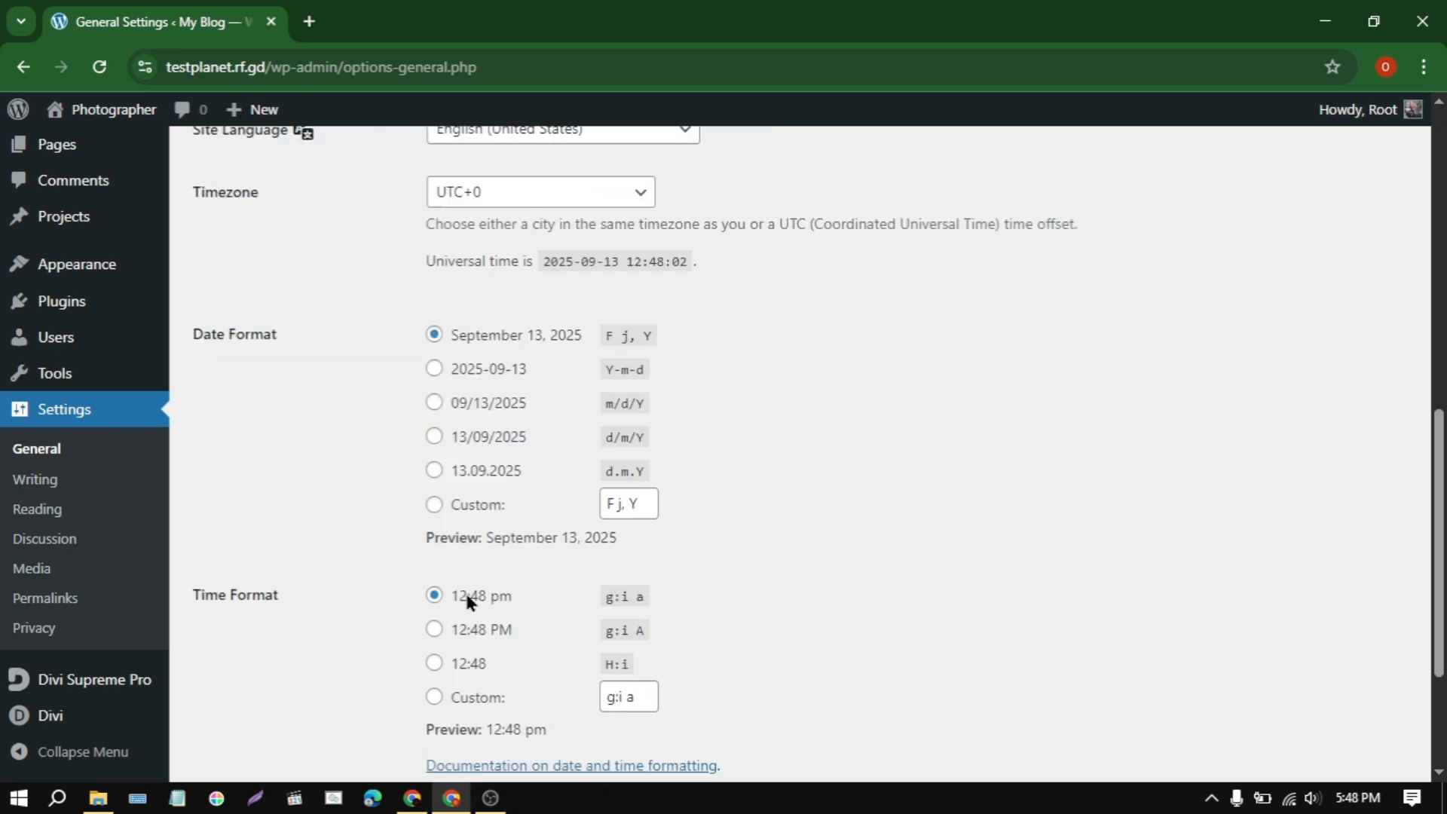
click(30, 520)
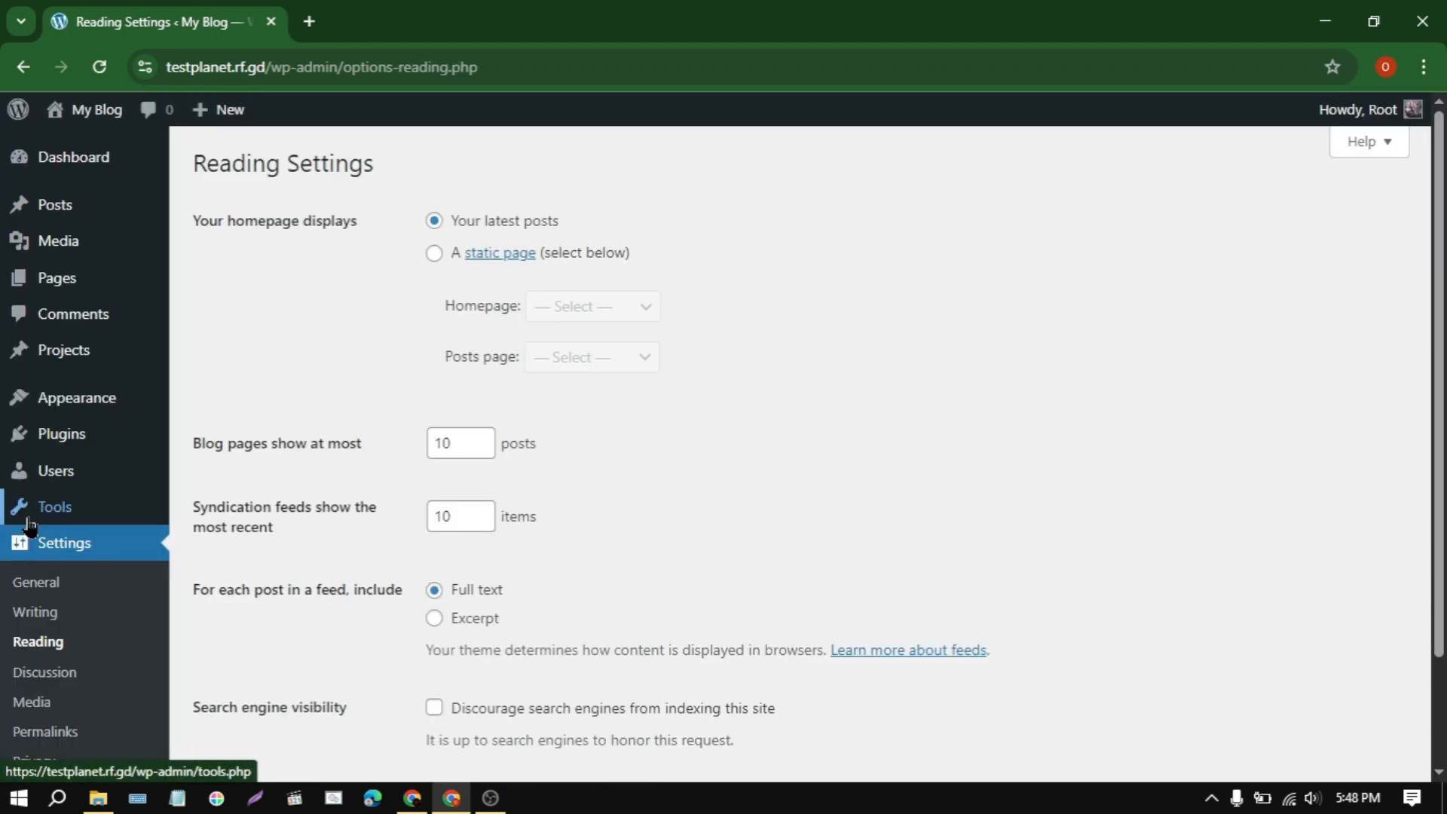
click(432, 254)
click(582, 308)
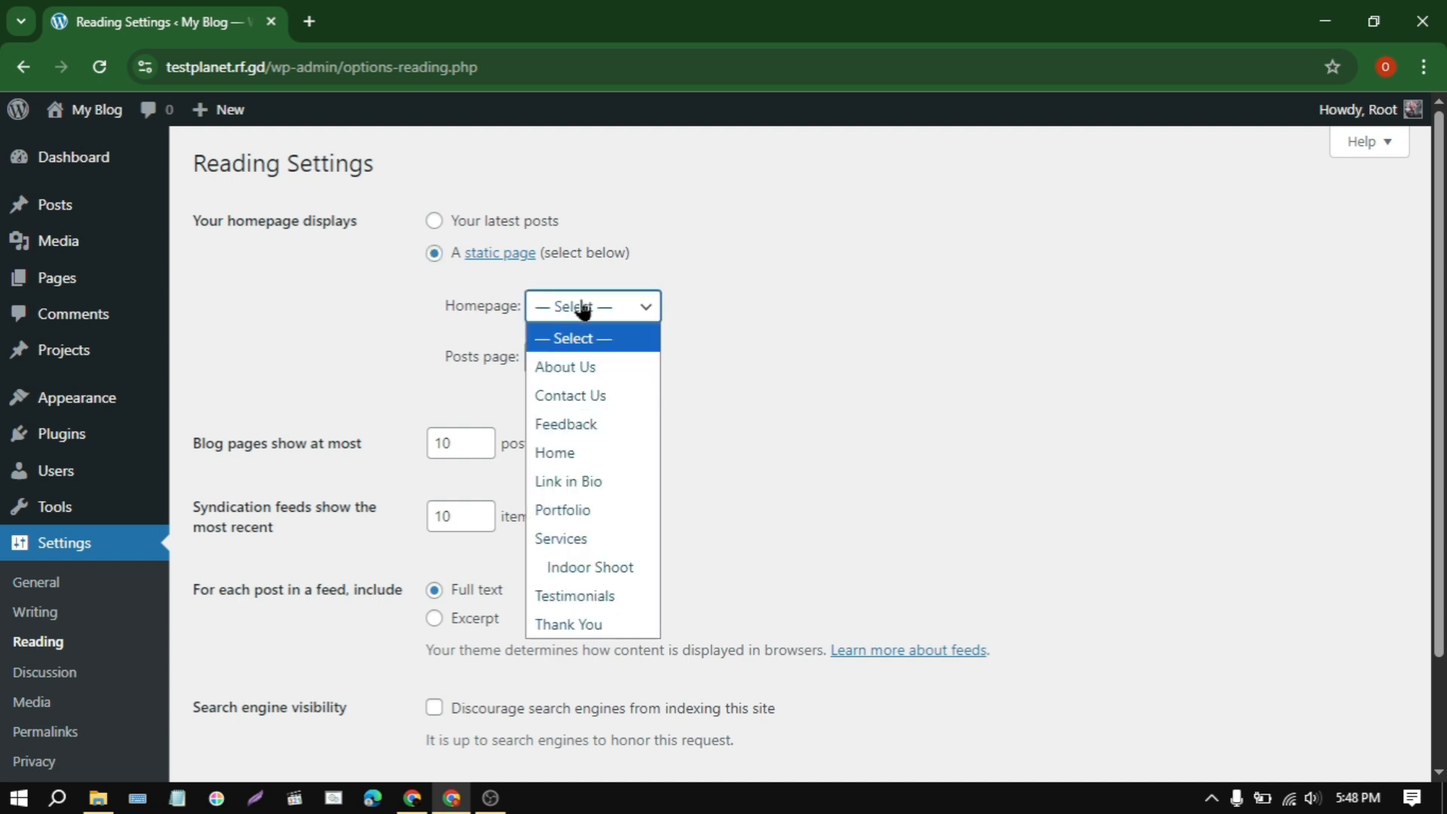
click(617, 461)
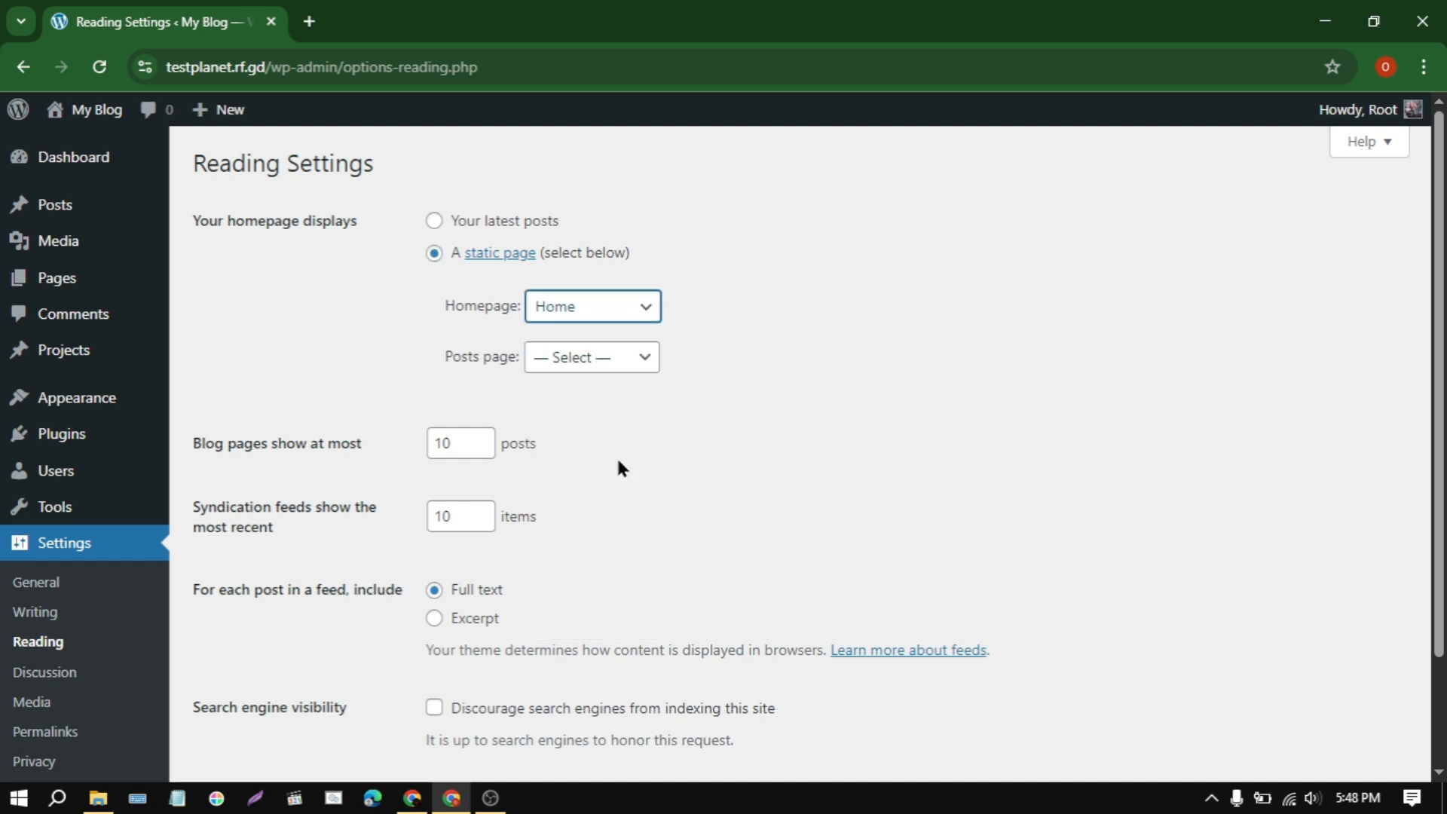
scroll(618, 468, down, 2)
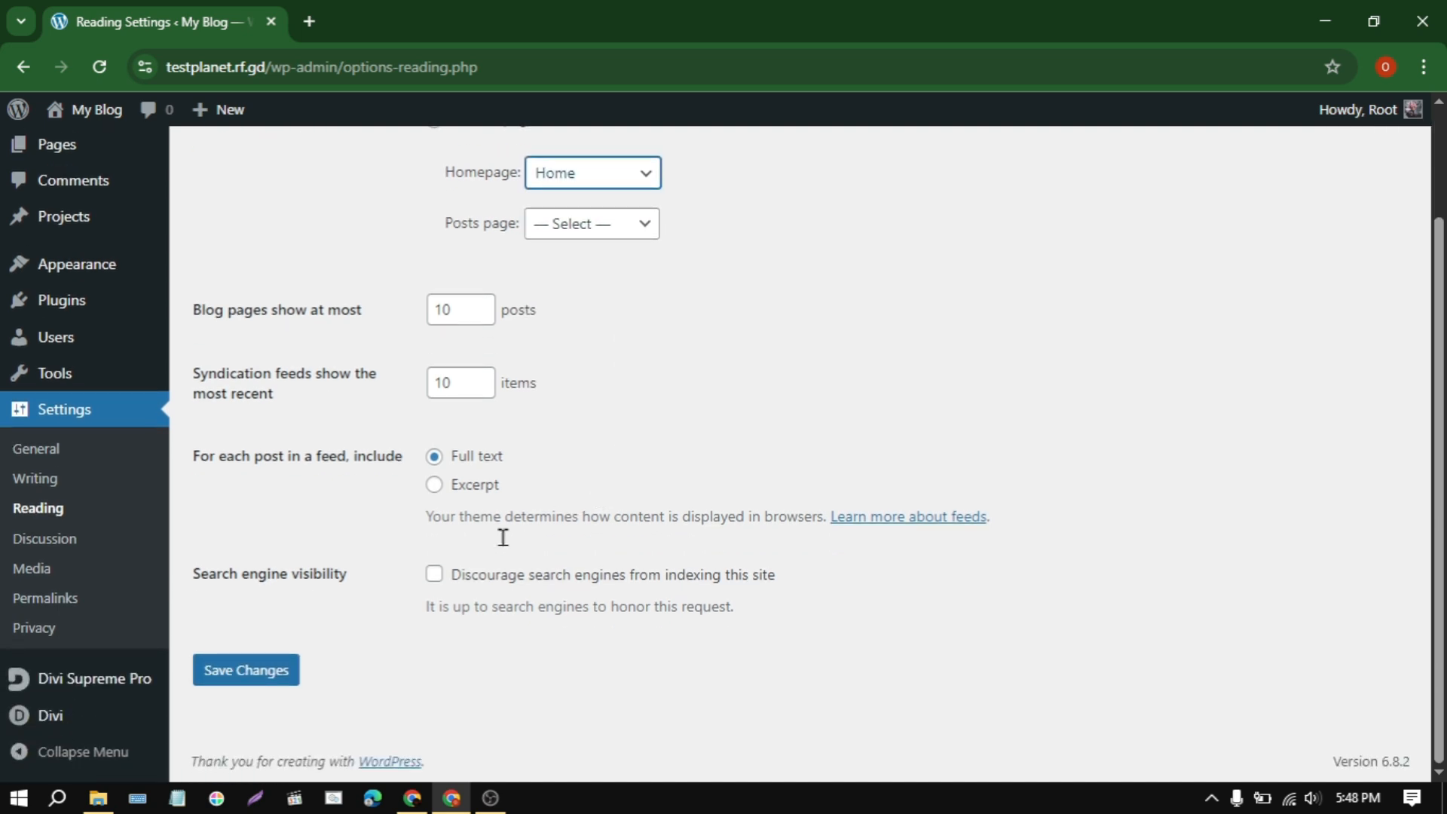
click(237, 678)
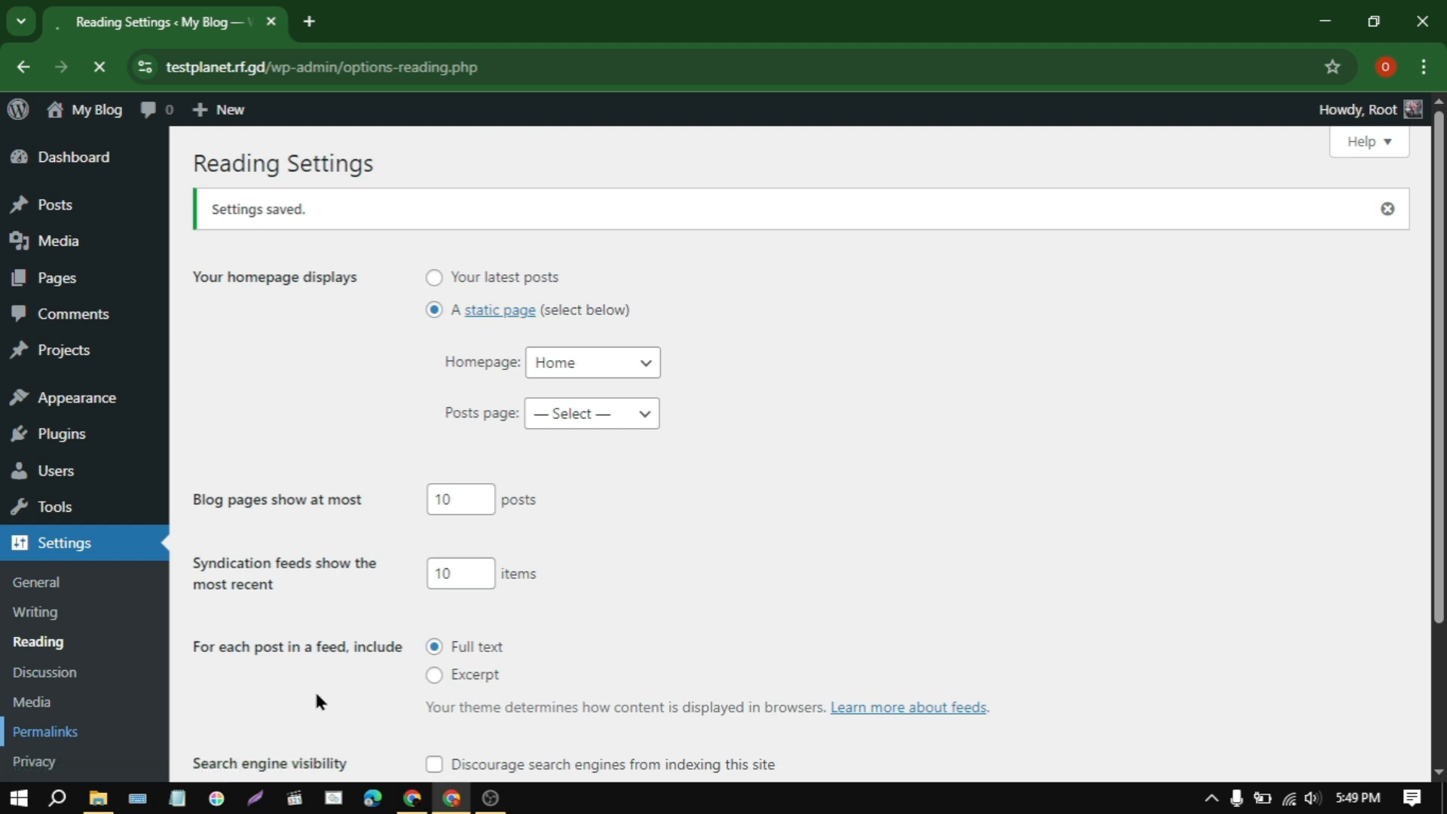
Step: In the Permalinks settings, set the permalink structure to Post name and save the changes
scroll(668, 637, down, 4)
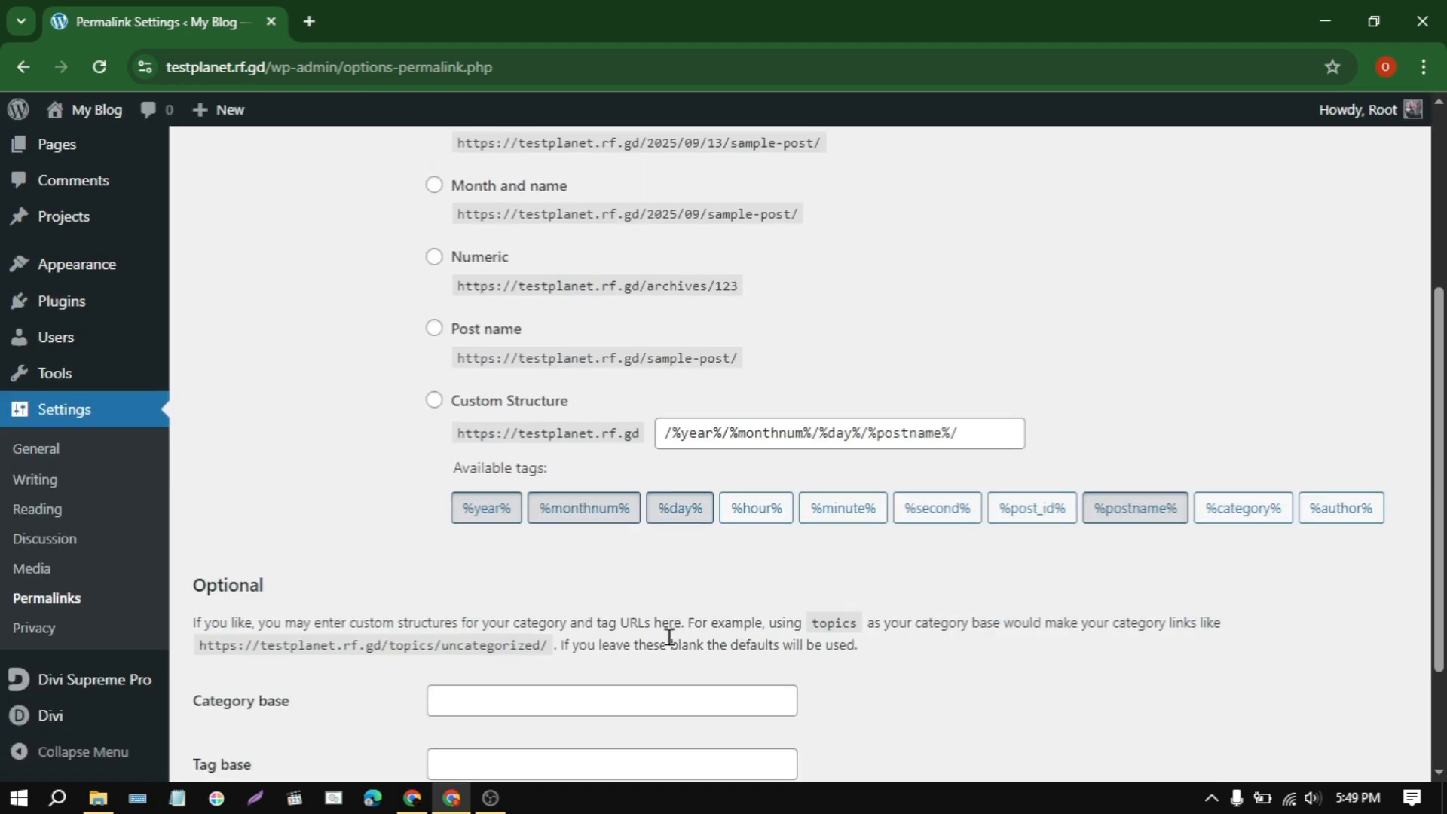
click(435, 330)
scroll(405, 650, down, 2)
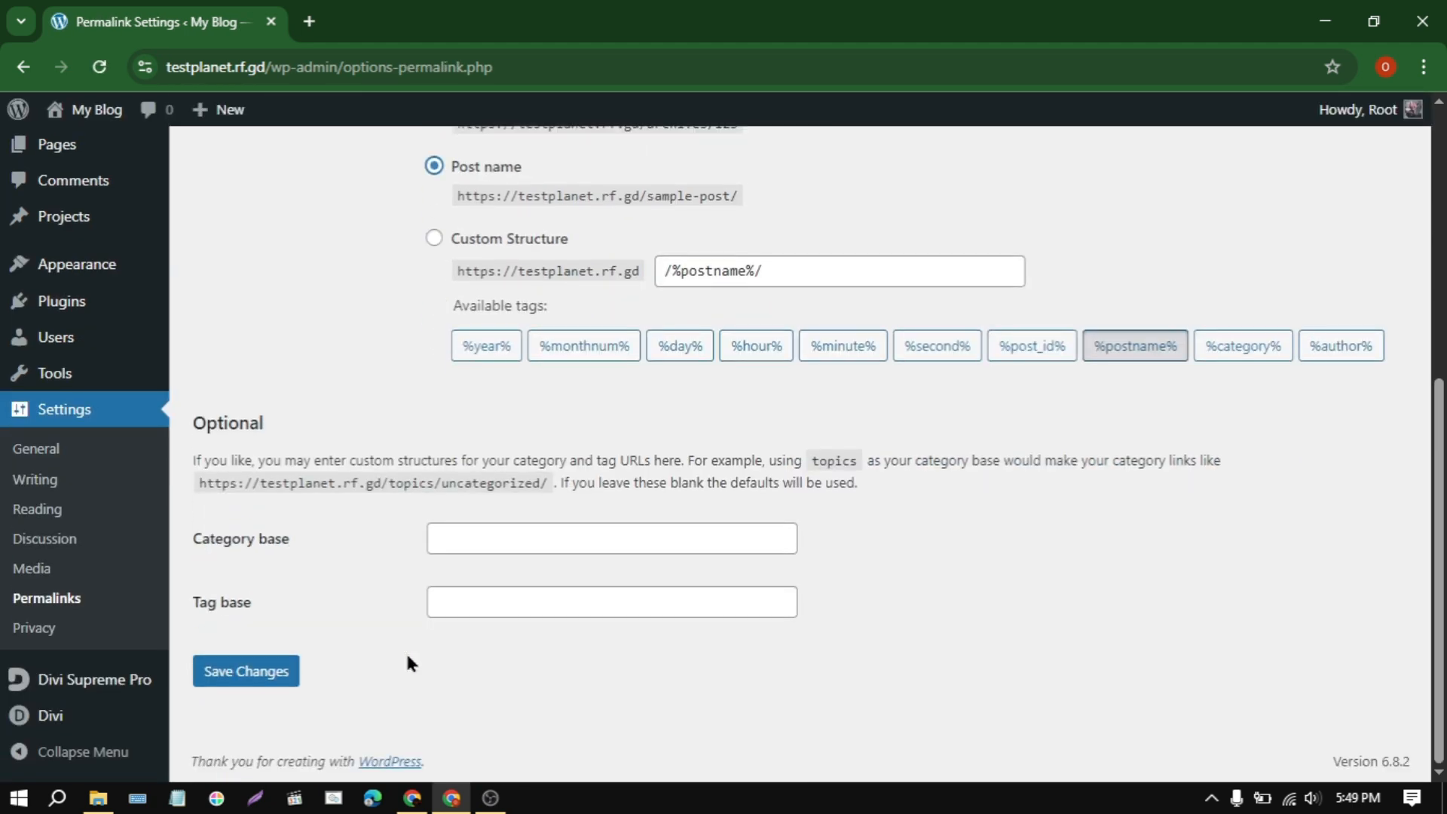
click(251, 671)
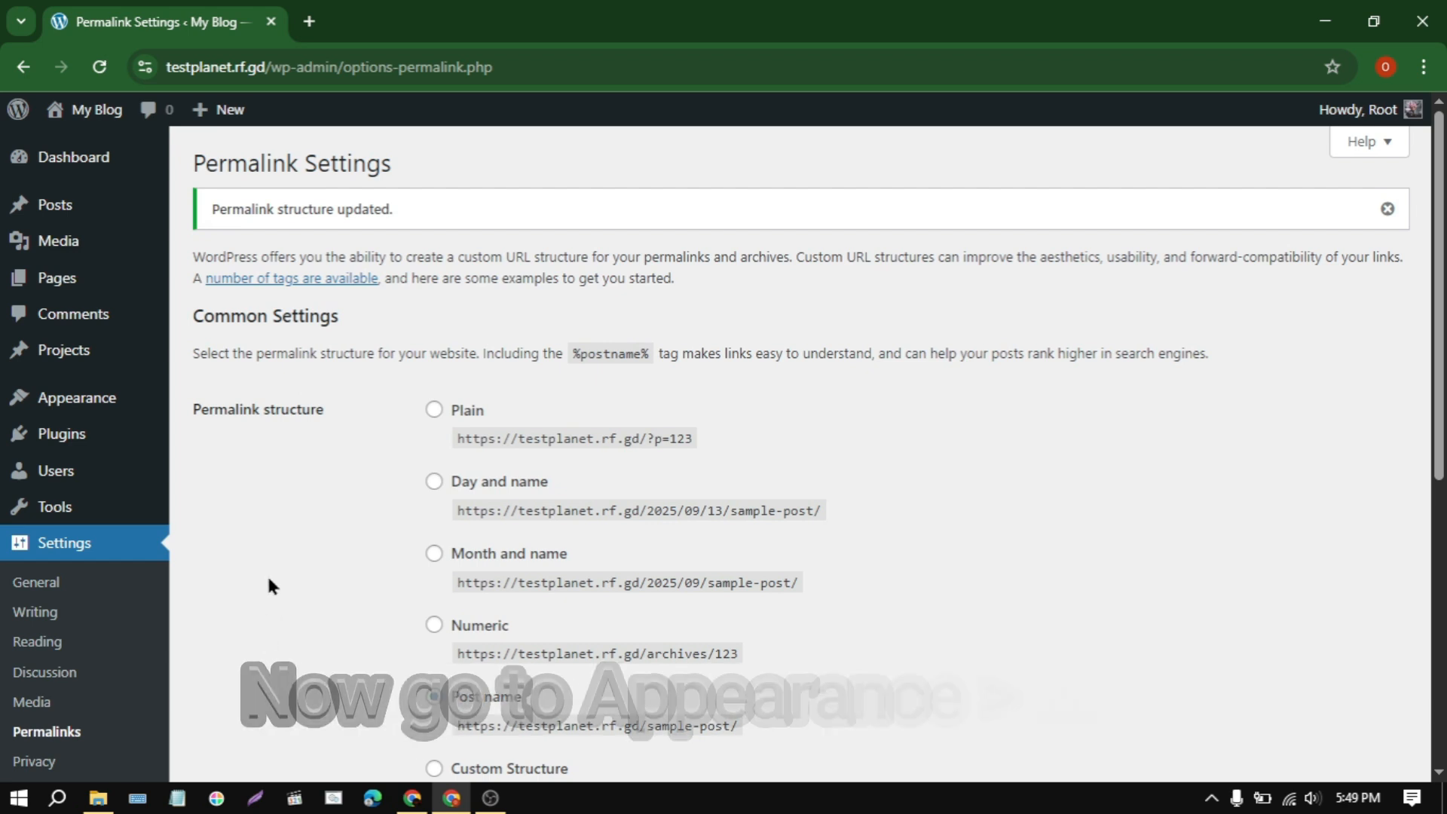
Step: Go to the Menus page and create a menu named Primary Menu, assigned to the Primary Menu display location
mouse_move(101, 397)
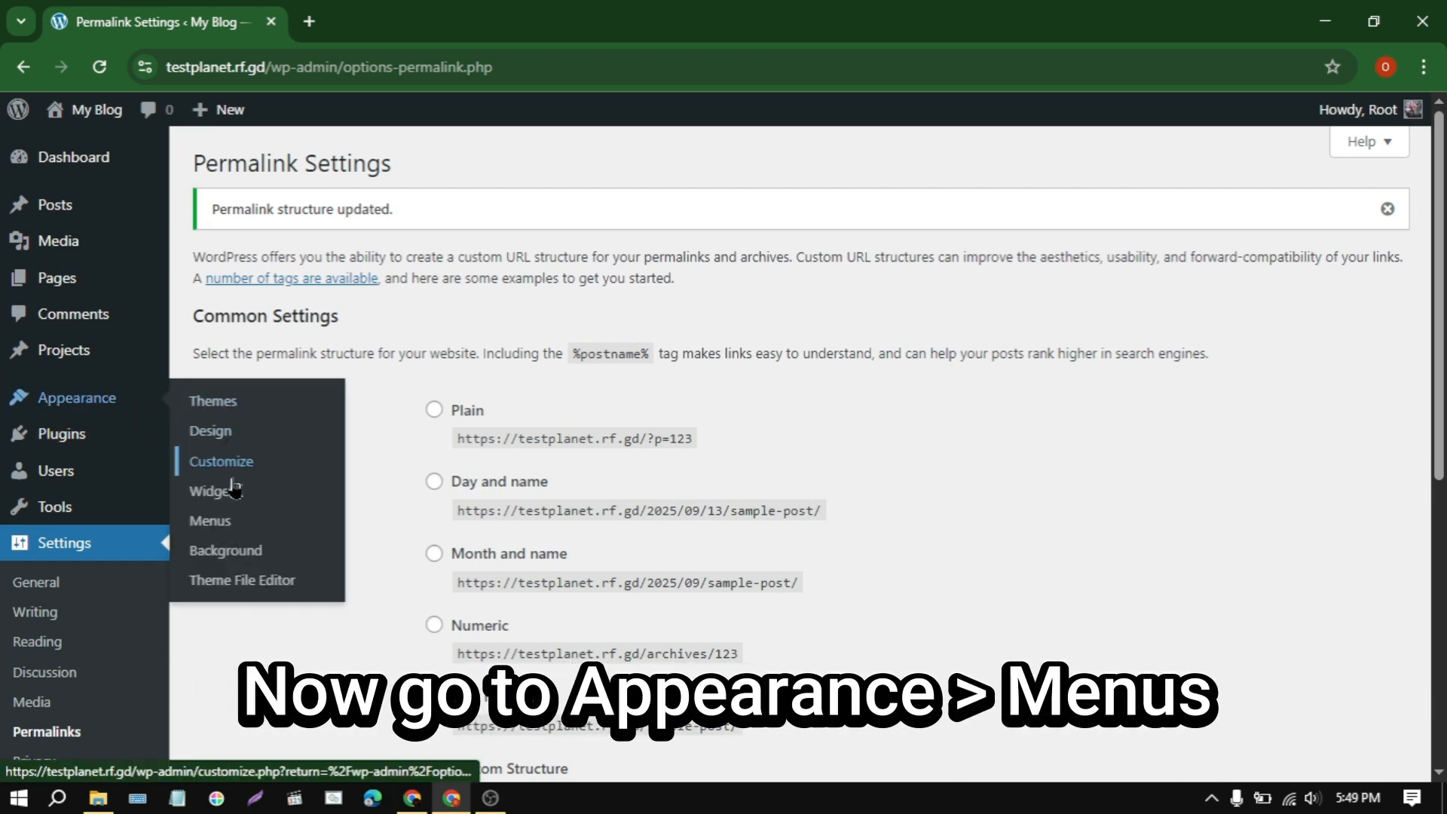
click(226, 521)
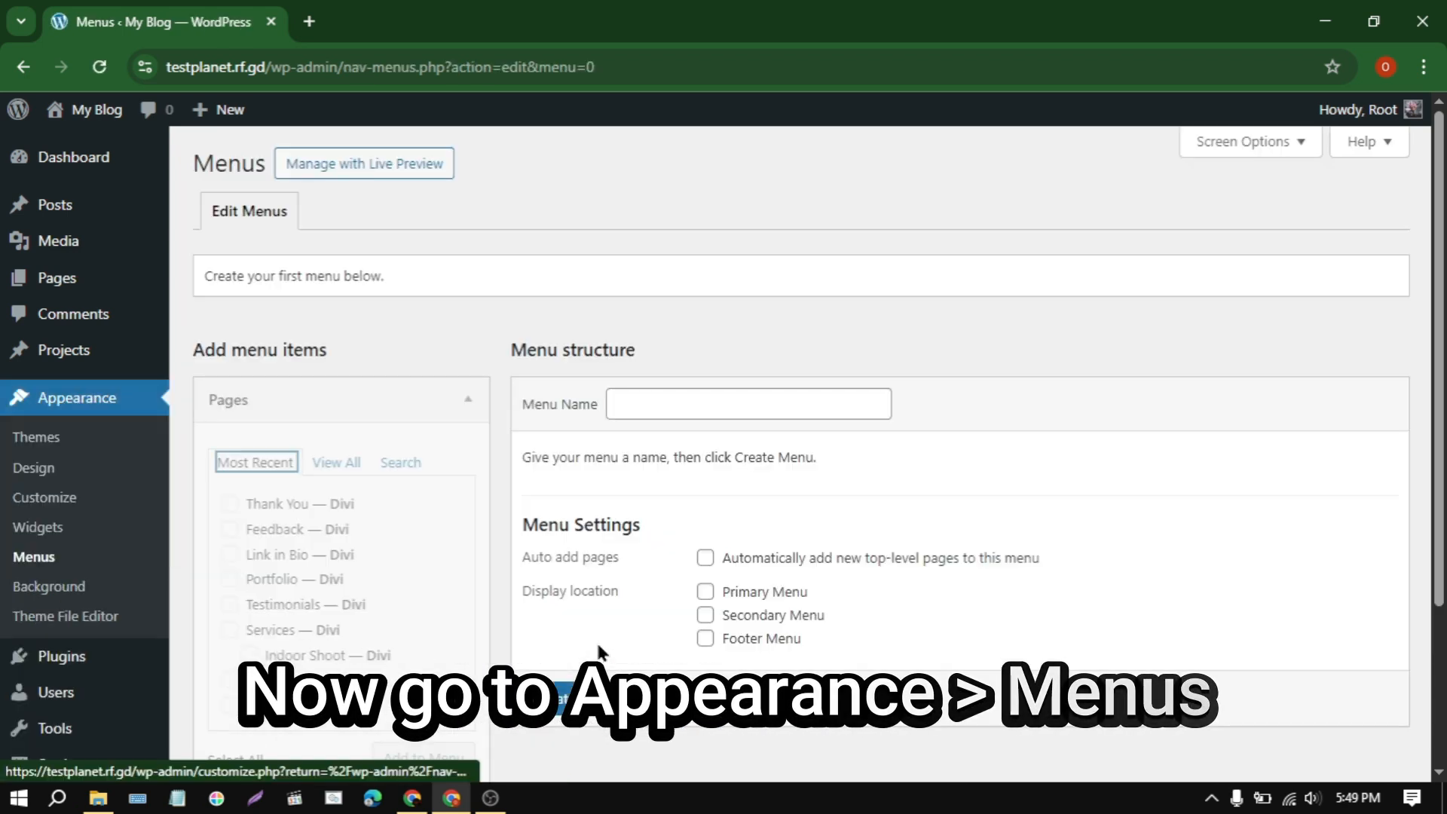
click(746, 407)
click(797, 471)
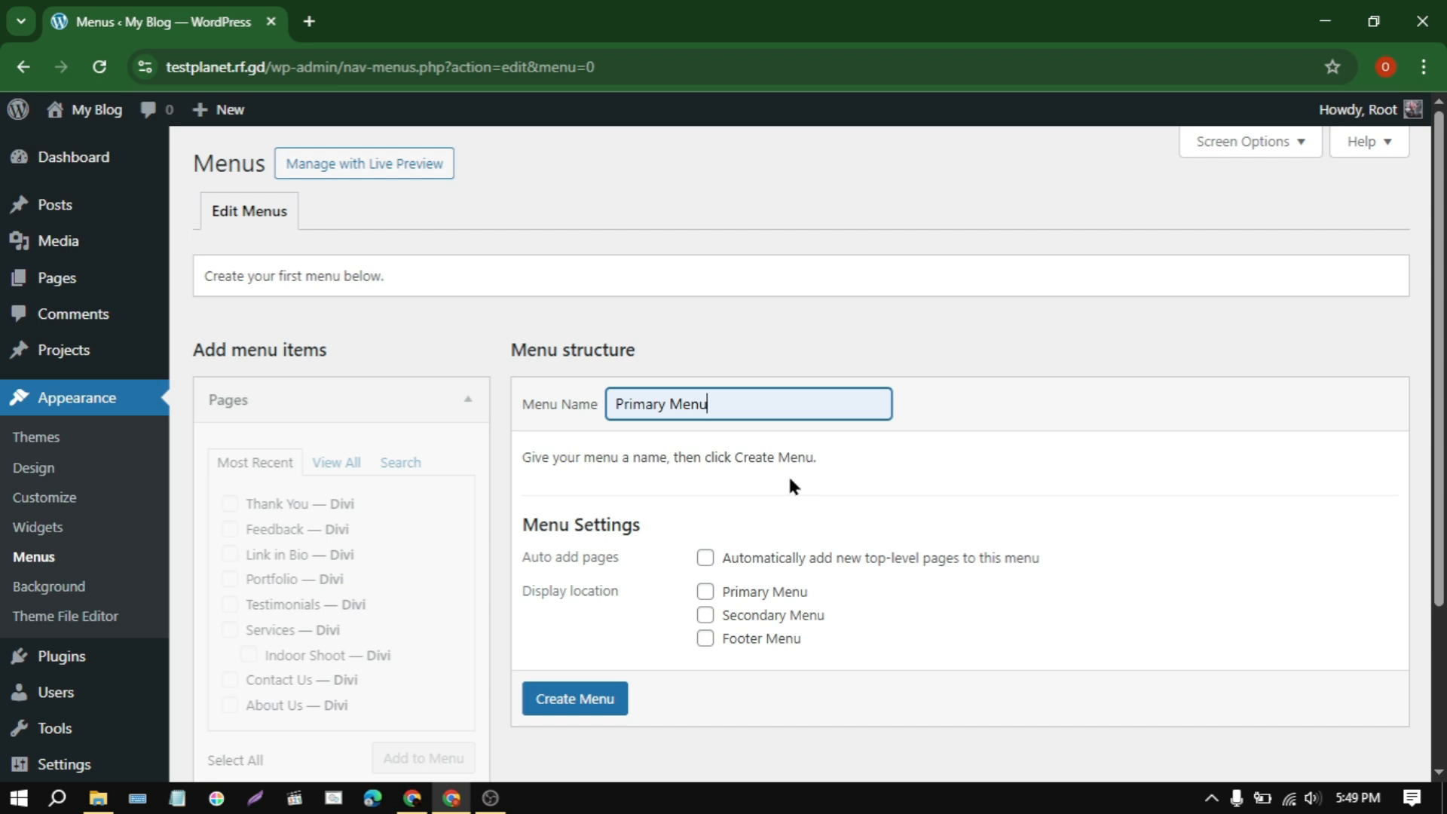
click(706, 594)
click(575, 699)
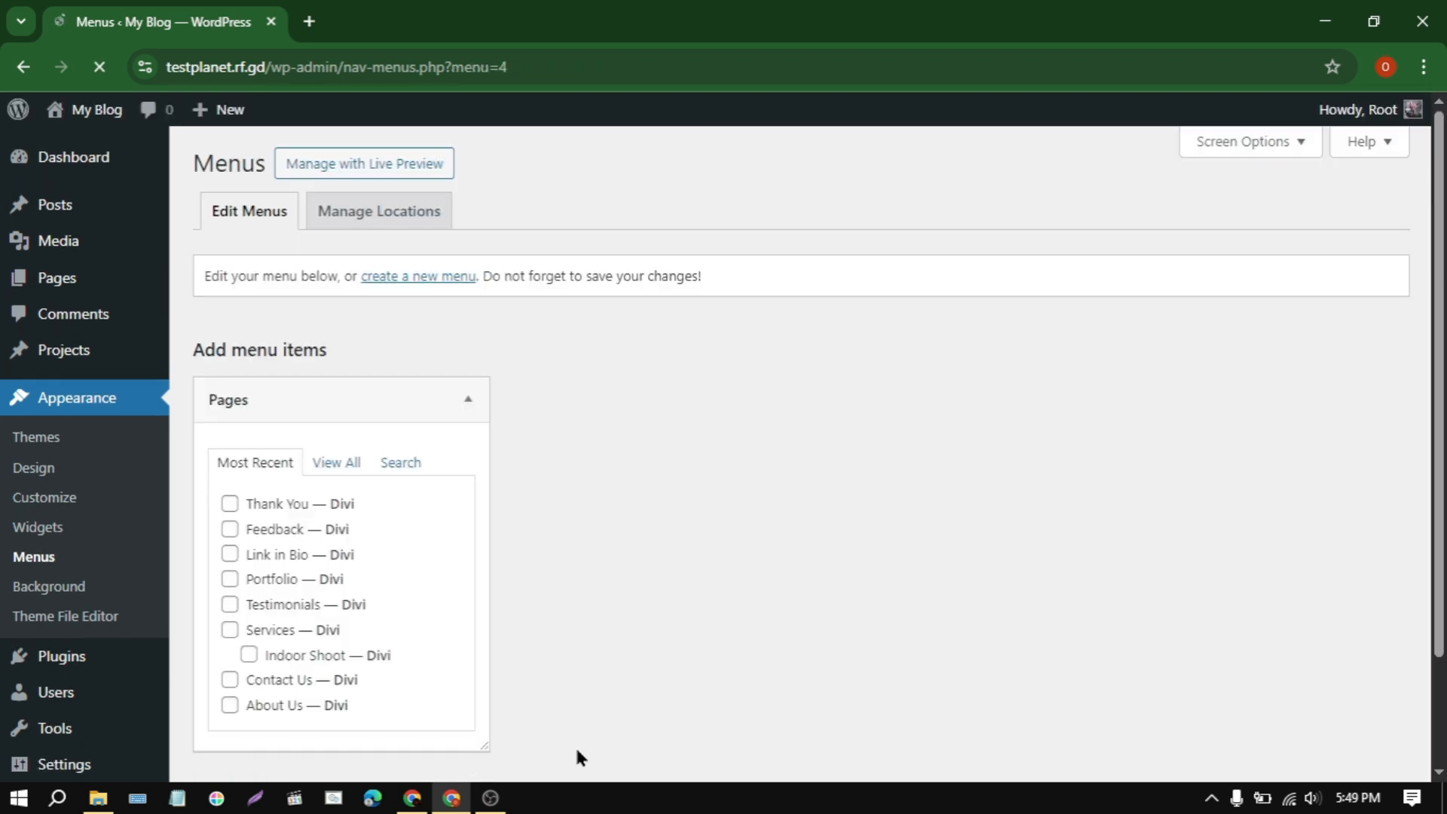
Step: List all the site's pages and select Home and About Us for adding to Primary Menu
click(332, 469)
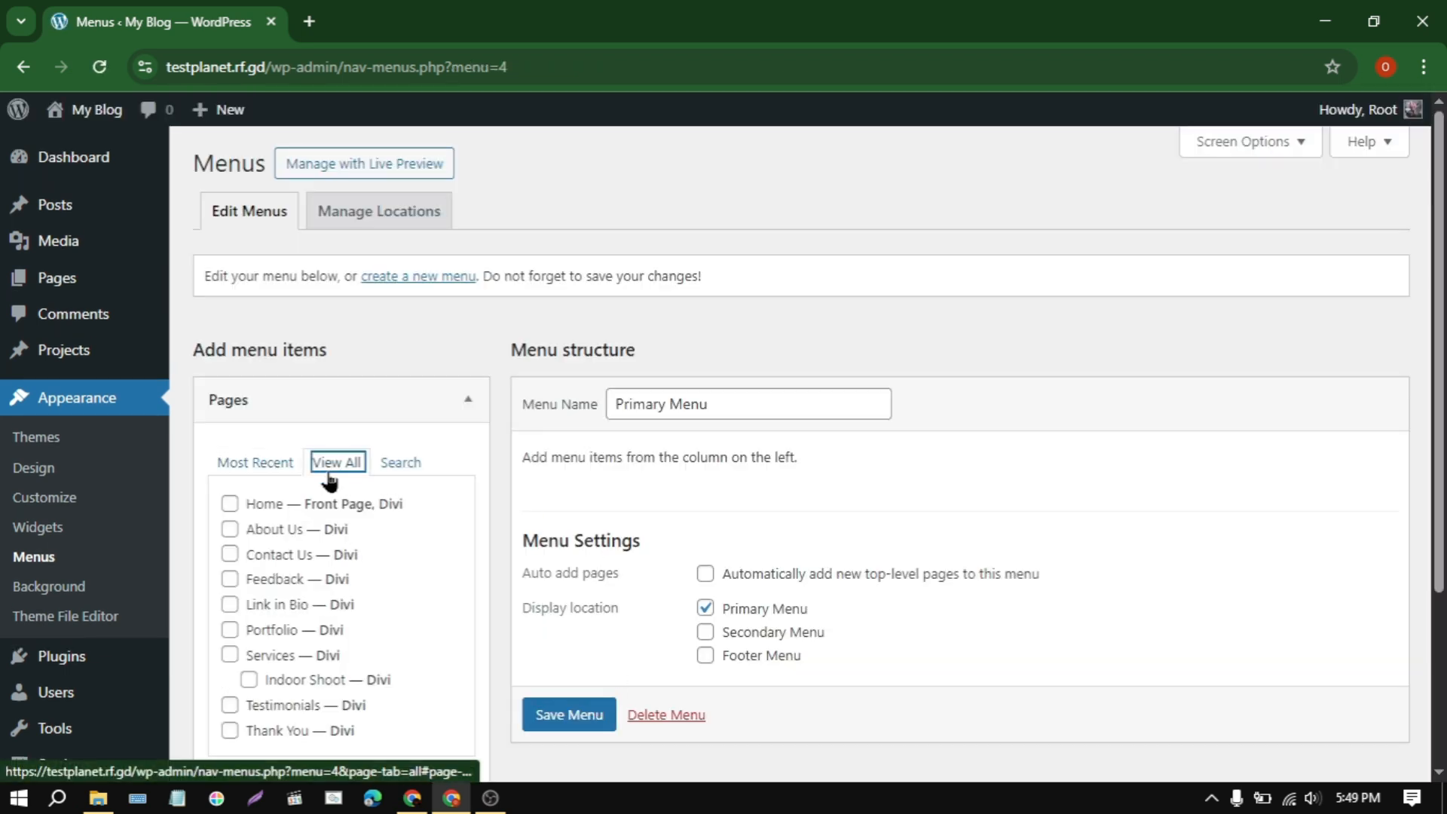
scroll(328, 514, down, 2)
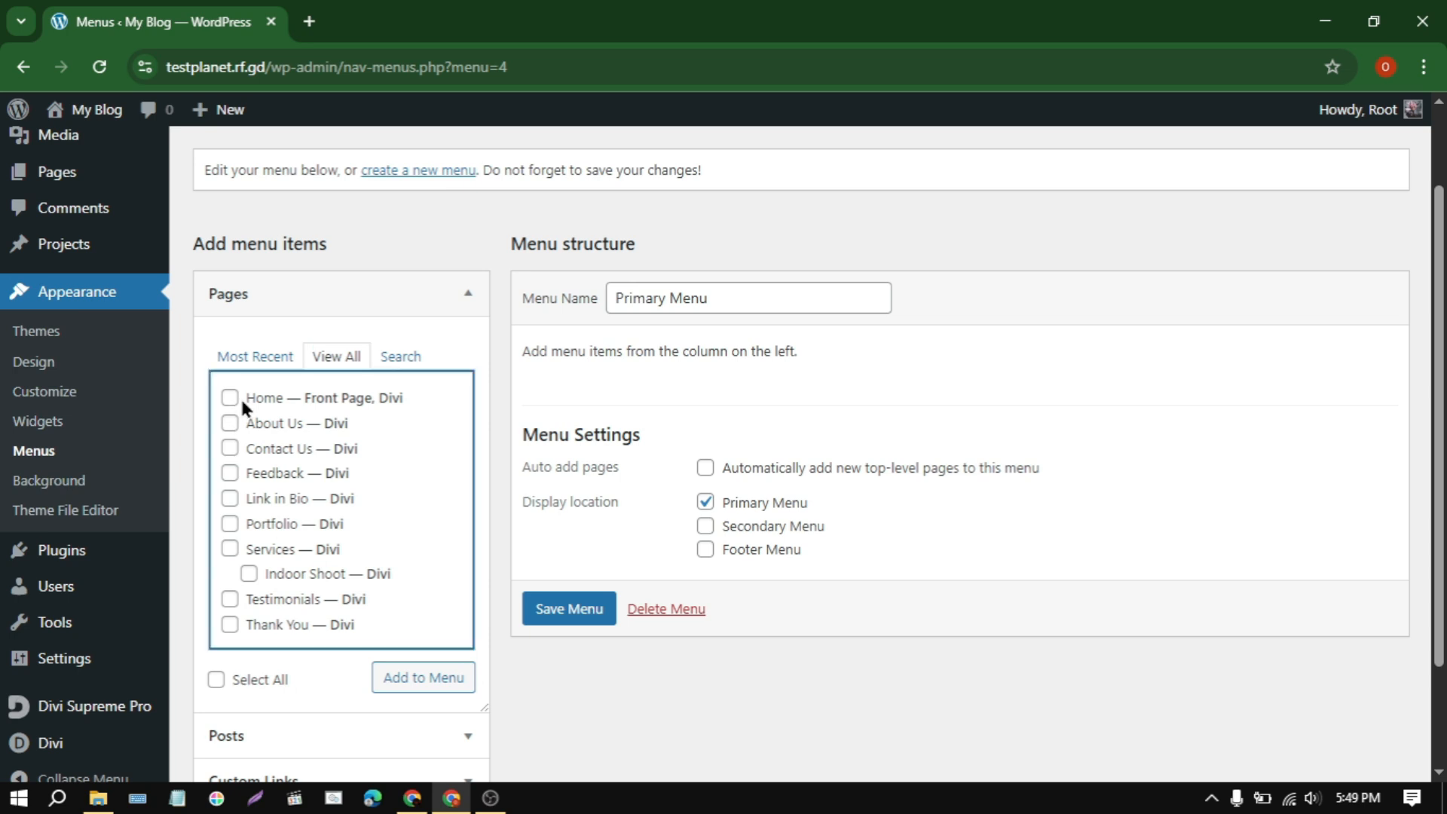
click(238, 398)
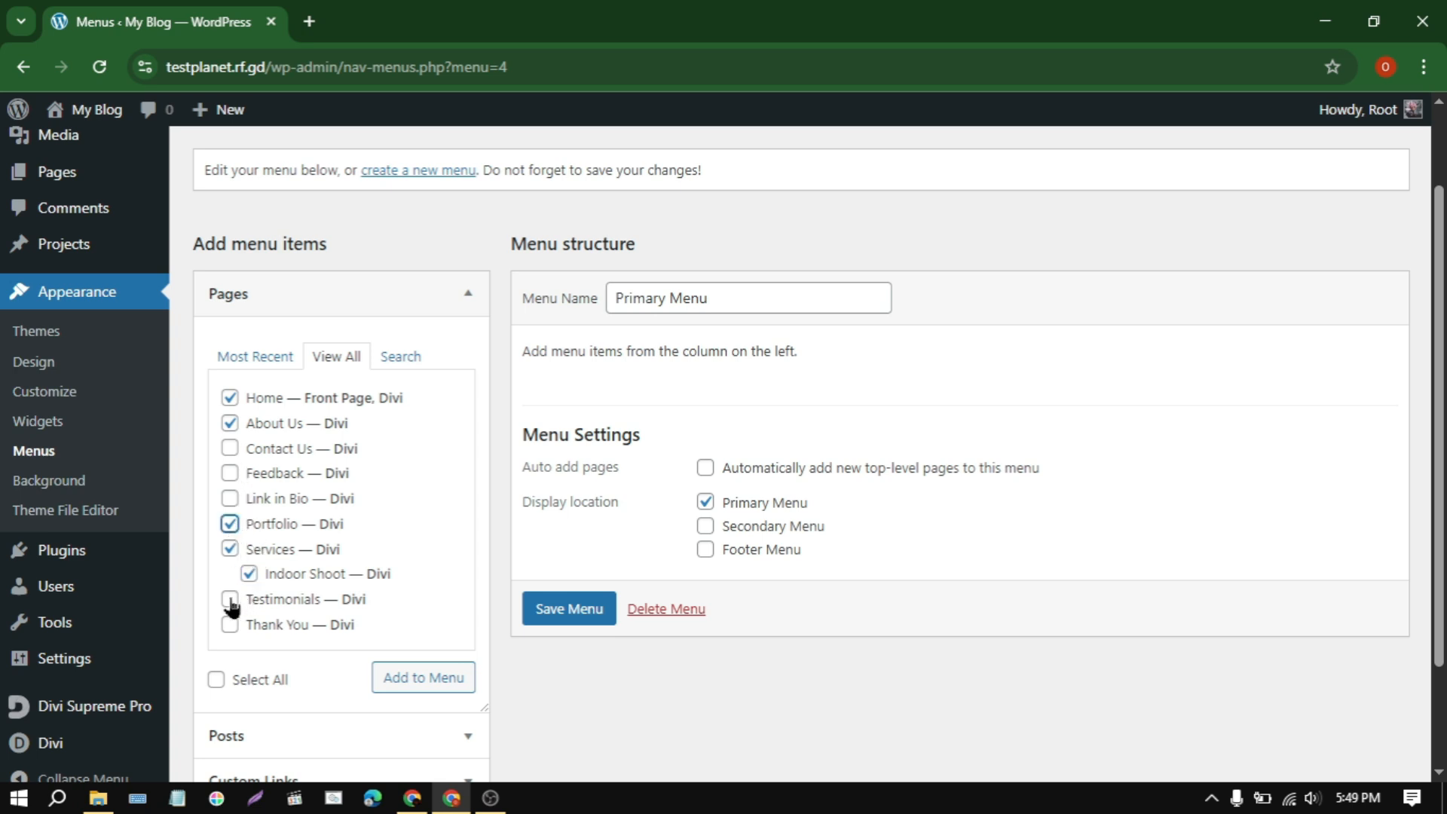
Step: Add the checked pages to Primary Menu, ordered Home, About Us, Services with Indoor Shoot nested, Portfolio, Testimonials, Contact Us, and save it
click(411, 685)
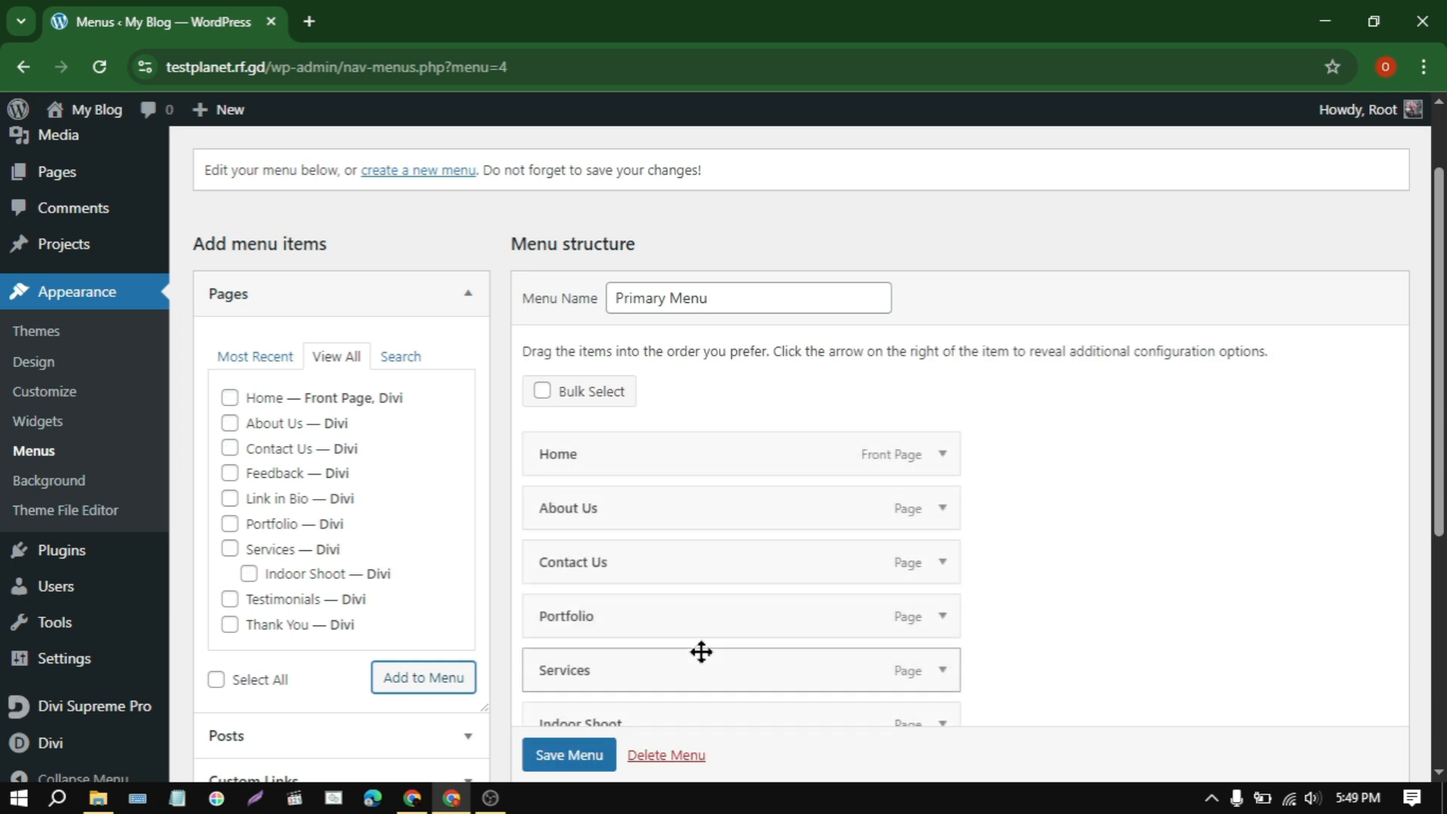
scroll(701, 649, down, 3)
drag(653, 373, 631, 588)
drag(594, 459, 659, 468)
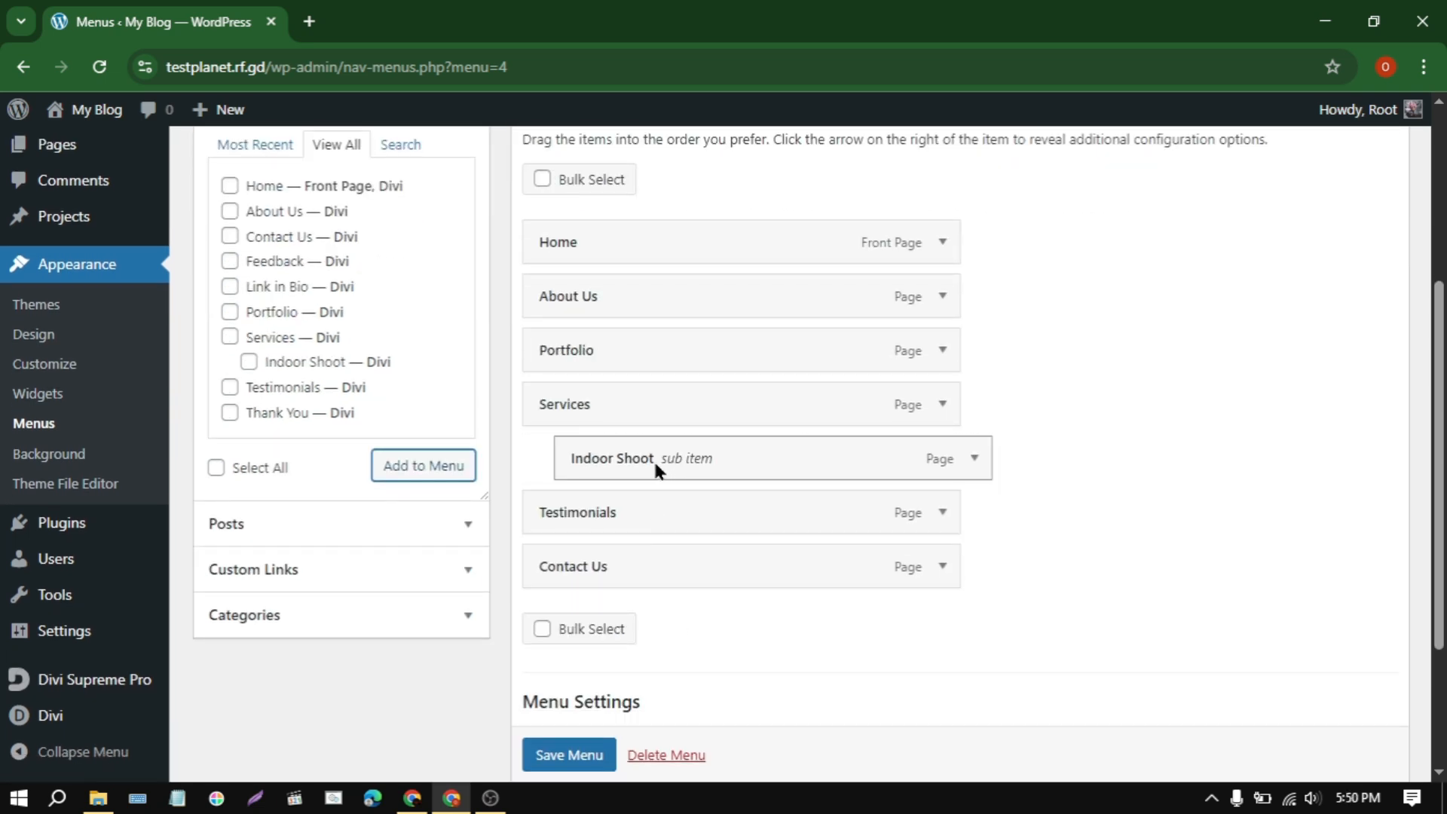
drag(588, 339, 542, 439)
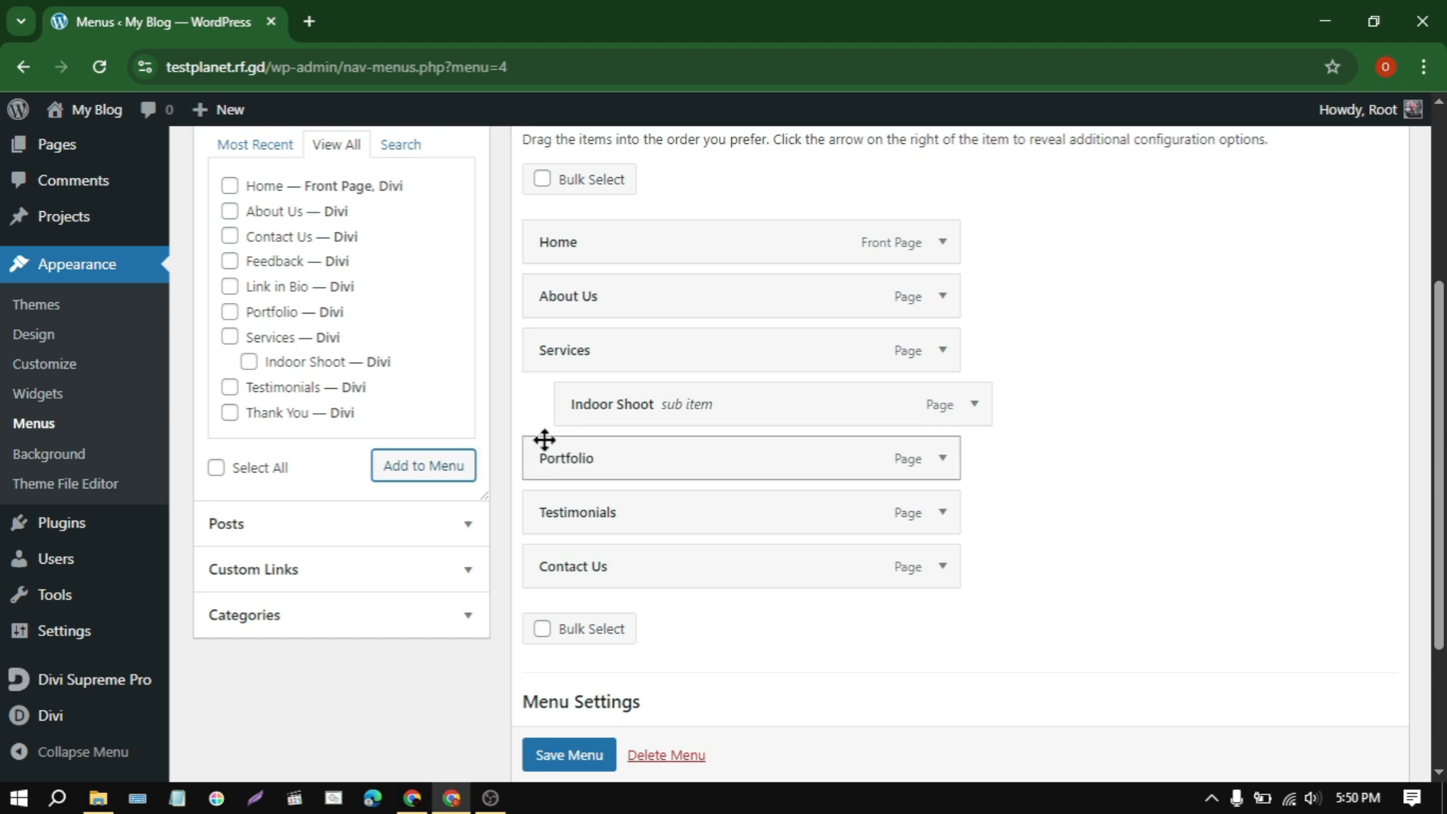
scroll(573, 754, down, 1)
click(569, 754)
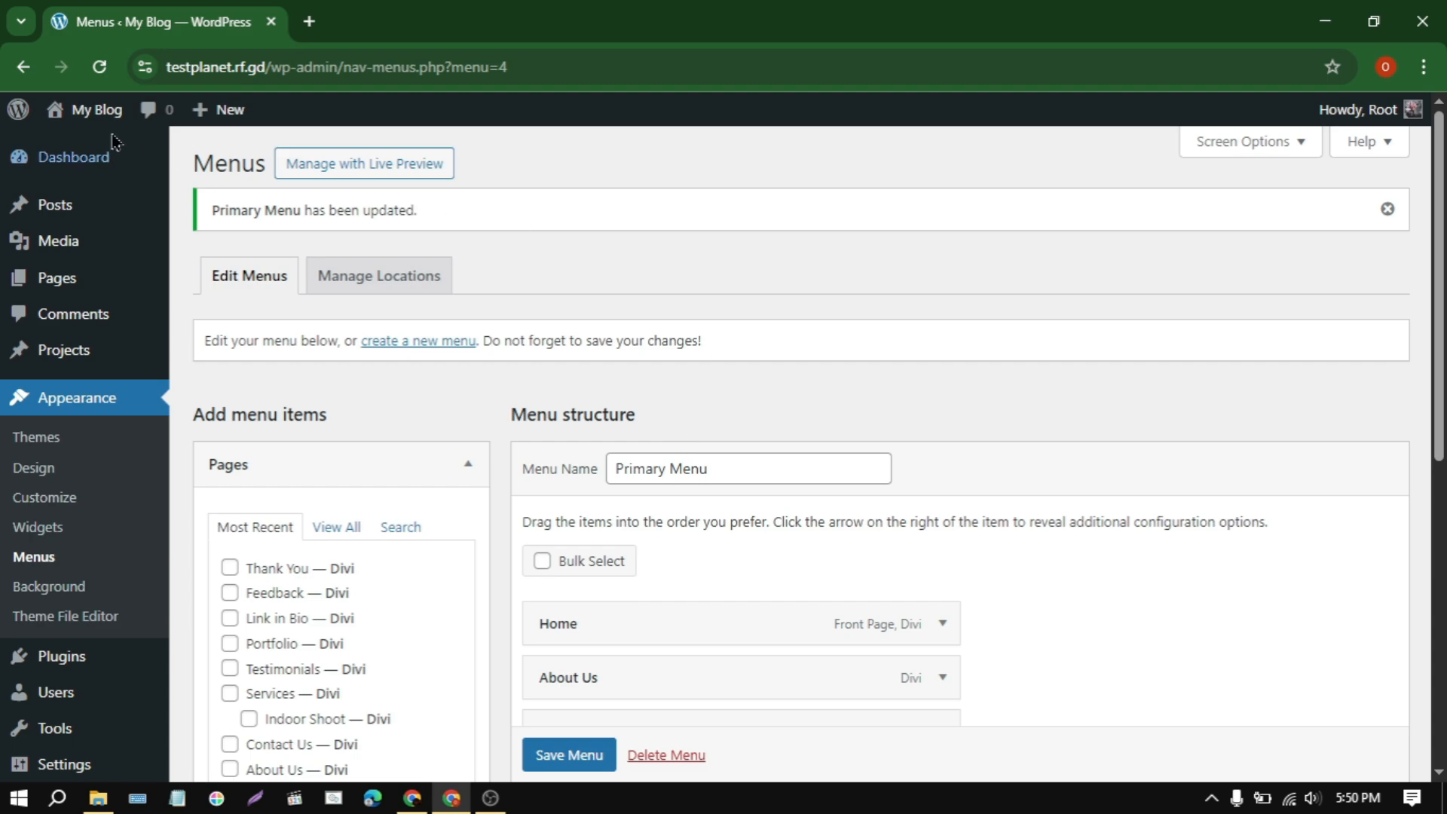
Step: Visit the live site and review the Home and Portfolio pages using the navigation menu
click(68, 117)
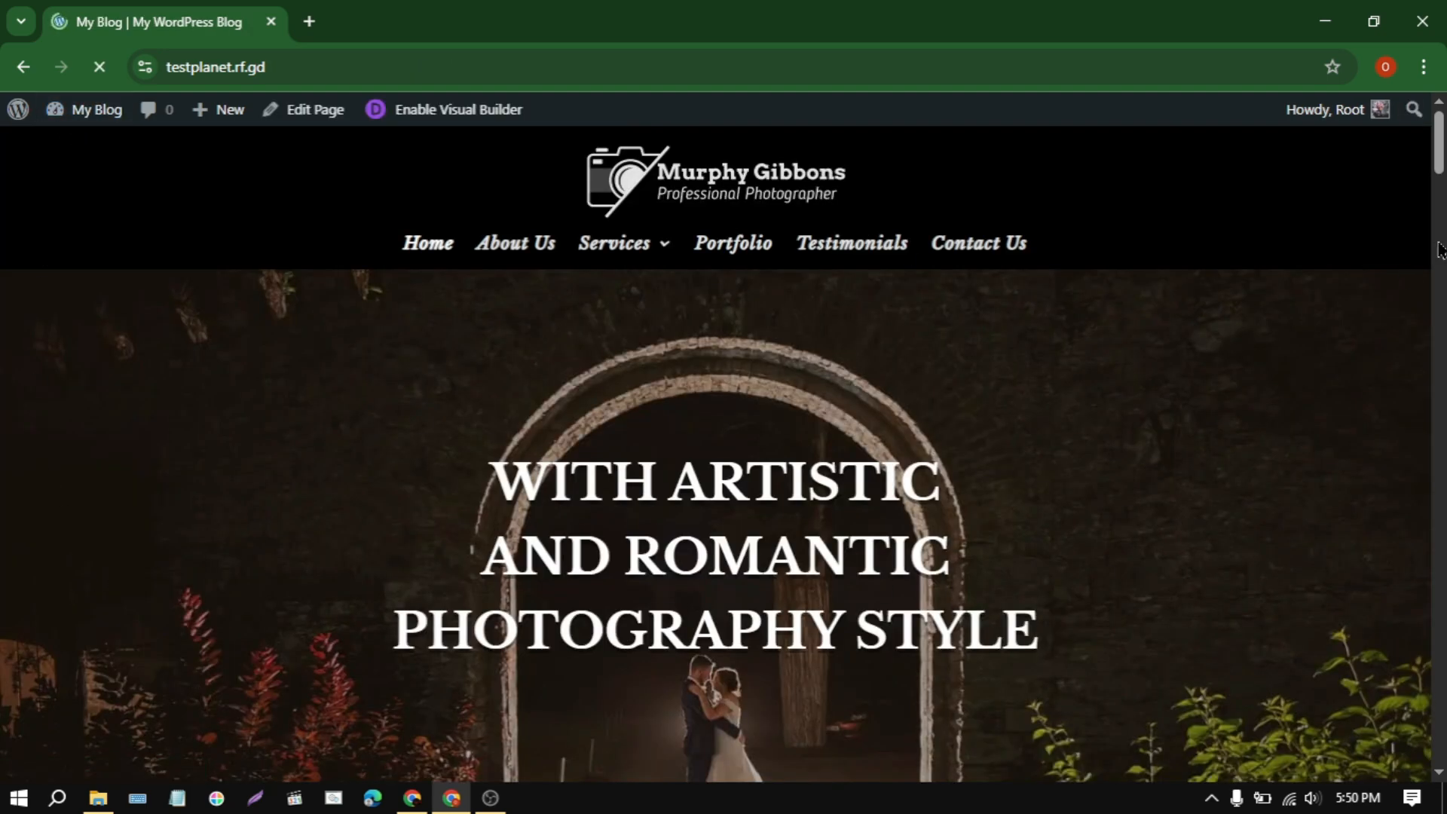
mouse_move(1439, 144)
mouse_down()
mouse_move(1438, 610)
mouse_move(1437, 150)
mouse_up()
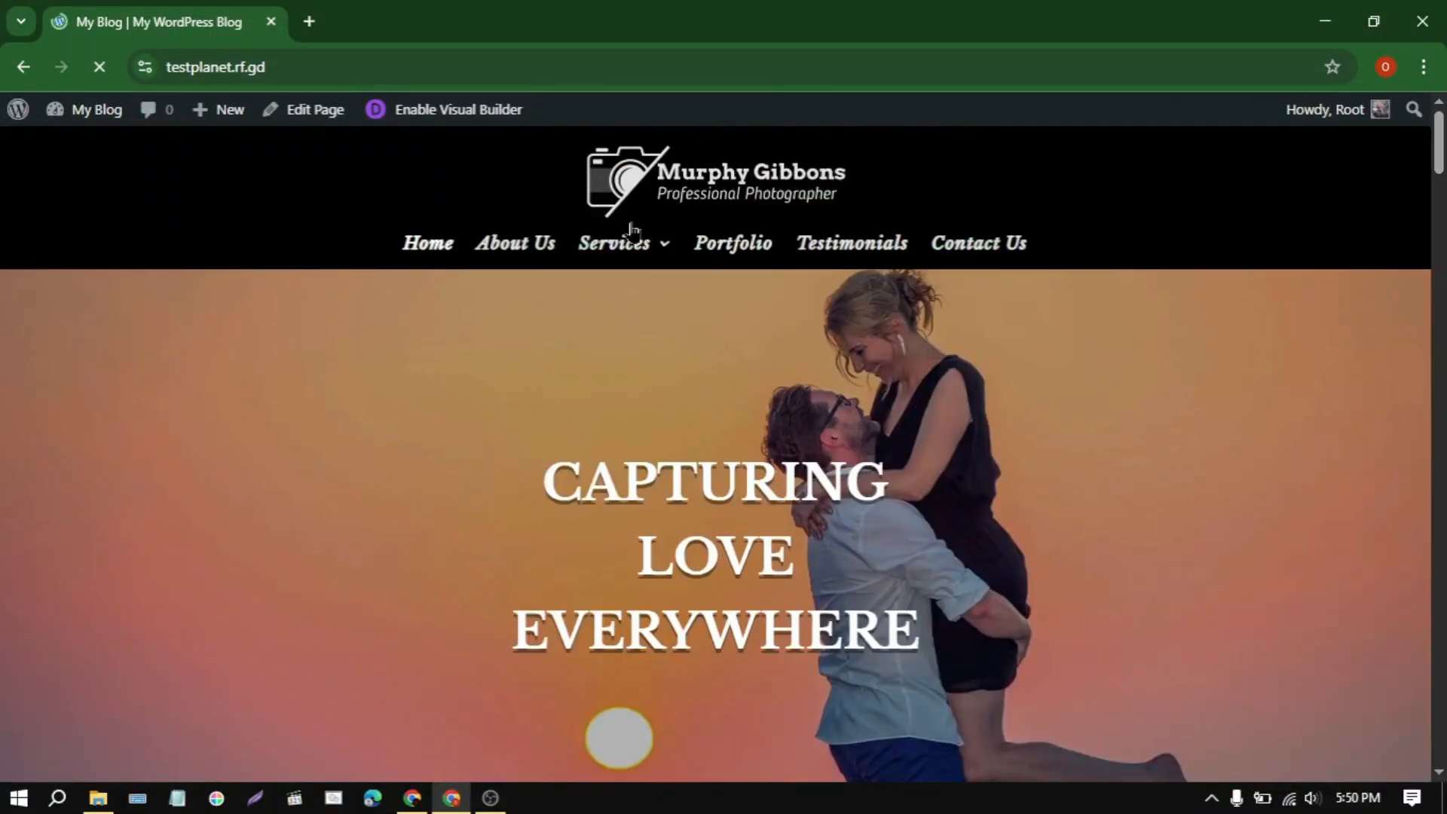
mouse_move(614, 264)
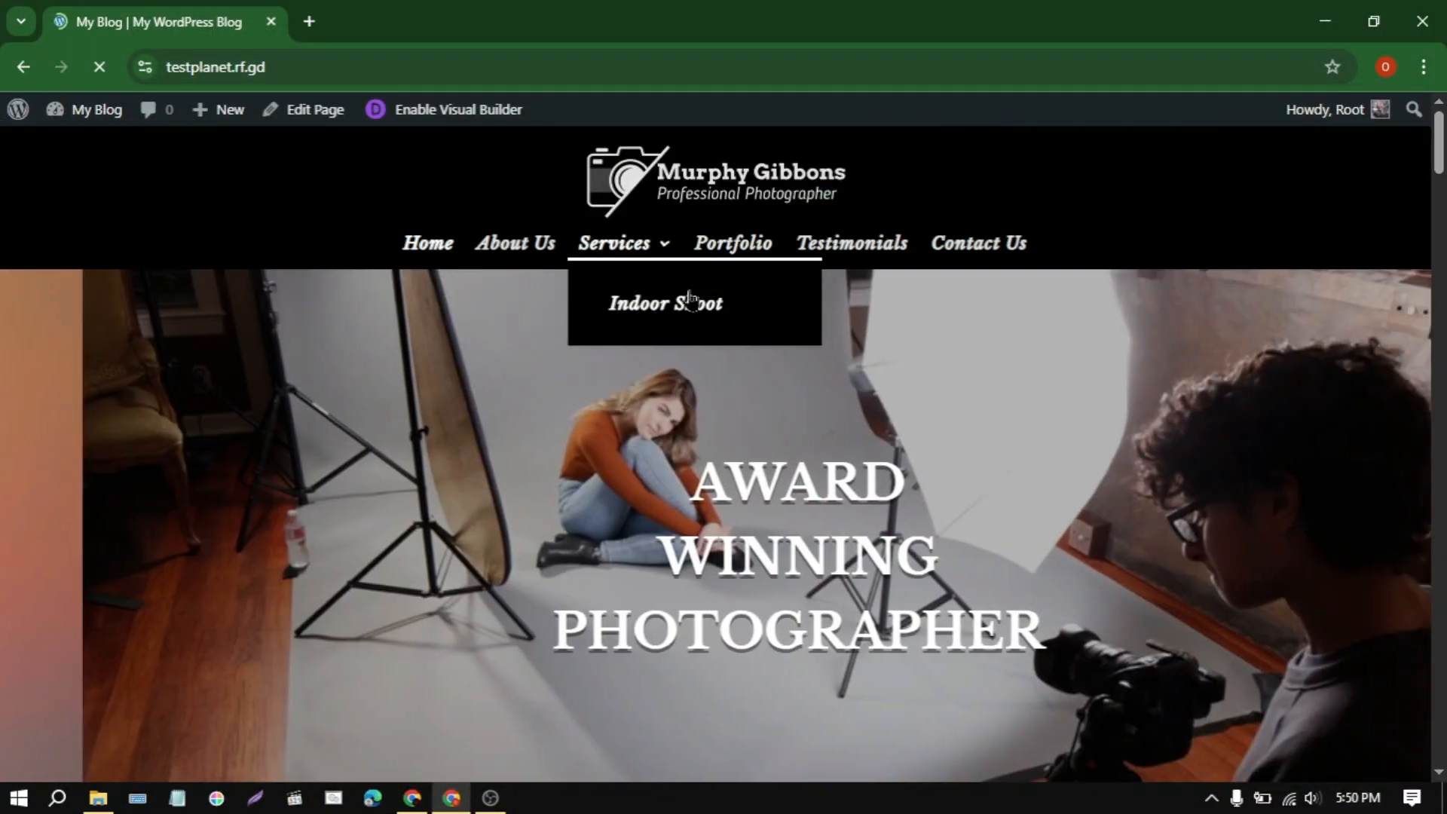
click(688, 306)
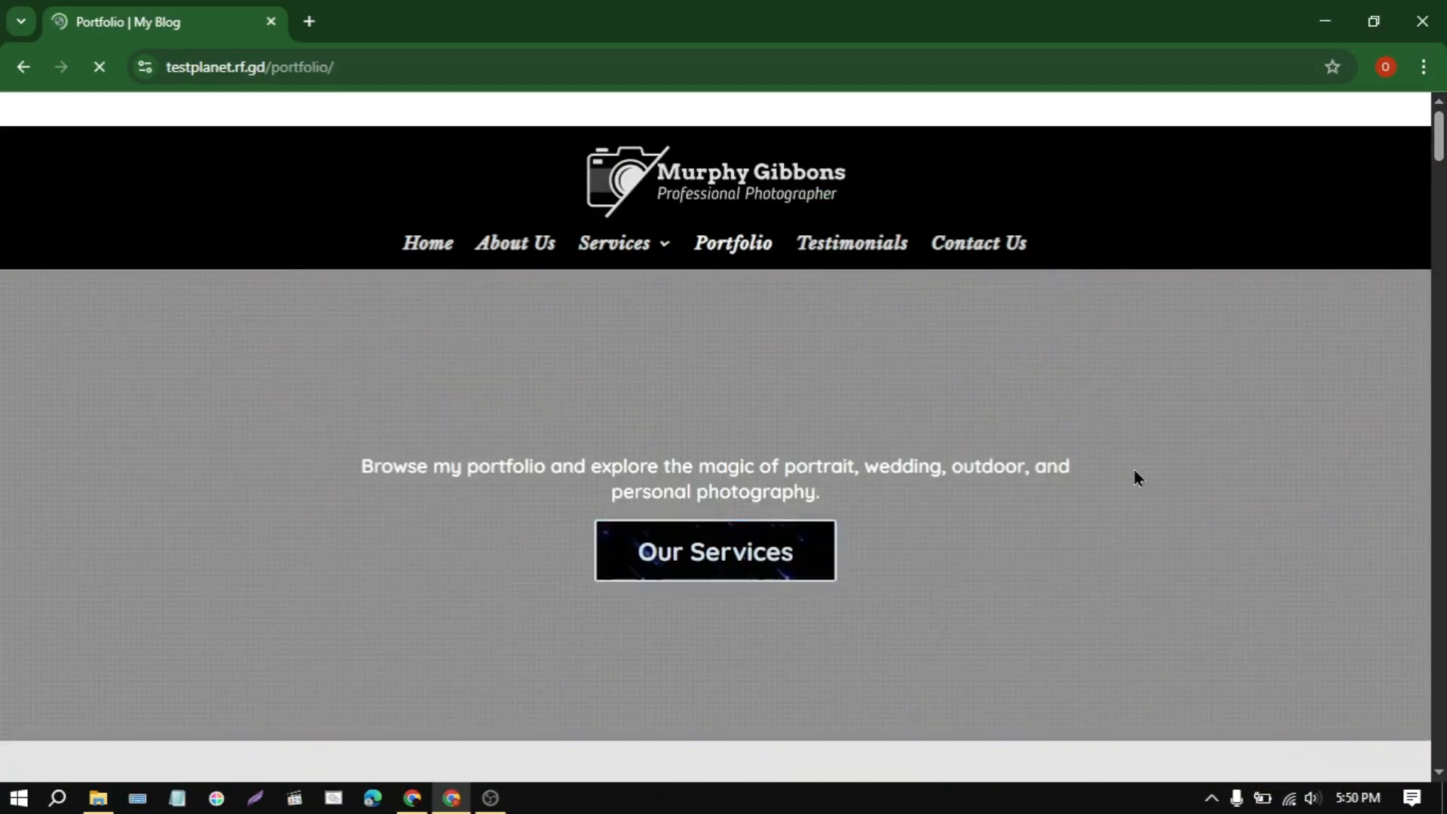
scroll(1138, 478, down, 15)
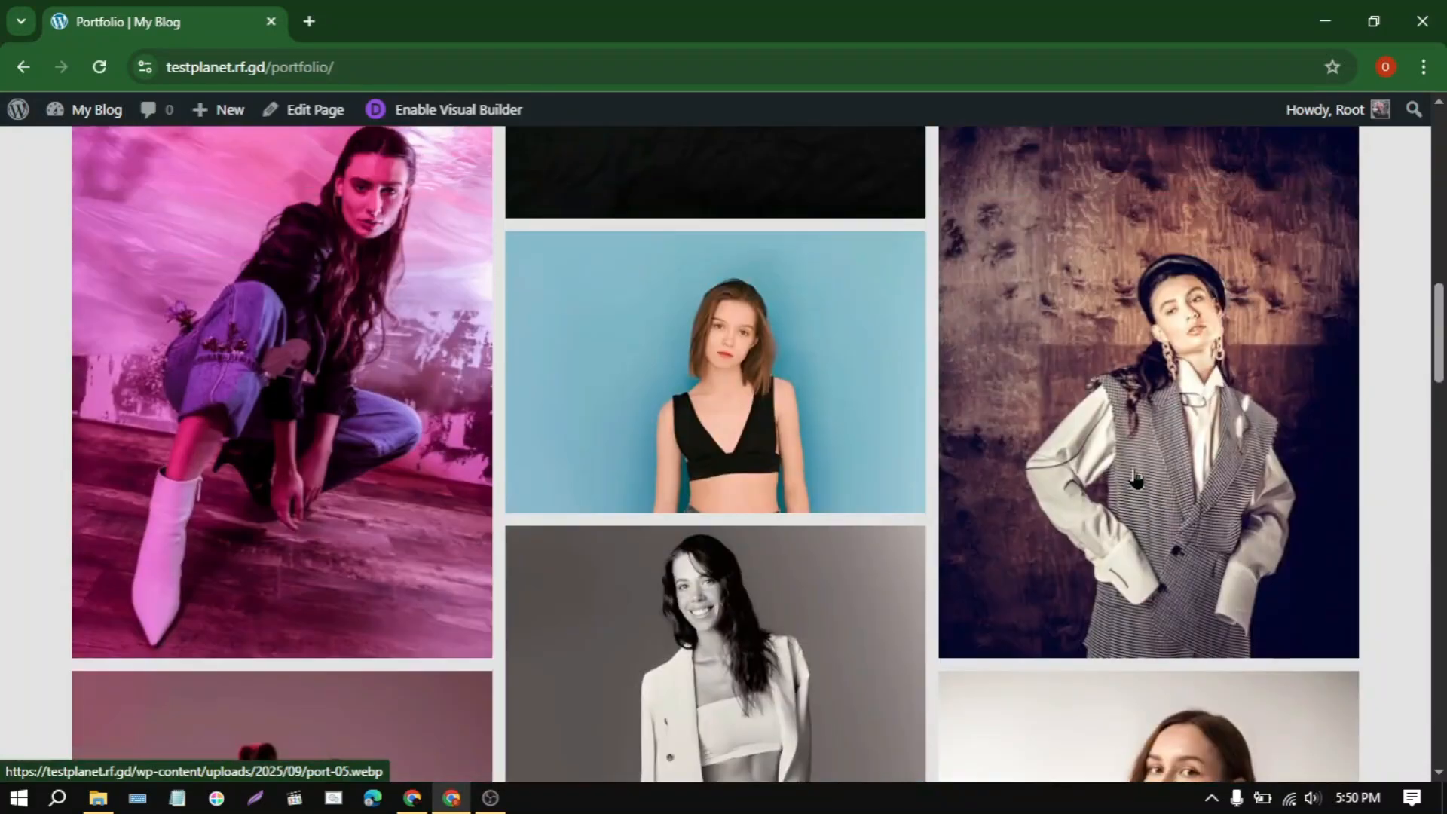
scroll(1136, 477, up, 15)
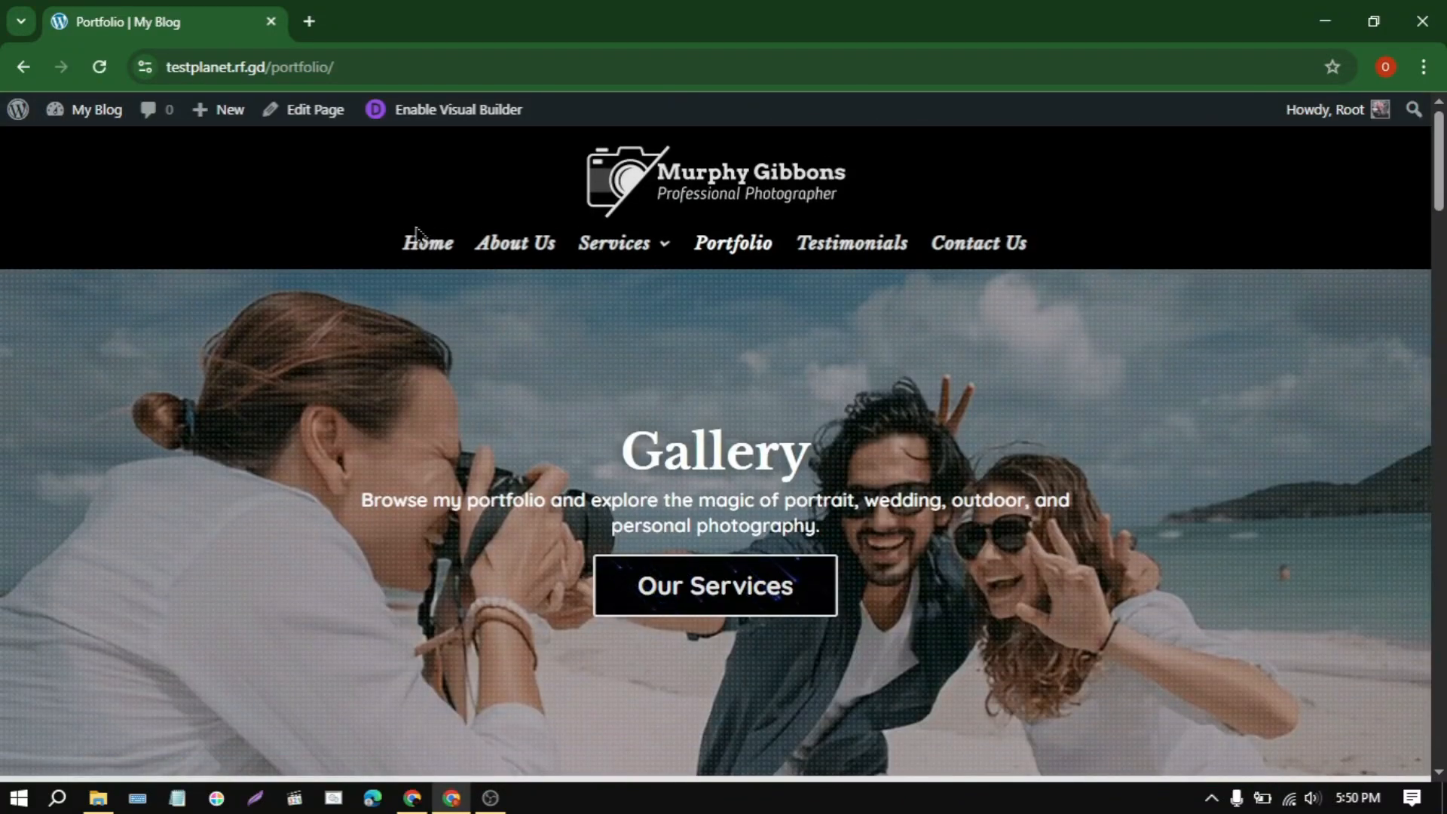
click(417, 234)
scroll(518, 505, down, 10)
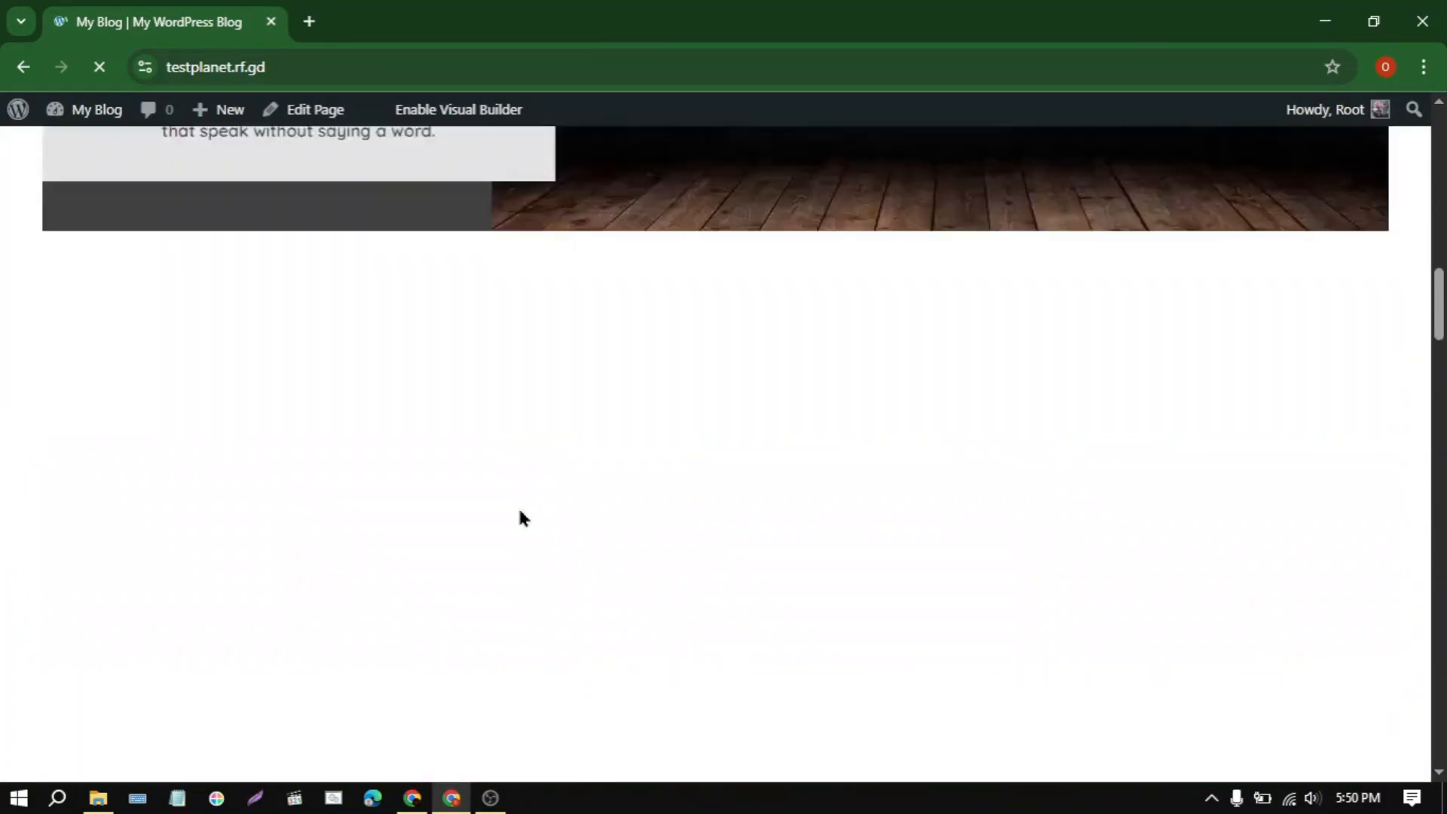
scroll(518, 505, up, 10)
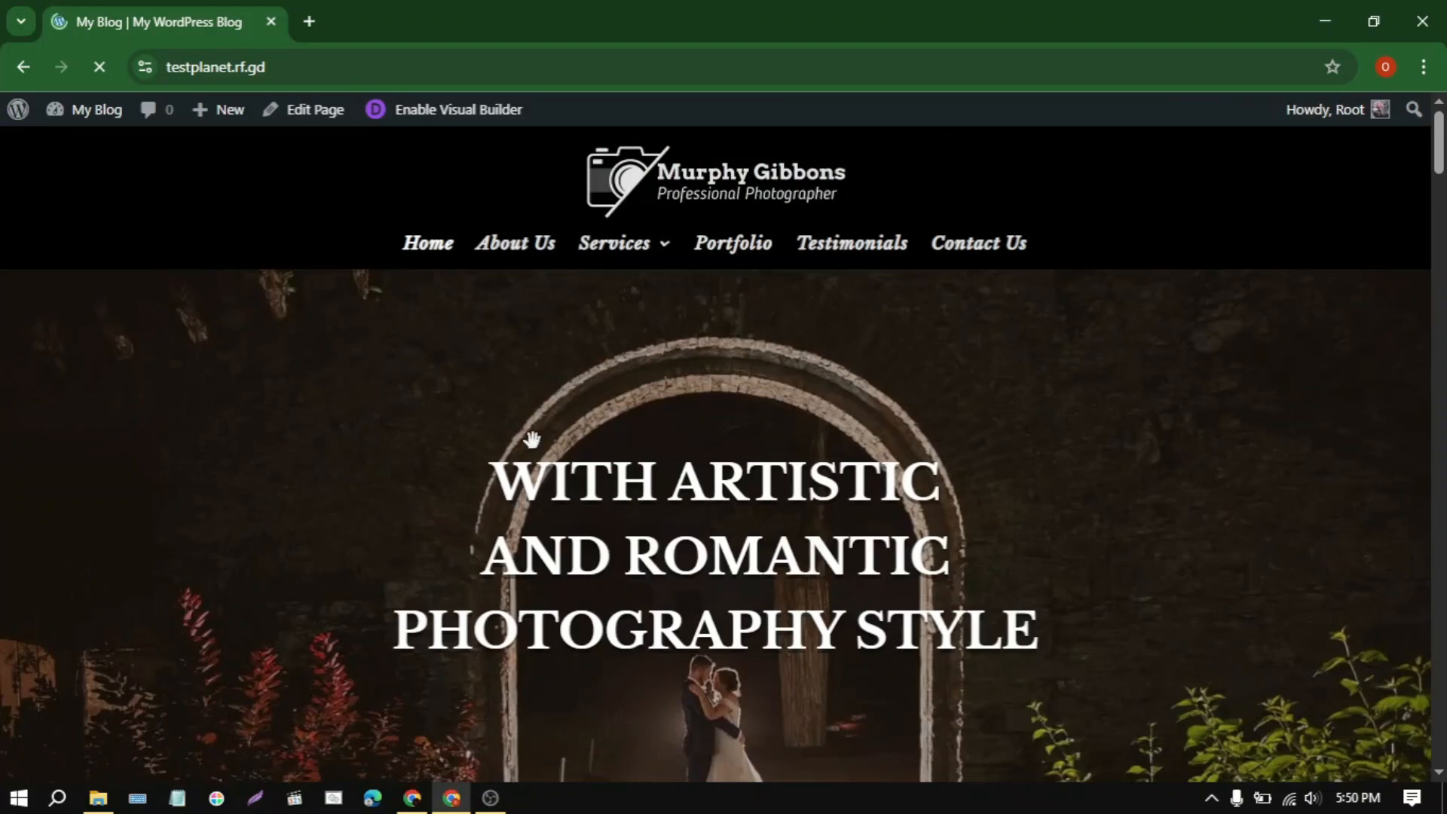
Step: Open the homepage in the Visual Builder and set the Latest Work section's background color to the saved blue
click(452, 110)
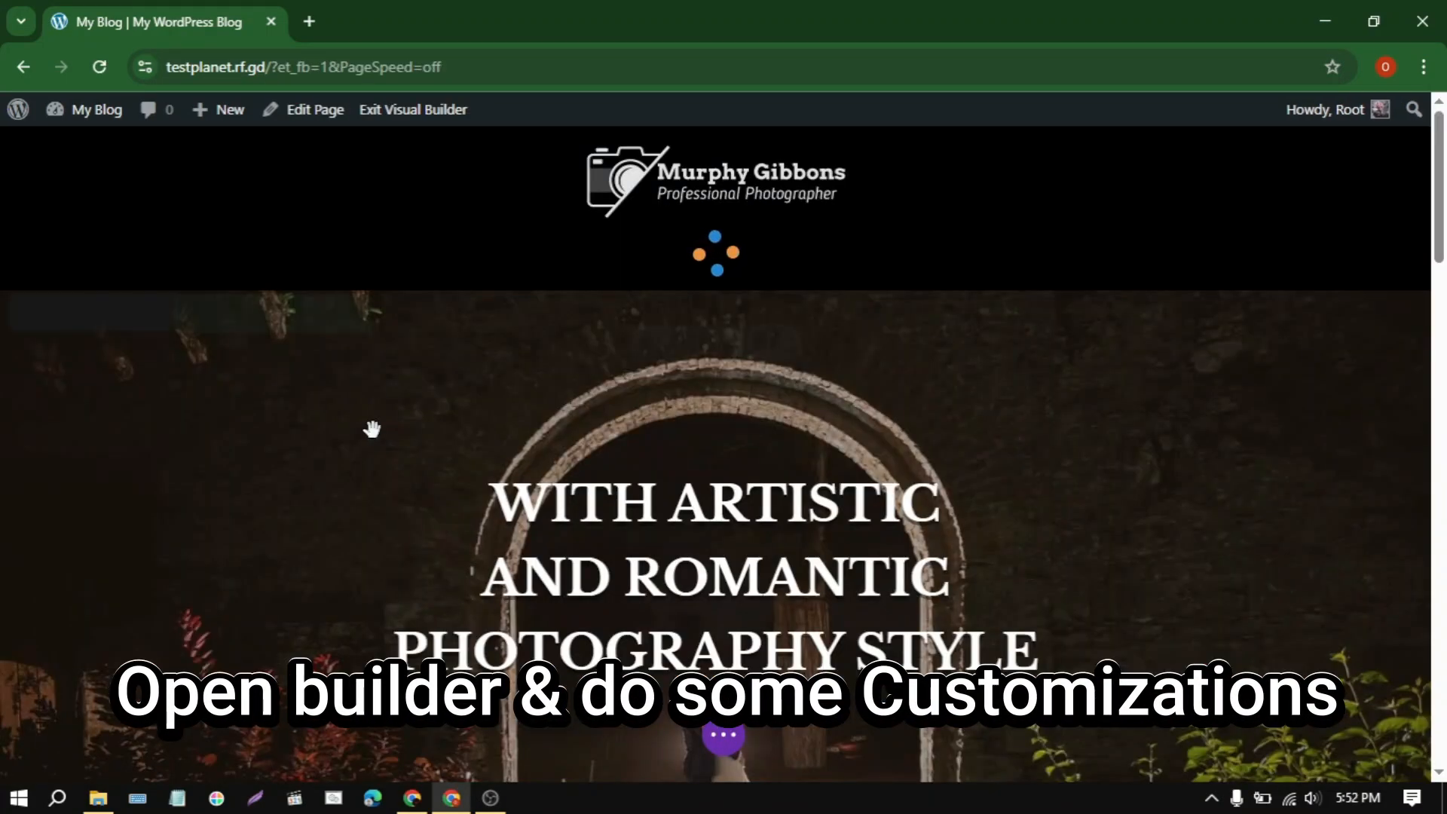
scroll(372, 429, down, 10)
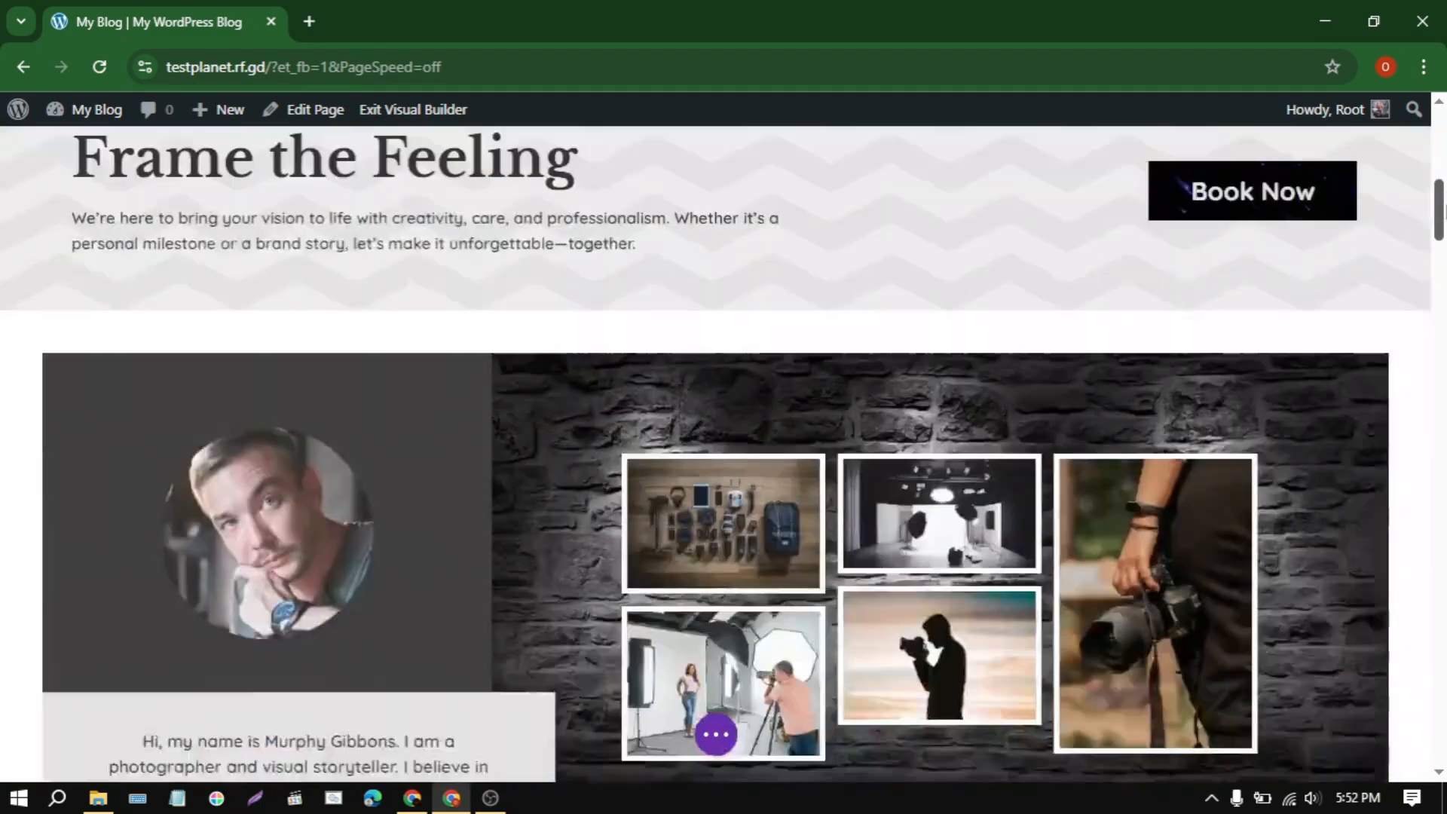
drag(1445, 211, 1446, 266)
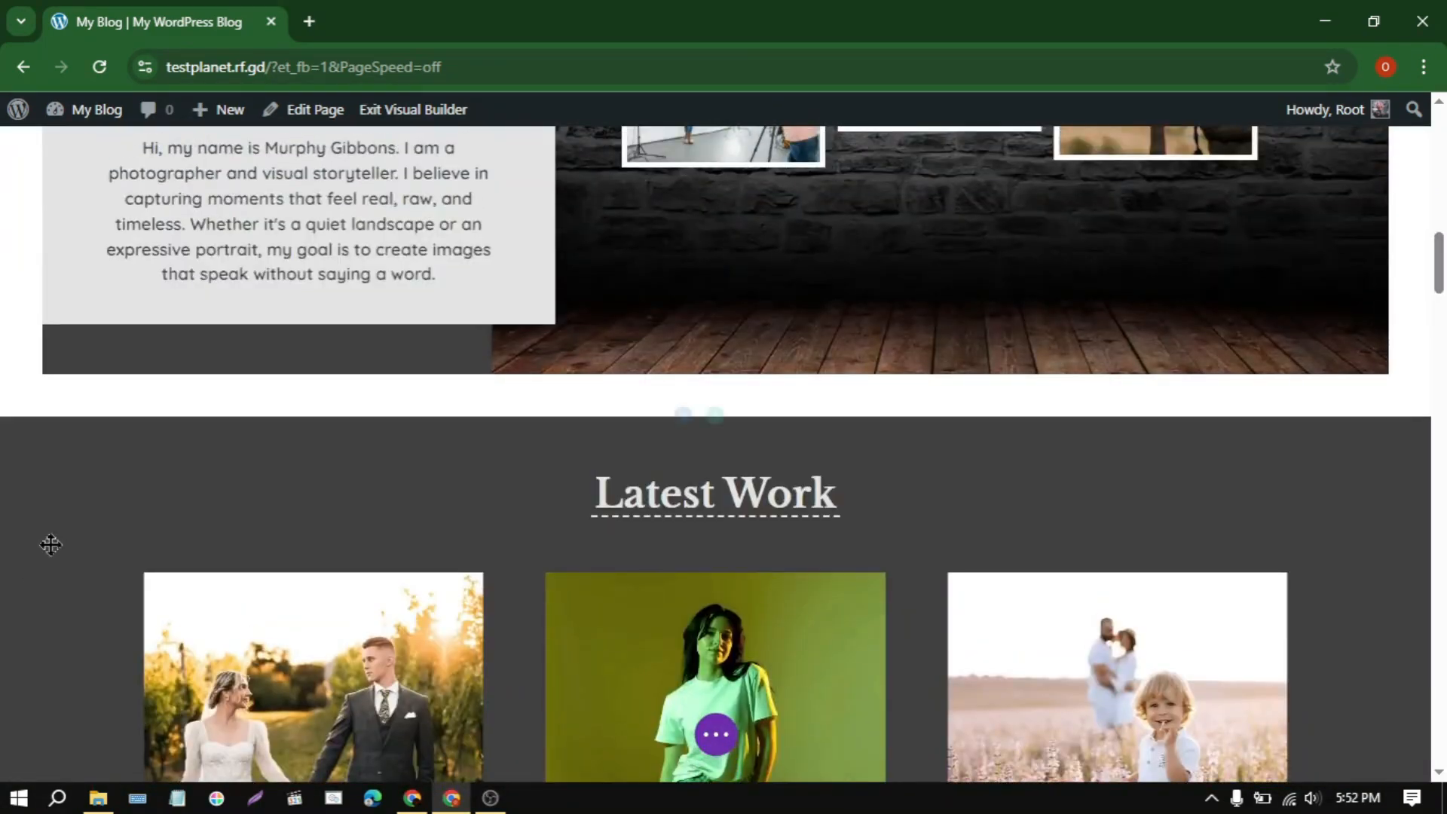
mouse_move(91, 530)
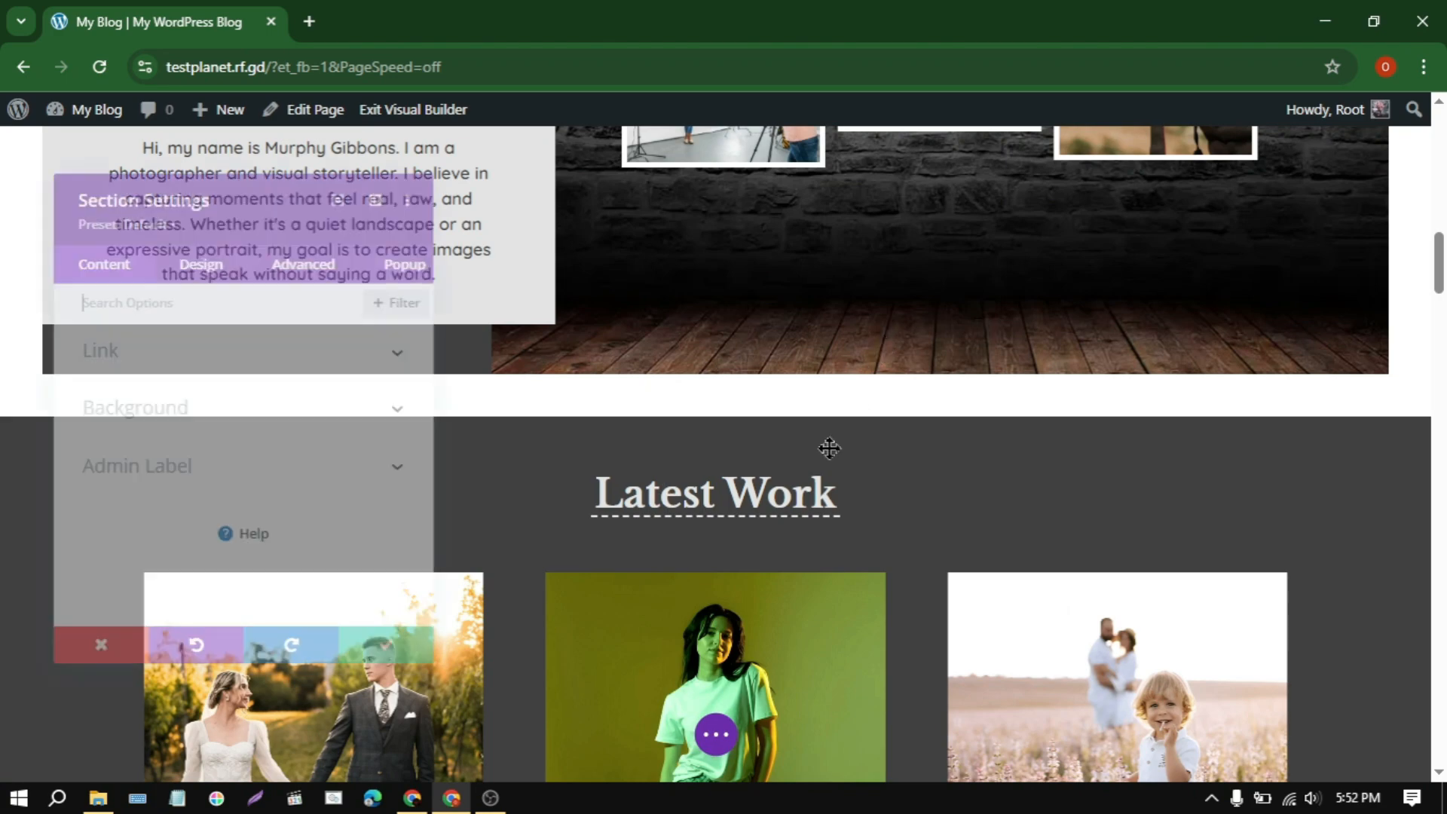
click(145, 423)
scroll(283, 428, down, 2)
click(335, 447)
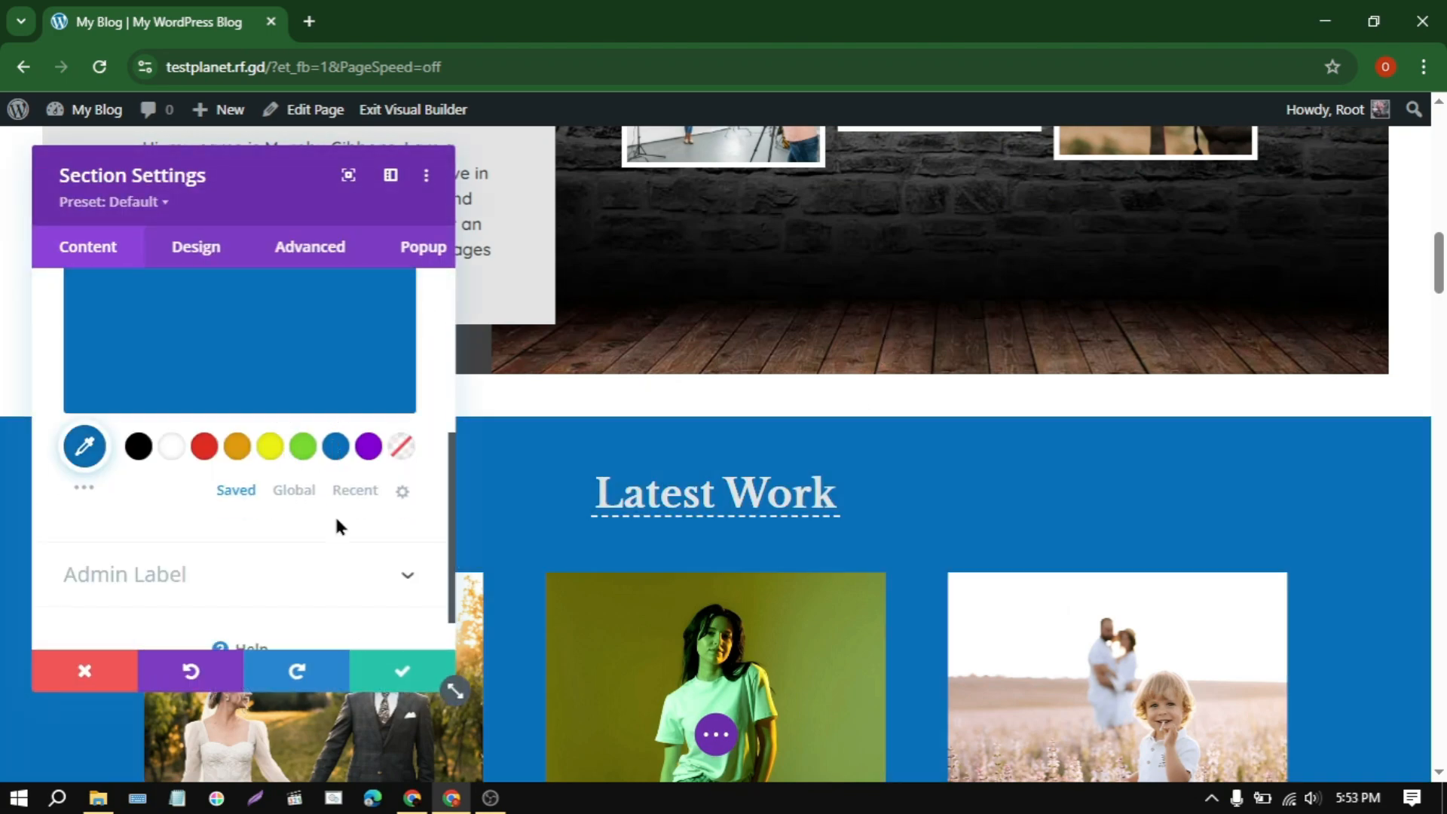
click(439, 681)
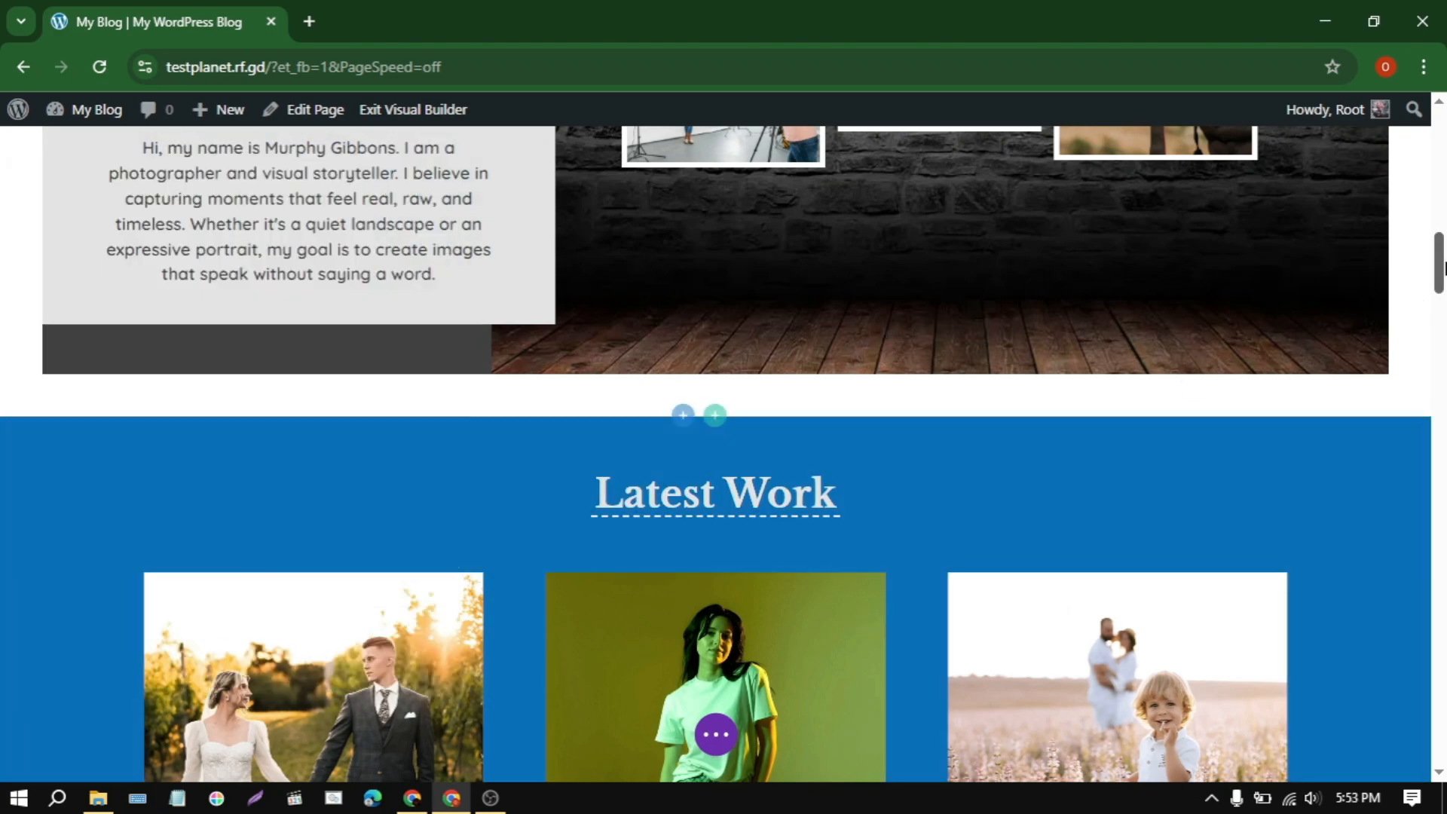
Step: Replace the price text on the Outdoor package card with Free and apply the change
drag(1442, 282, 1441, 526)
scroll(413, 302, up, 3)
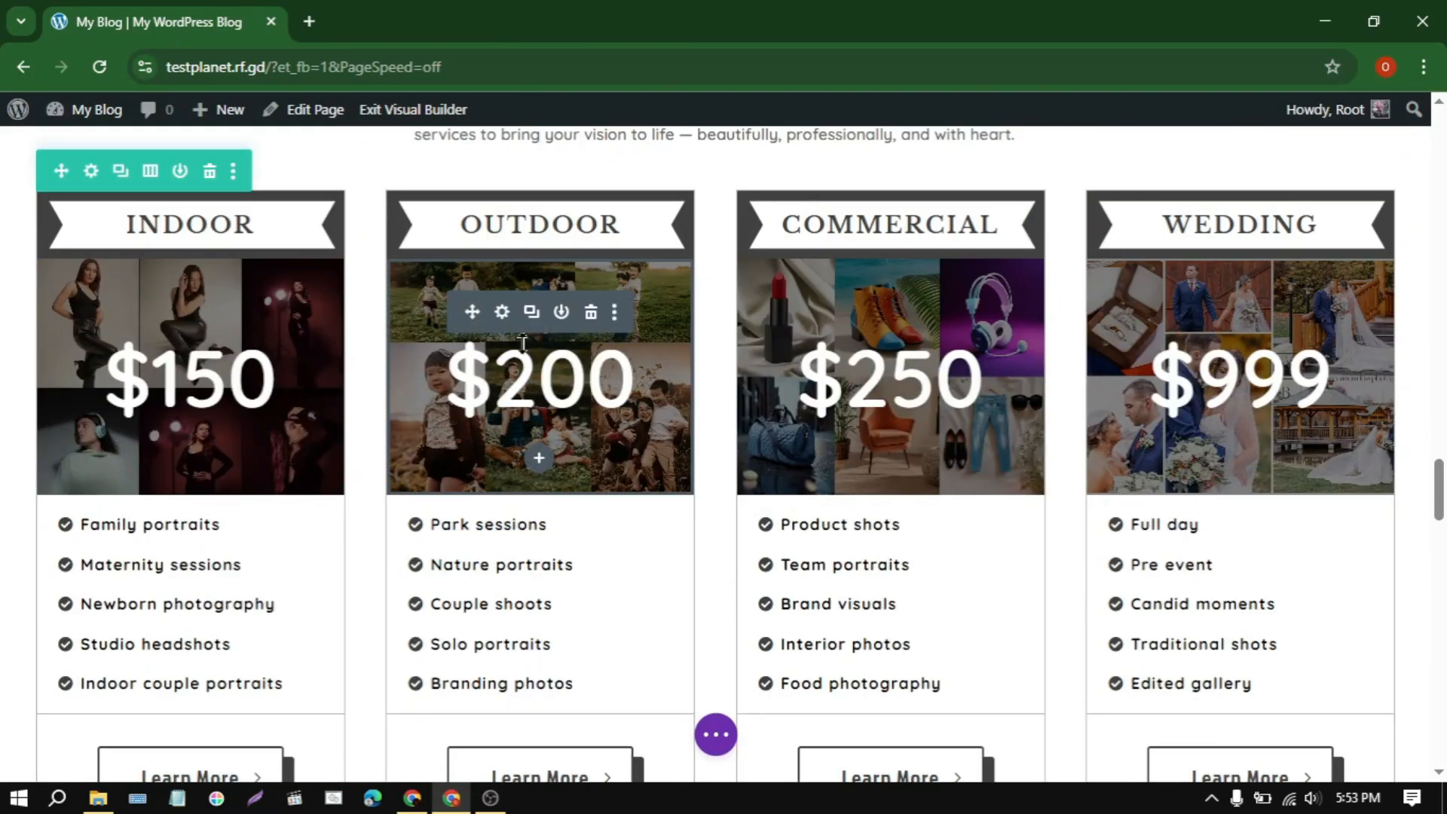
click(502, 312)
scroll(158, 453, down, 5)
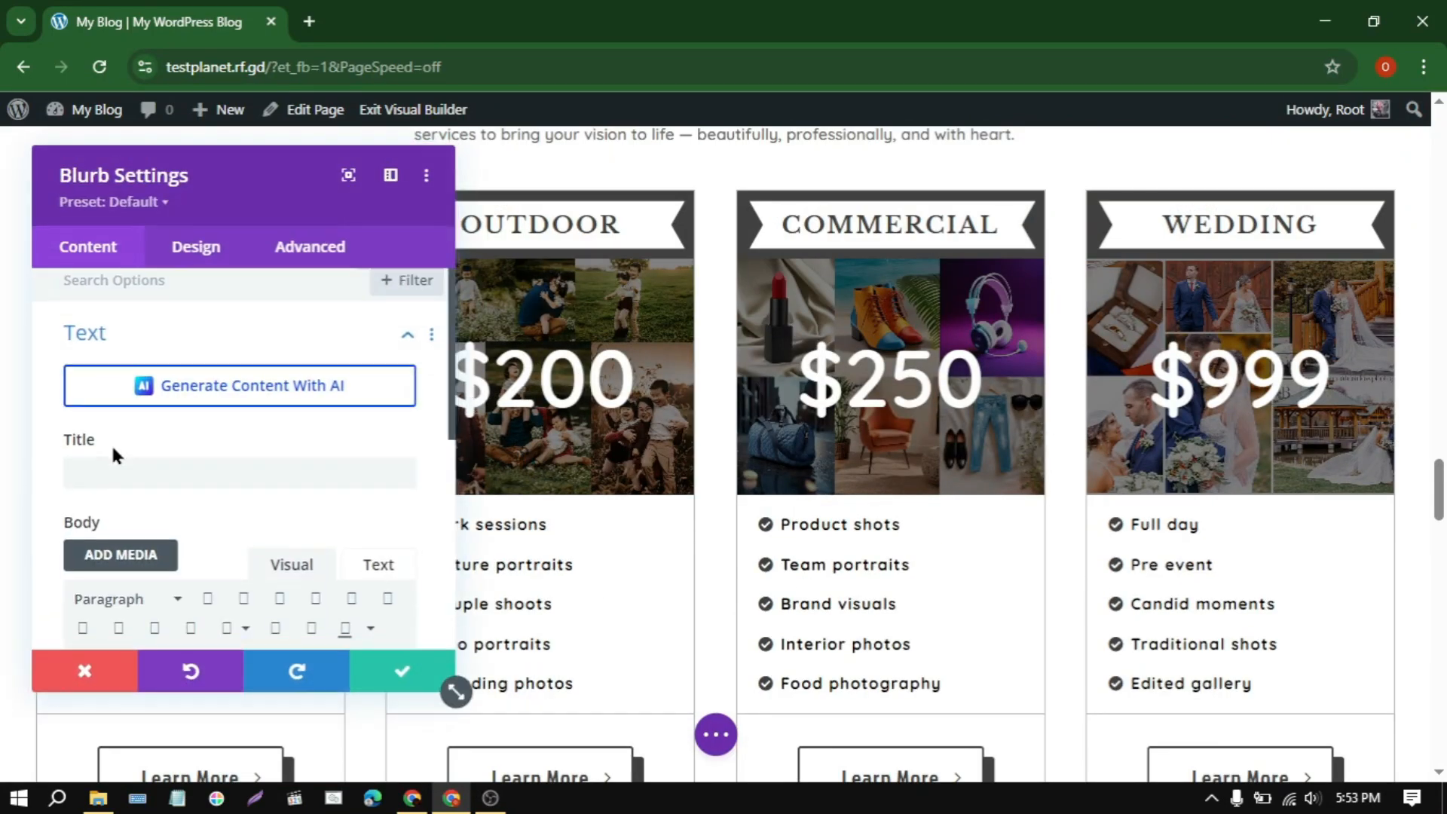
scroll(136, 437, up, 1)
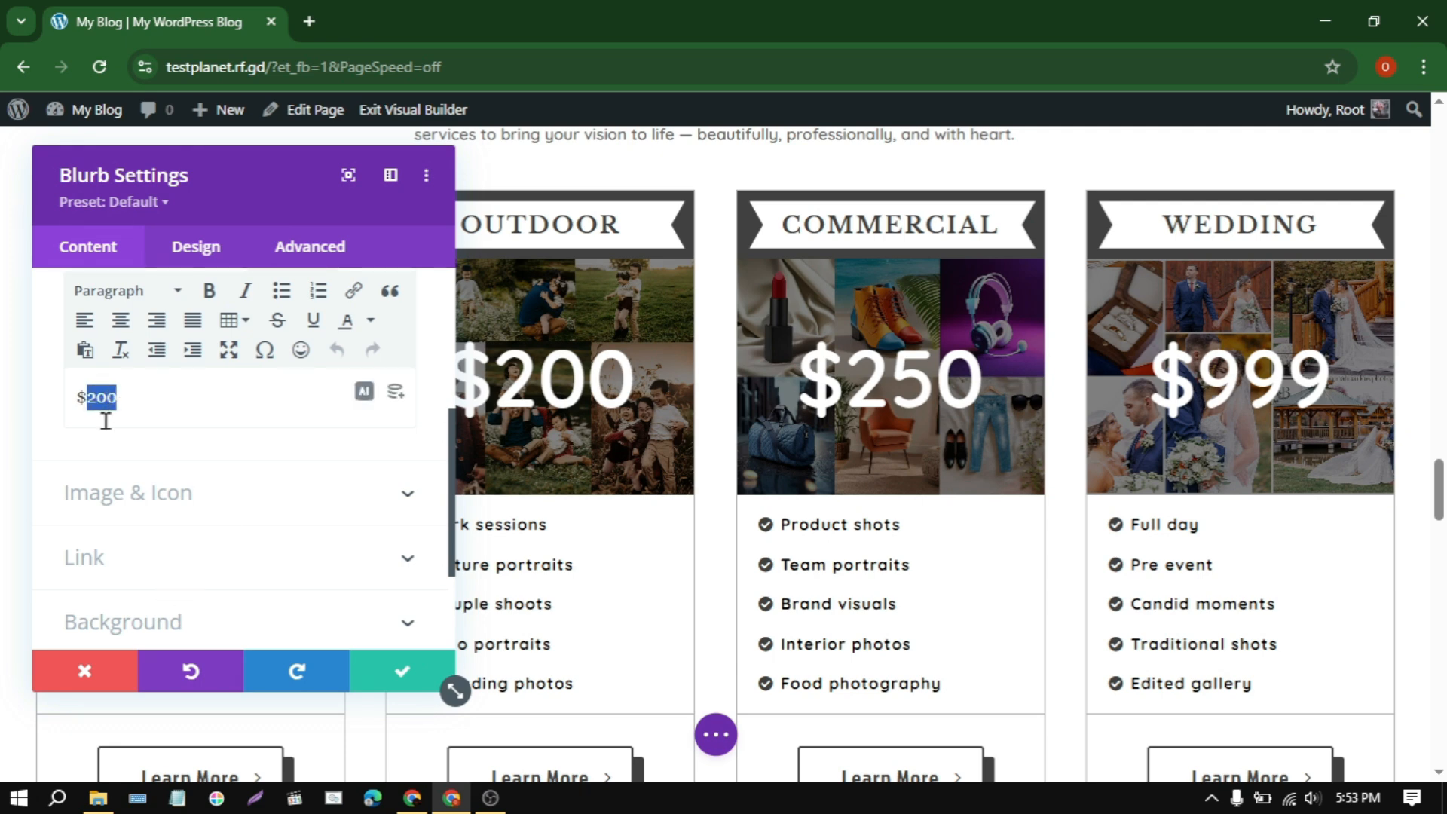
drag(218, 221, 1008, 232)
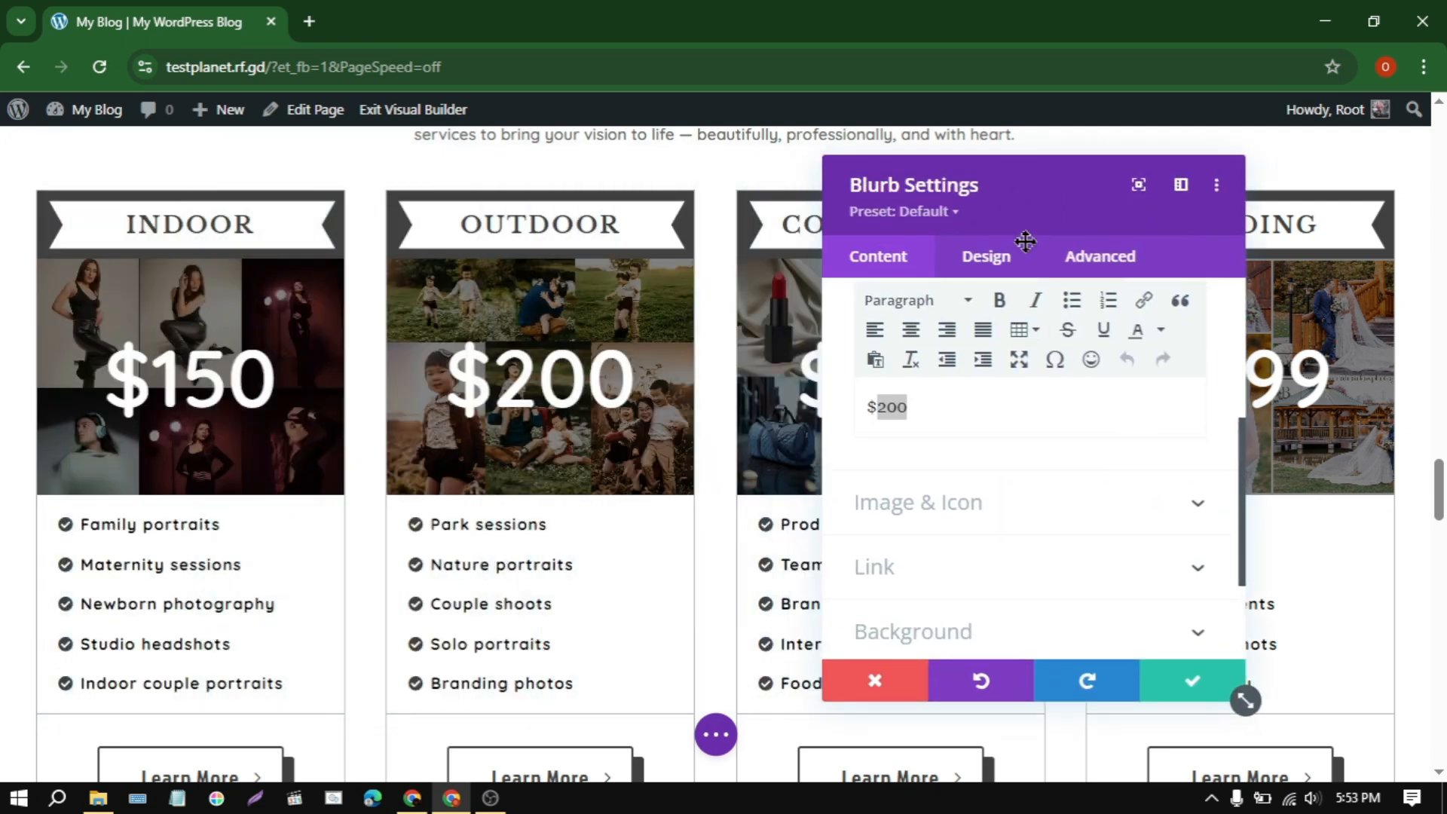
text(Free)
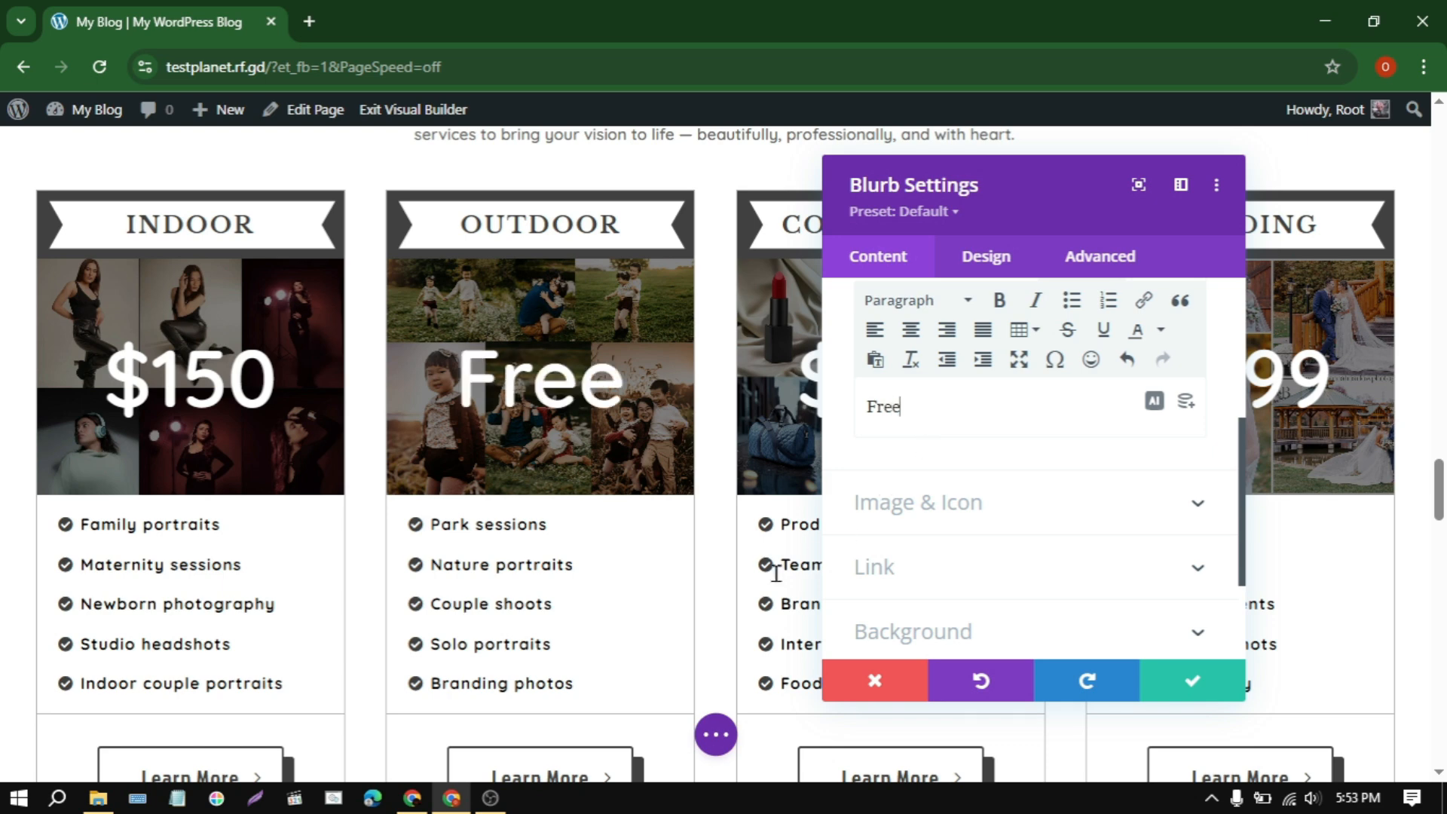
click(1194, 690)
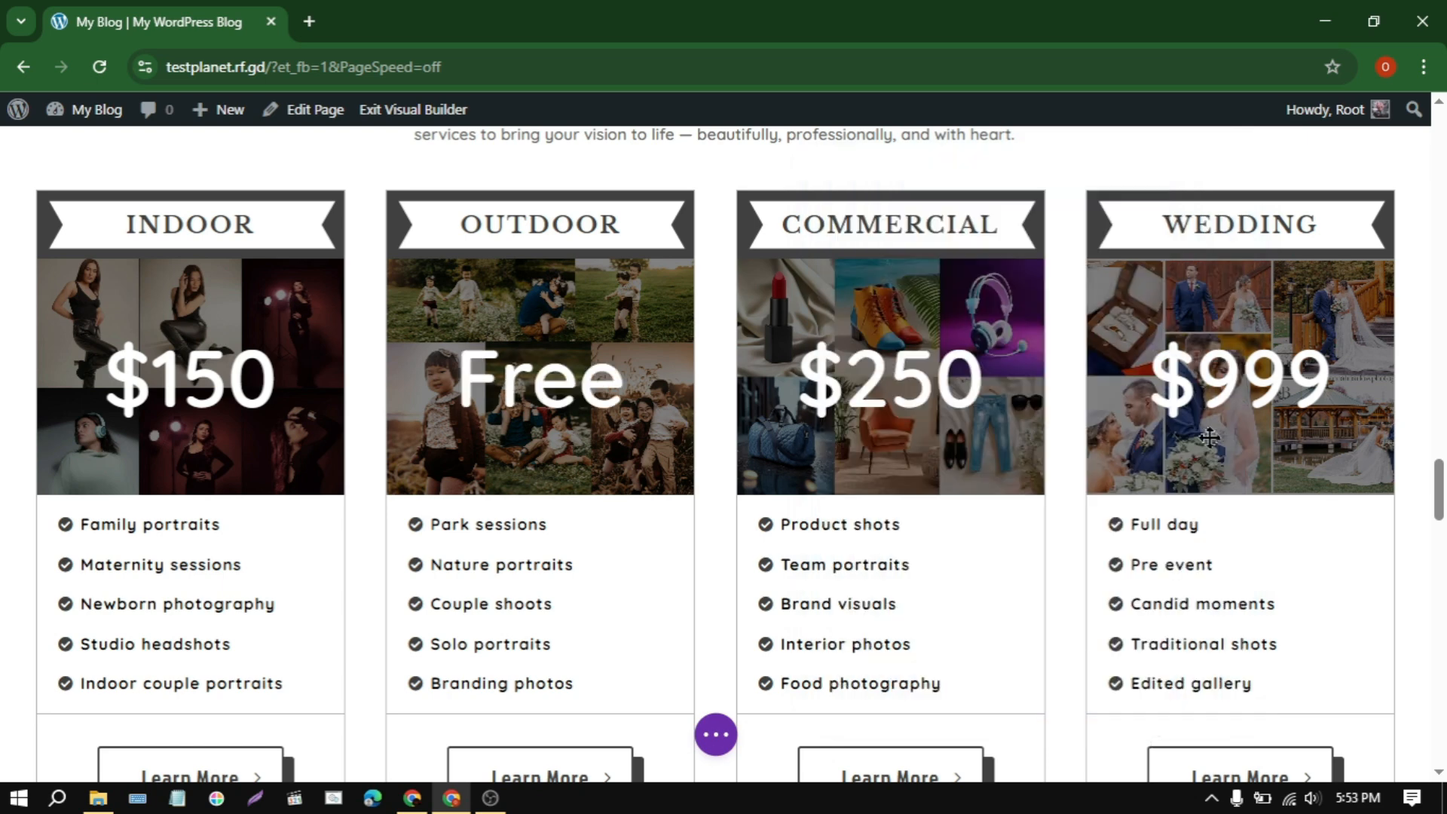
Step: Set the title of the first question in the second-column FAQ module to abc and apply the change
drag(1440, 492, 1442, 624)
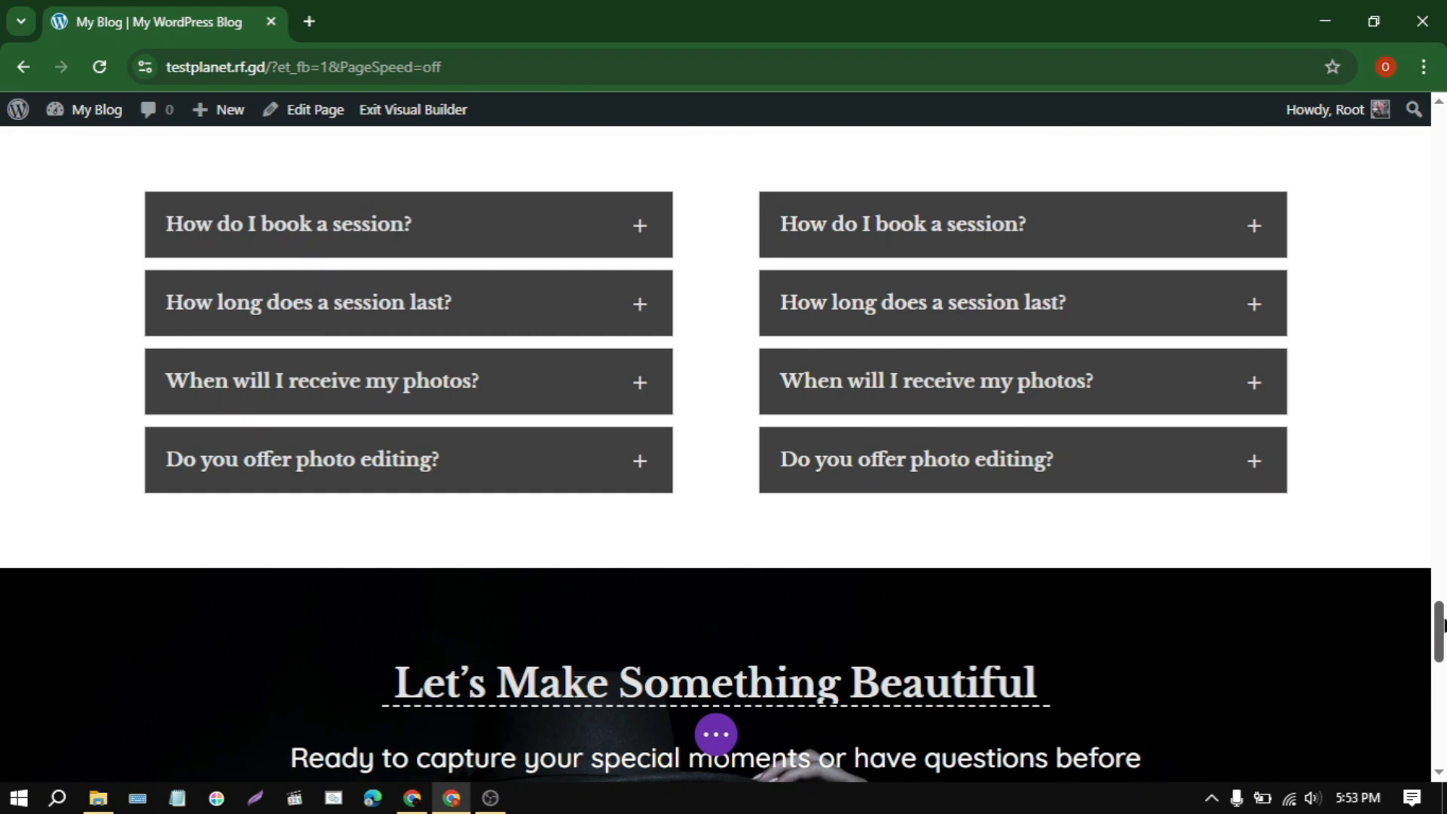
mouse_move(1004, 318)
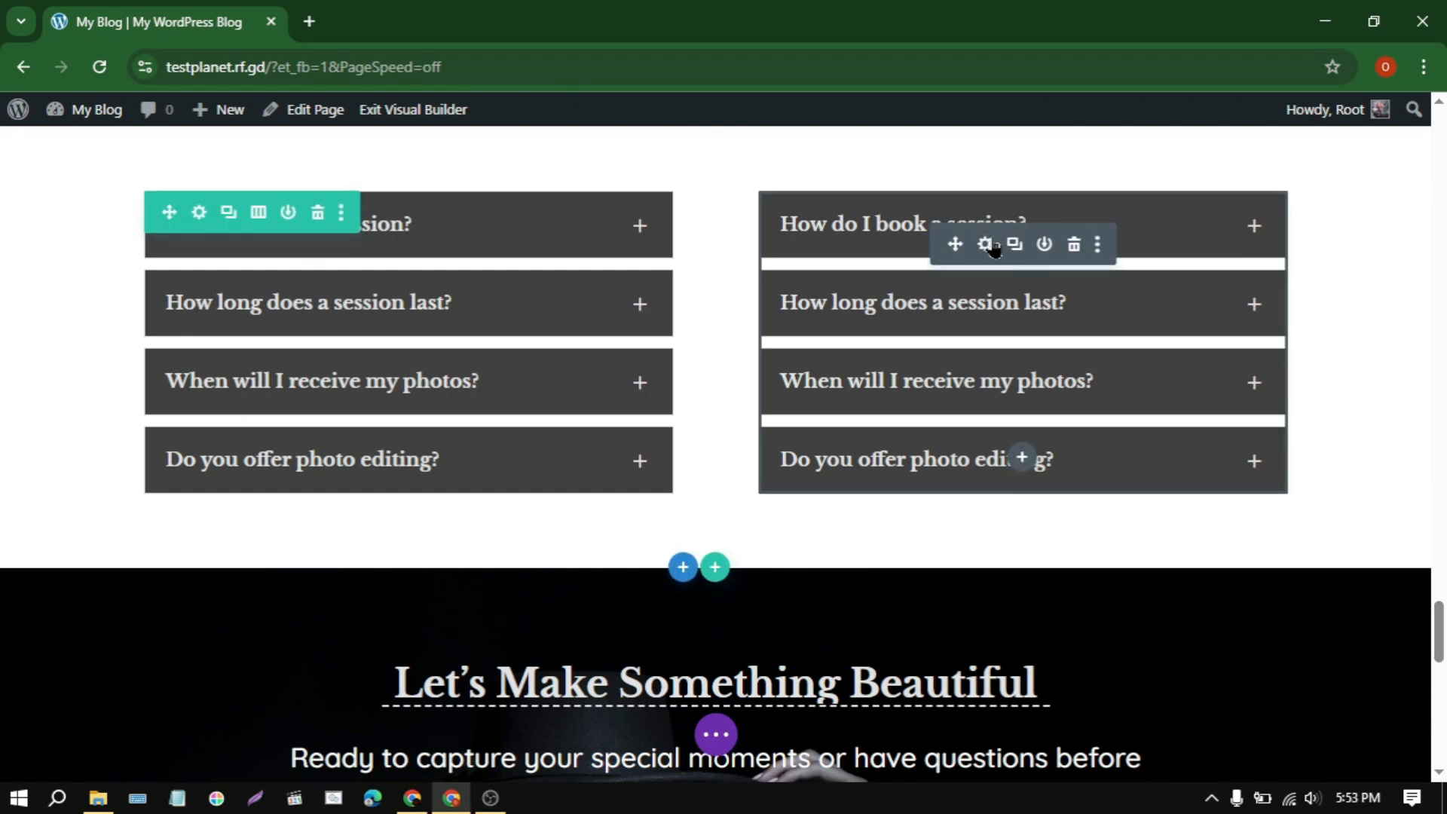
double_click(1013, 480)
scroll(987, 430, down, 3)
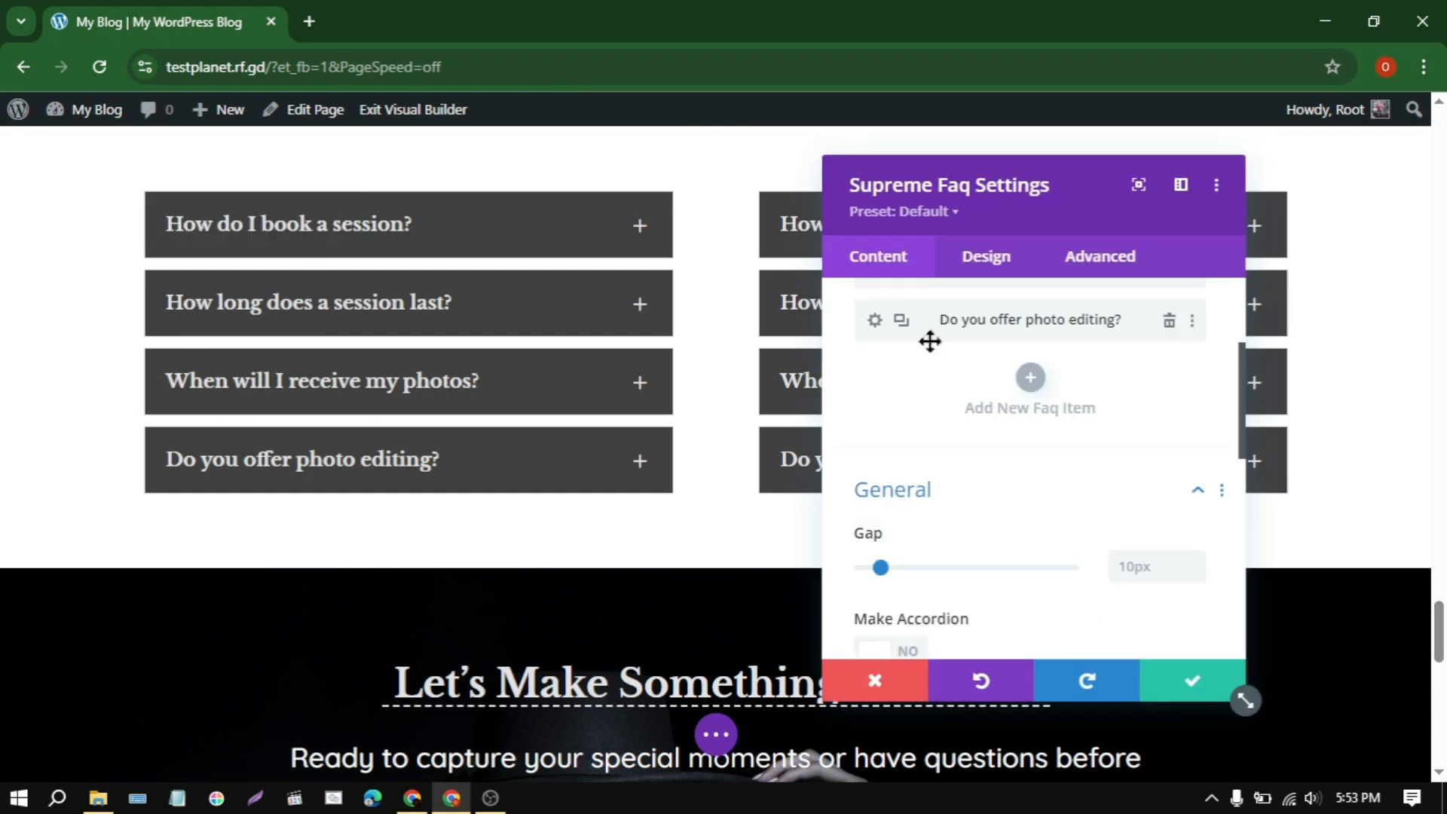
scroll(934, 392, up, 3)
drag(951, 205, 343, 177)
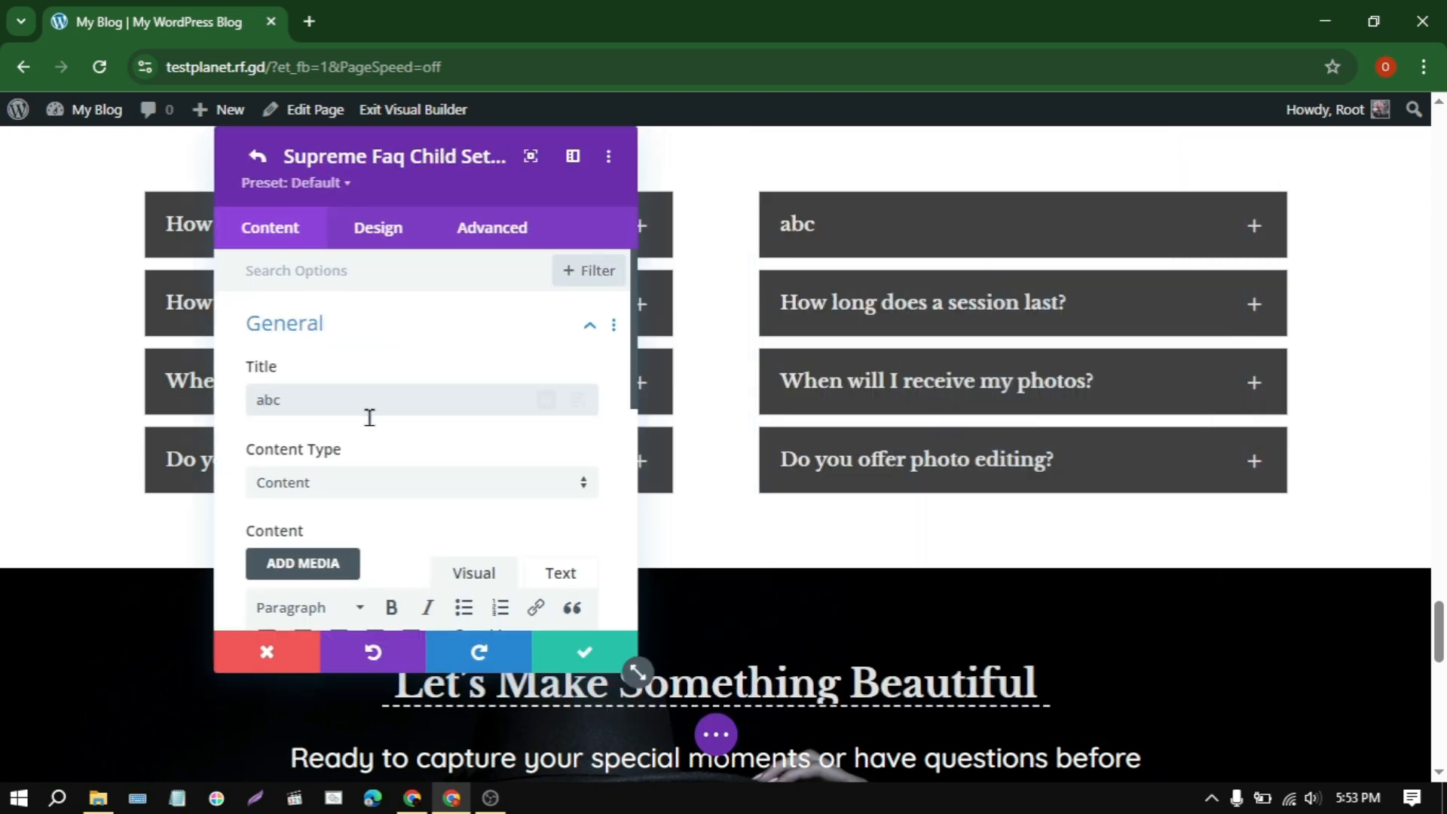
click(584, 653)
scroll(1357, 678, down, 5)
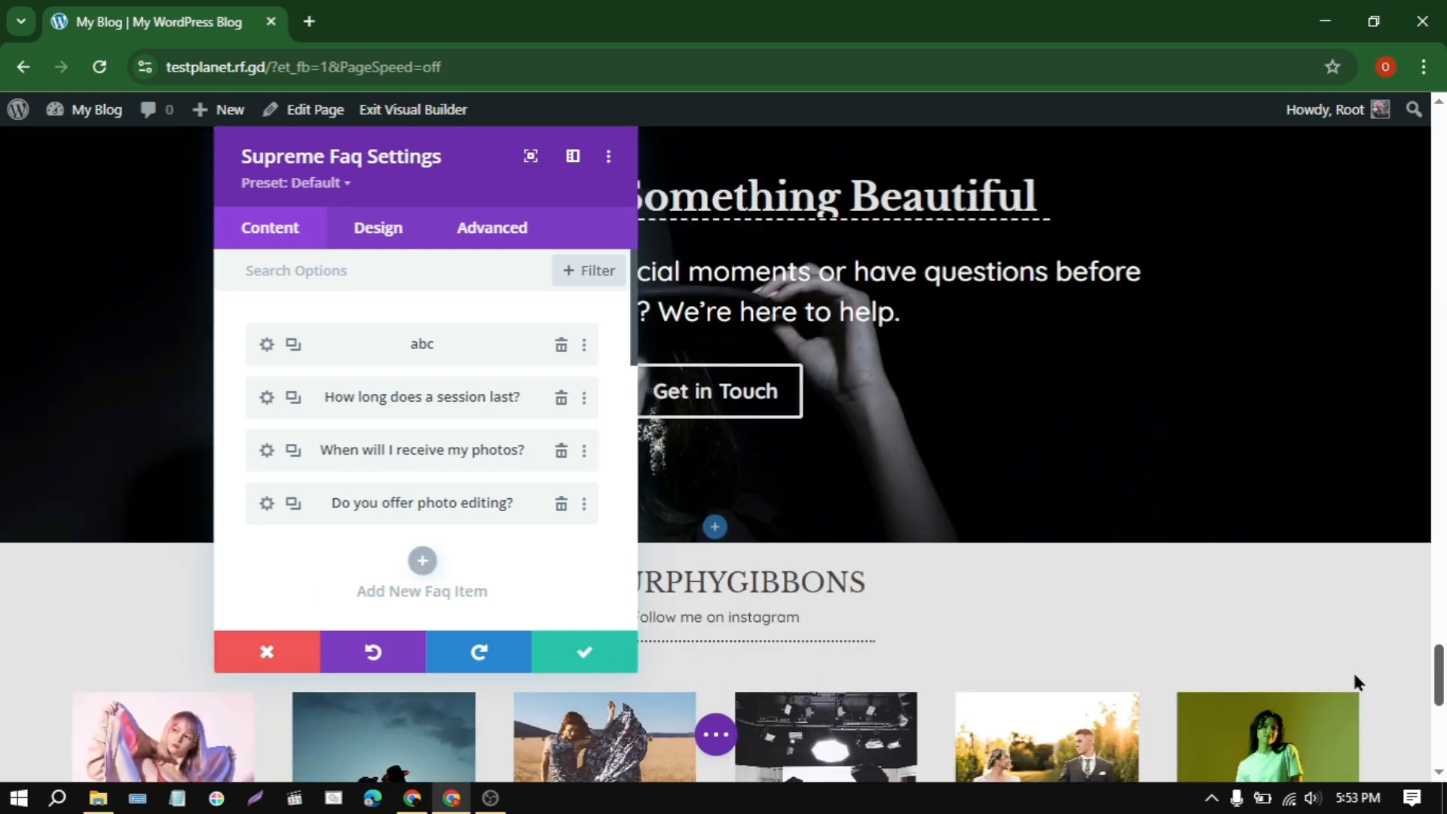
click(585, 659)
Step: Switch the Visual Builder preview of the homepage to Phone View
drag(1441, 671, 1442, 150)
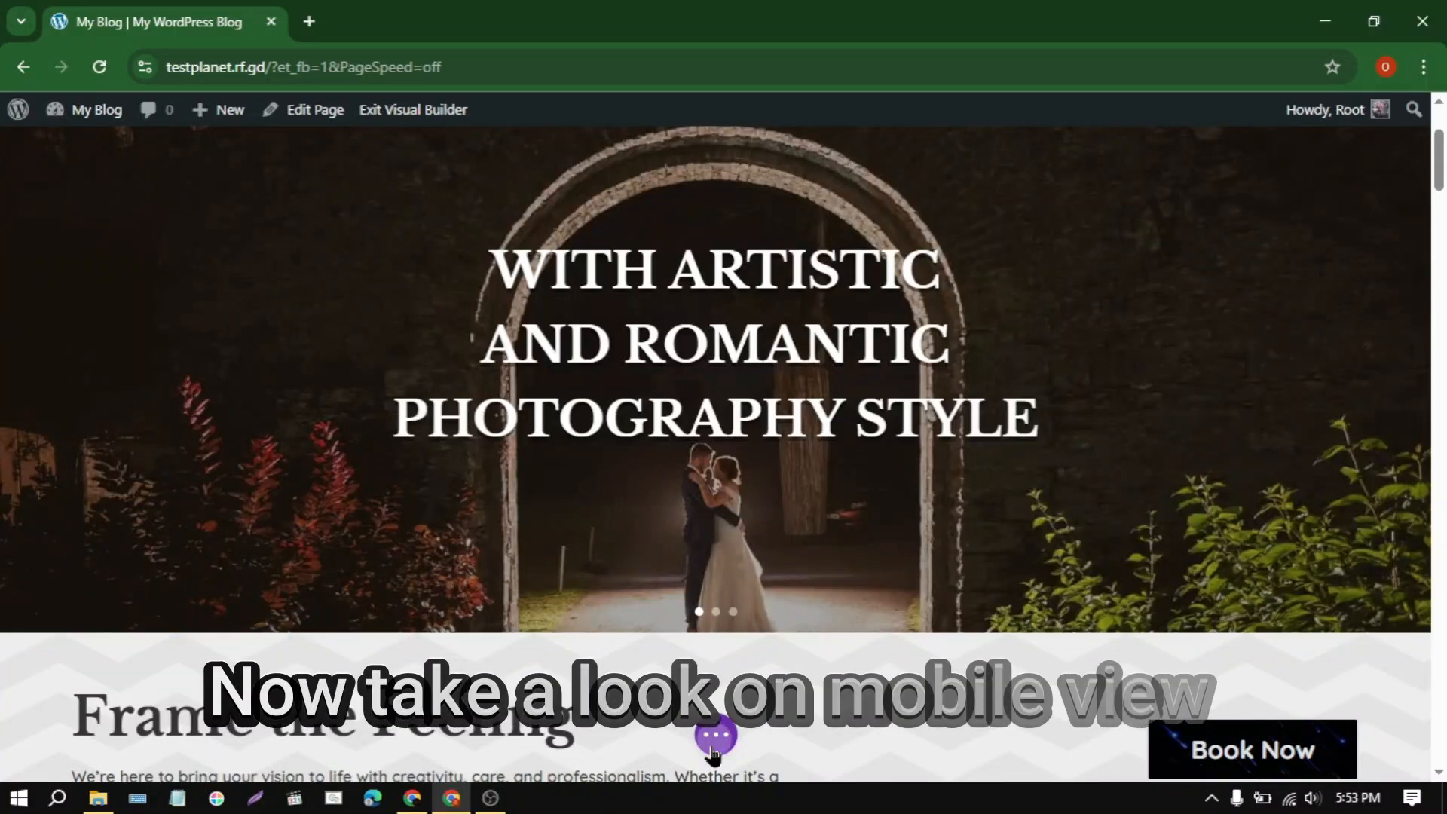
click(716, 735)
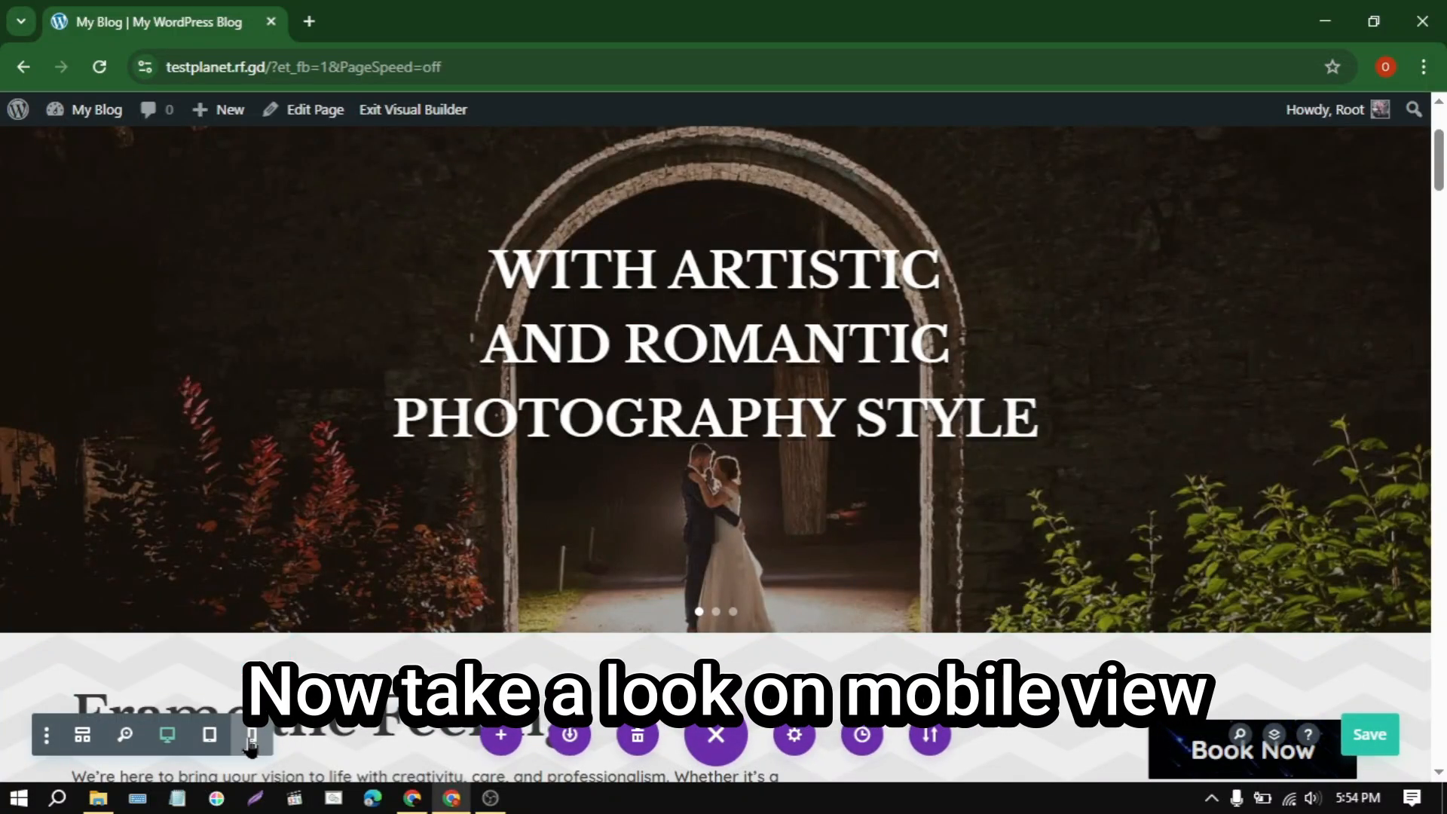
click(253, 734)
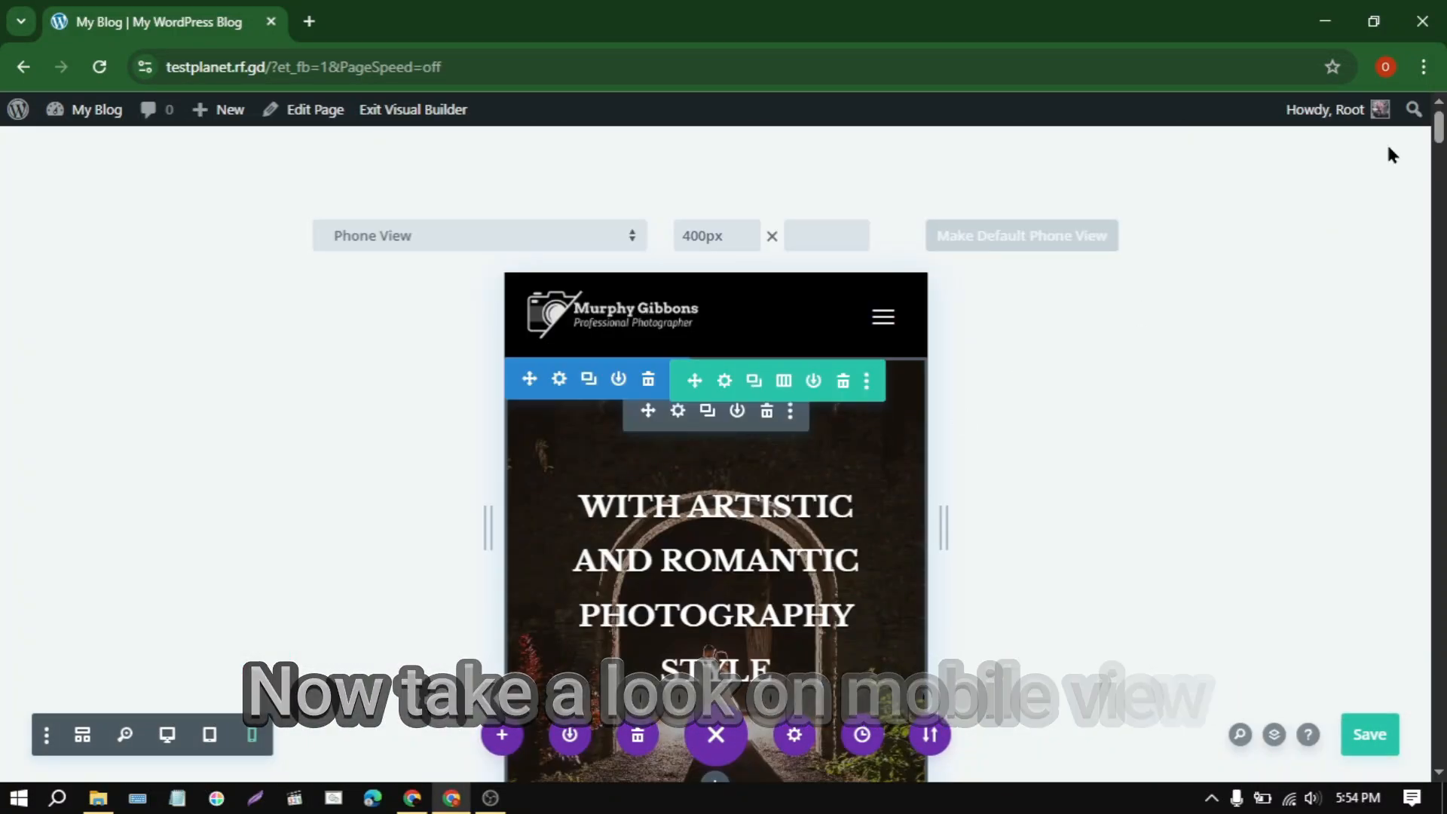
Step: Change the text of the button below the Frame the Feeling paragraph to Book Later and apply the change
scroll(795, 443, down, 3)
scroll(795, 445, down, 3)
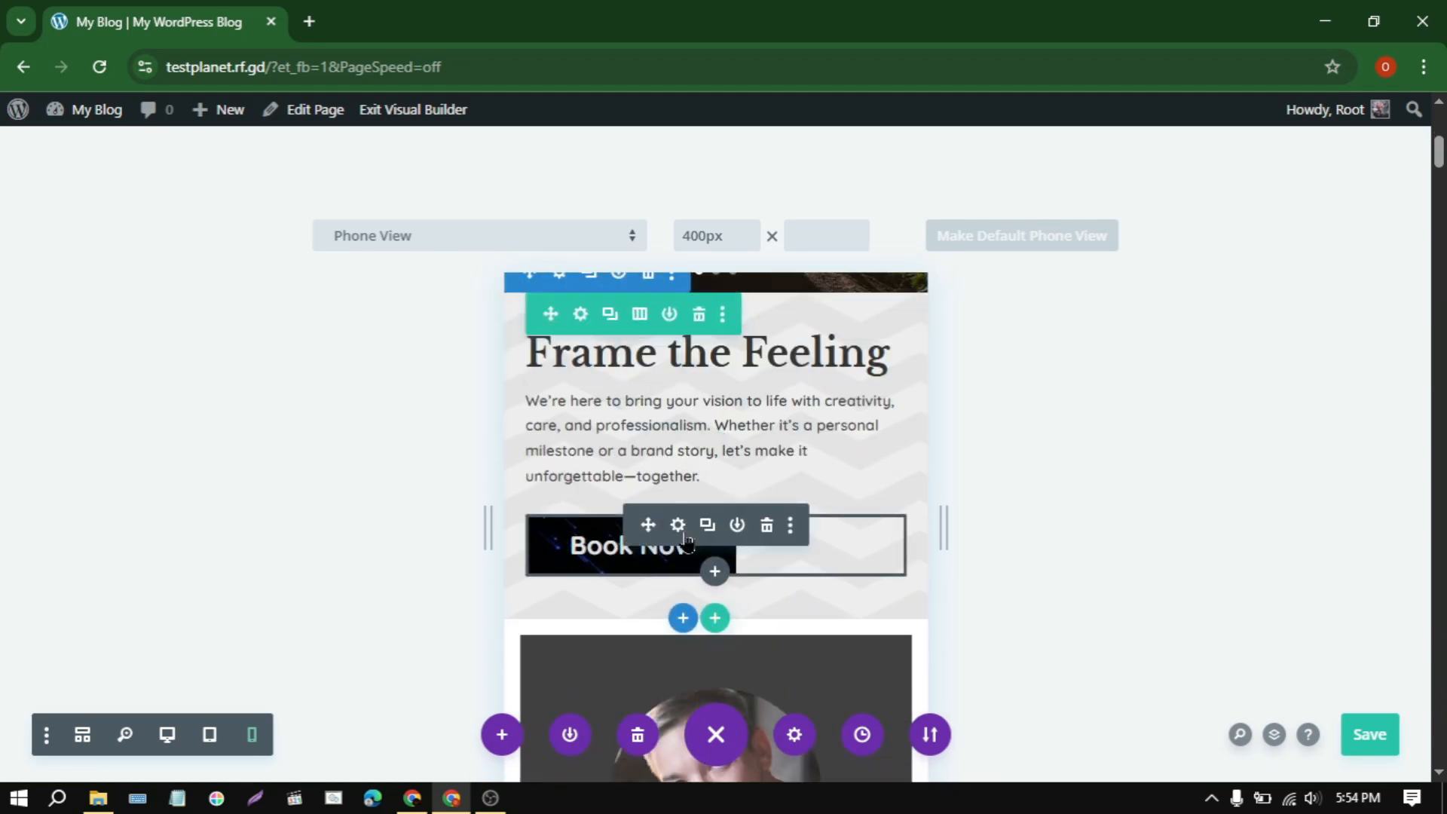
click(677, 526)
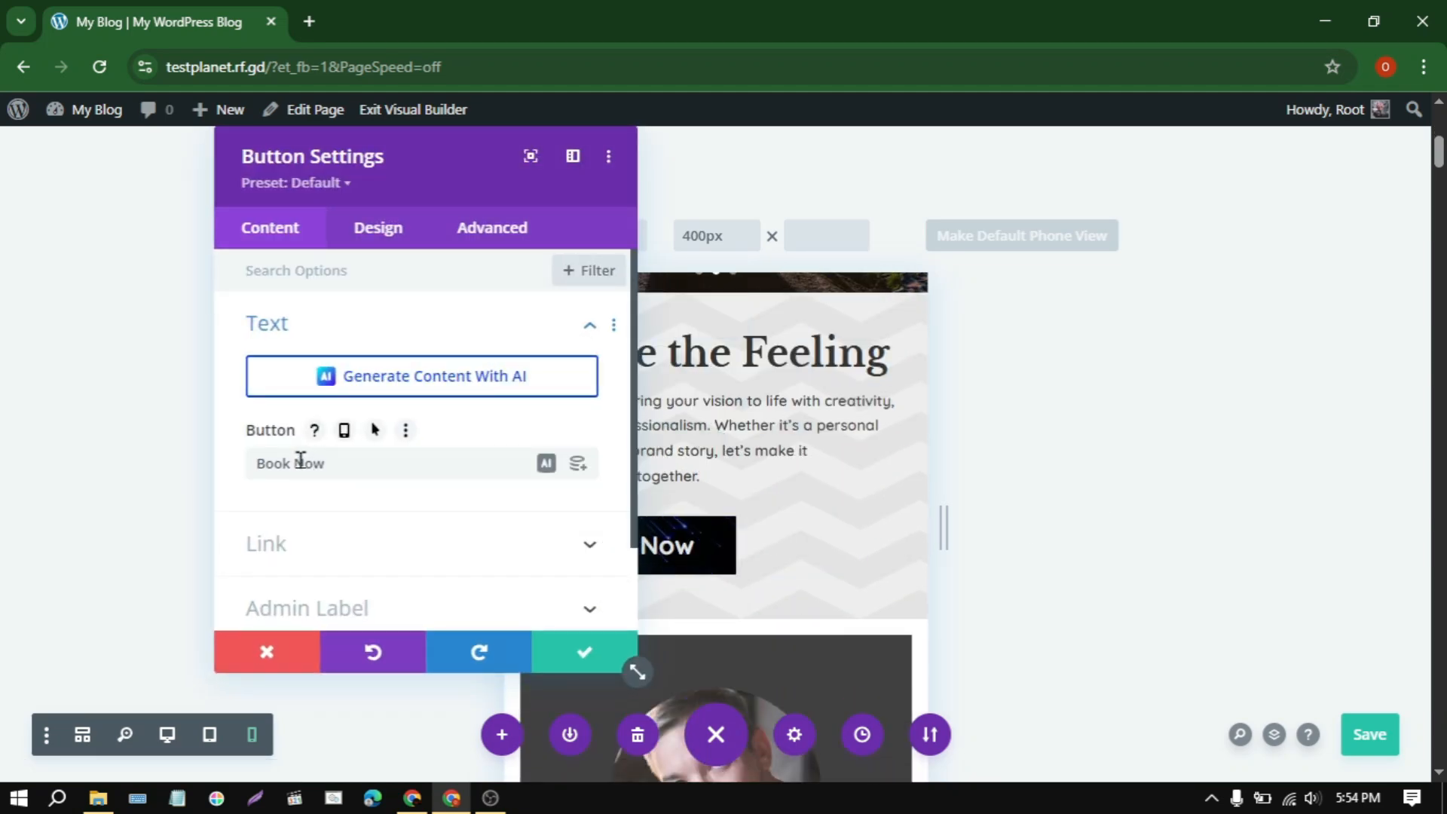
drag(301, 462, 420, 478)
drag(507, 194, 1095, 193)
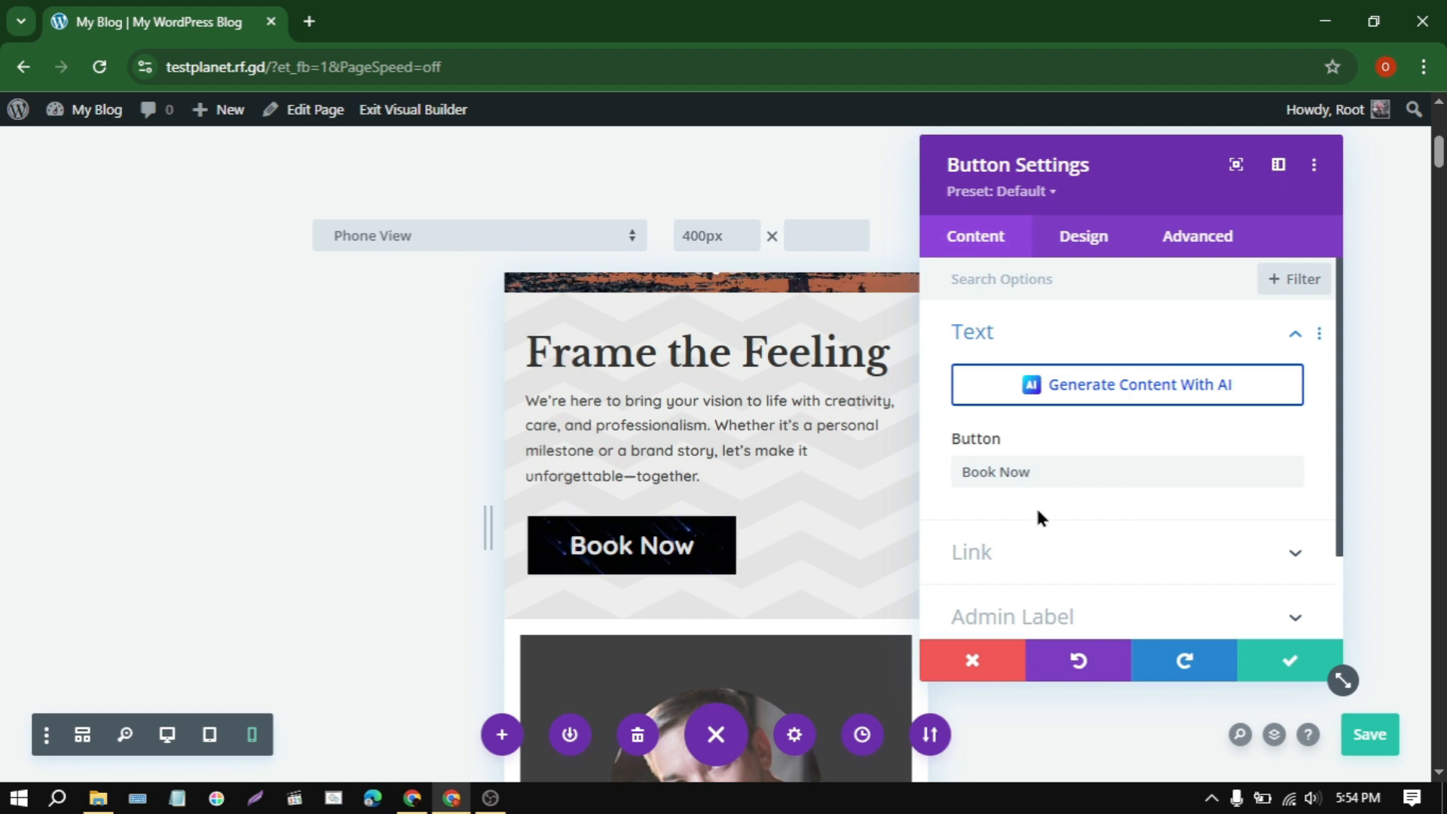
drag(995, 473, 1070, 496)
text(L)
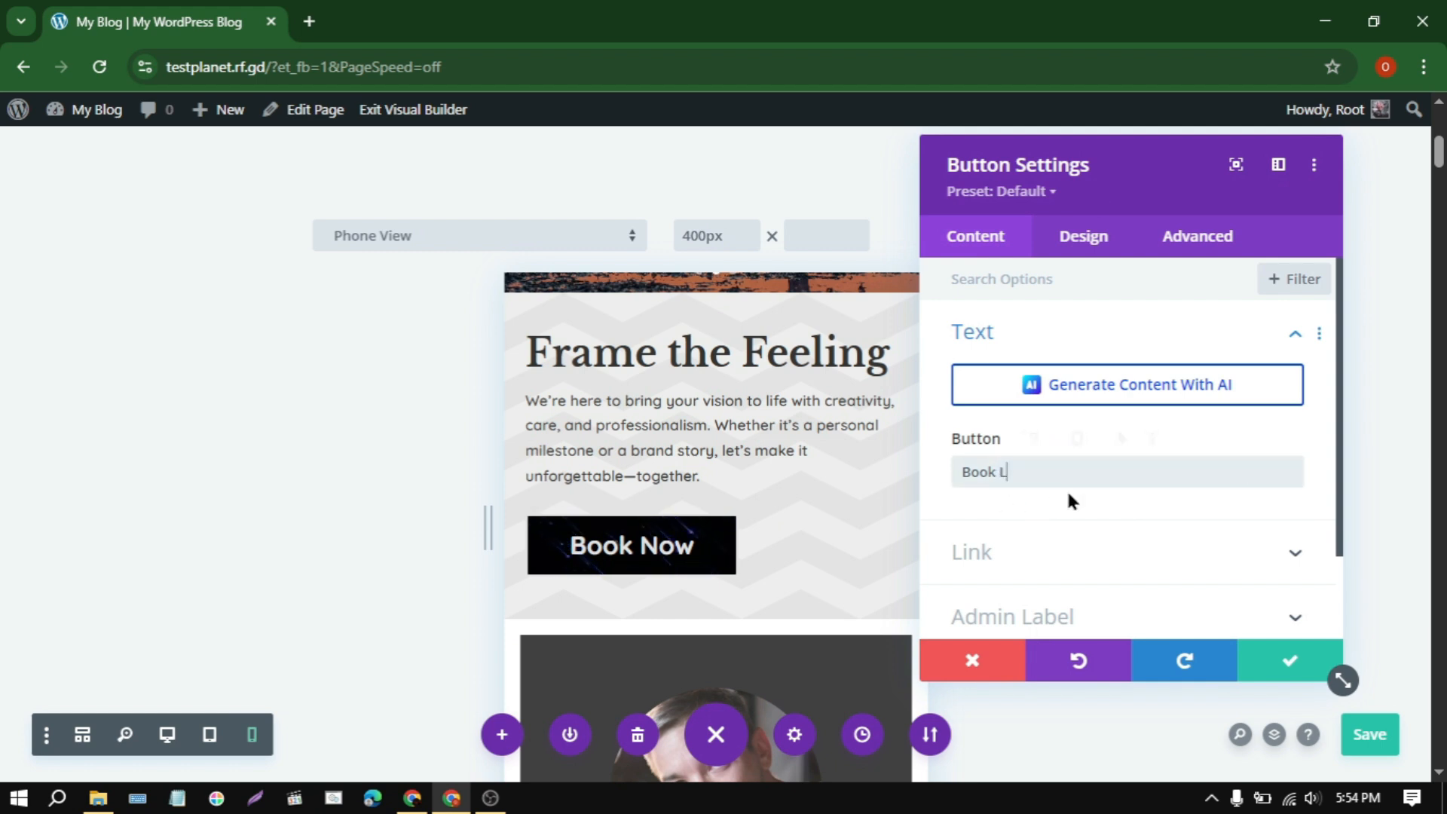
text(ater)
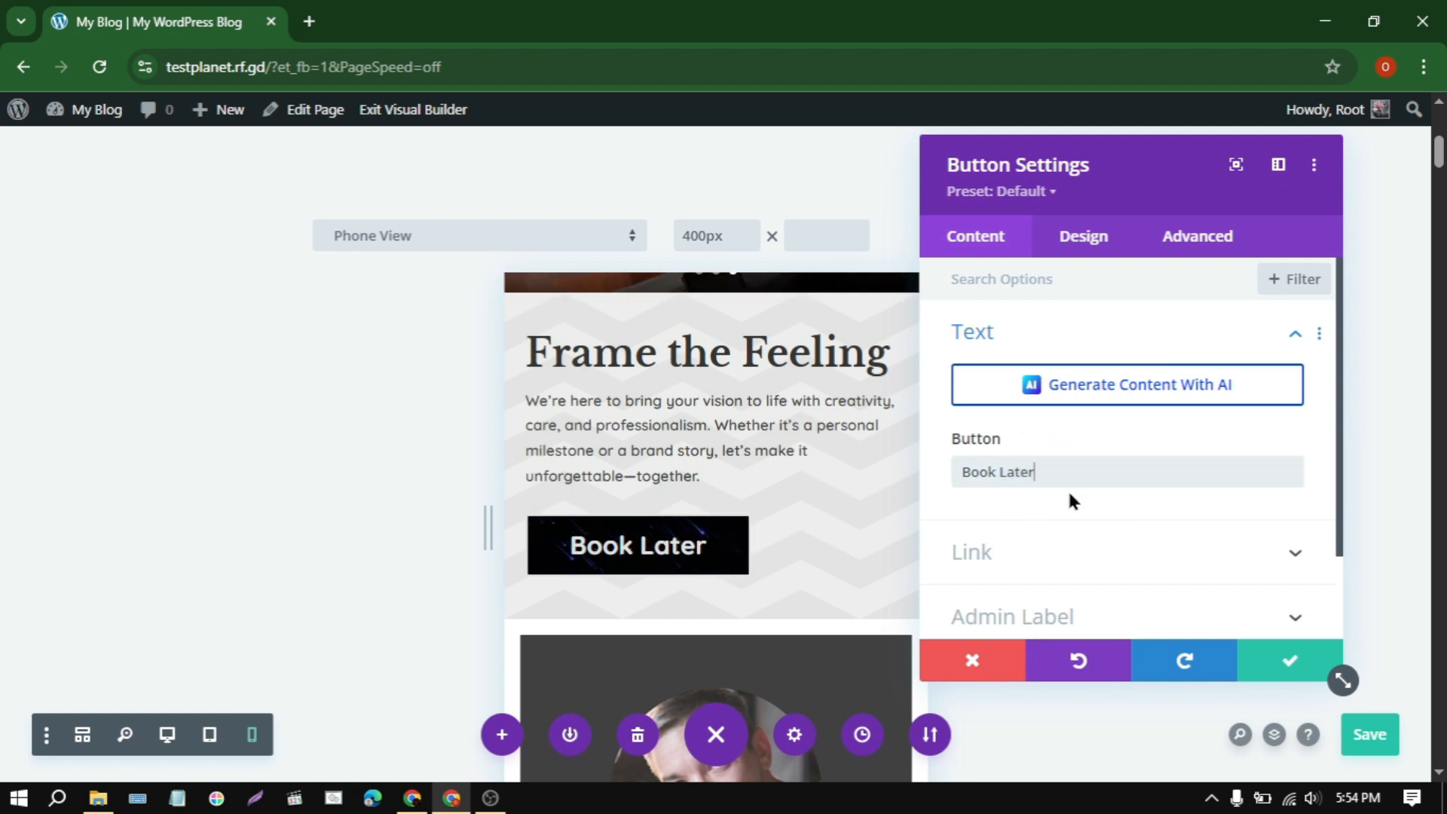
click(1290, 661)
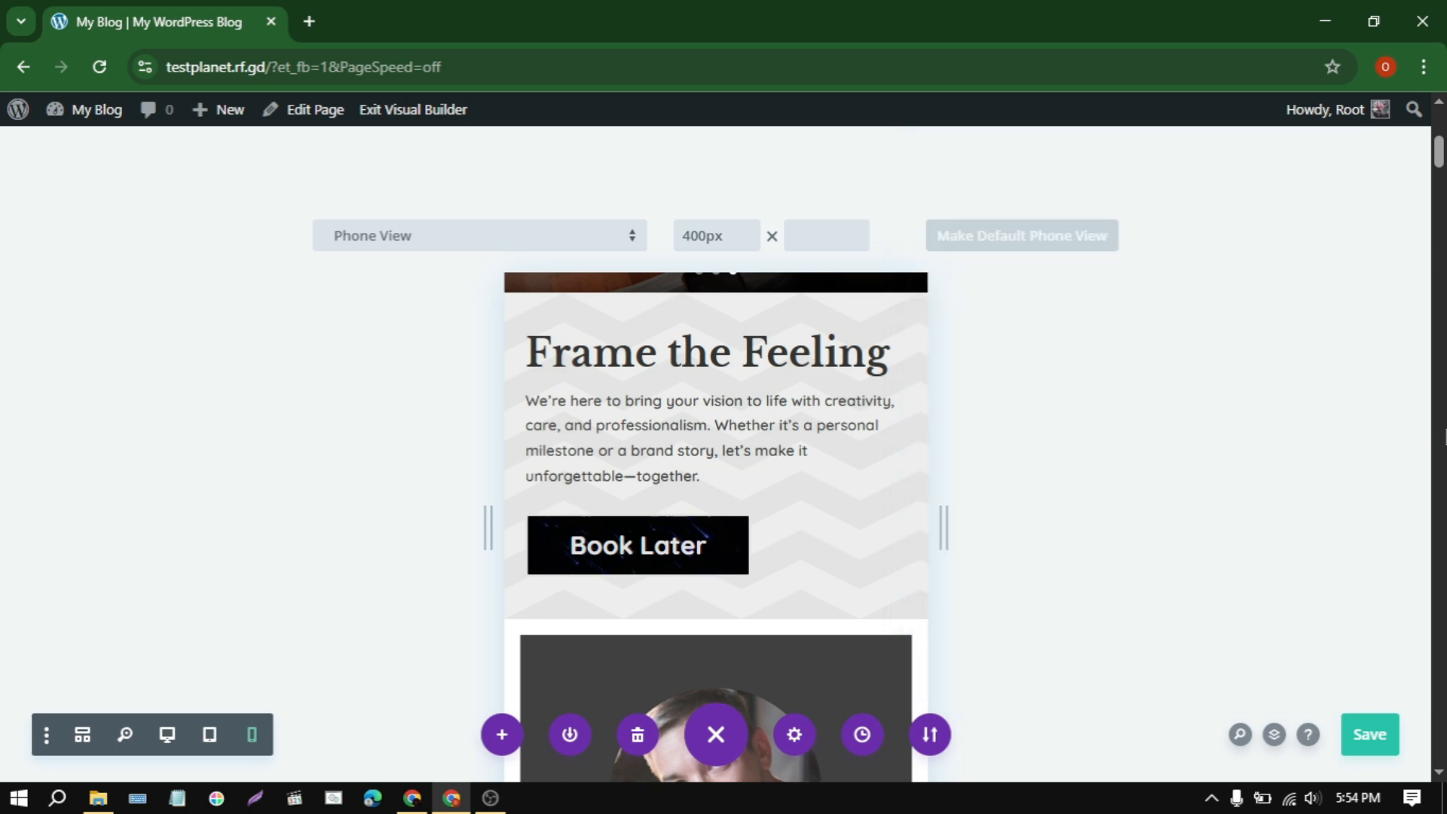
Step: Return the homepage preview to desktop view and exit the Visual Builder, discarding the unsaved changes
drag(1440, 164, 1441, 219)
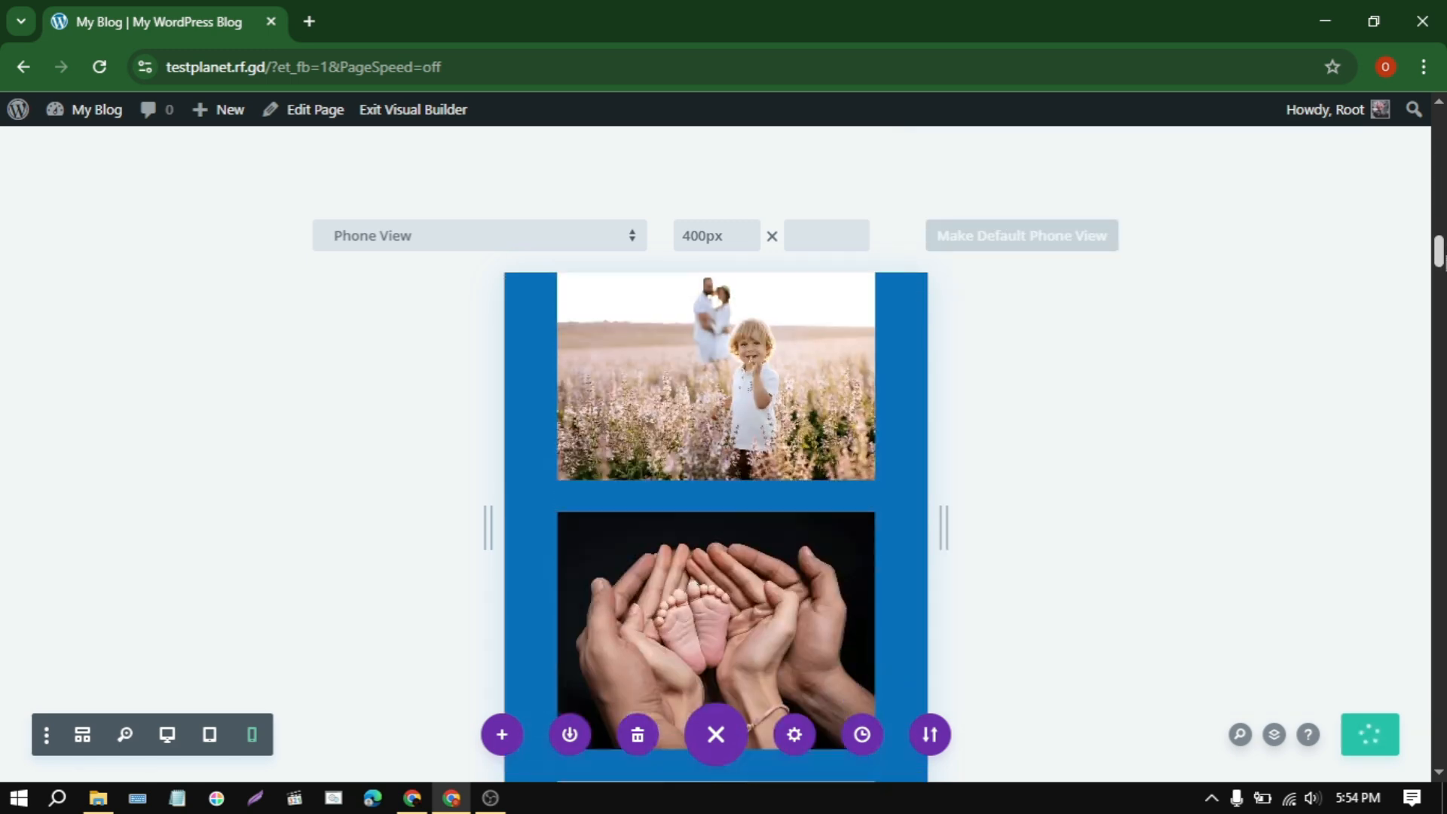
drag(1441, 329, 1441, 352)
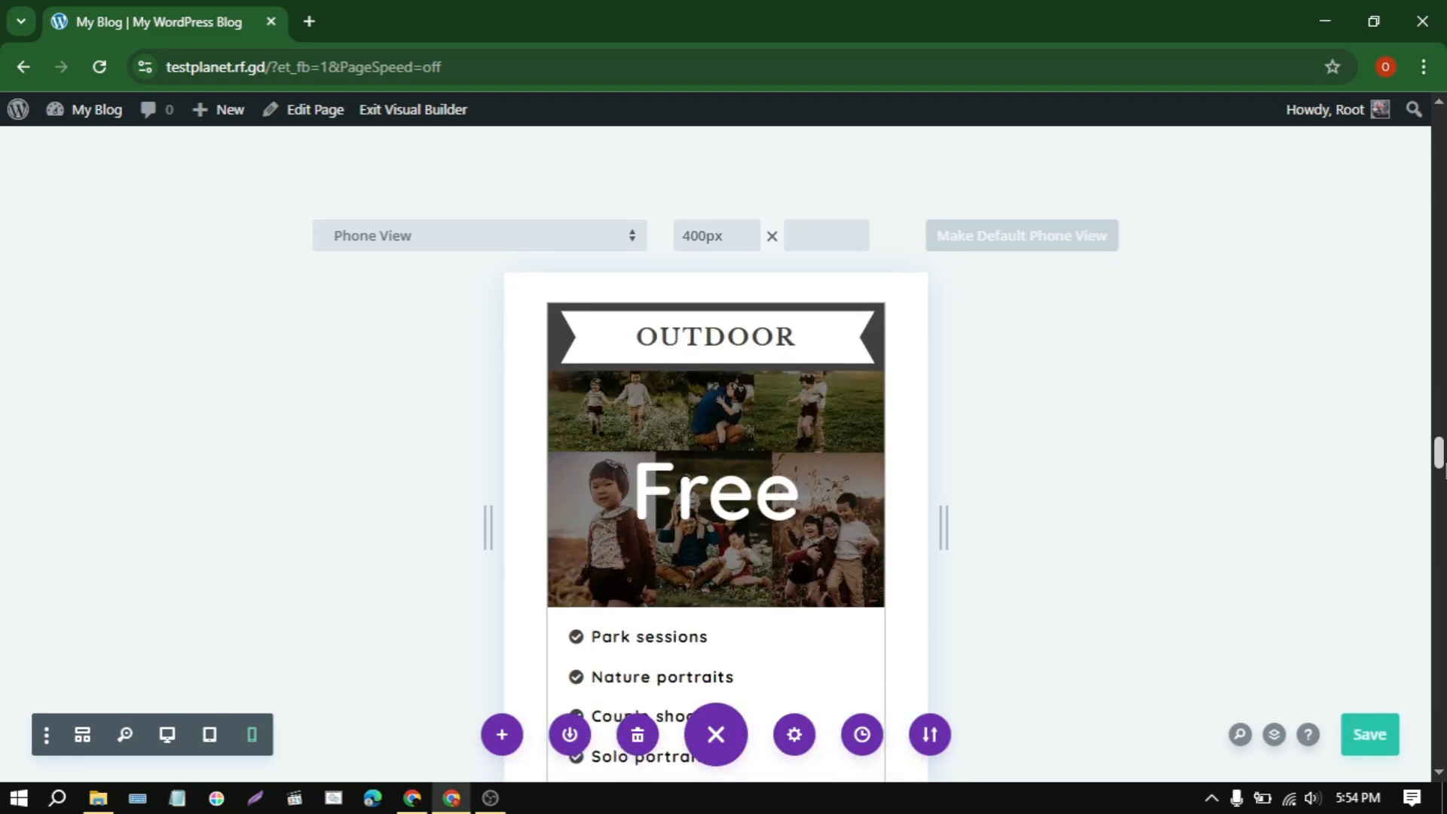
drag(1442, 477, 1445, 113)
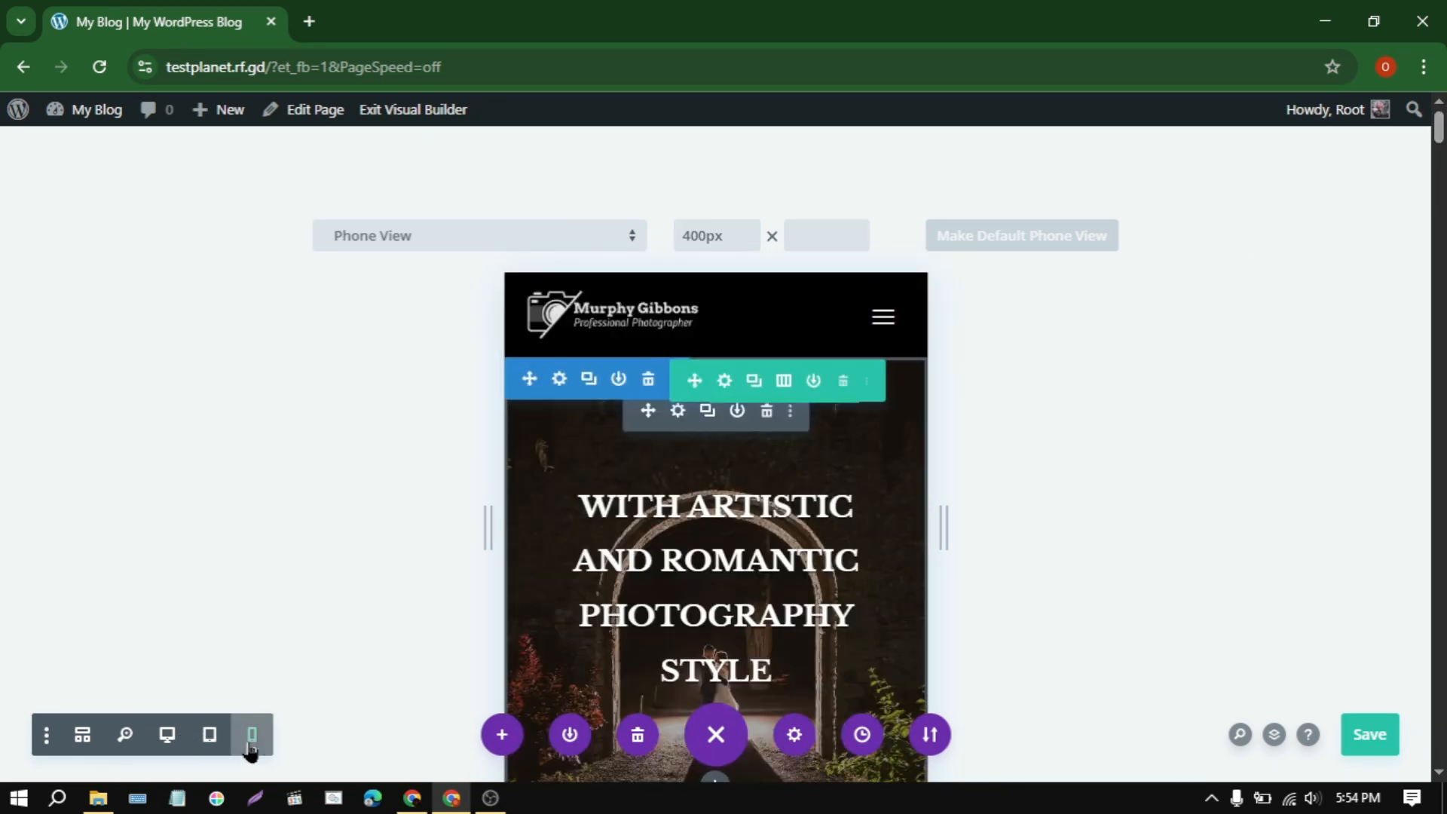
click(167, 734)
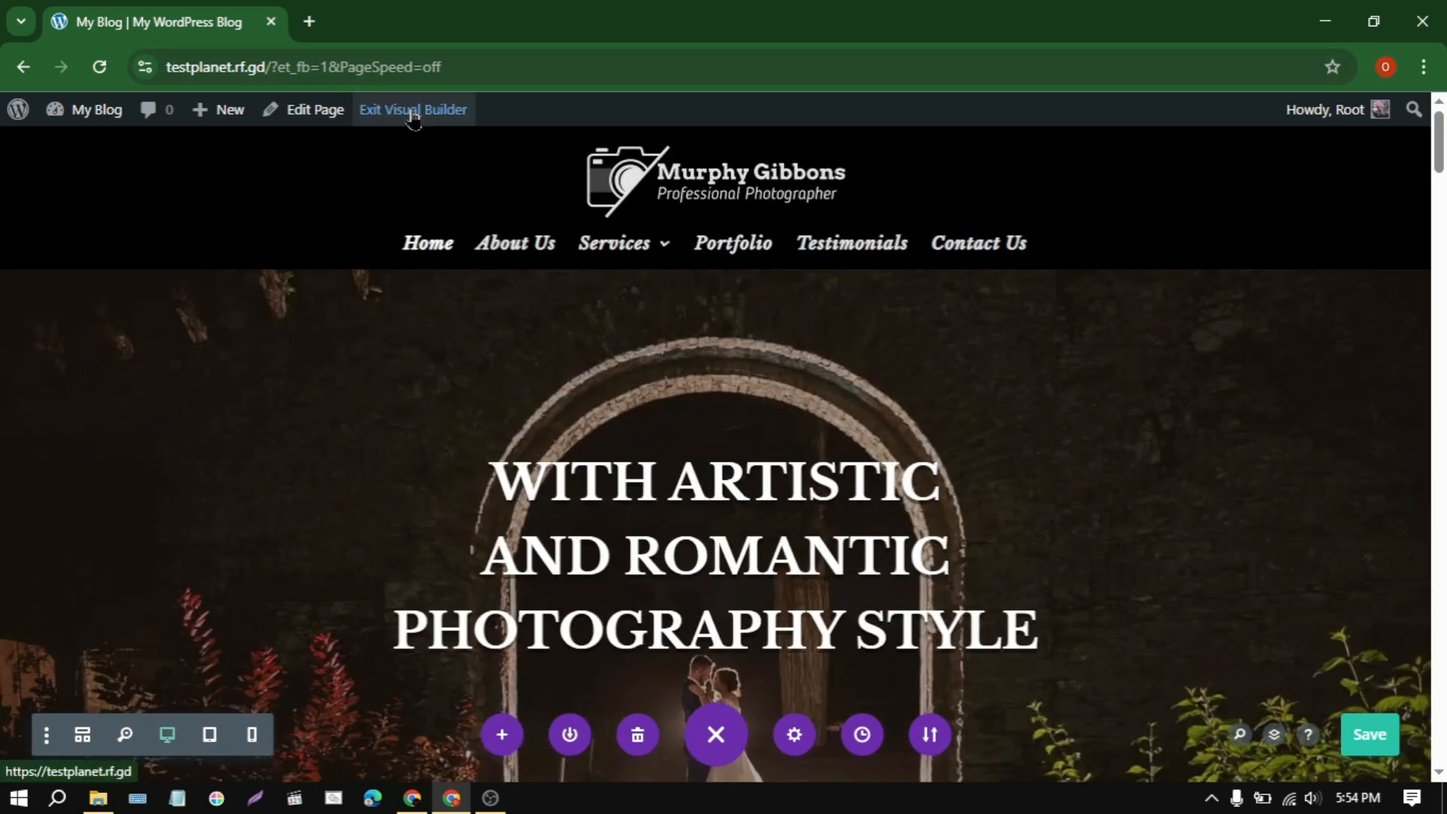
click(413, 111)
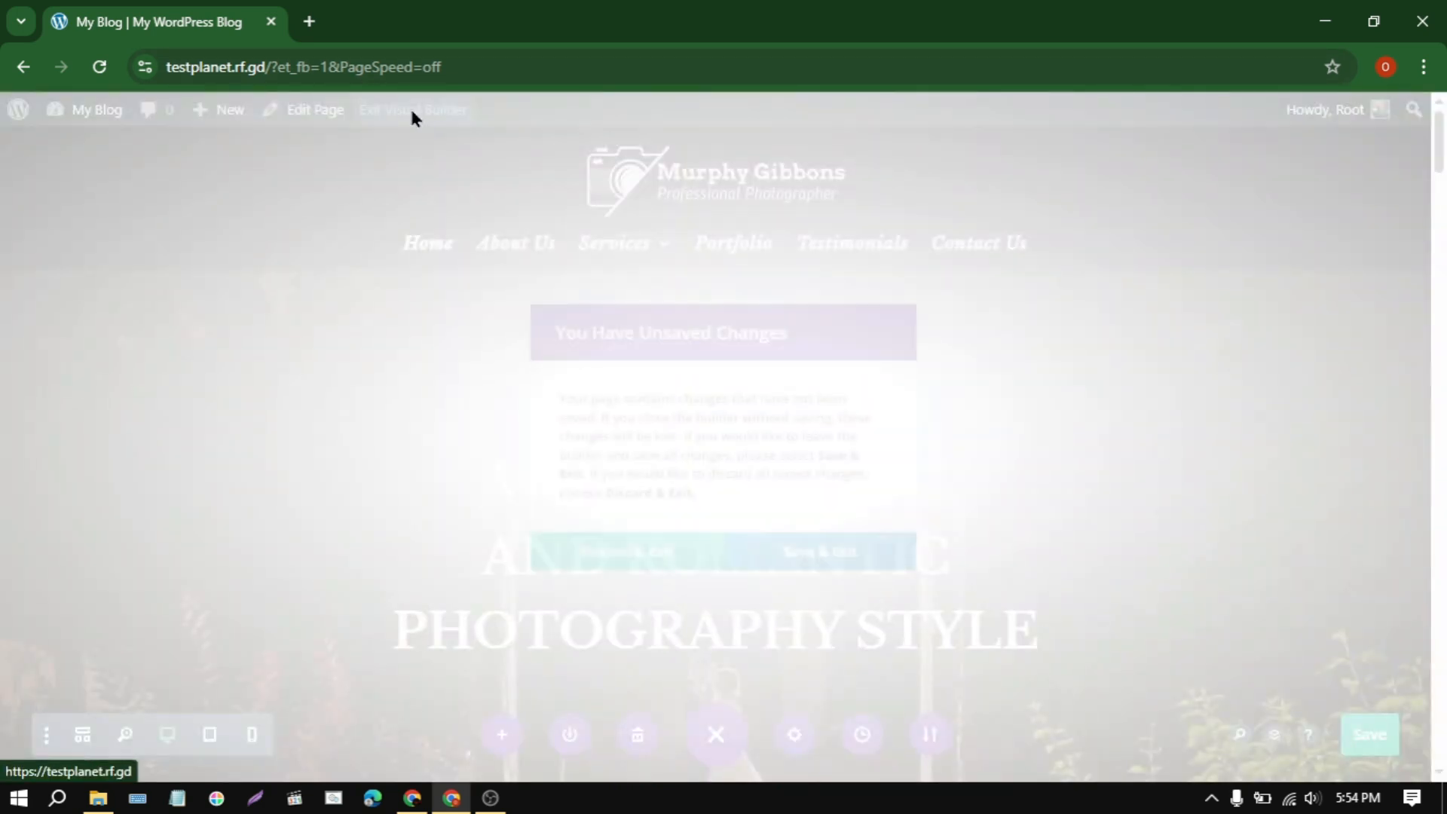
click(639, 580)
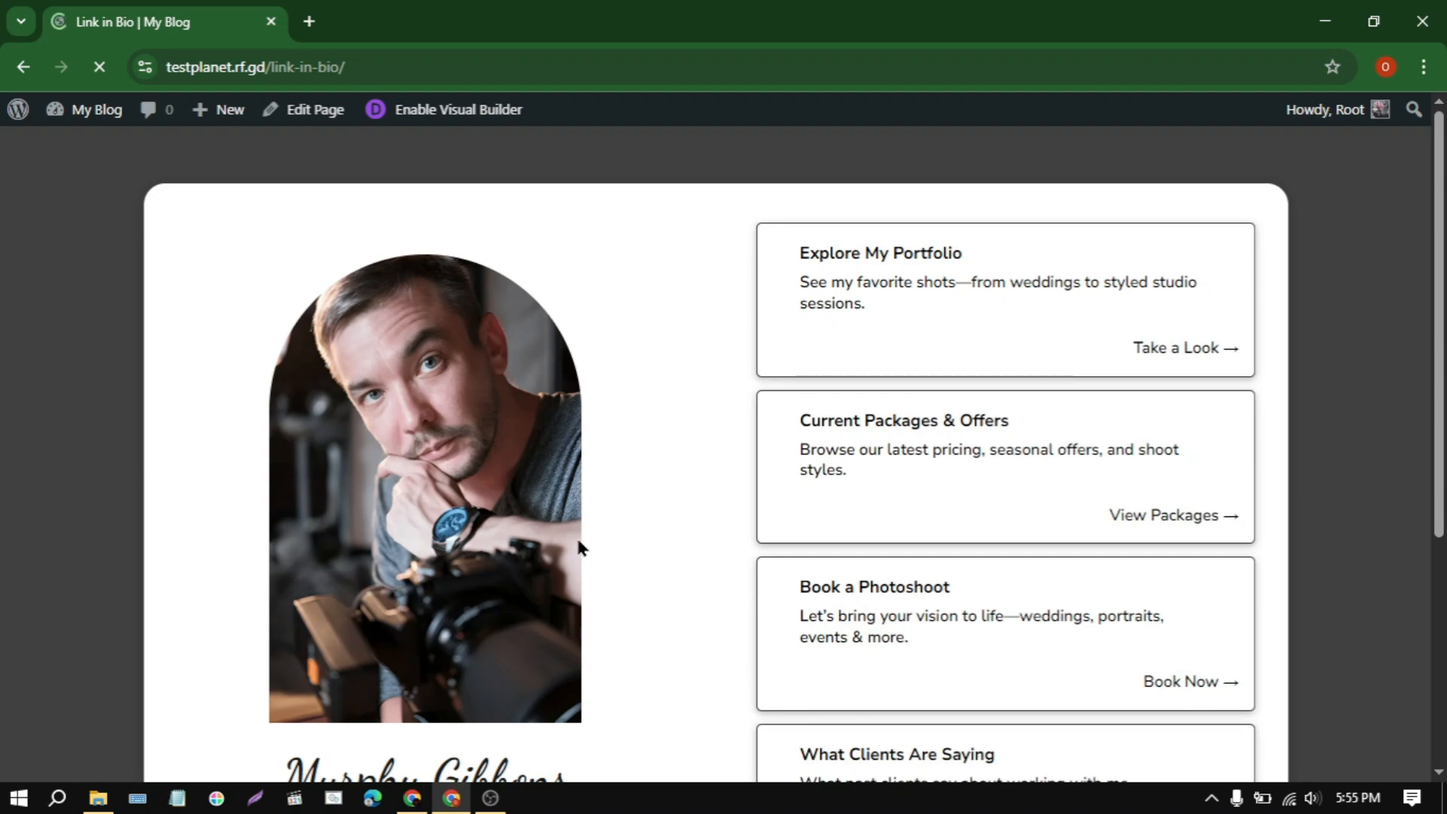
Step: Open the Link in Bio page in the Visual Builder and locate the #about popup section below the link cards
click(397, 111)
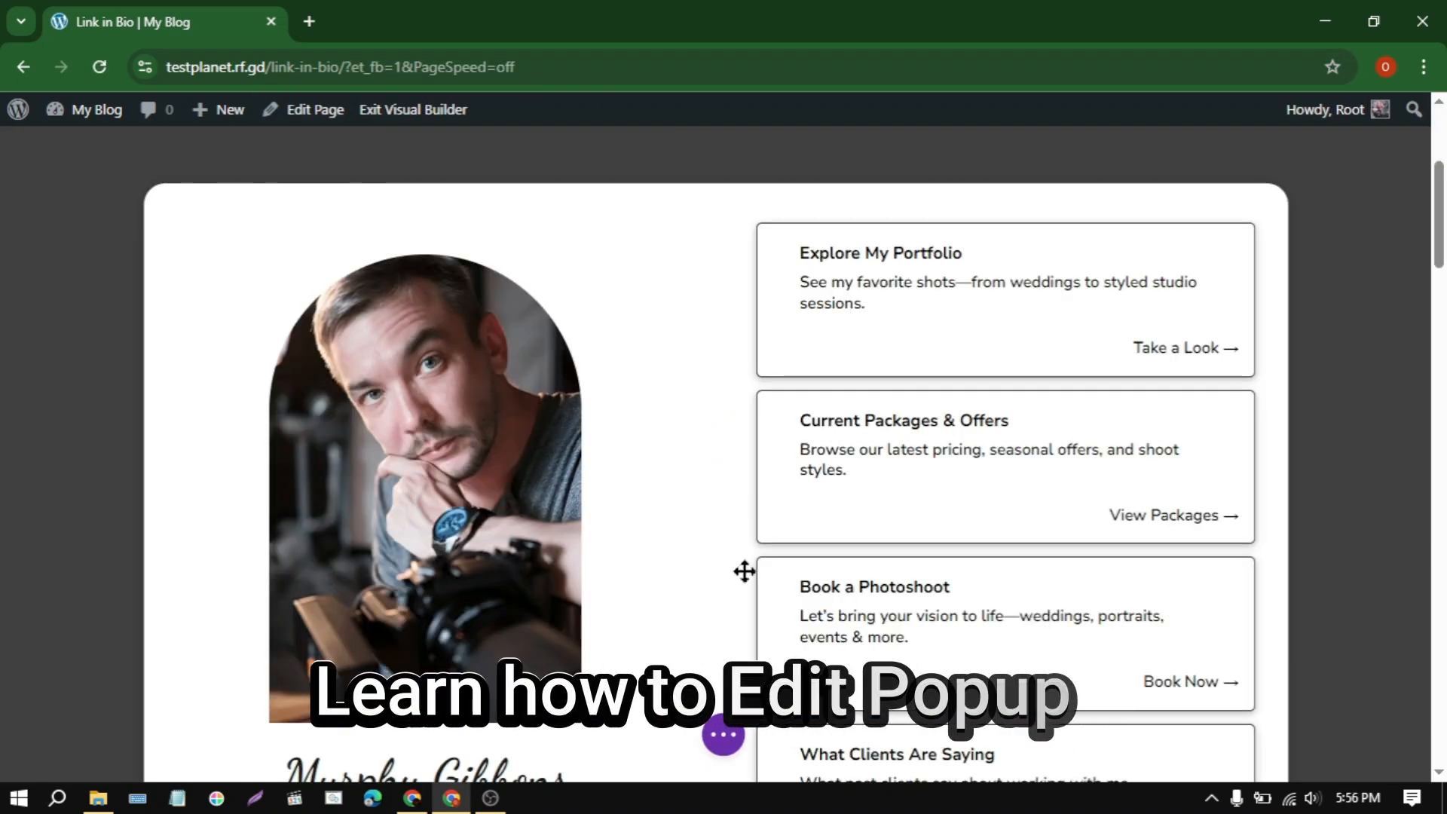
scroll(743, 568, down, 5)
scroll(745, 571, down, 6)
scroll(744, 572, up, 10)
drag(1441, 180, 1446, 277)
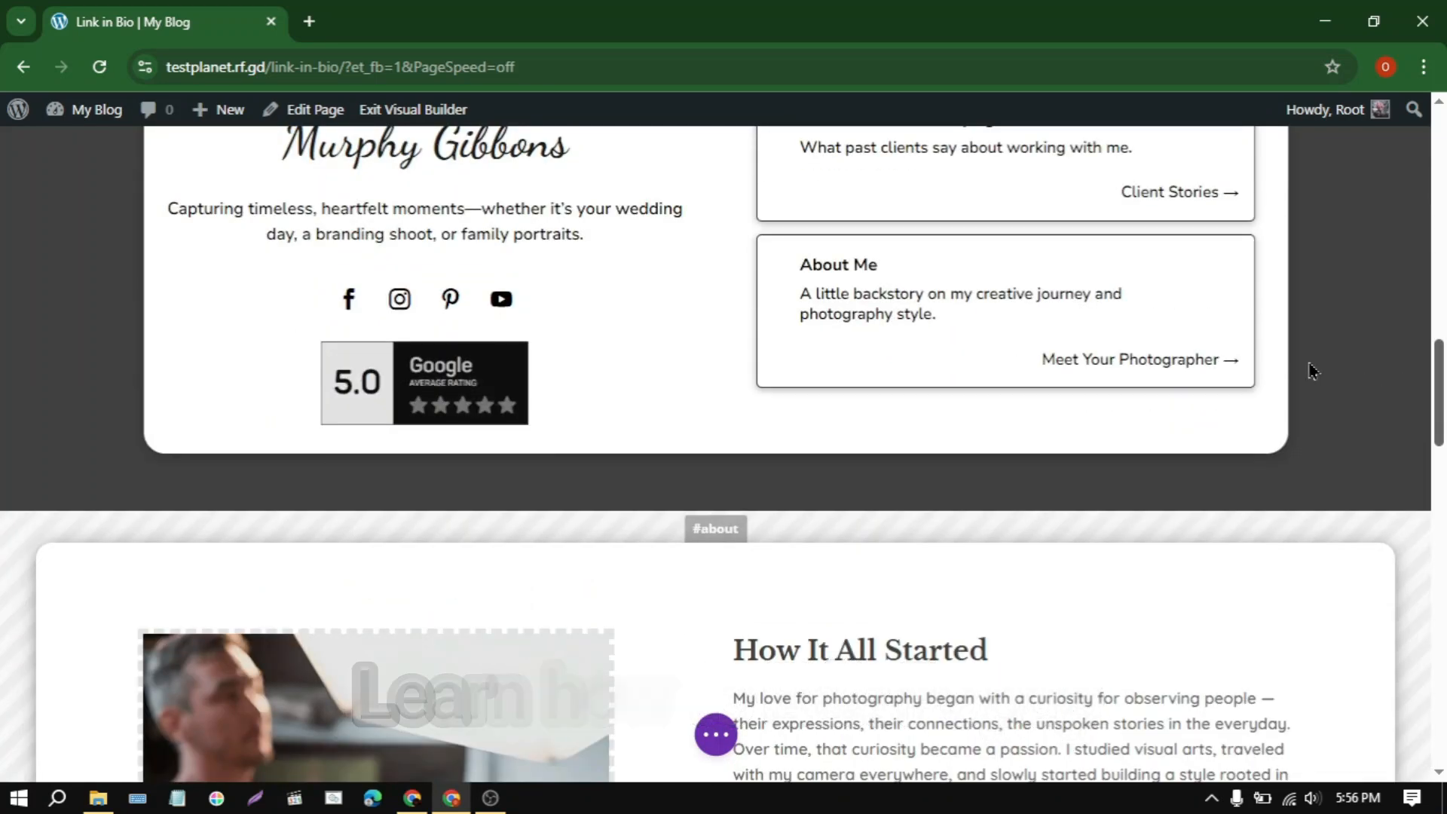
scroll(890, 588, down, 5)
scroll(1080, 449, down, 6)
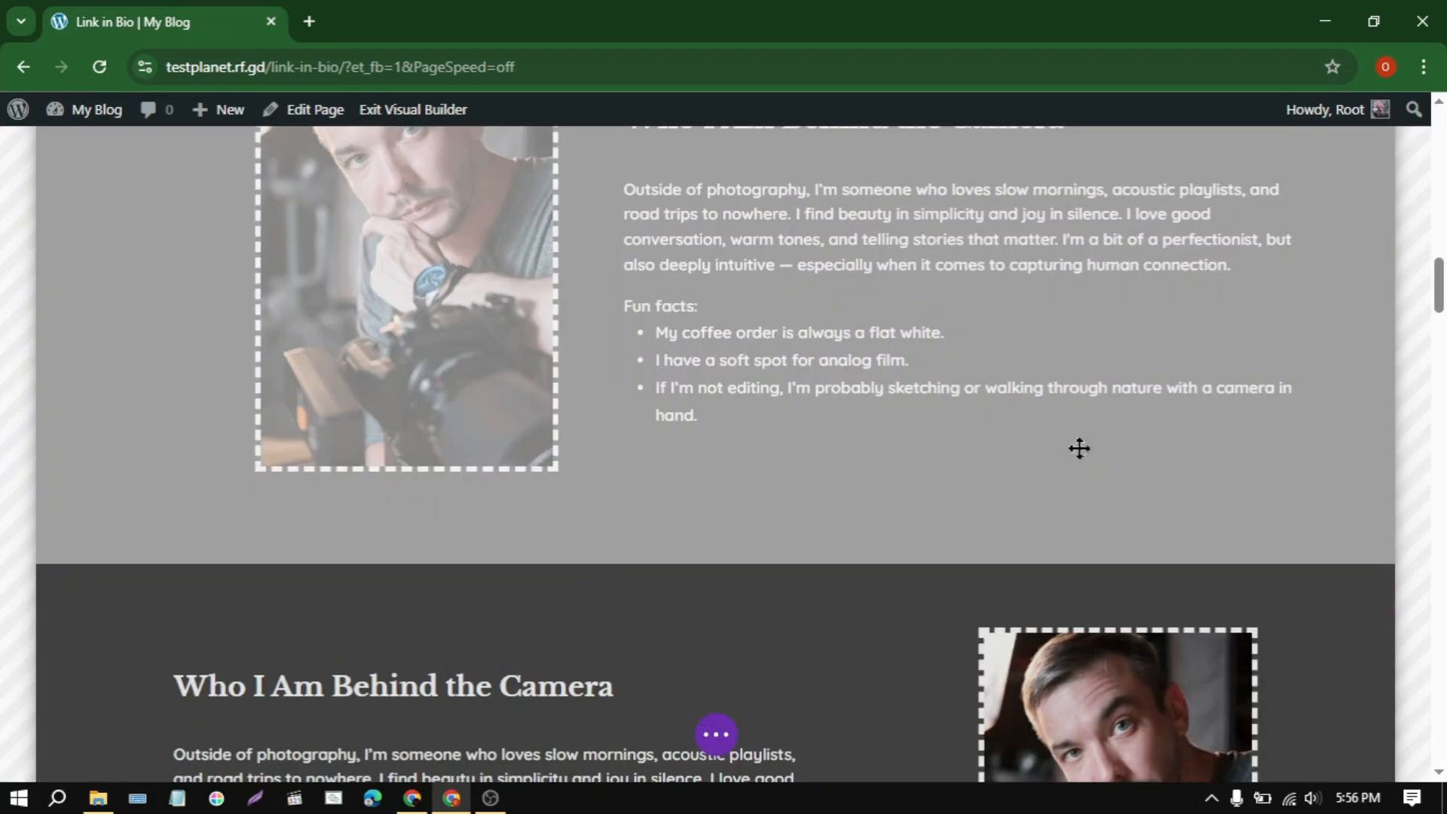
scroll(1079, 448, up, 13)
scroll(394, 478, down, 3)
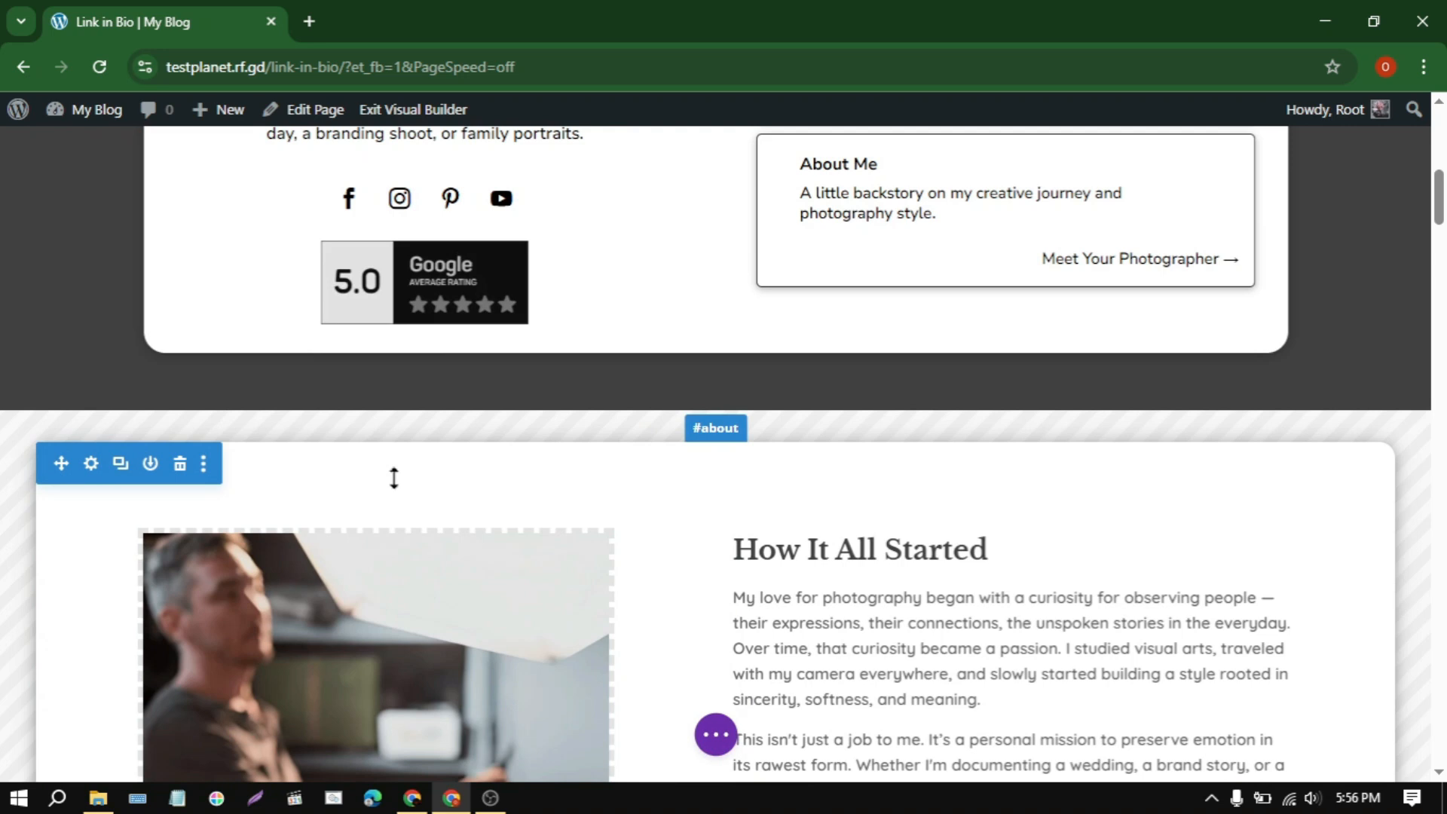
Step: Turn off the This is a Popup option for the #about section and apply the change
click(84, 463)
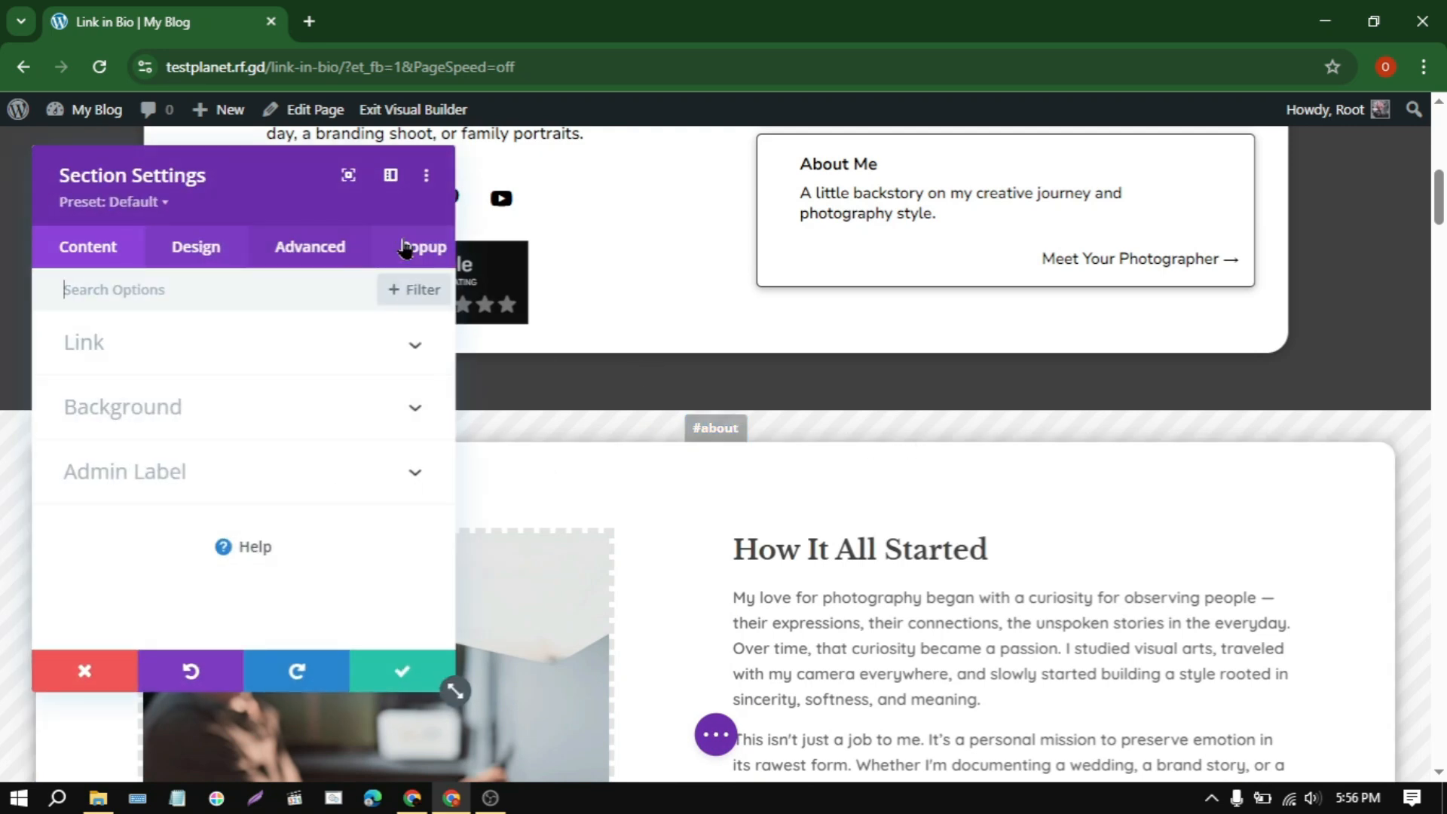
click(405, 249)
click(161, 367)
click(108, 422)
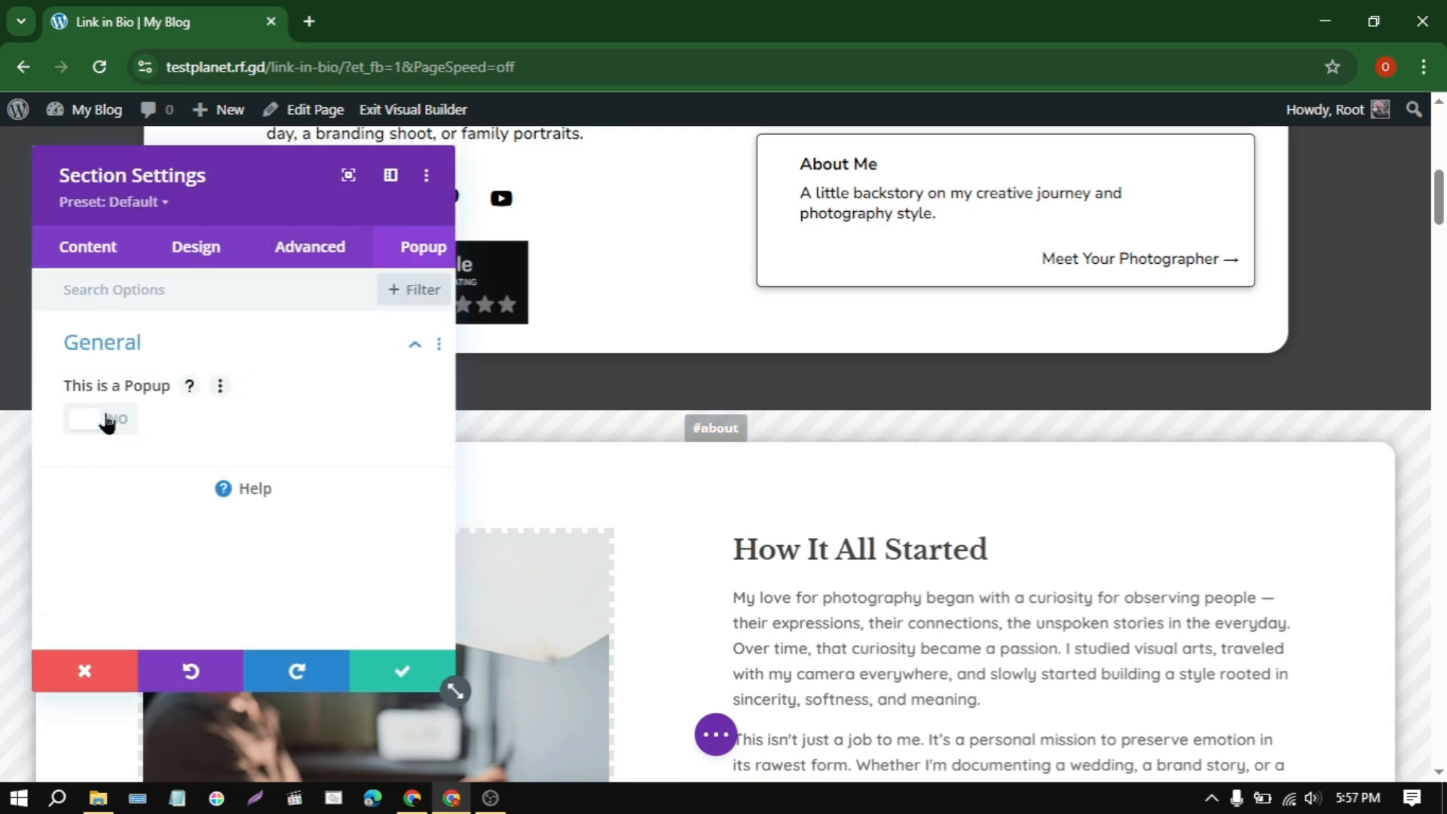
click(377, 669)
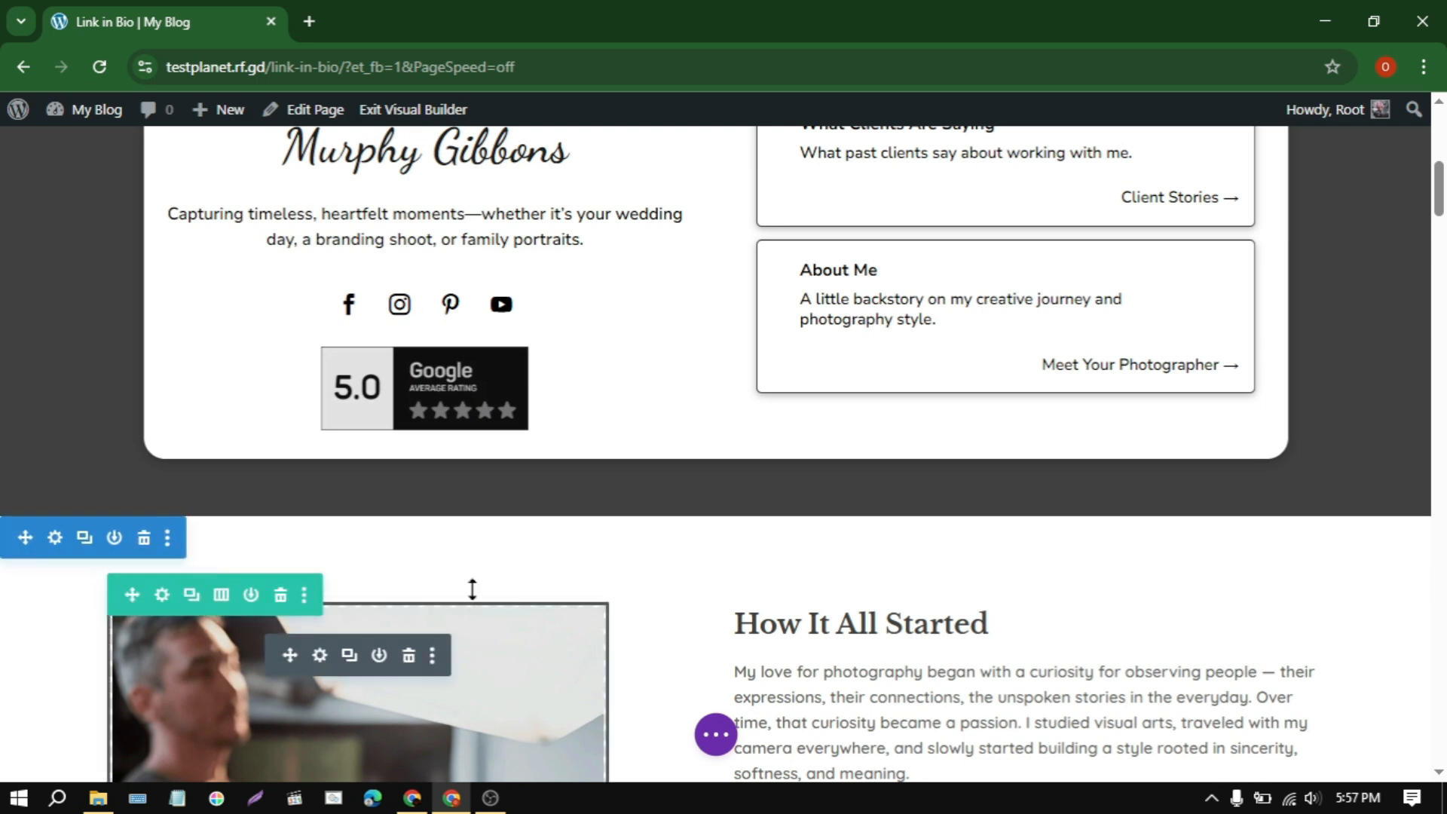
Step: Turn the This is a Popup option back on for the How It All Started section and apply it
click(53, 537)
click(403, 249)
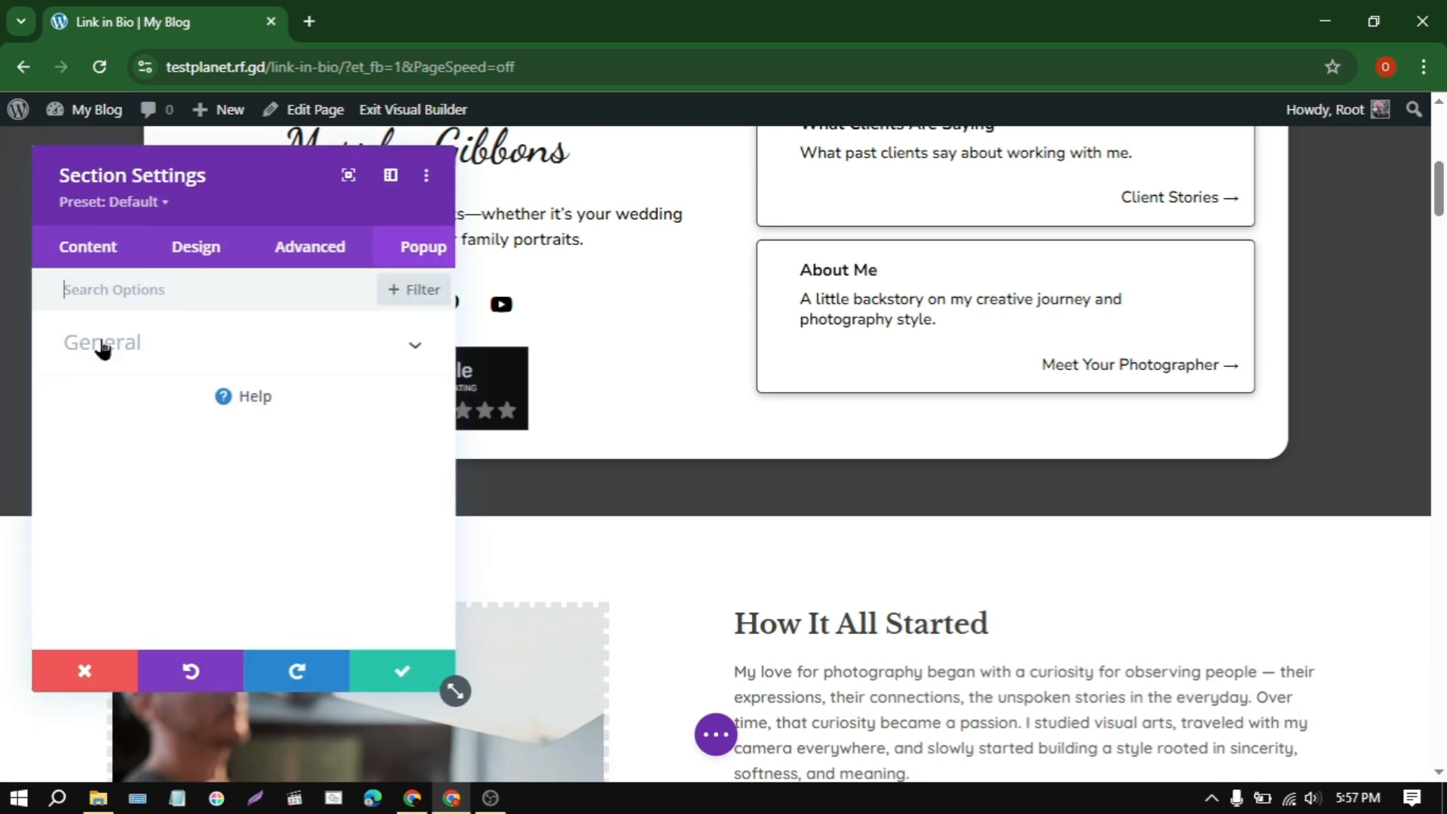
click(100, 344)
click(98, 421)
click(389, 676)
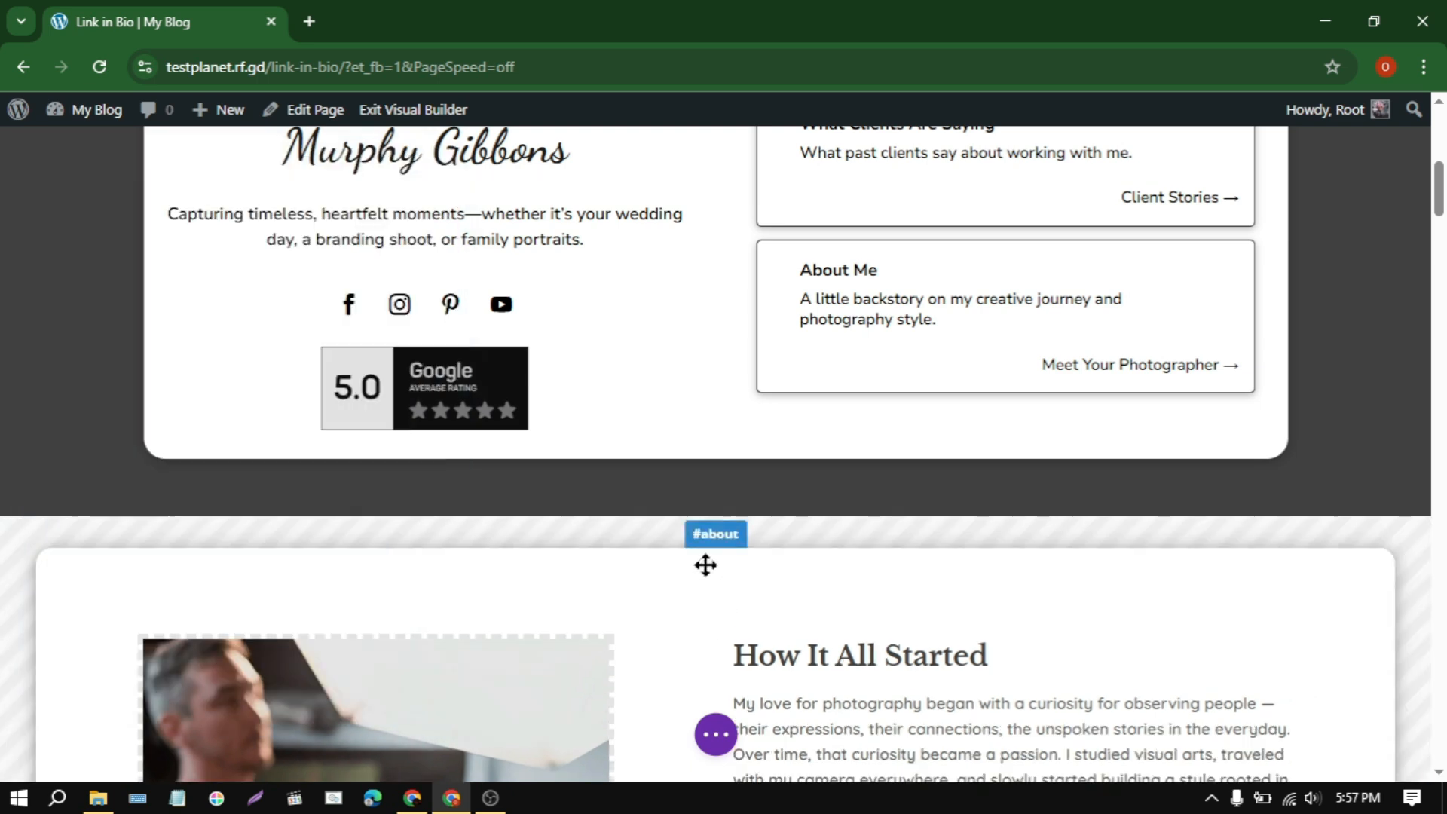
Step: Examine the Behavior and Close Button options in the #about section's popup settings
click(88, 569)
click(437, 256)
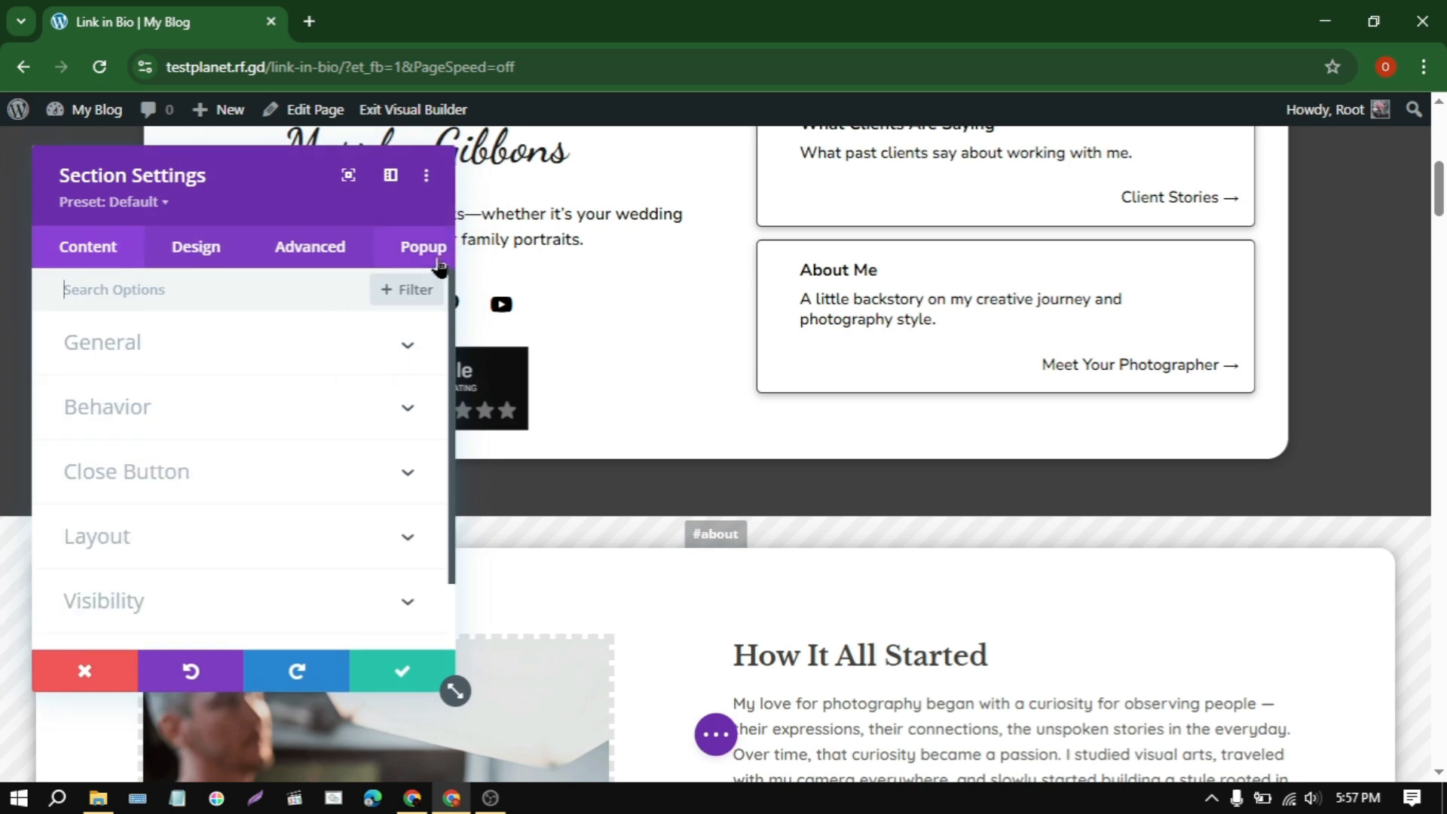
click(208, 405)
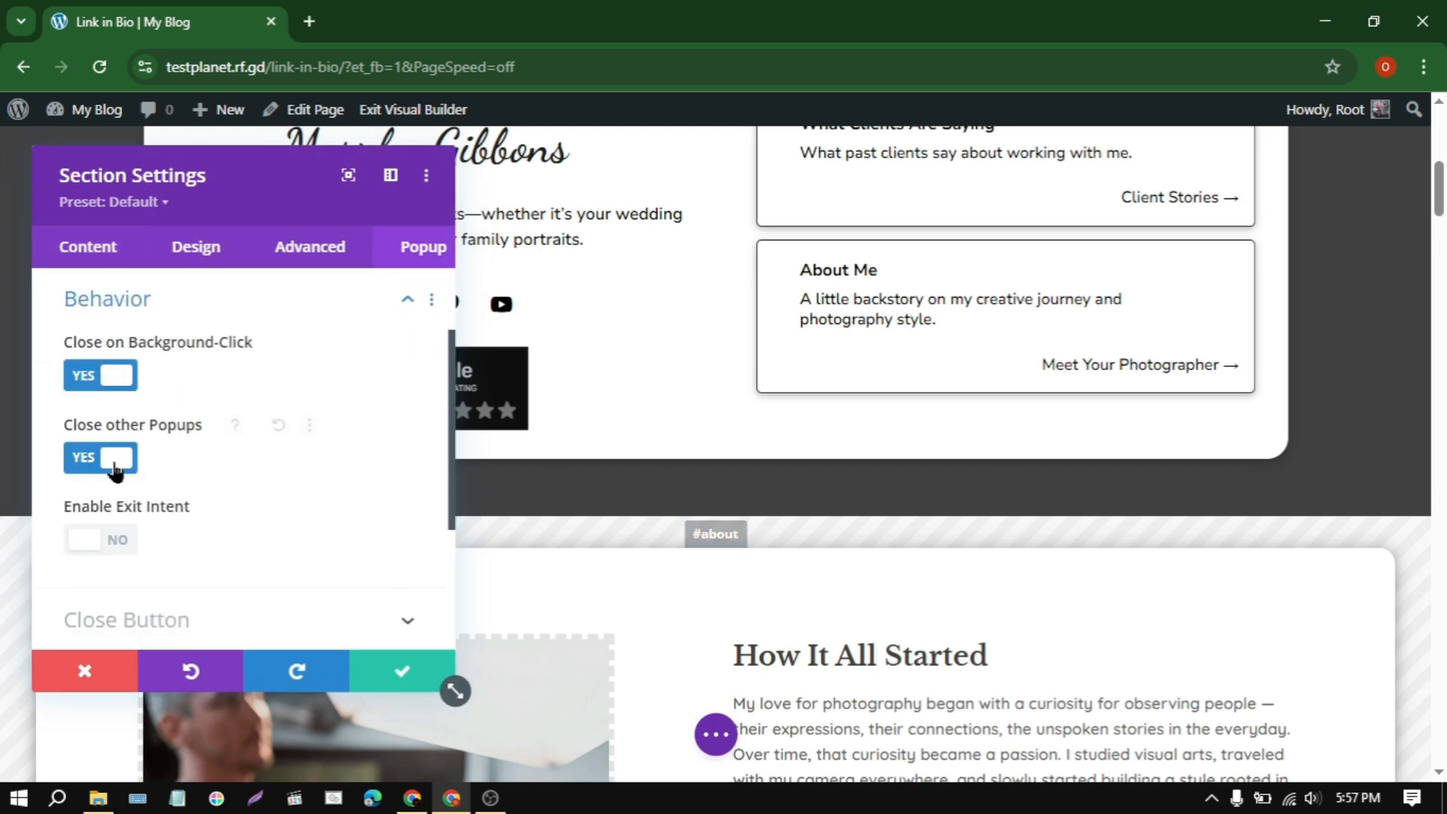
scroll(173, 482, down, 3)
click(130, 407)
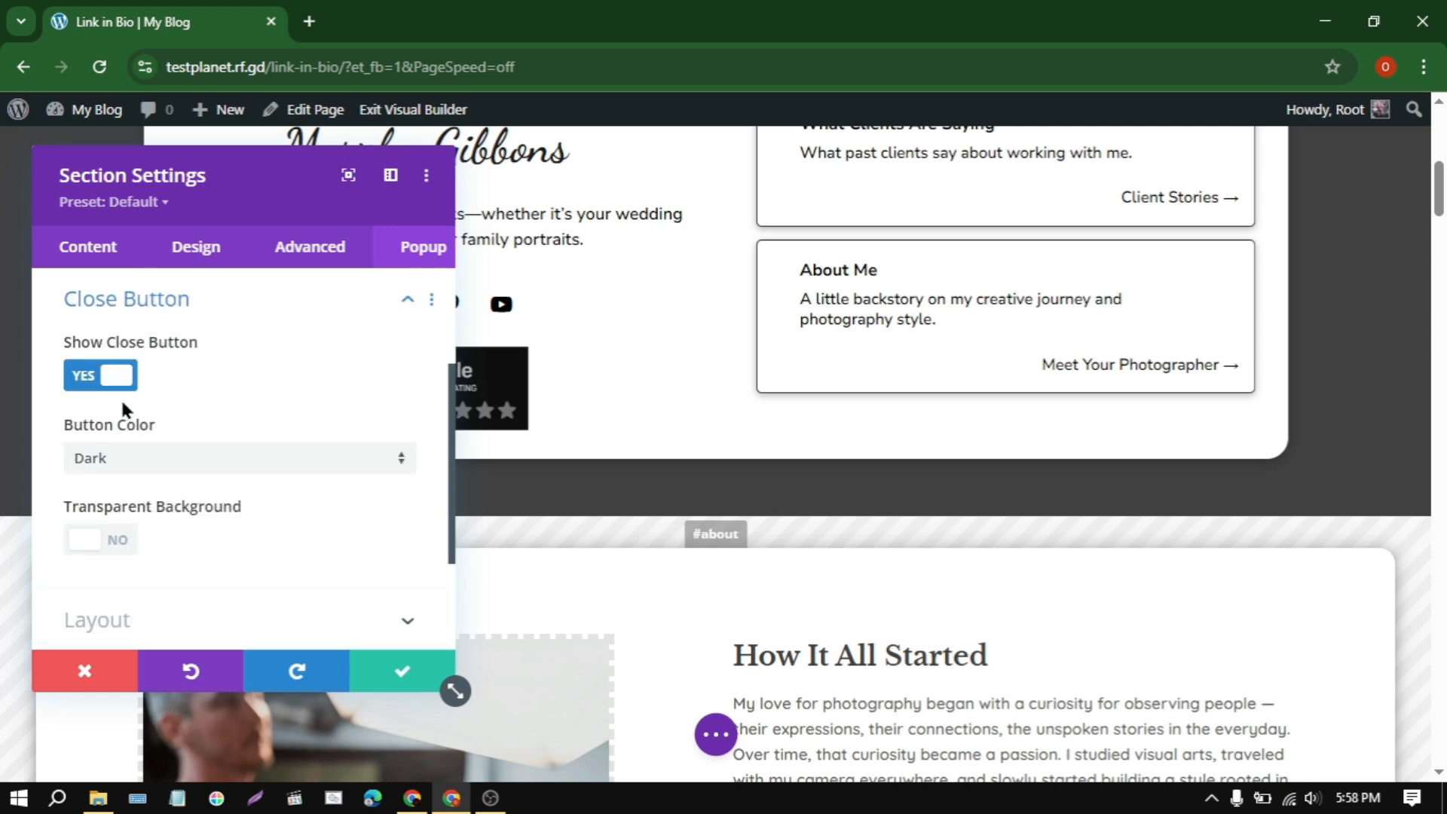
click(149, 469)
click(85, 503)
scroll(181, 448, down, 2)
scroll(208, 533, up, 5)
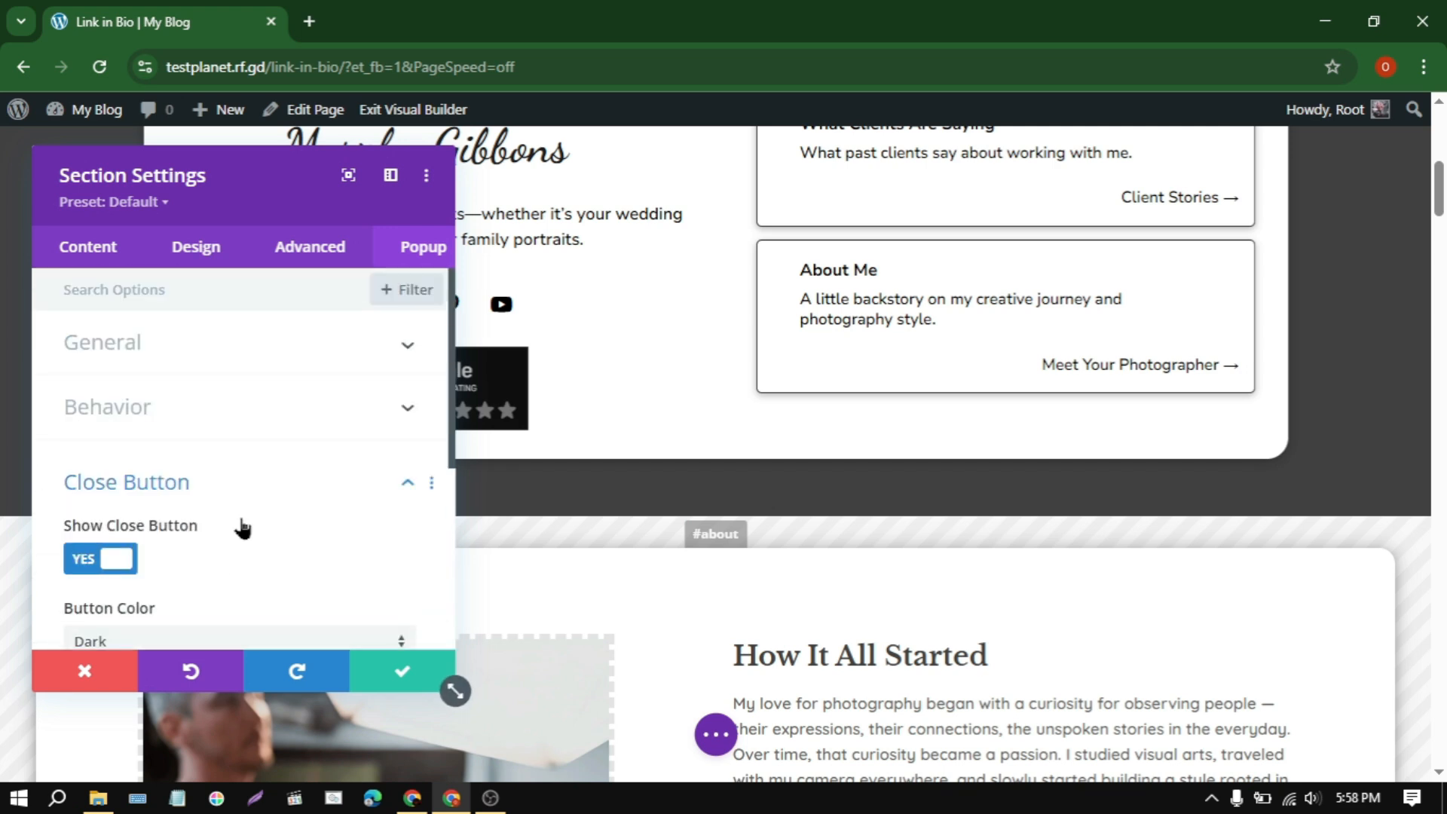
Step: Try the saved blue and purple as the #about section's background color, then discard the section changes
click(196, 248)
click(136, 247)
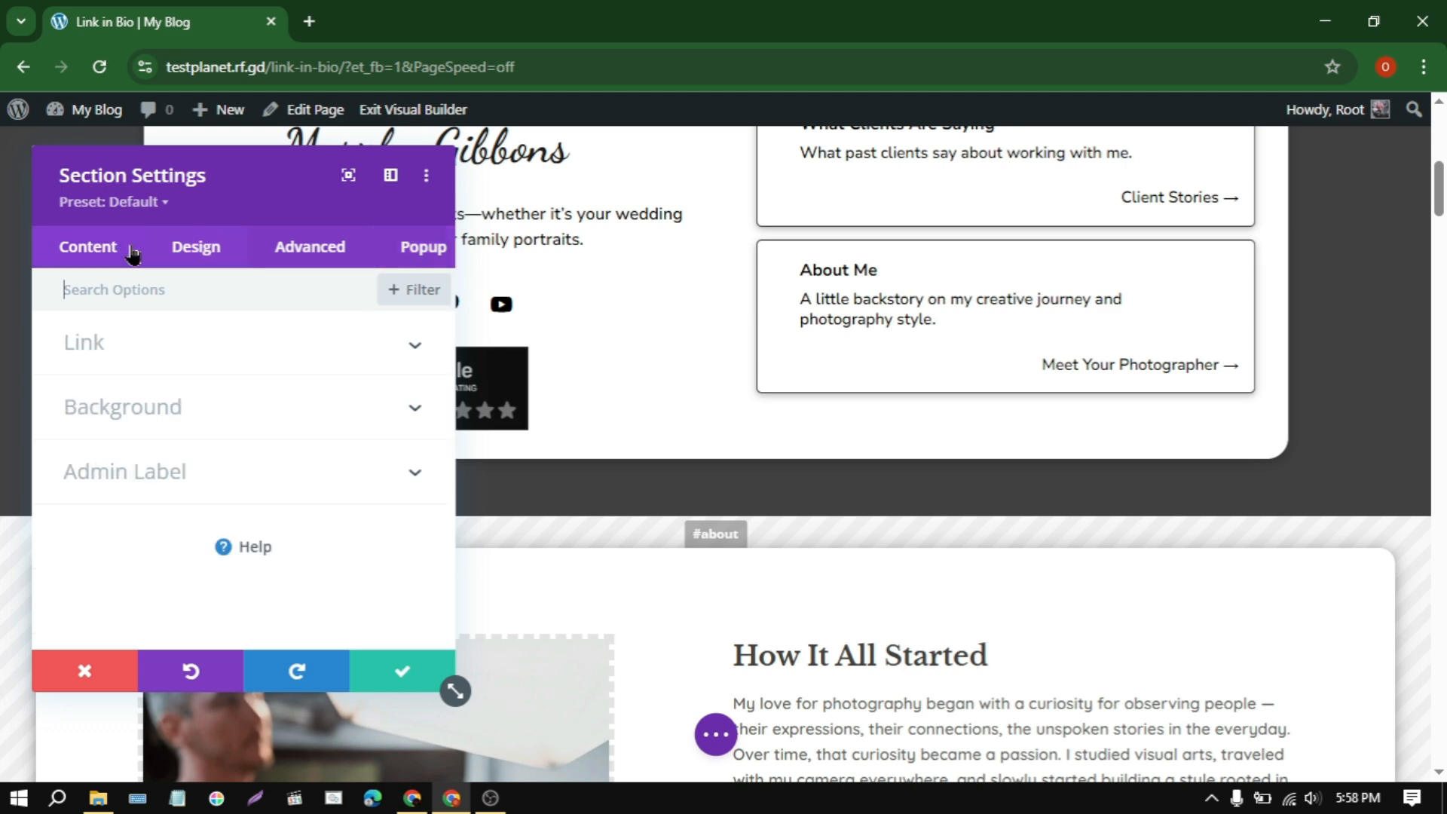
click(196, 247)
click(136, 248)
click(261, 419)
scroll(332, 497, down, 3)
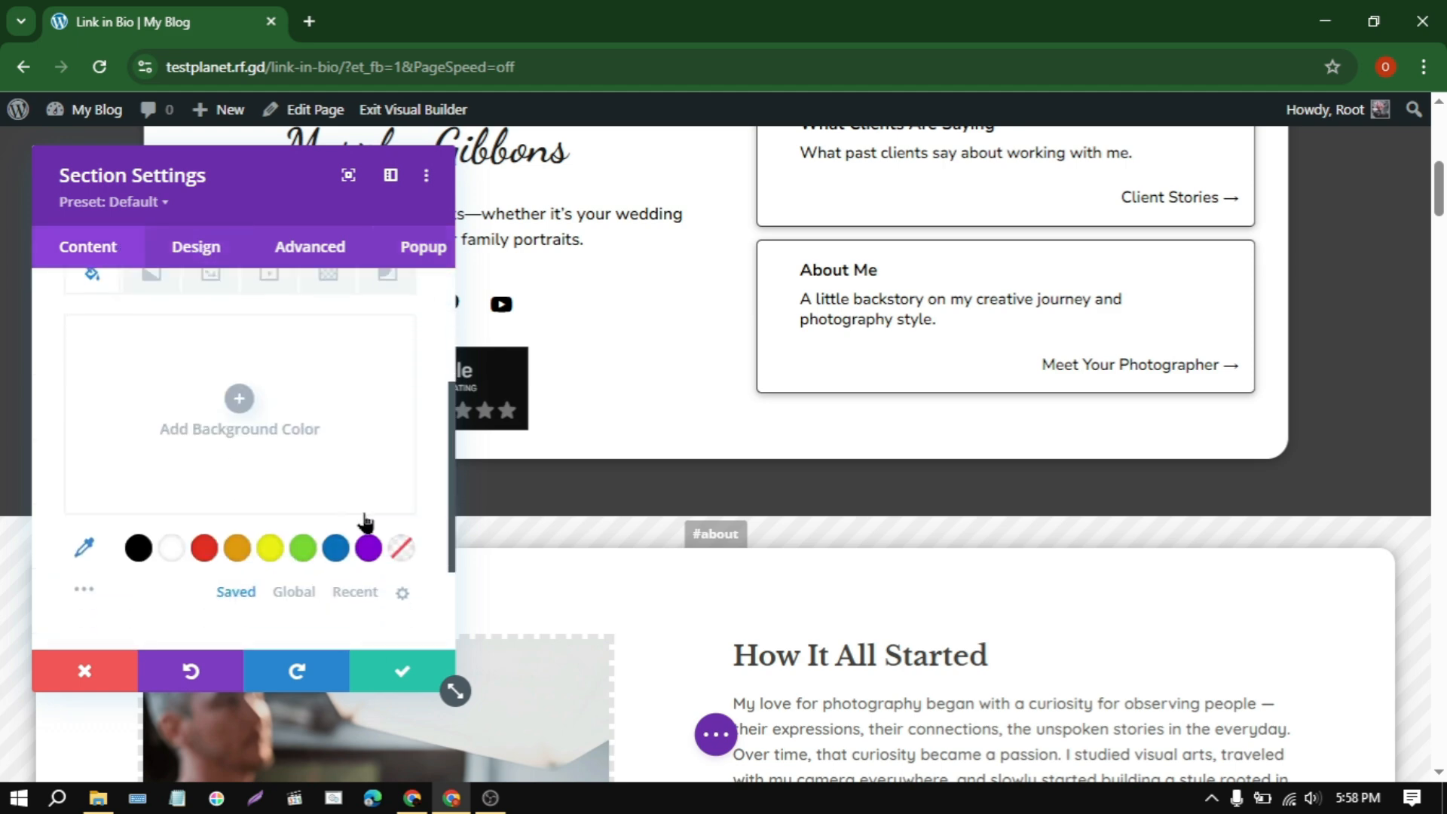
click(336, 548)
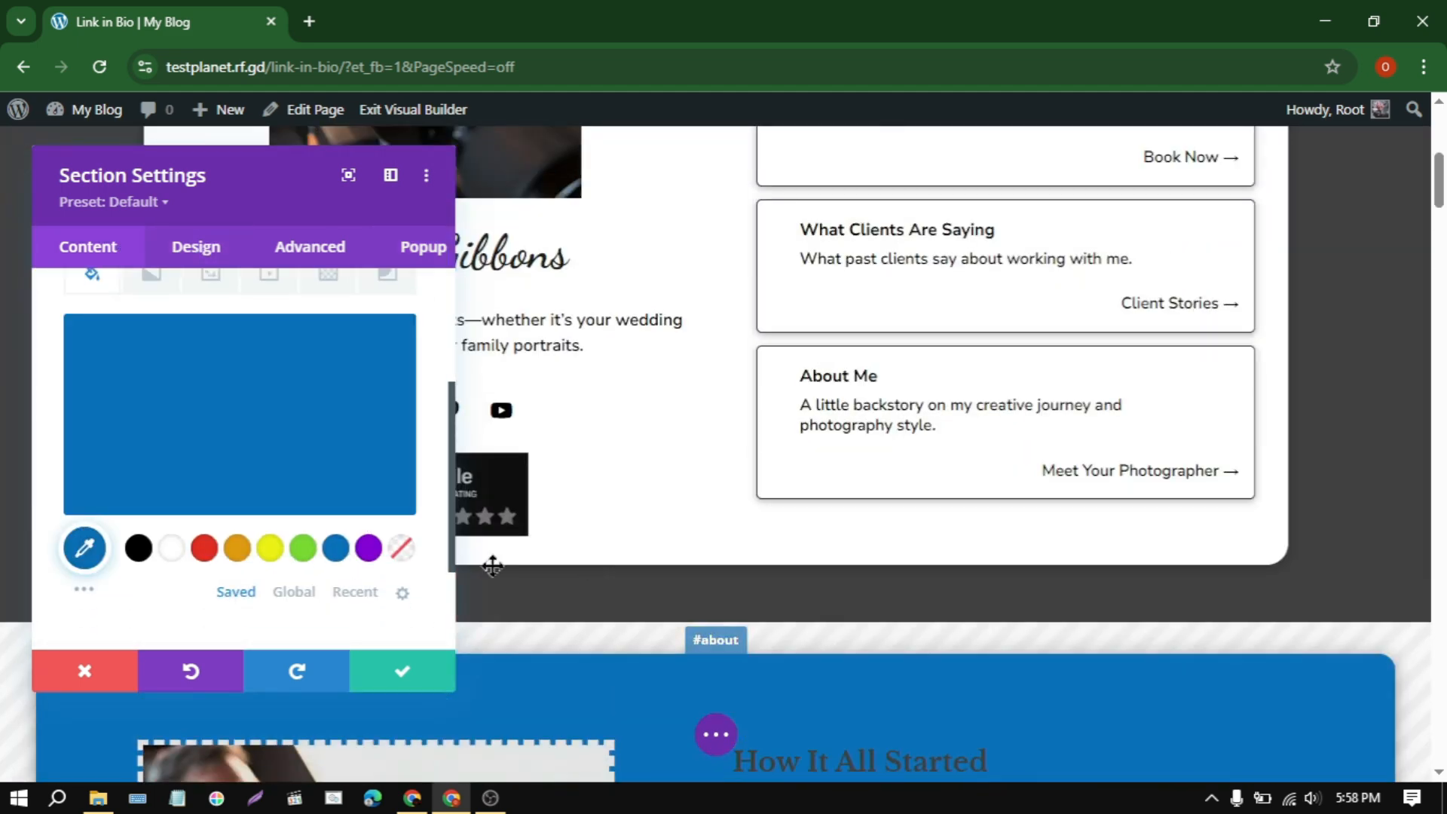
click(368, 548)
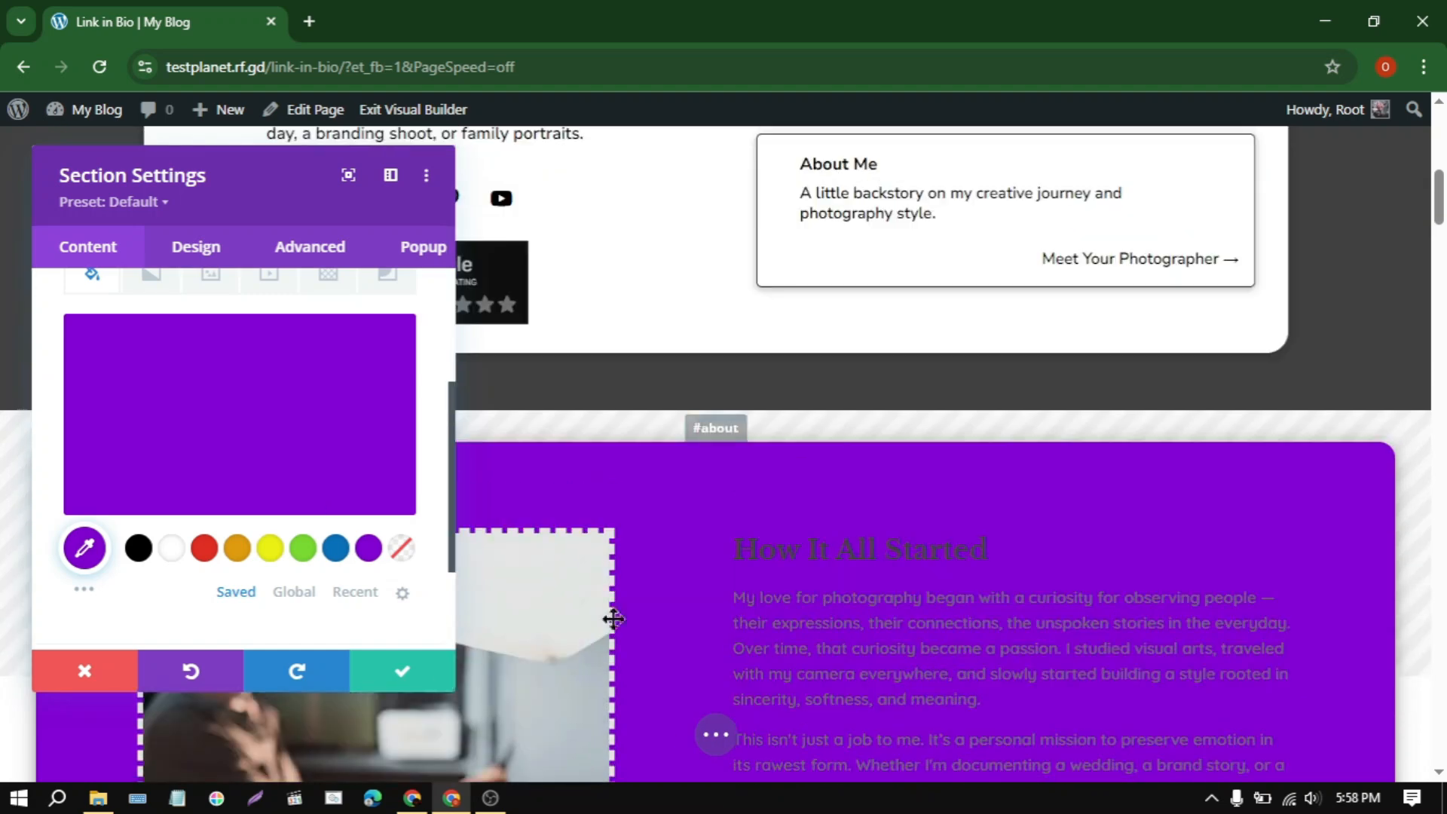
click(68, 666)
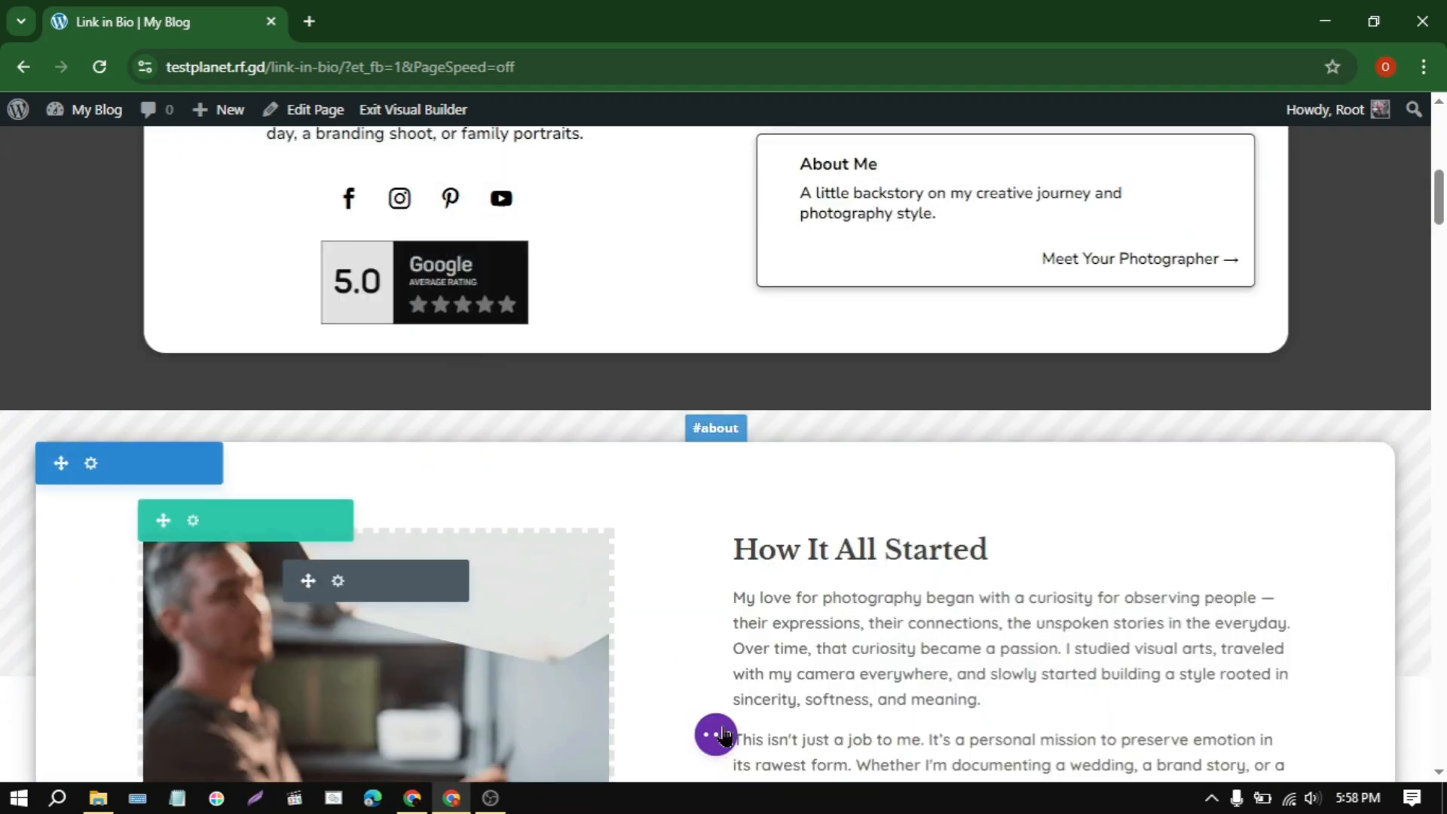
Step: Exit the Visual Builder on the Link in Bio page, discarding the unsaved changes
scroll(144, 282, up, 6)
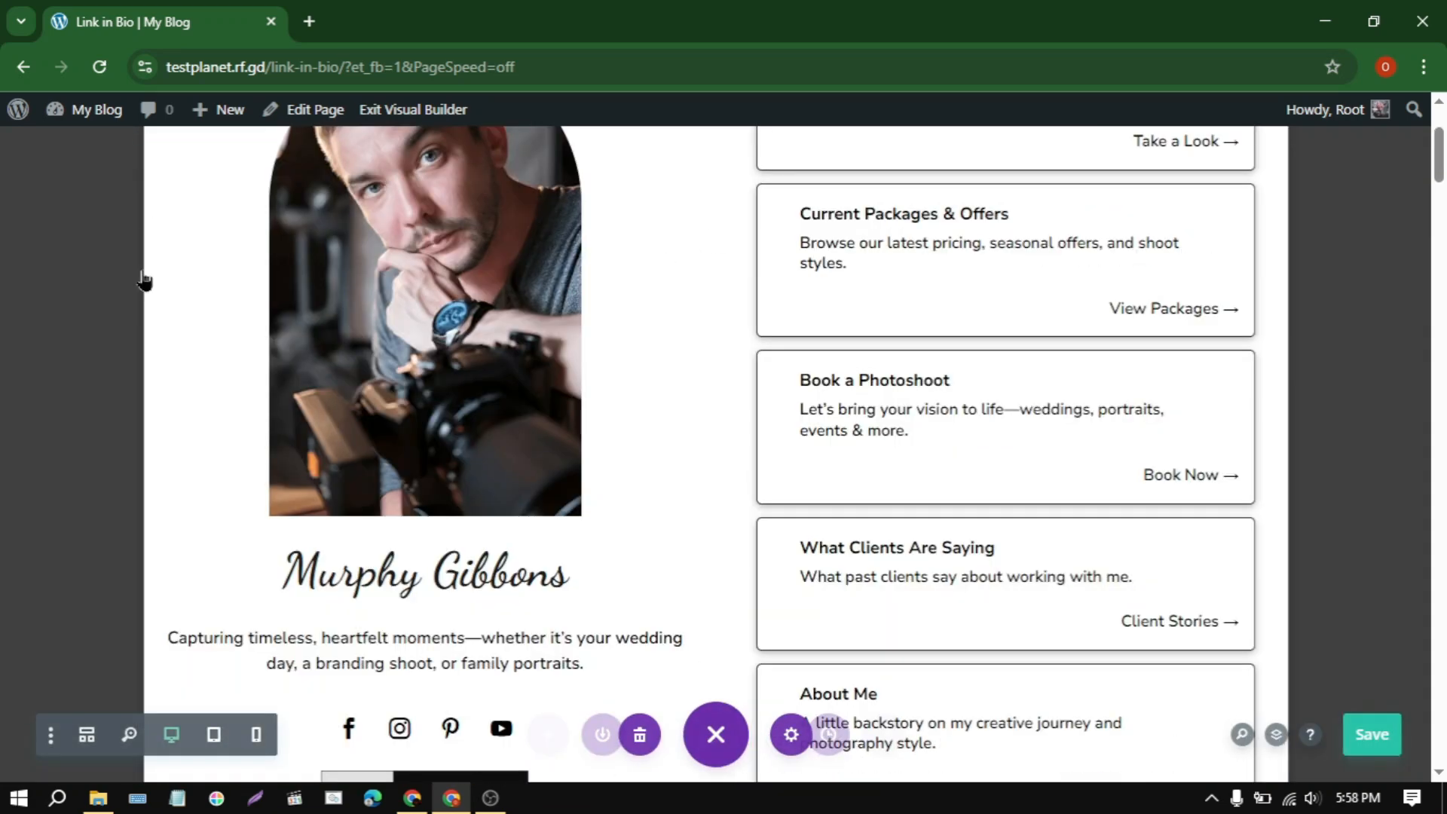
click(407, 111)
click(683, 563)
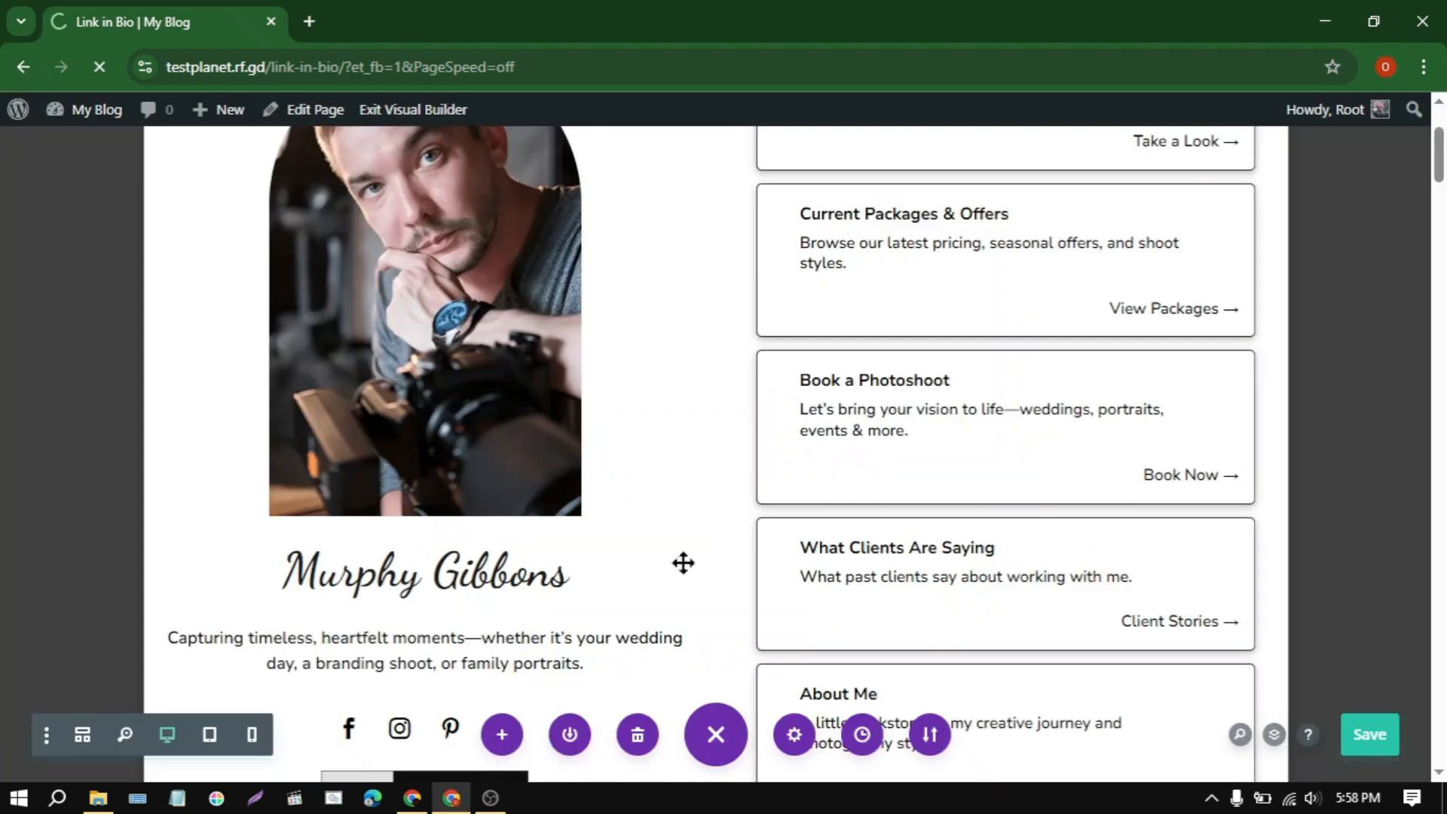